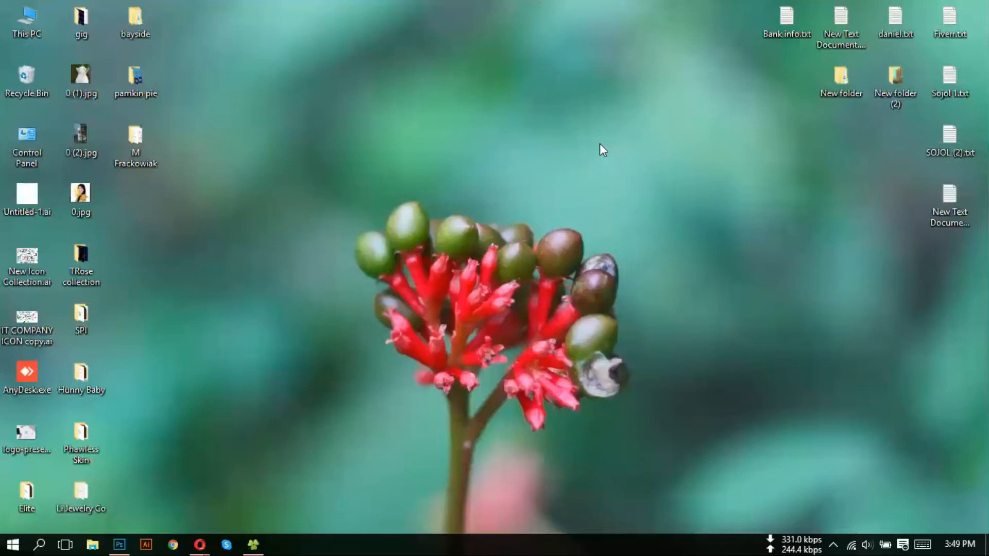
# - Refresh the desktop and bring back the Photoshop window showing the pink jewelry box mockup
pyautogui.rightClick(528, 145)
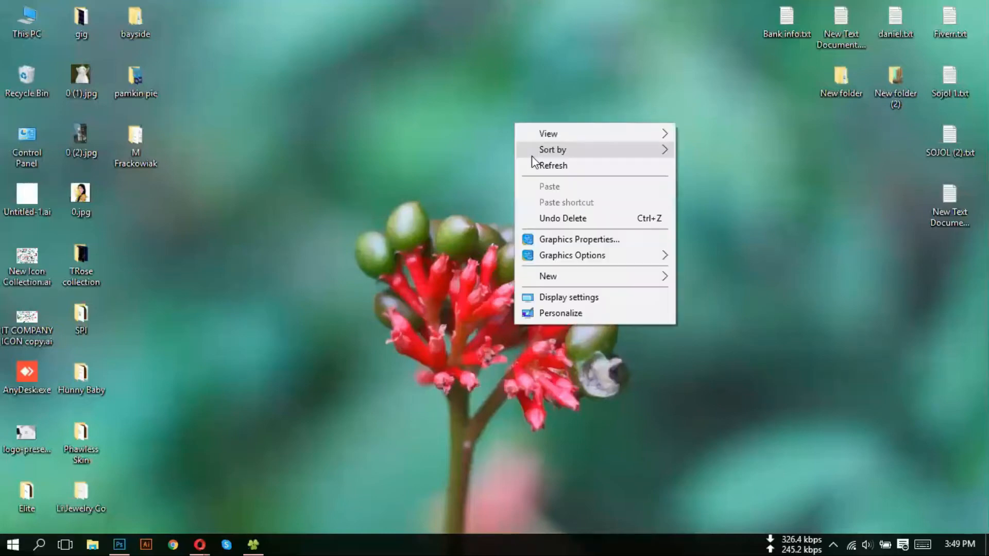
pyautogui.click(537, 166)
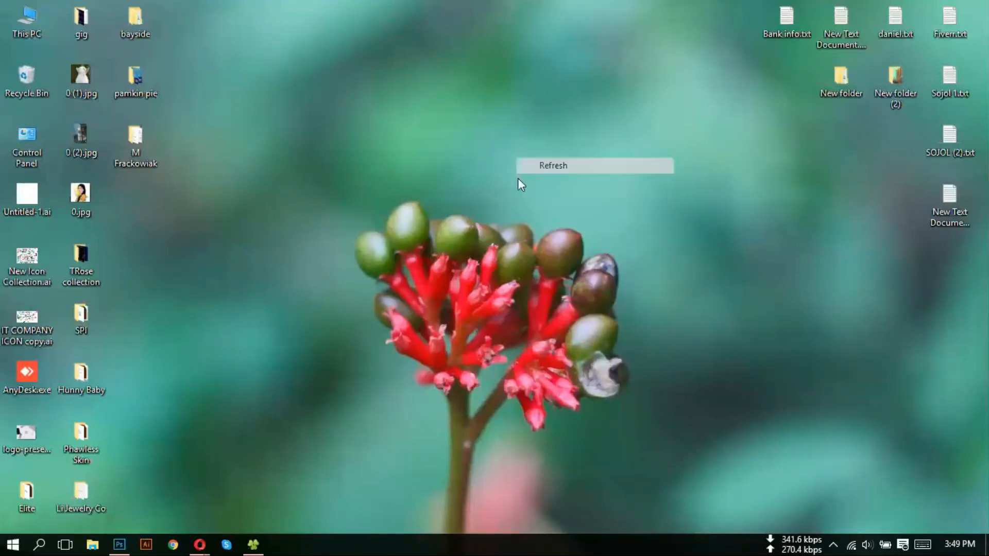
pyautogui.click(120, 544)
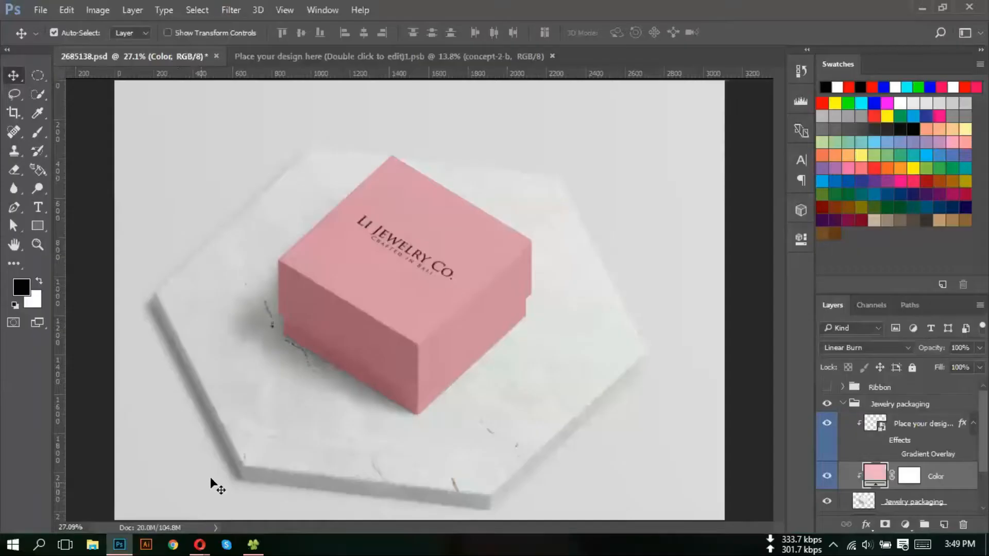
# - Close the placed-design .psb document and start a new document with width units in Inches
pyautogui.click(552, 58)
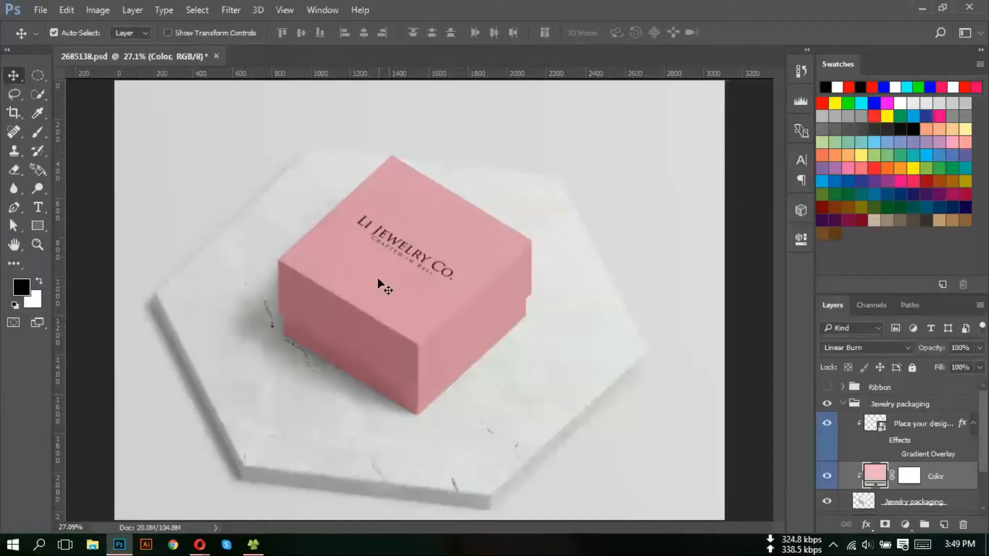
pyautogui.click(36, 11)
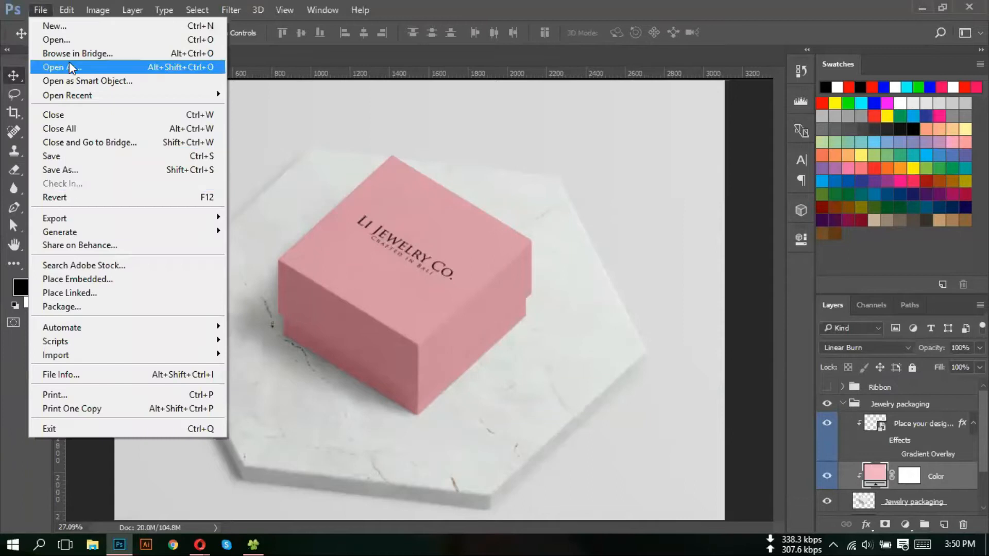
pyautogui.click(88, 27)
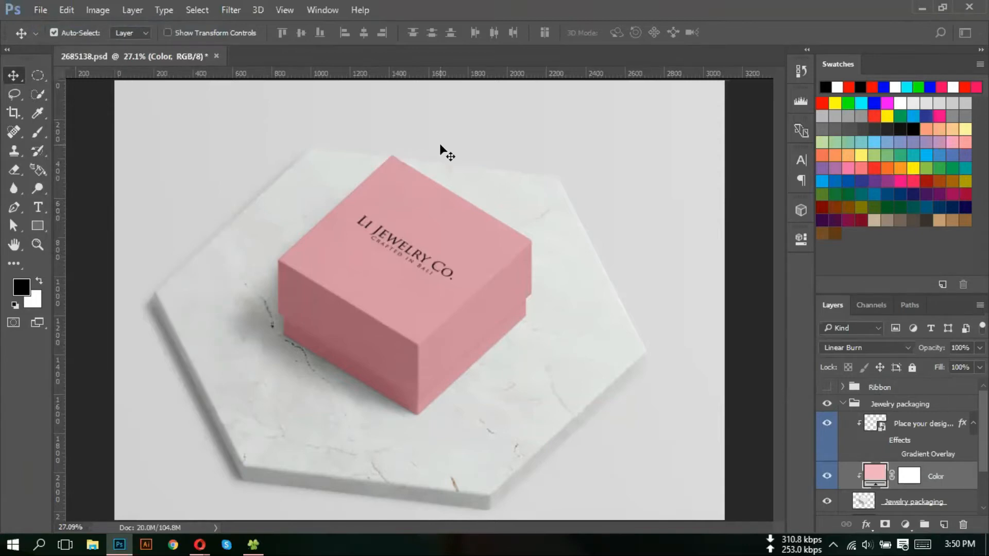
pyautogui.hotkey('ctrl', 'n')
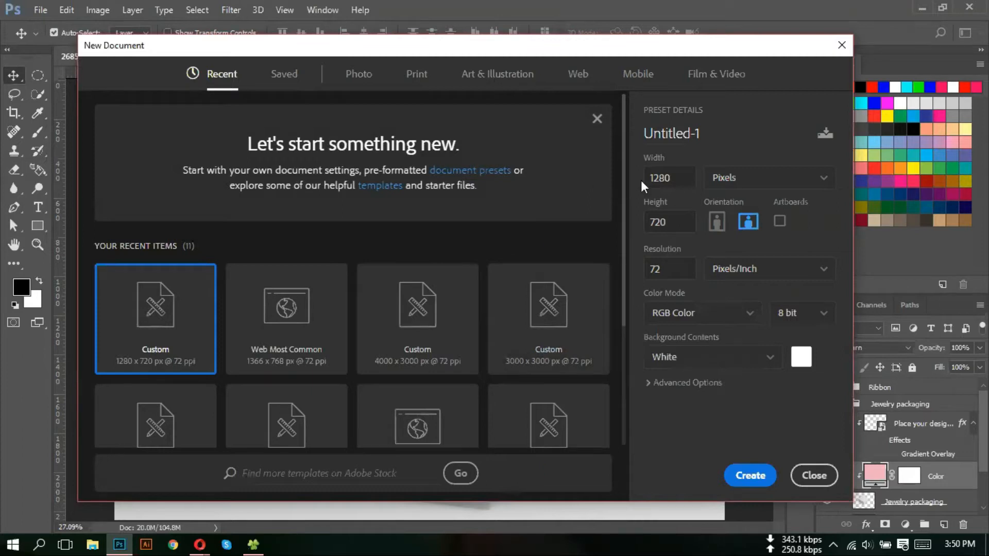
pyautogui.click(744, 186)
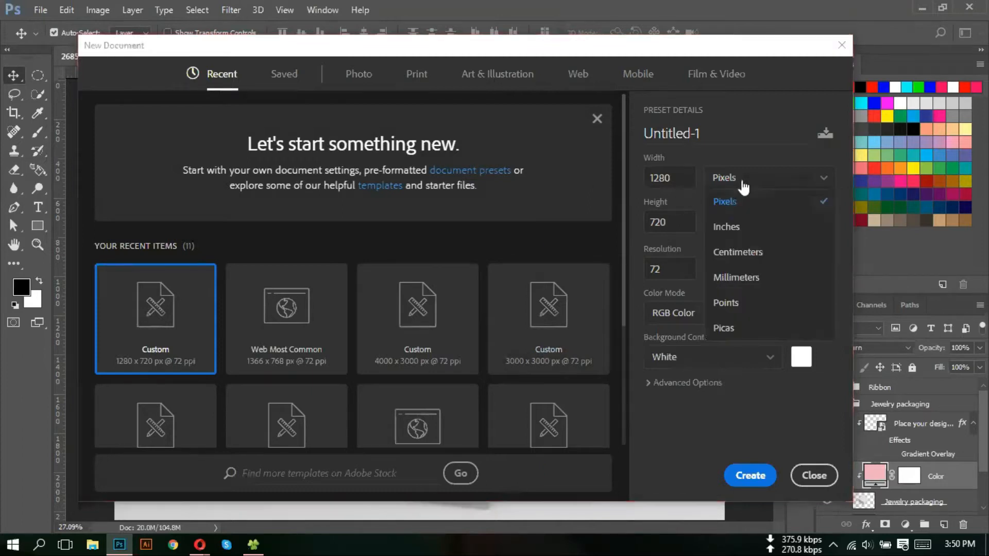
pyautogui.click(734, 232)
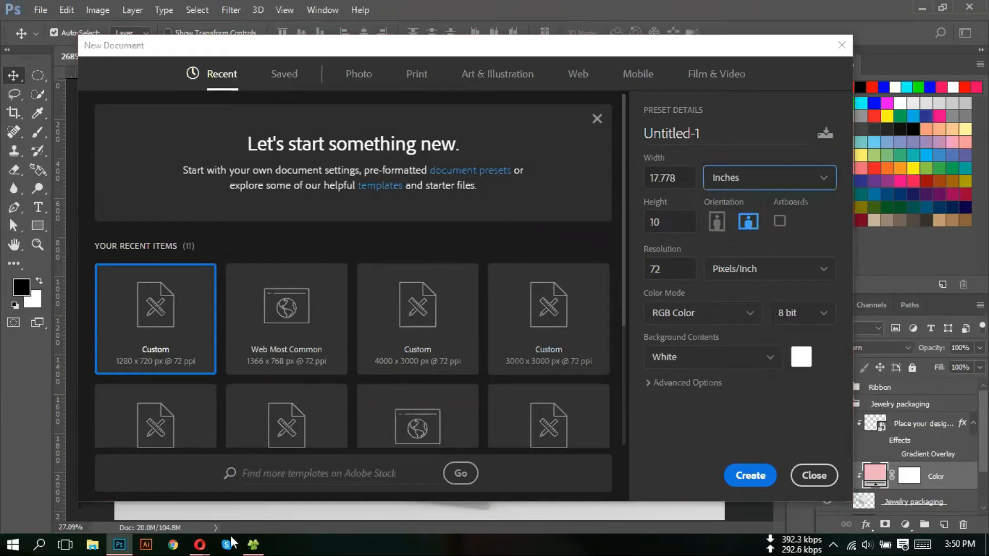
# - Search the web for 'business card size' in a new Opera tab
pyautogui.moveTo(201, 545)
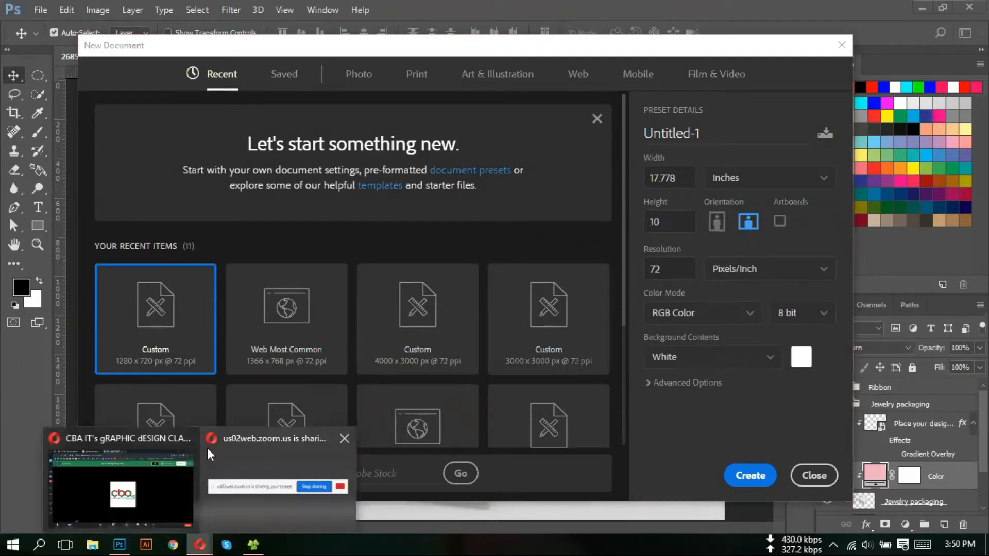
pyautogui.click(227, 500)
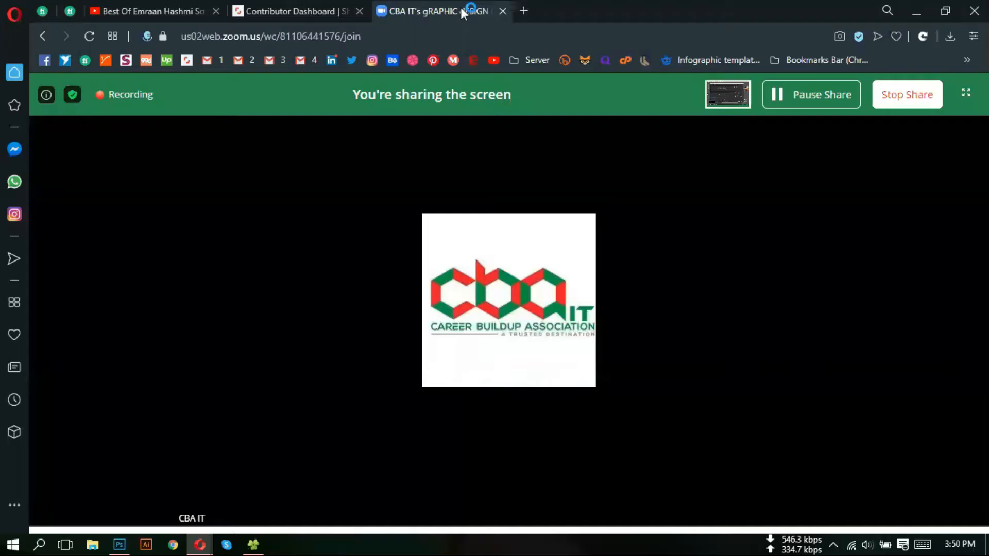
pyautogui.click(523, 11)
pyautogui.click(478, 32)
pyautogui.write('business')
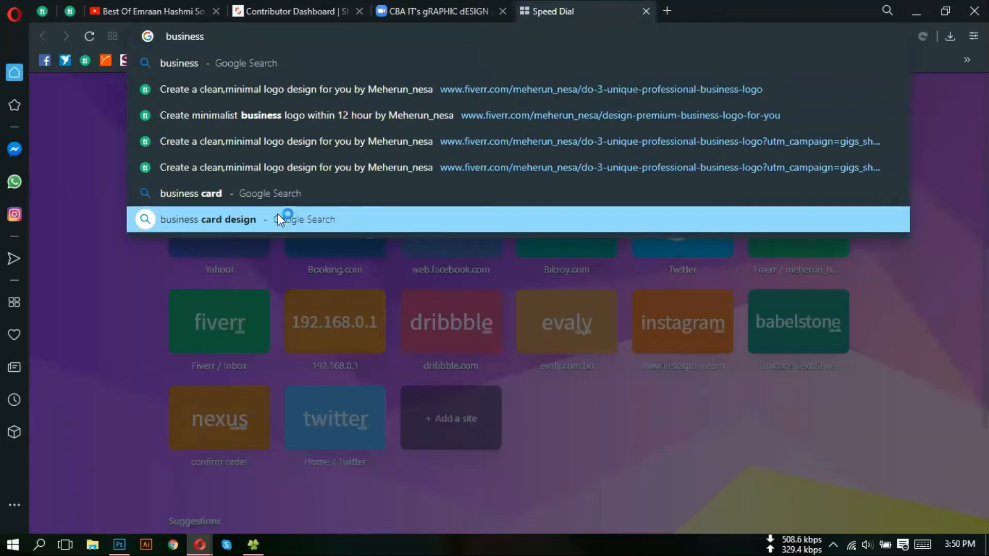
pyautogui.write(' c')
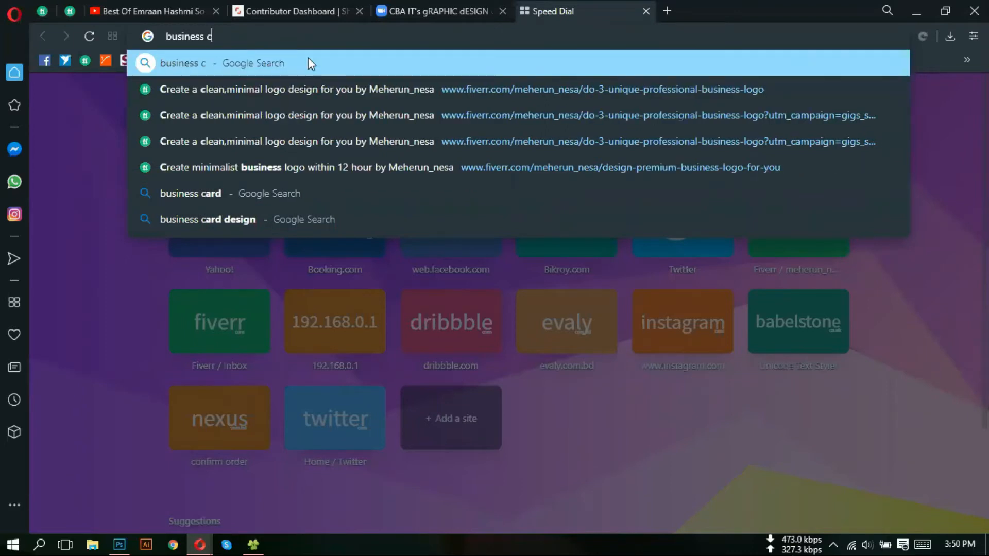
pyautogui.write('ard size')
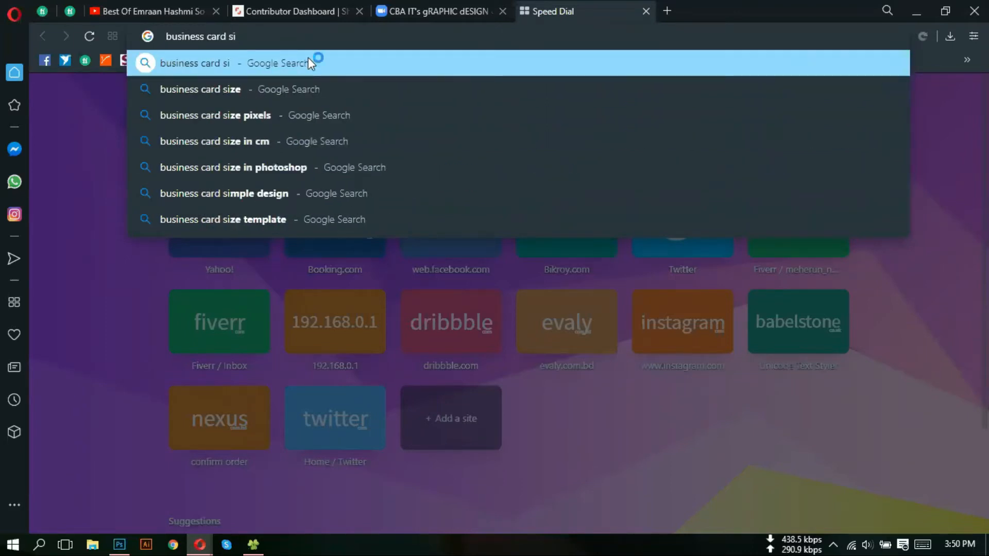
pyautogui.press('Return')
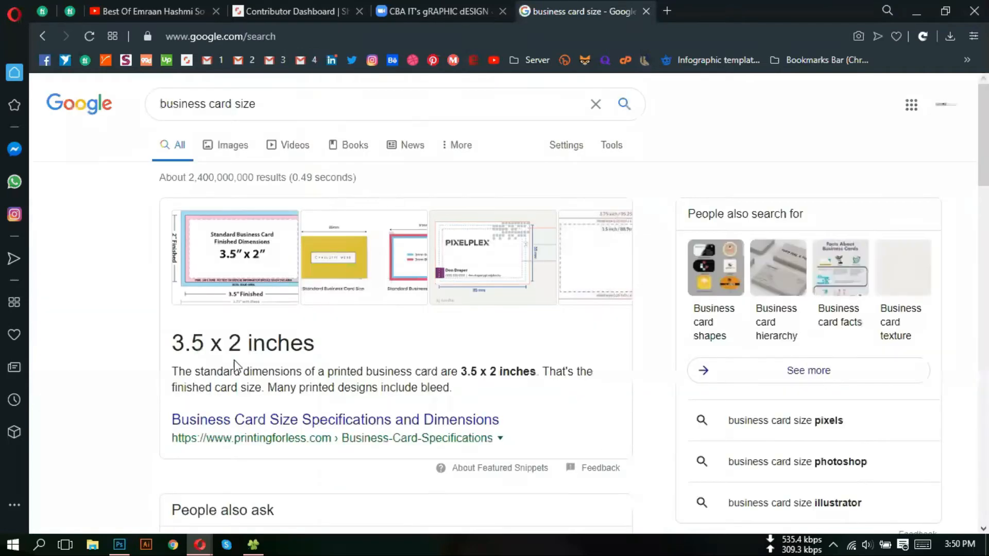
# - Read the 3.5 x 2 inch standard size in the results, then return to Photoshop
pyautogui.scroll(-1, 242, 366)
pyautogui.scroll(-2, 245, 367)
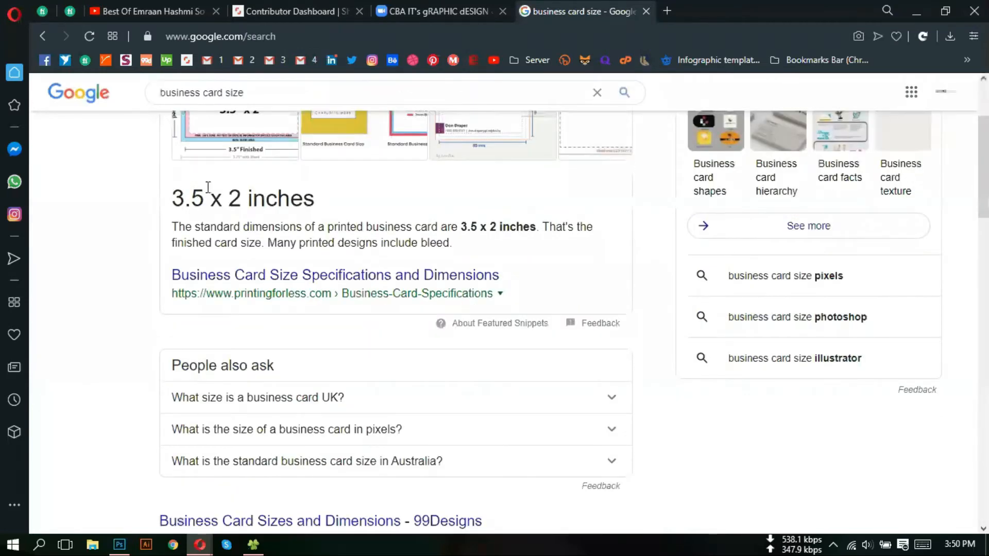
pyautogui.moveTo(208, 195); pyautogui.dragTo(174, 193)
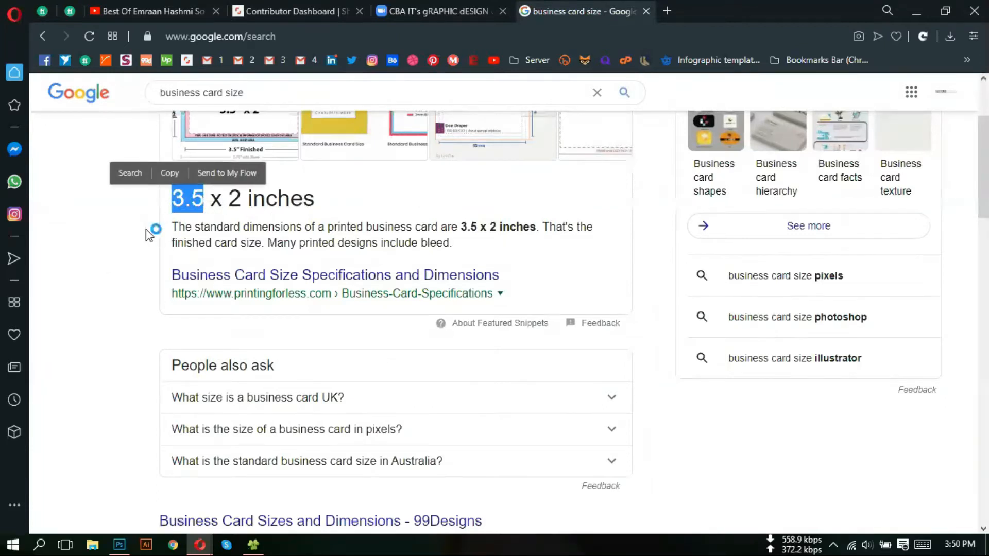
pyautogui.click(203, 203)
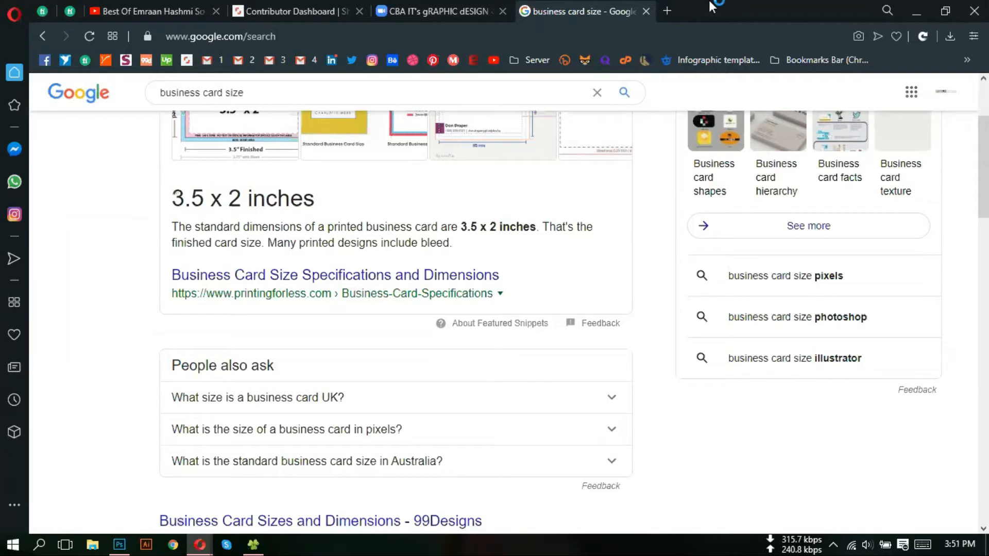
pyautogui.click(916, 8)
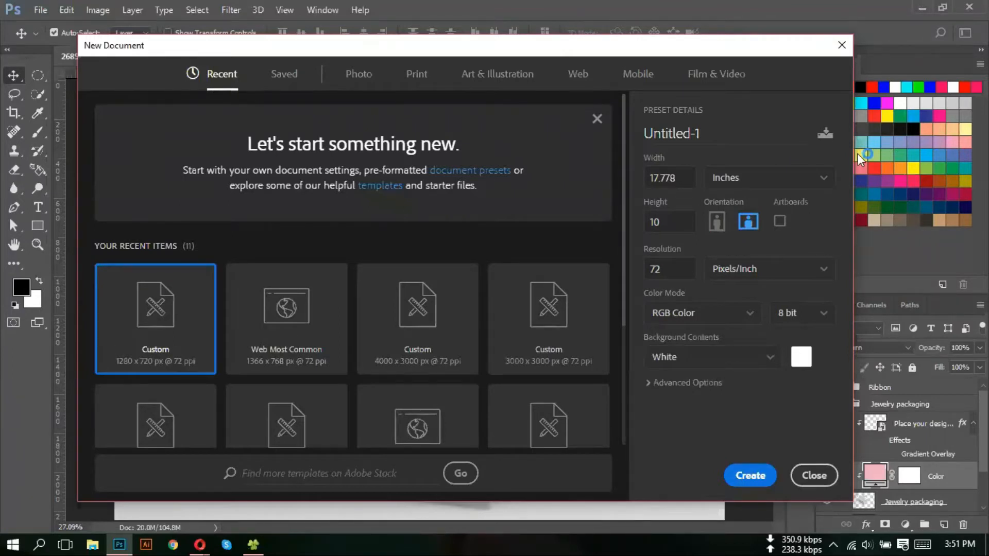
# - Enter 3.25 for the width and 1.75 for the height of the new document
pyautogui.moveTo(690, 185); pyautogui.dragTo(626, 174)
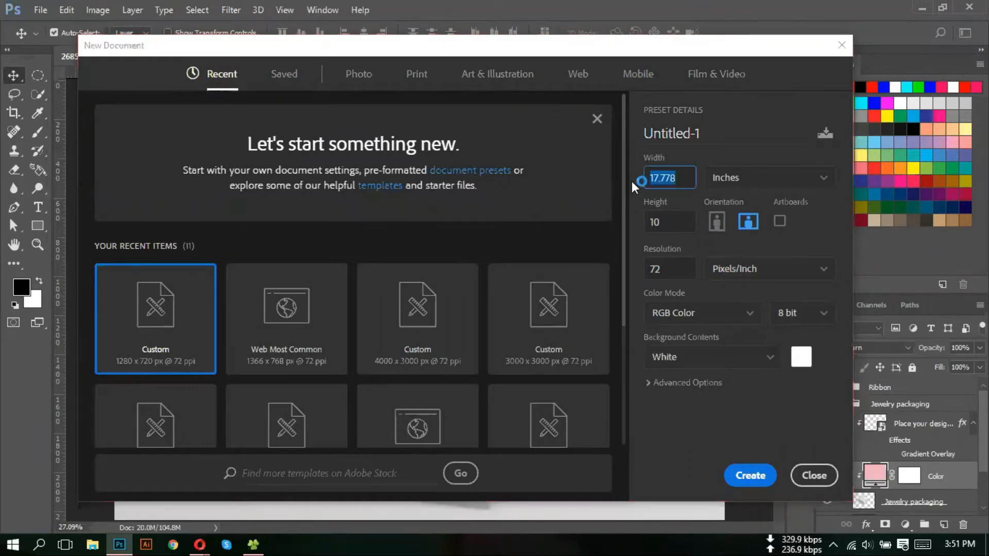
pyautogui.write('3.25')
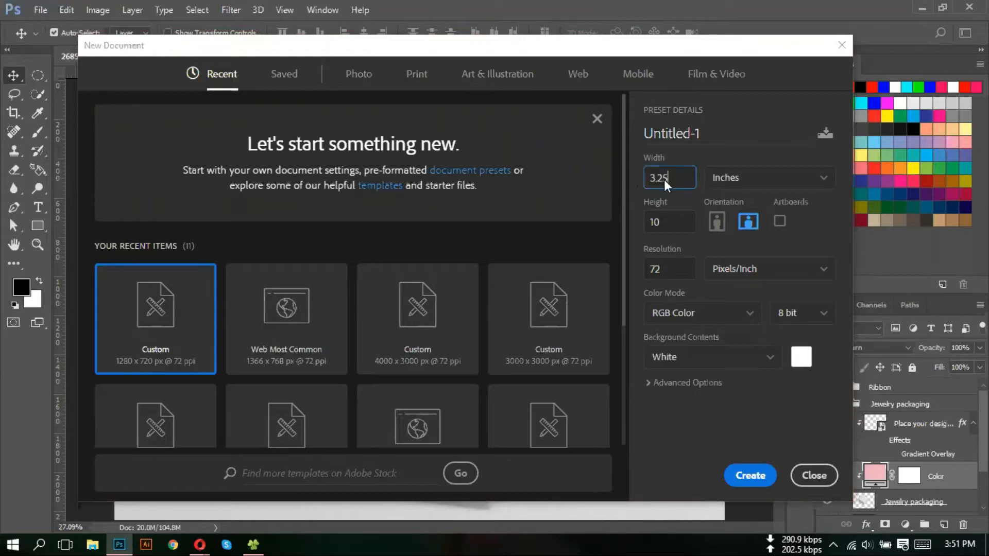
pyautogui.click(644, 226)
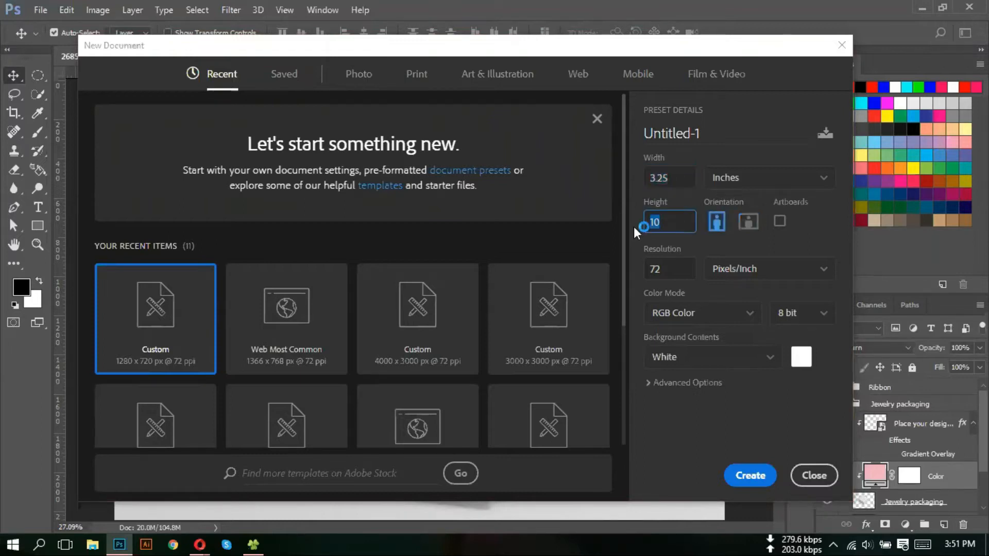
pyautogui.write('1.75')
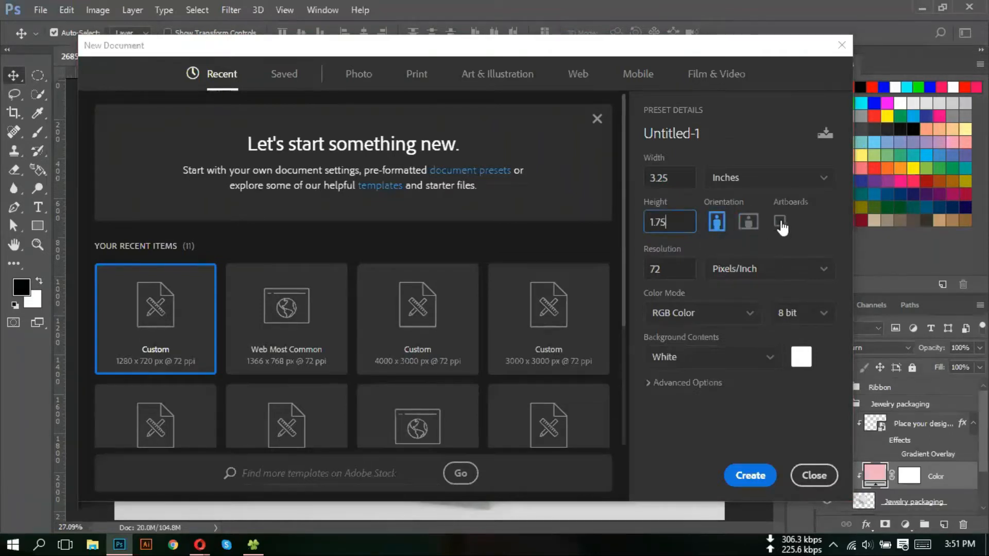
pyautogui.moveTo(675, 270); pyautogui.dragTo(634, 268)
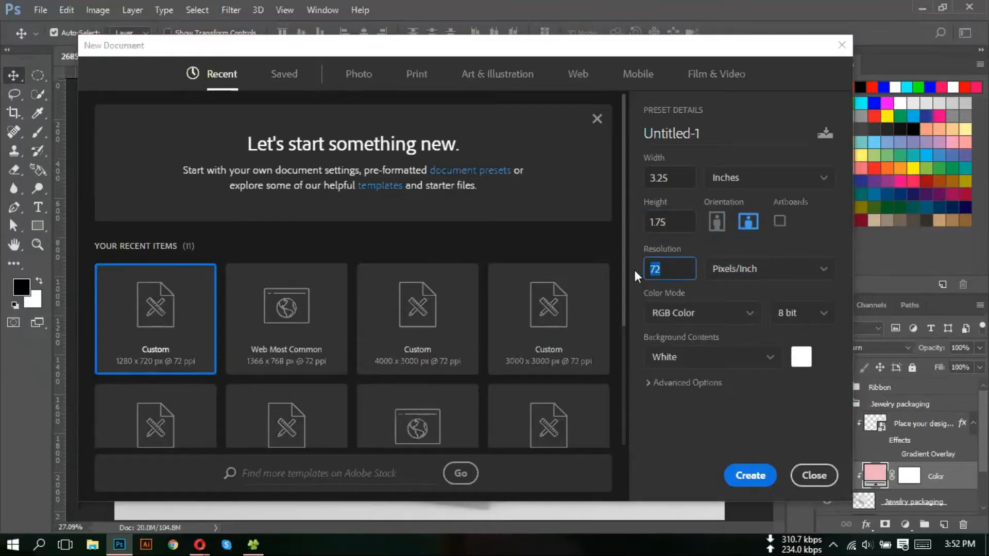
# - Set the resolution to 300 pixels/inch and the color mode to CMYK Color
pyautogui.write('900')
pyautogui.press('BackSpace')
pyautogui.write('300')
pyautogui.click(700, 322)
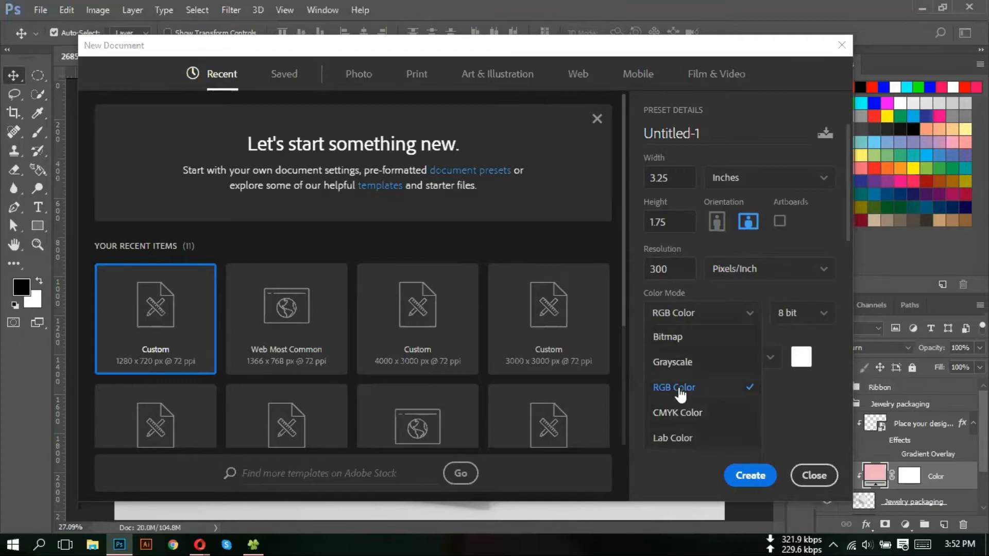
pyautogui.click(682, 418)
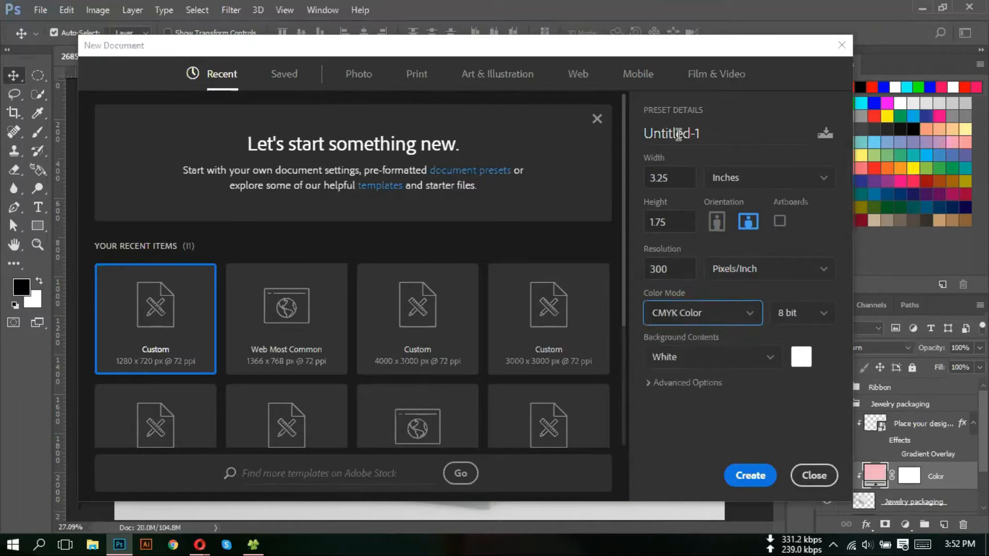
# - Rename the new document from Untitled-1 to 'Business card'
pyautogui.moveTo(719, 124); pyautogui.dragTo(636, 123)
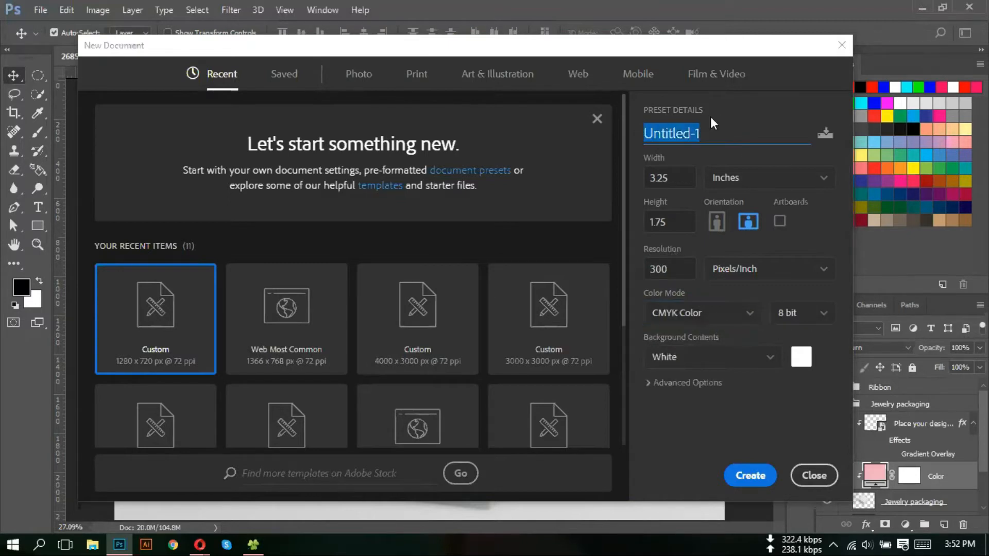
pyautogui.write('b')
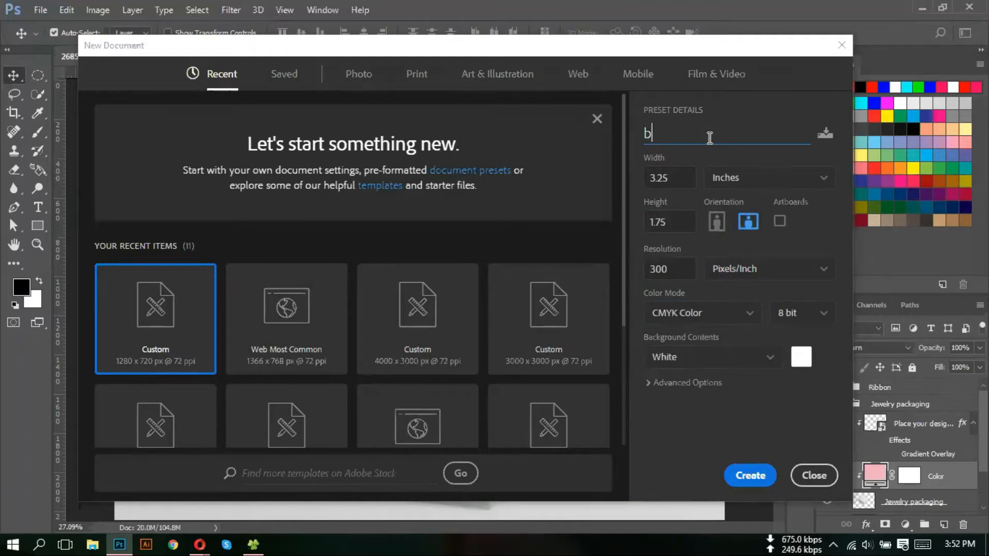
pyautogui.press('BackSpace')
pyautogui.write('Business caed')
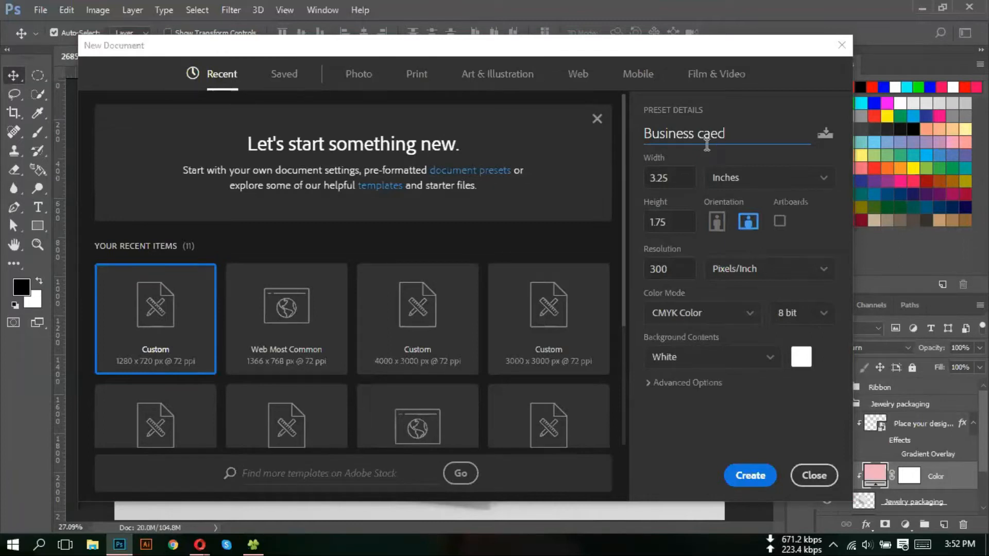
pyautogui.press('BackSpace')
pyautogui.press('BackSpace')
pyautogui.write('rd')
# - Check the 3.25 × 1.75 in, 300 ppi settings and create the Business card document
pyautogui.moveTo(492, 46); pyautogui.dragTo(504, 44)
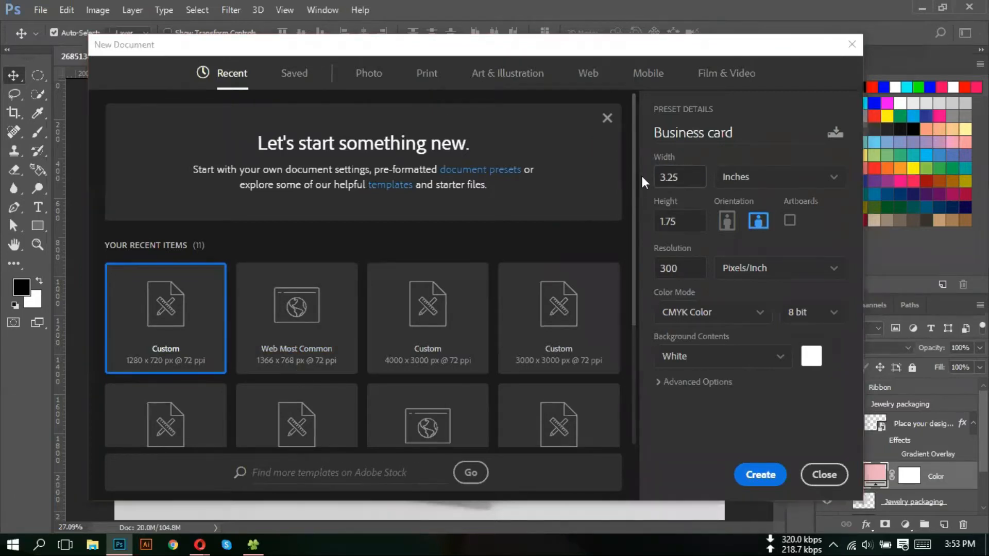
pyautogui.moveTo(689, 221); pyautogui.dragTo(658, 225)
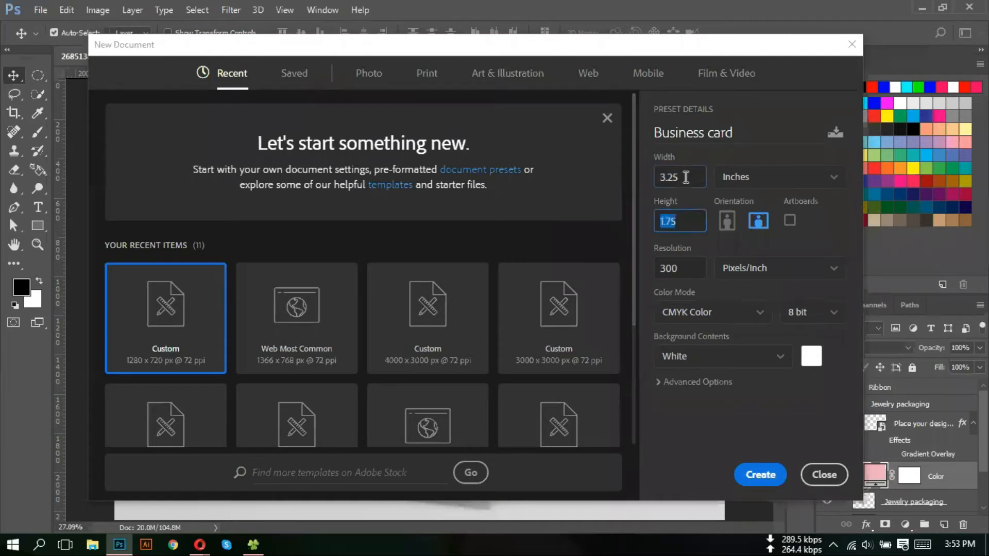
pyautogui.moveTo(685, 176); pyautogui.dragTo(661, 178)
pyautogui.moveTo(682, 221); pyautogui.dragTo(661, 223)
pyautogui.click(769, 160)
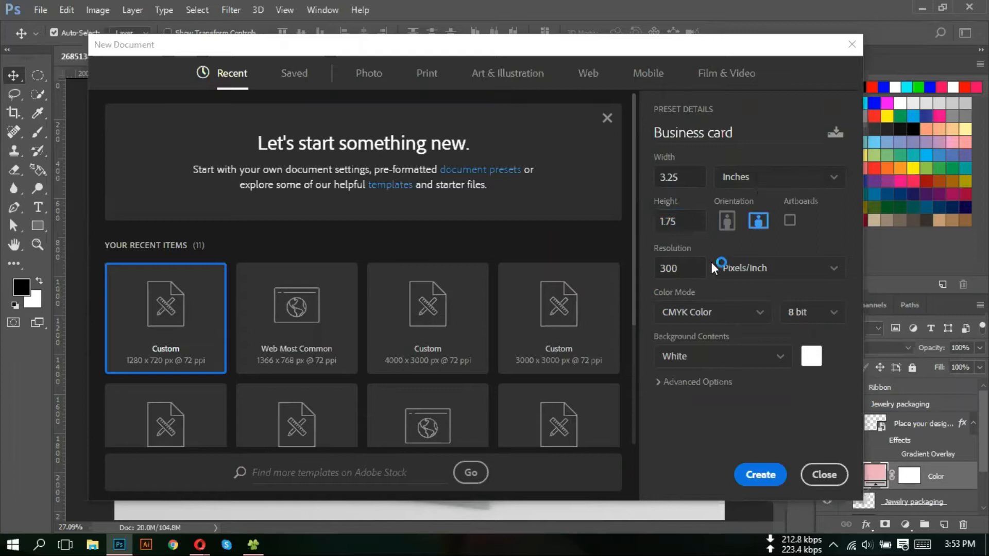
pyautogui.moveTo(685, 268); pyautogui.dragTo(658, 269)
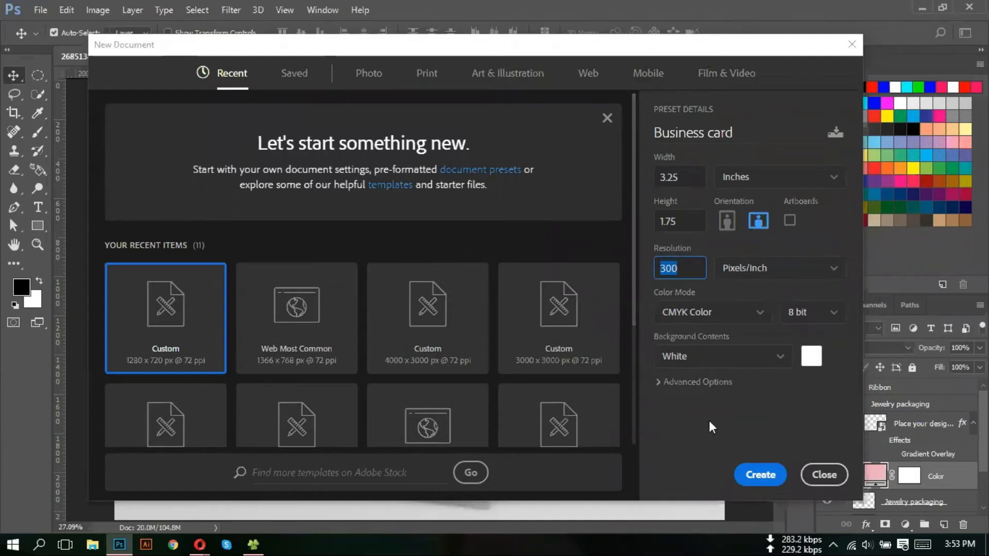
pyautogui.click(759, 474)
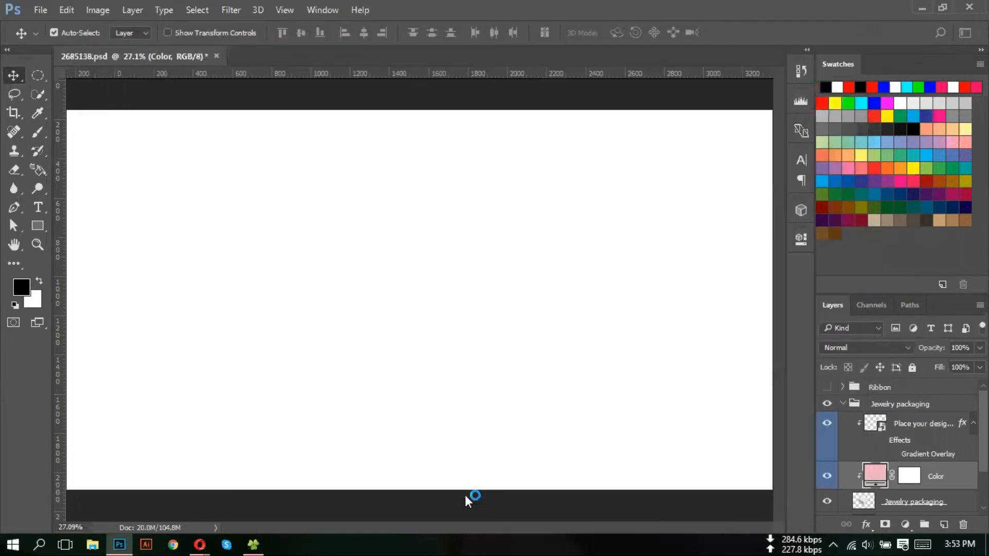
# - Fit the blank Business card canvas on screen, then zoom out to about 75%
pyautogui.hotkey('ctrl', '0')
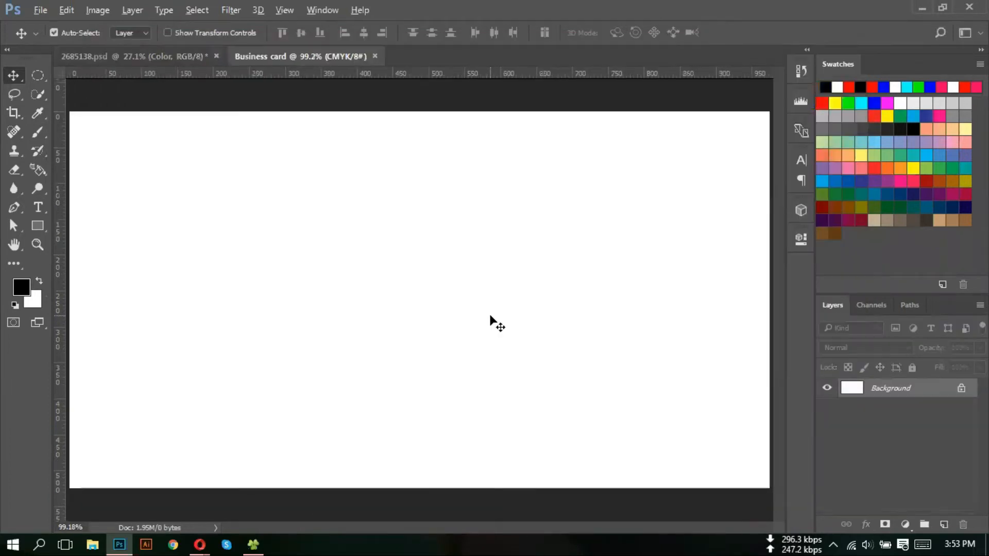
pyautogui.scroll(-3, 488, 314)
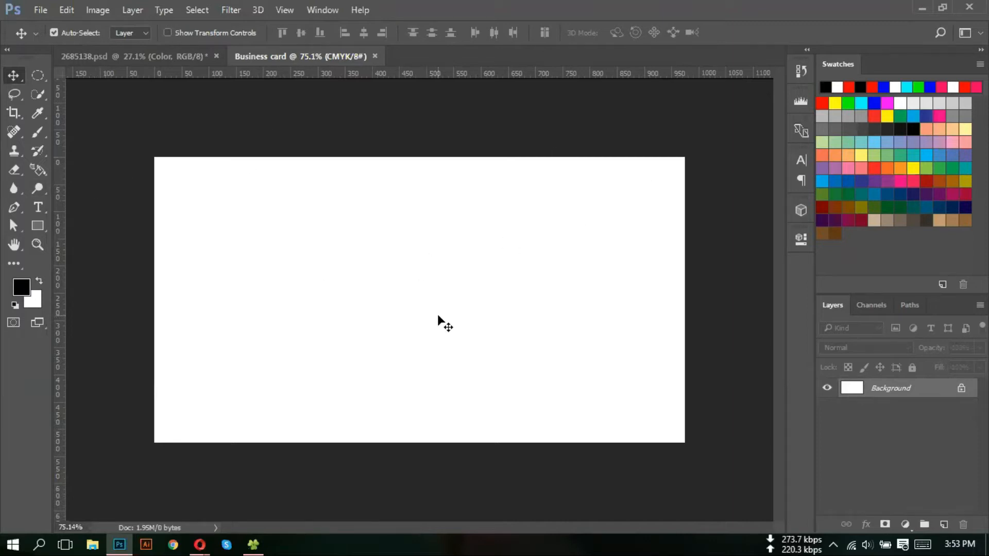
# - Drag guides to the top, right, bottom and left edges of the card canvas
pyautogui.press('ctrl')
pyautogui.moveTo(344, 76); pyautogui.dragTo(334, 156)
pyautogui.moveTo(62, 197); pyautogui.dragTo(685, 203)
pyautogui.moveTo(519, 73); pyautogui.dragTo(516, 439)
pyautogui.moveTo(61, 248); pyautogui.dragTo(154, 261)
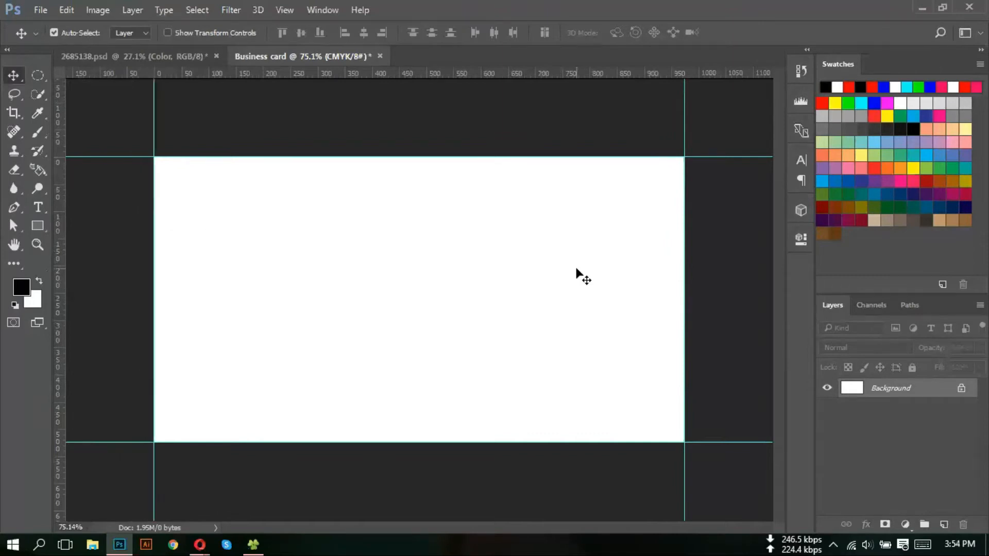
pyautogui.scroll(-1, 484, 264)
pyautogui.scroll(-1, 481, 258)
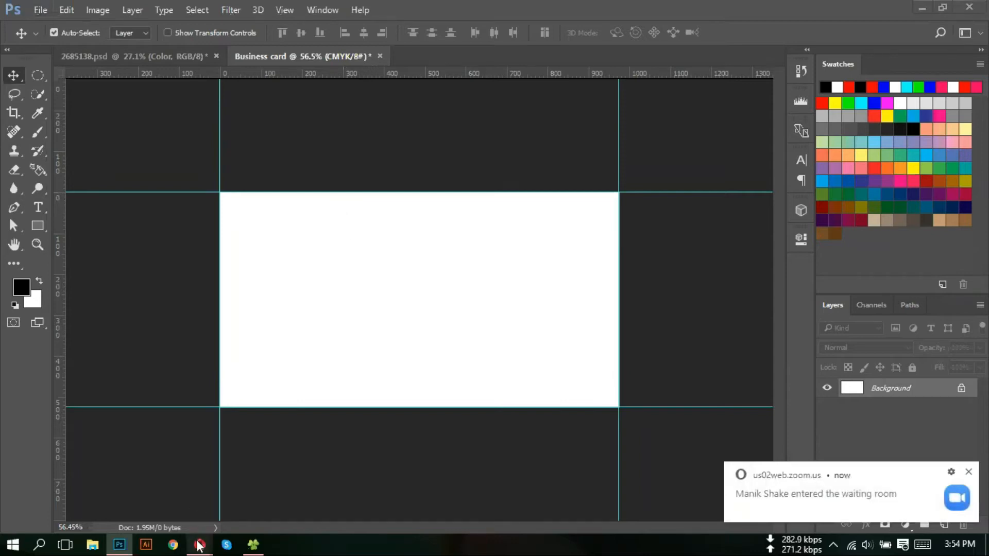
# - Admit the waiting attendee into the Zoom meeting, view Participants, and return to Photoshop
pyautogui.moveTo(200, 545)
pyautogui.click(138, 487)
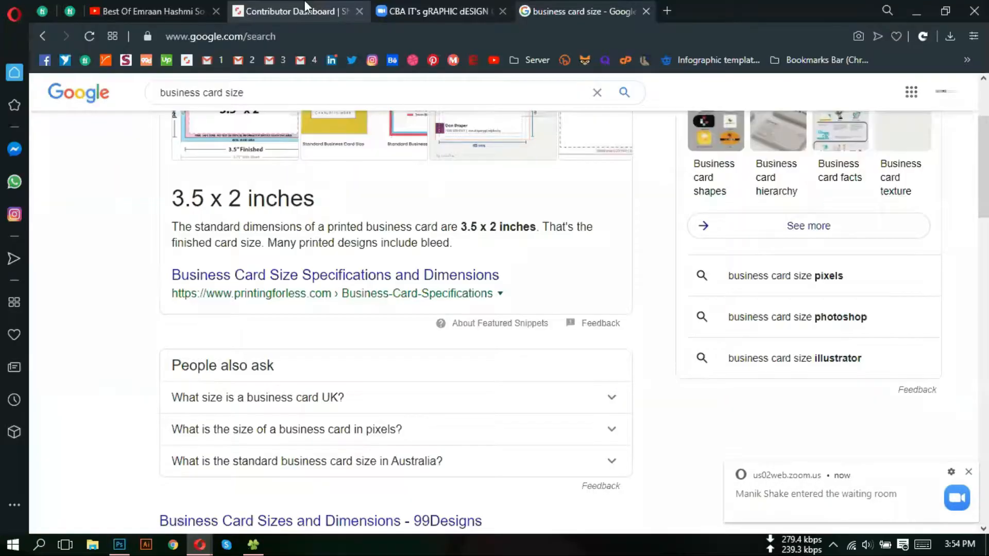
pyautogui.click(429, 11)
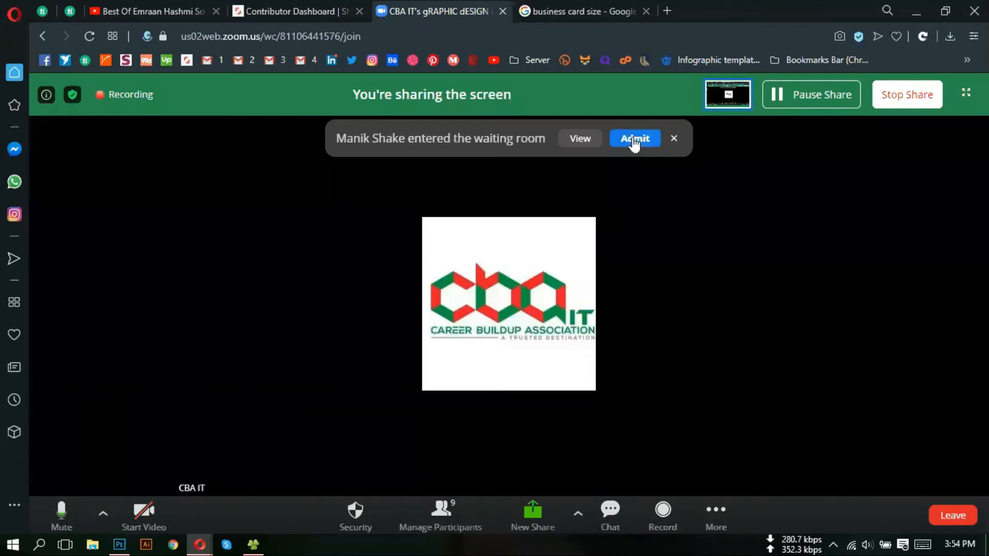
pyautogui.click(634, 140)
pyautogui.click(443, 528)
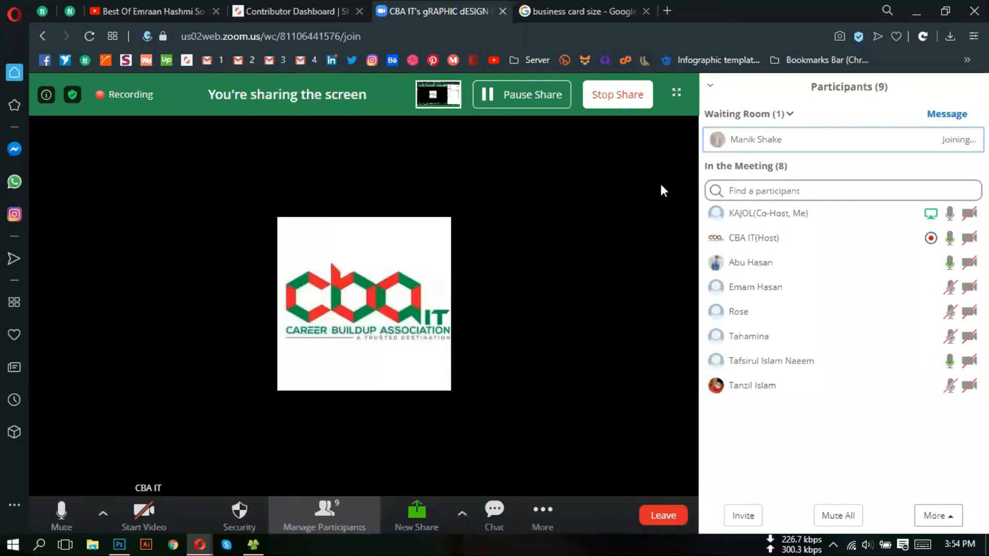
pyautogui.click(916, 11)
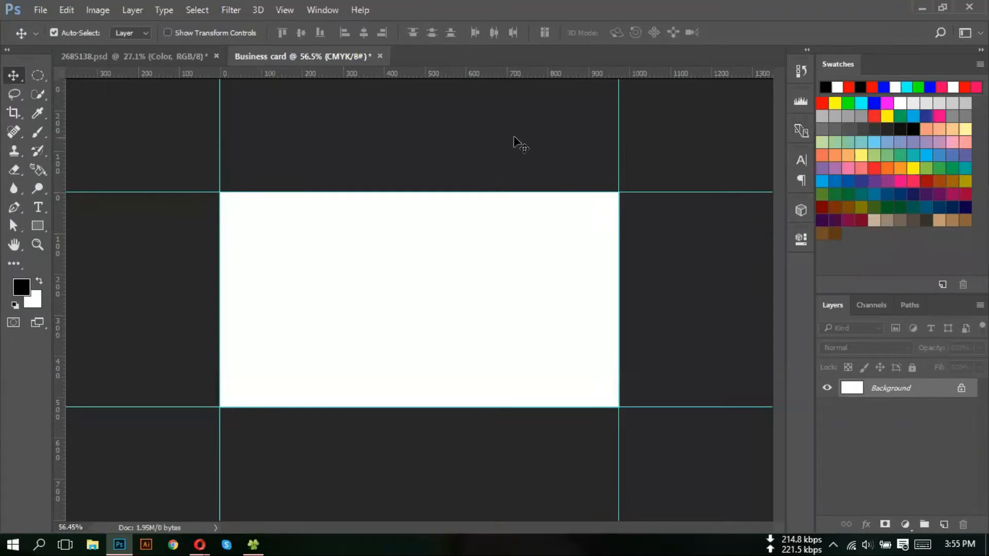
# - Open the Canvas Size dialog from the Image menu and move it right
pyautogui.click(101, 13)
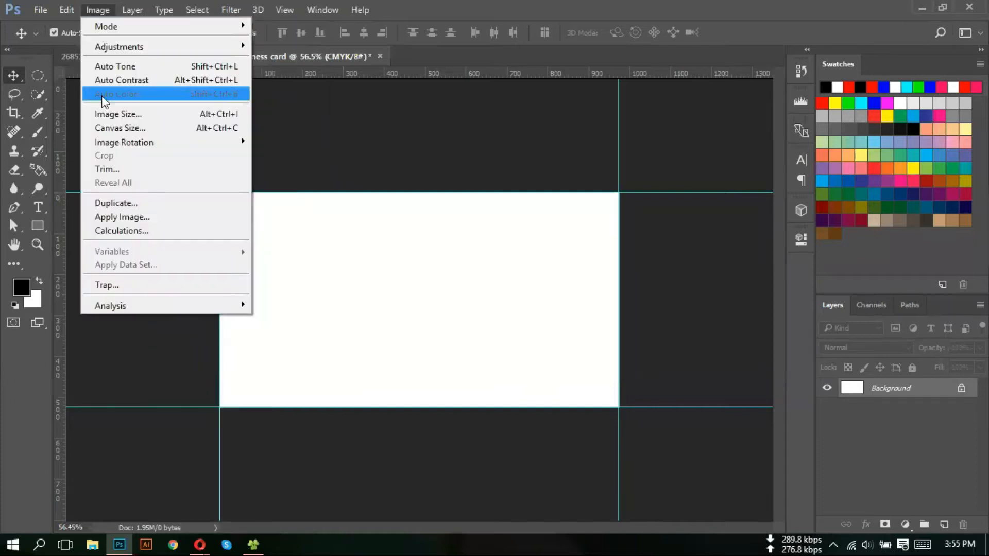
pyautogui.click(141, 129)
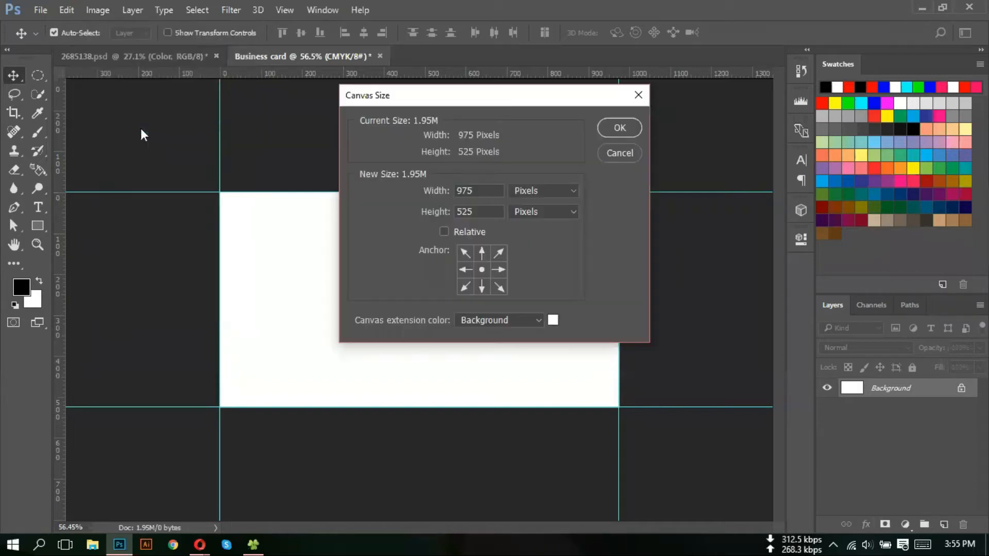
pyautogui.moveTo(464, 97); pyautogui.dragTo(480, 91)
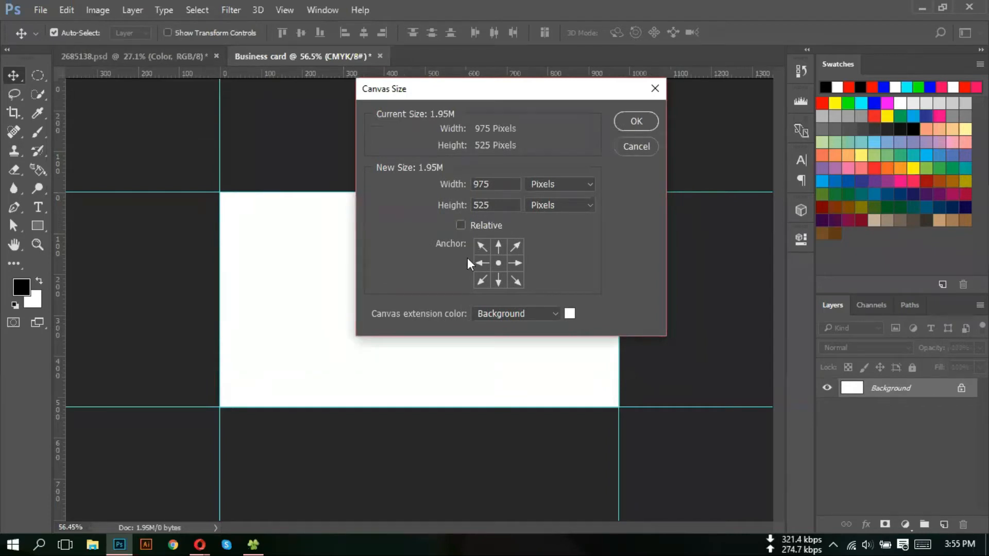
pyautogui.moveTo(482, 90); pyautogui.dragTo(526, 98)
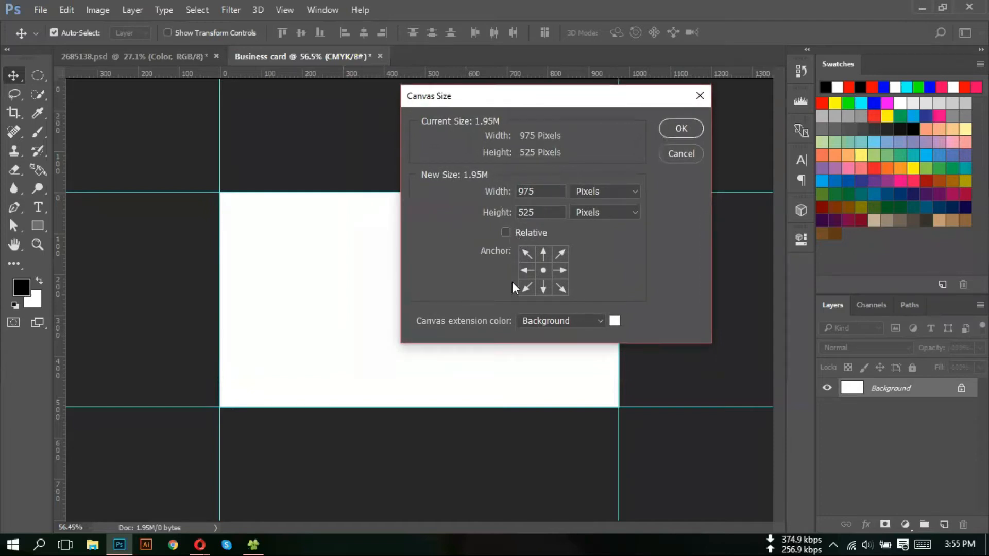
# - Switch the Canvas Size units to Inches with Relative sizing turned on
pyautogui.click(507, 233)
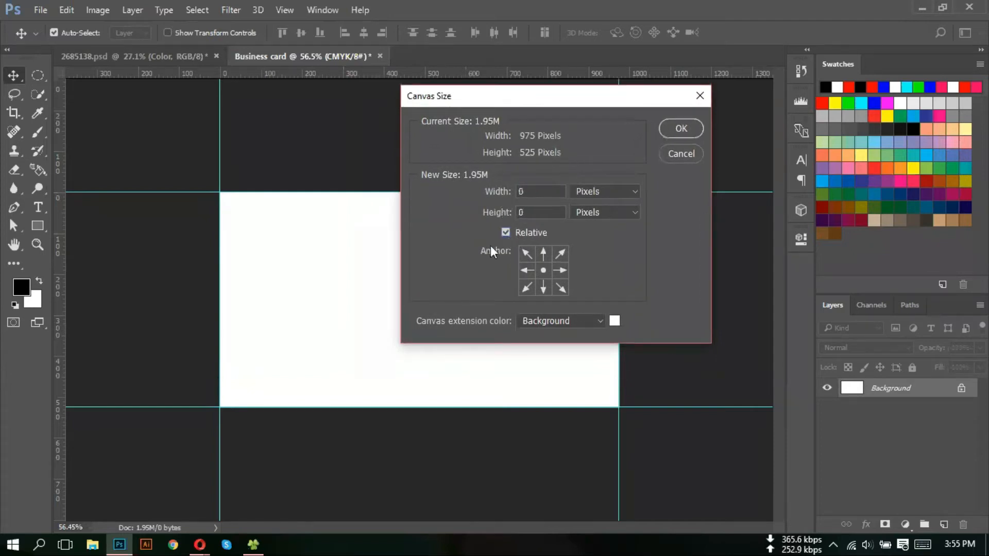
pyautogui.click(538, 192)
pyautogui.write('.25')
pyautogui.click(547, 209)
pyautogui.click(499, 216)
pyautogui.click(620, 192)
pyautogui.click(598, 226)
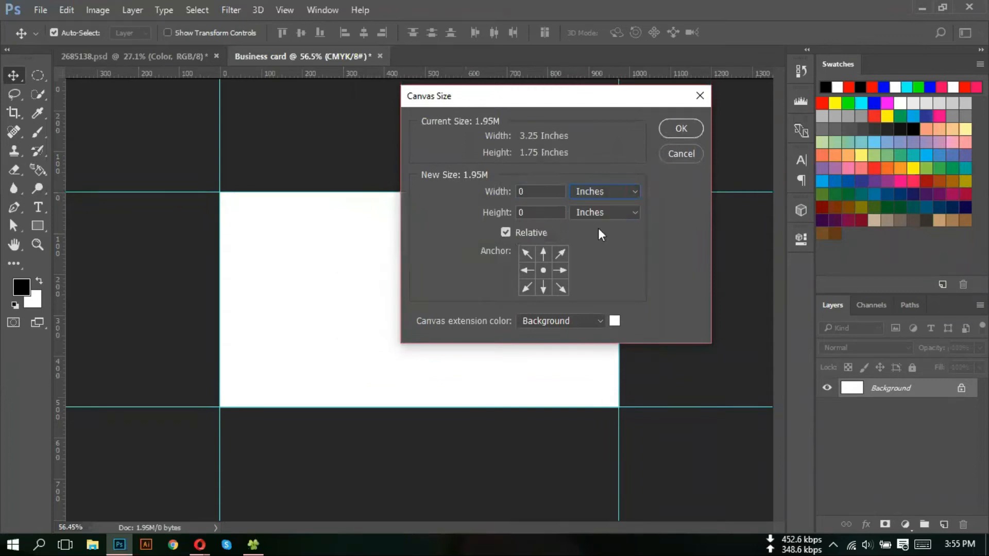
pyautogui.click(506, 232)
pyautogui.click(540, 191)
pyautogui.moveTo(540, 191); pyautogui.dragTo(520, 212)
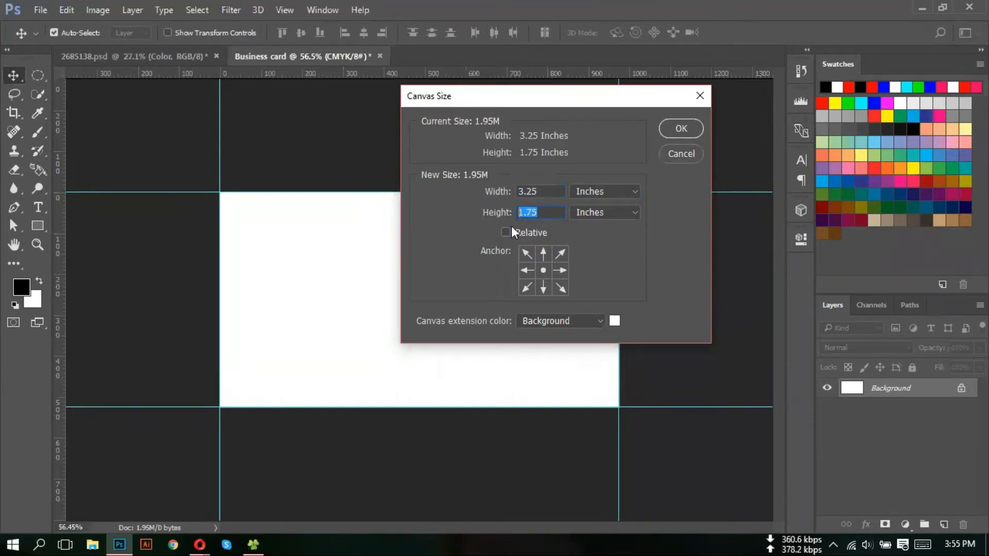
pyautogui.click(506, 233)
# - Add 0.25 inch to both canvas width and height and apply it
pyautogui.moveTo(529, 191); pyautogui.dragTo(517, 190)
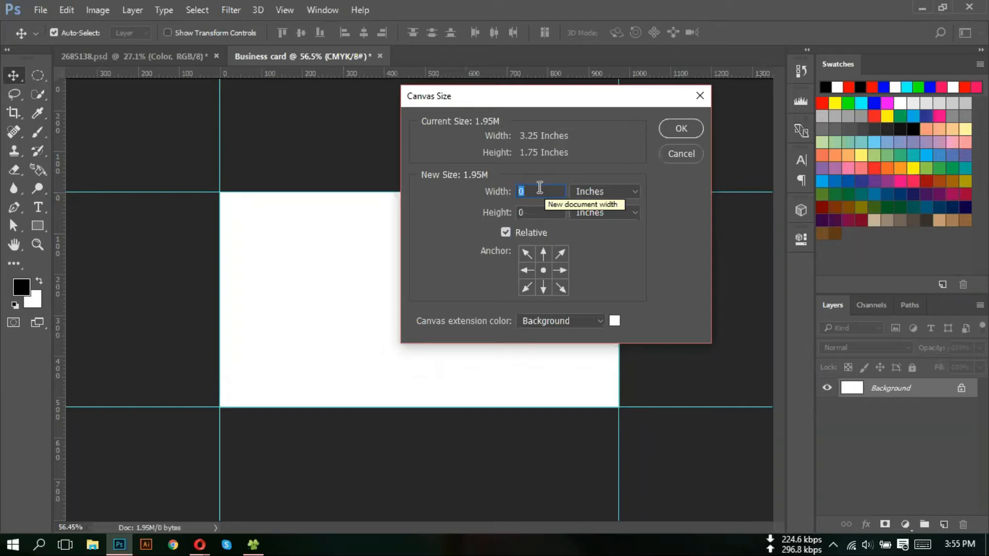
pyautogui.write('.25')
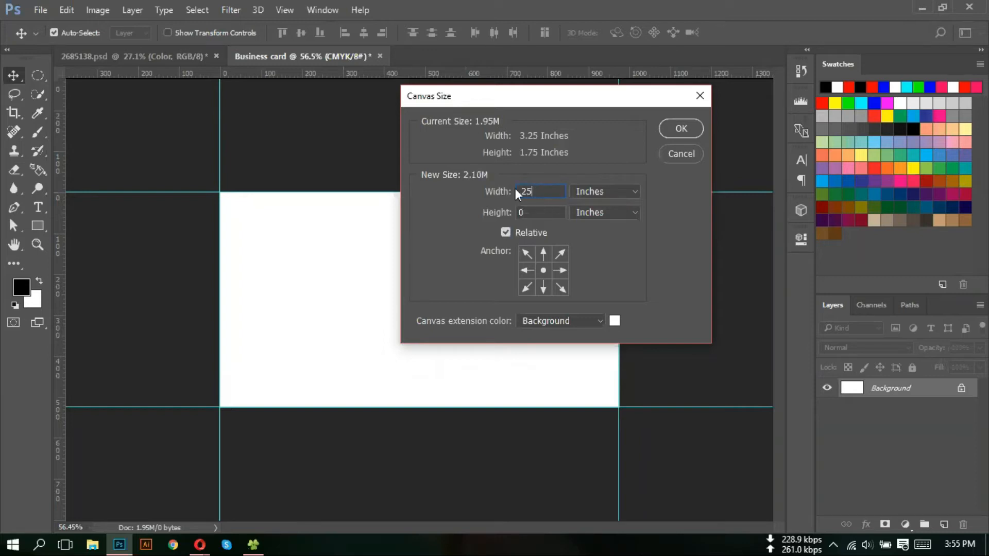
pyautogui.moveTo(526, 207); pyautogui.dragTo(500, 207)
pyautogui.write('.25')
pyautogui.click(676, 129)
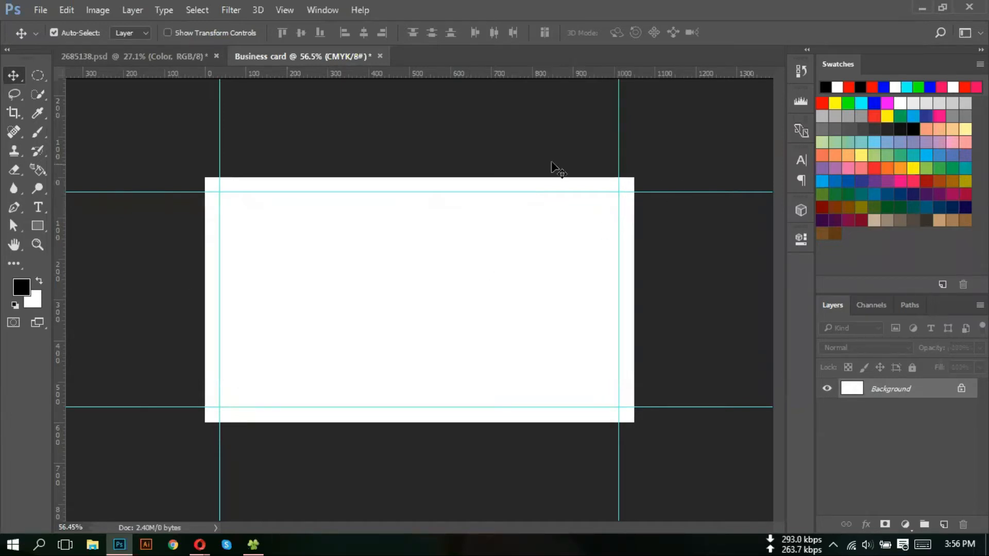
# - Drag guides from the rulers to the enlarged canvas's top, bottom, left and right edges
pyautogui.moveTo(423, 75); pyautogui.dragTo(423, 177)
pyautogui.moveTo(447, 73); pyautogui.dragTo(453, 422)
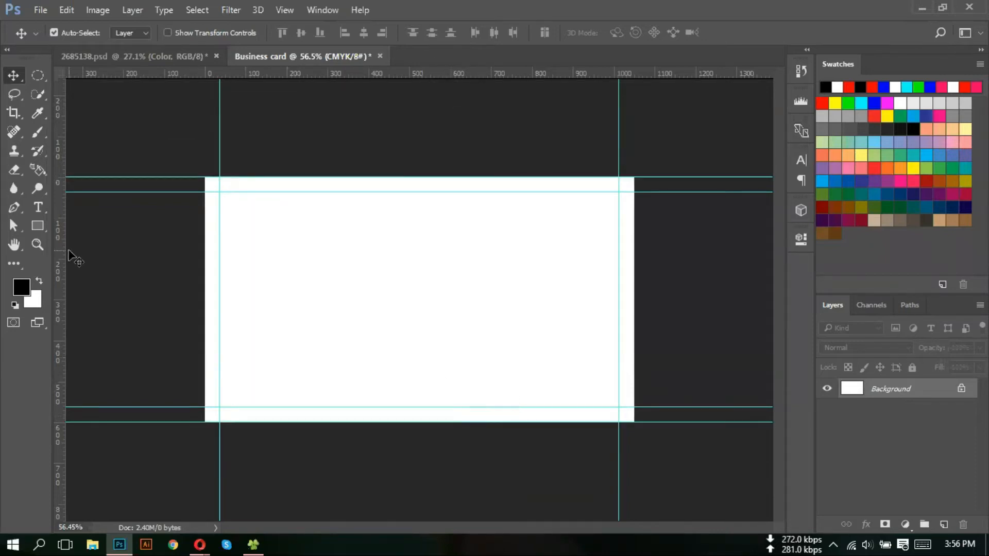
pyautogui.moveTo(62, 251); pyautogui.dragTo(205, 257)
pyautogui.moveTo(62, 246); pyautogui.dragTo(633, 261)
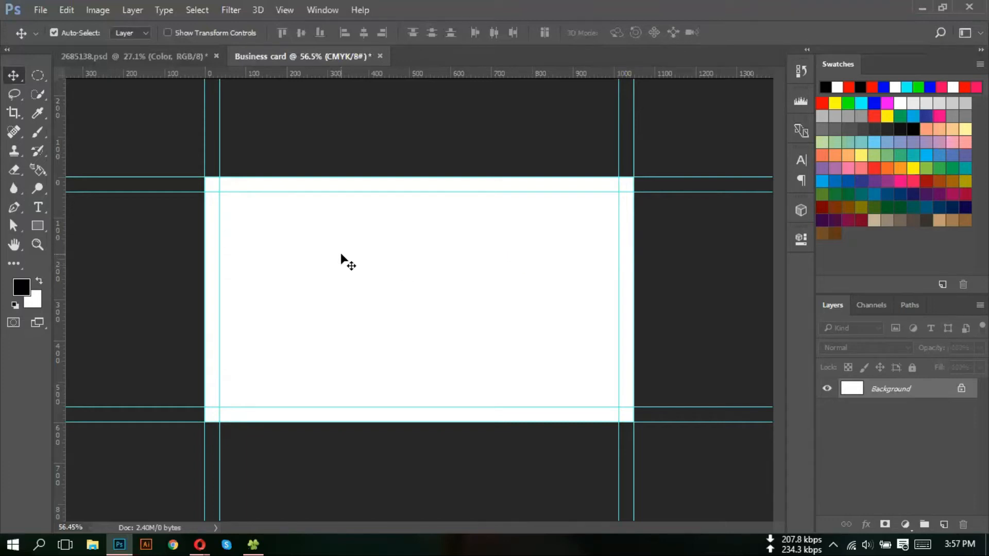
# - In Canvas Size, try entering .25 for width and height, dismissing the integer-required errors
pyautogui.click(100, 11)
pyautogui.click(157, 128)
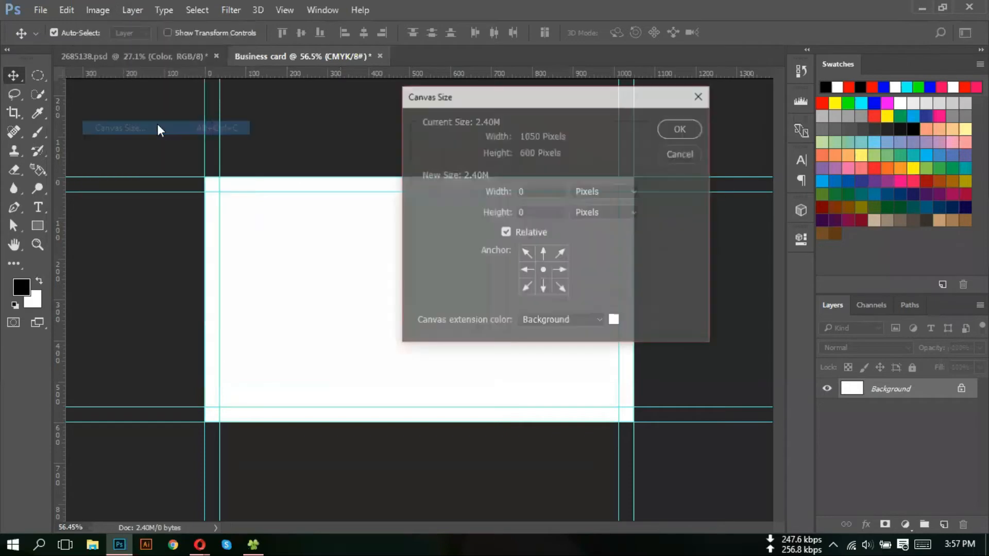
pyautogui.click(531, 192)
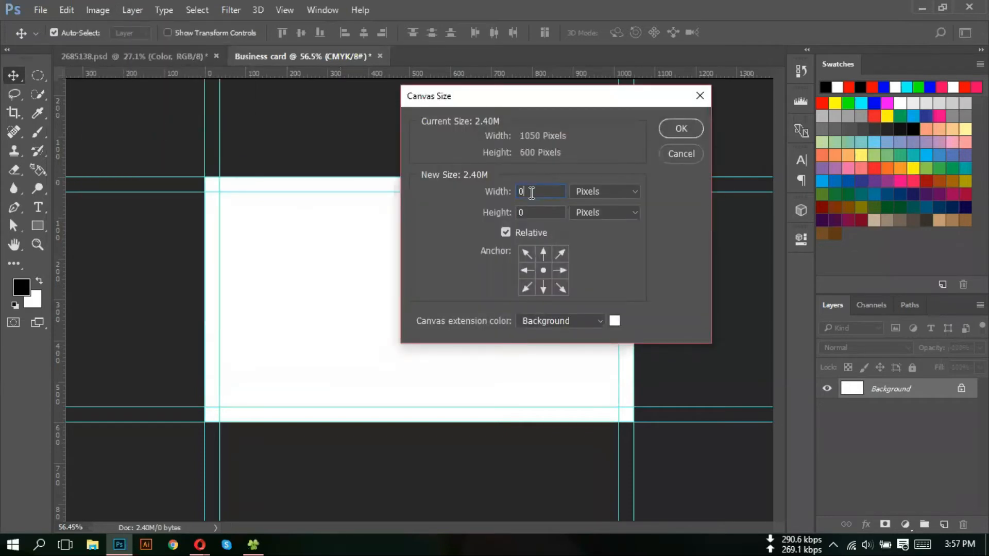
pyautogui.write('.25')
pyautogui.click(542, 215)
pyautogui.click(479, 217)
pyautogui.write('.25')
pyautogui.click(521, 210)
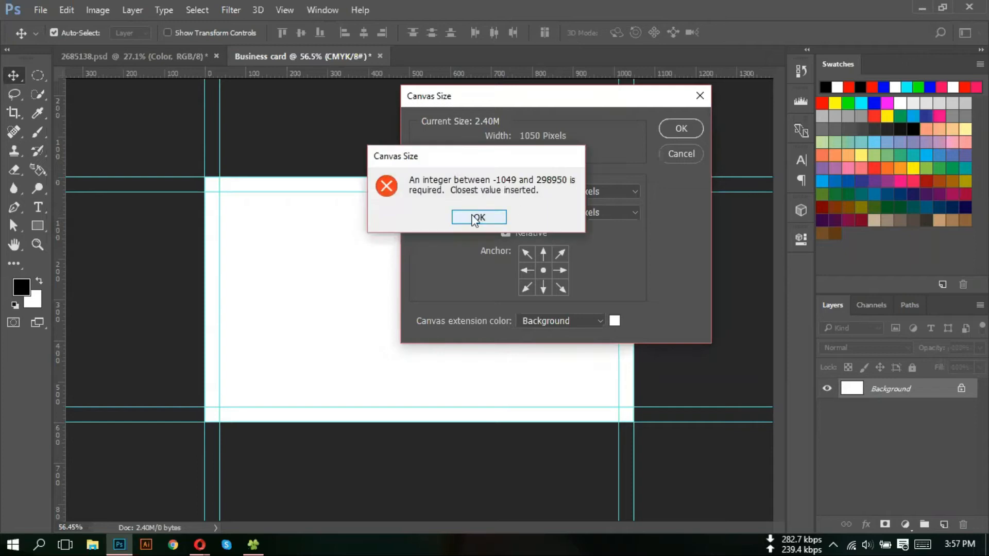
pyautogui.click(469, 217)
# - Switch the units to inches and add 0.25 in to width and height, reaching 3.75 × 2.25 in
pyautogui.click(534, 189)
pyautogui.click(594, 191)
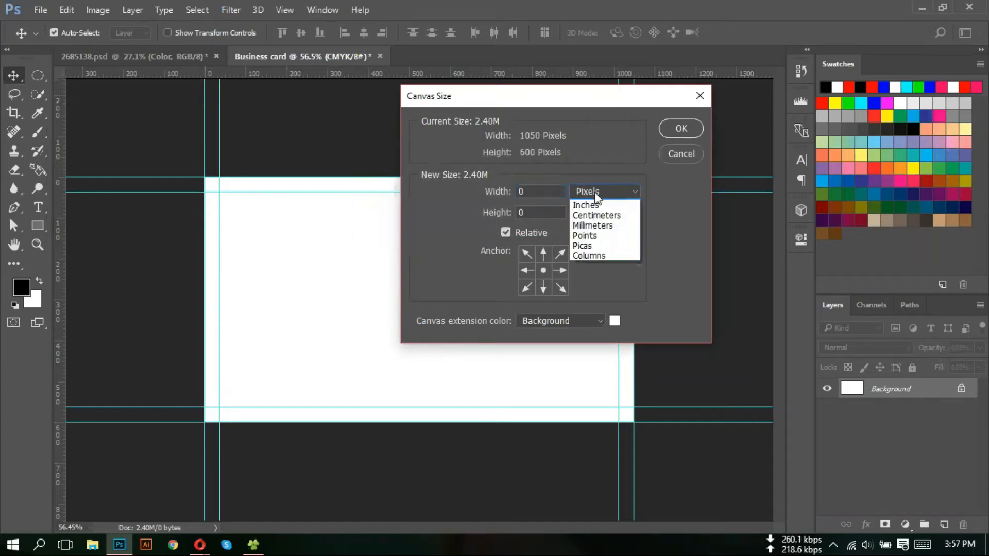
pyautogui.click(600, 231)
pyautogui.click(535, 192)
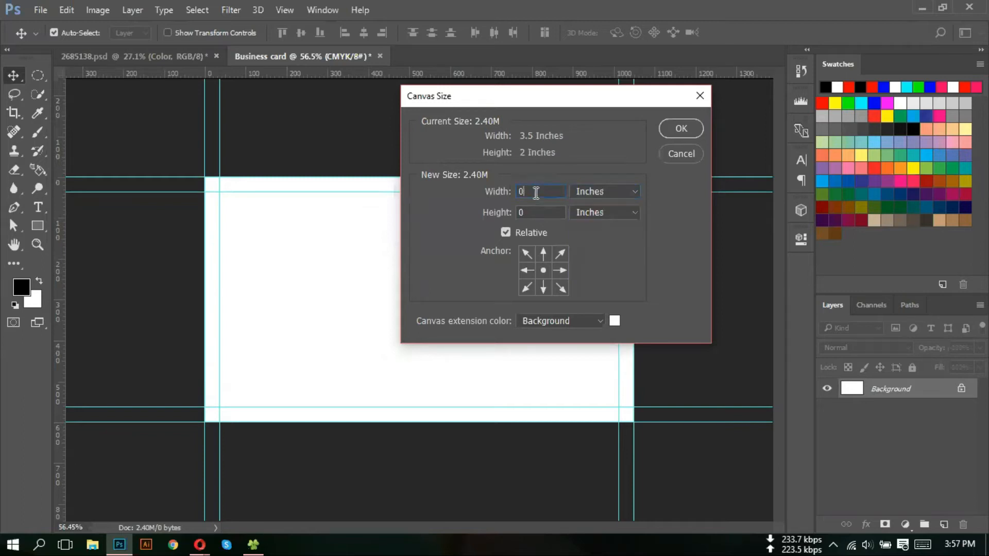
pyautogui.write('.25')
pyautogui.click(535, 208)
pyautogui.write('.25')
pyautogui.click(670, 125)
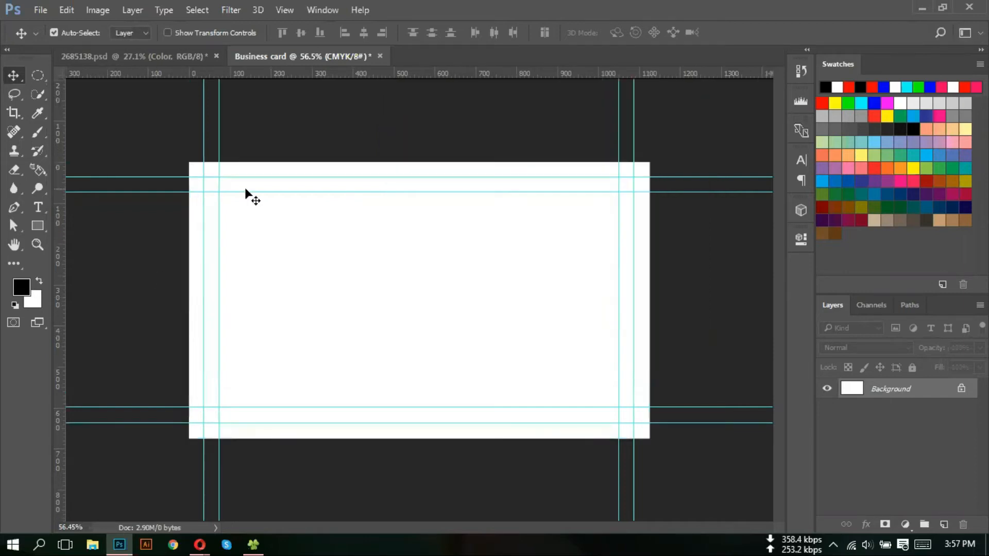
# - Drag guides to the edges of the 3.75 × 2.25 in canvas, then zoom out to see three outlines
pyautogui.moveTo(425, 73); pyautogui.dragTo(435, 439)
pyautogui.moveTo(58, 270); pyautogui.dragTo(189, 287)
pyautogui.moveTo(57, 187); pyautogui.dragTo(649, 216)
pyautogui.scroll(-2, 468, 237)
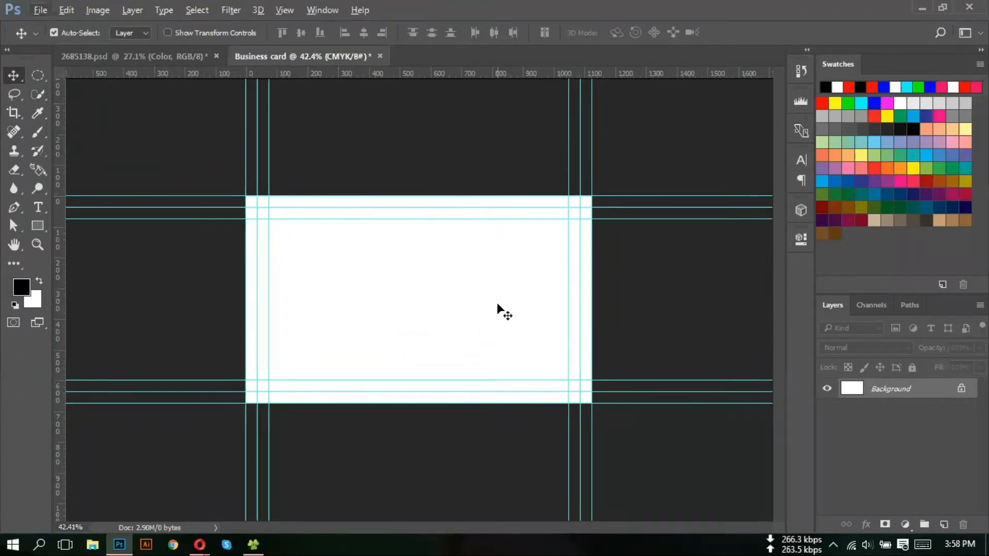
# - In Canvas Size, turn off Relative and show inches to read 3.75 × 2.25, then close unchanged
pyautogui.click(97, 10)
pyautogui.click(150, 133)
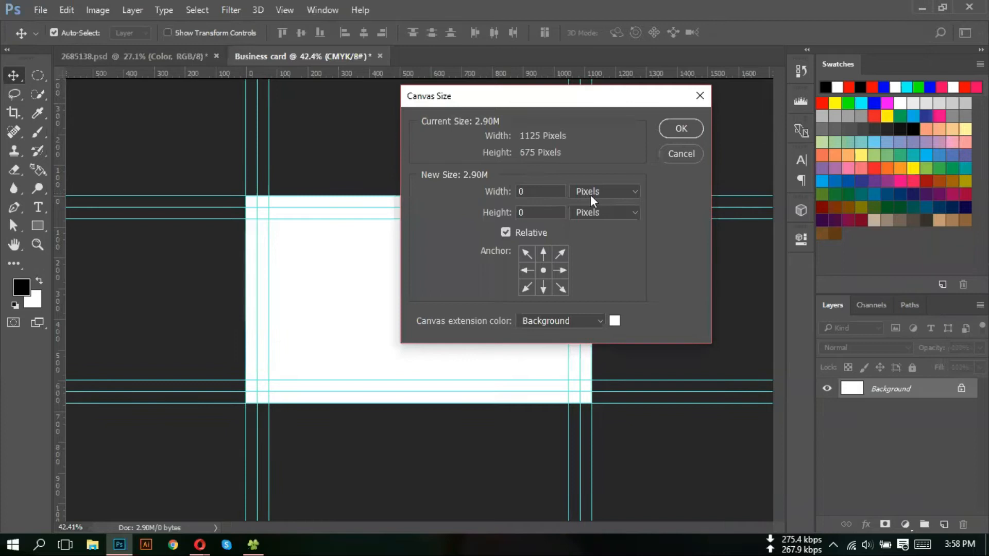
pyautogui.click(506, 232)
pyautogui.click(611, 194)
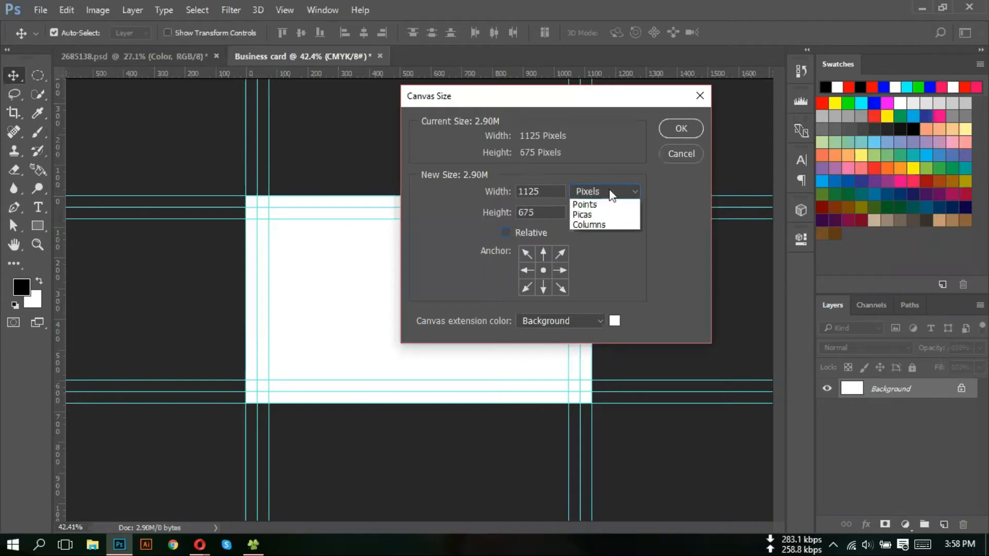
pyautogui.click(597, 215)
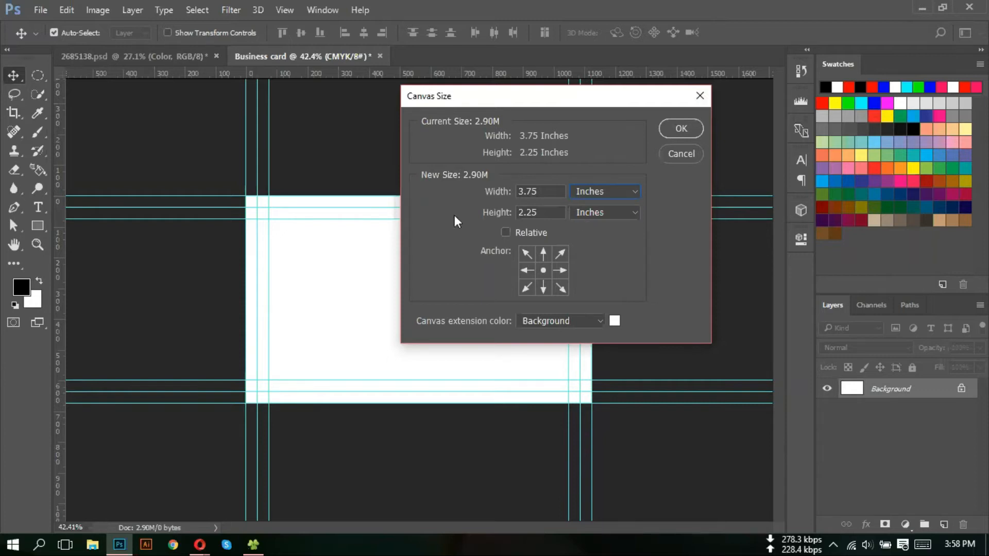
pyautogui.click(699, 98)
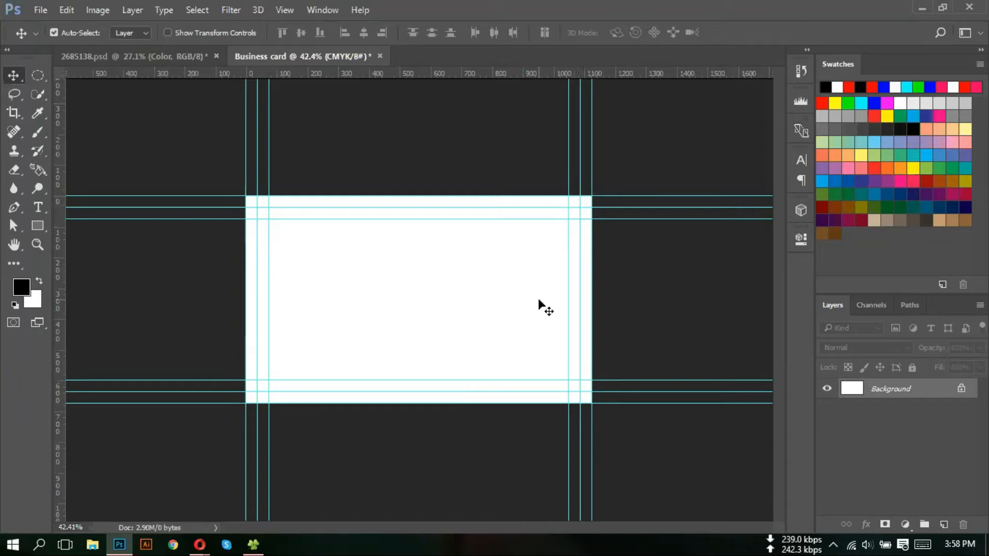
pyautogui.scroll(4, 369, 260)
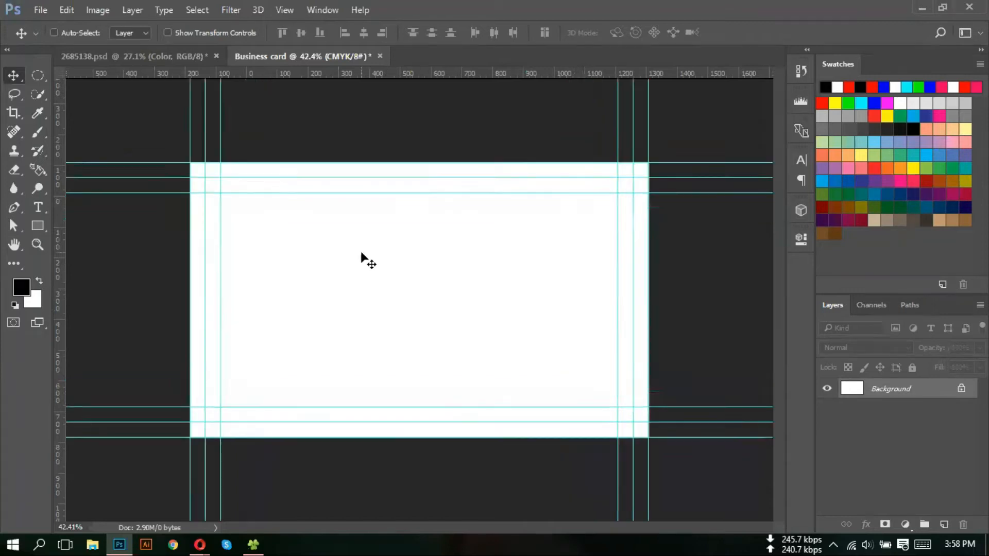
pyautogui.scroll(-2, 415, 237)
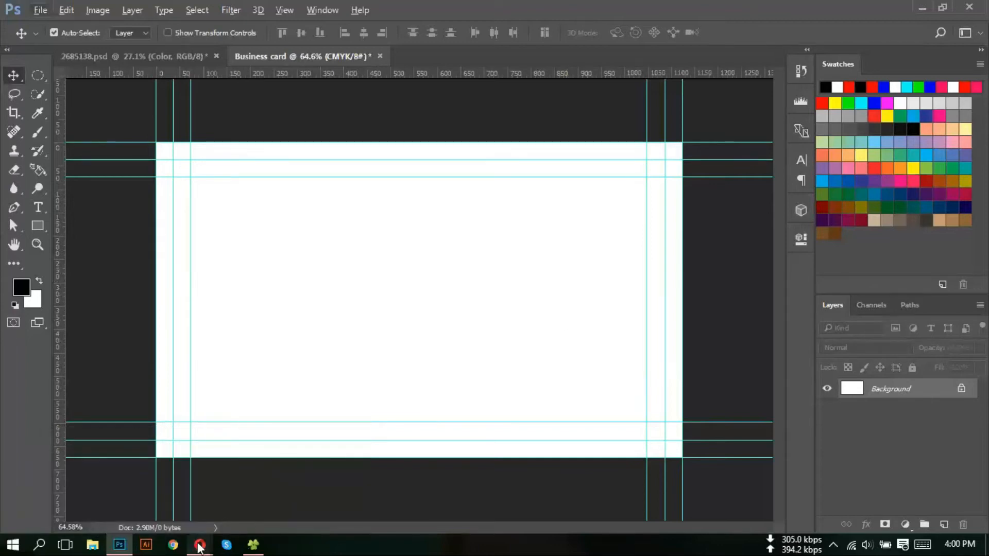
# - In Opera, shorten the Google query to 'business card' and run the search
pyautogui.moveTo(198, 545)
pyautogui.click(152, 515)
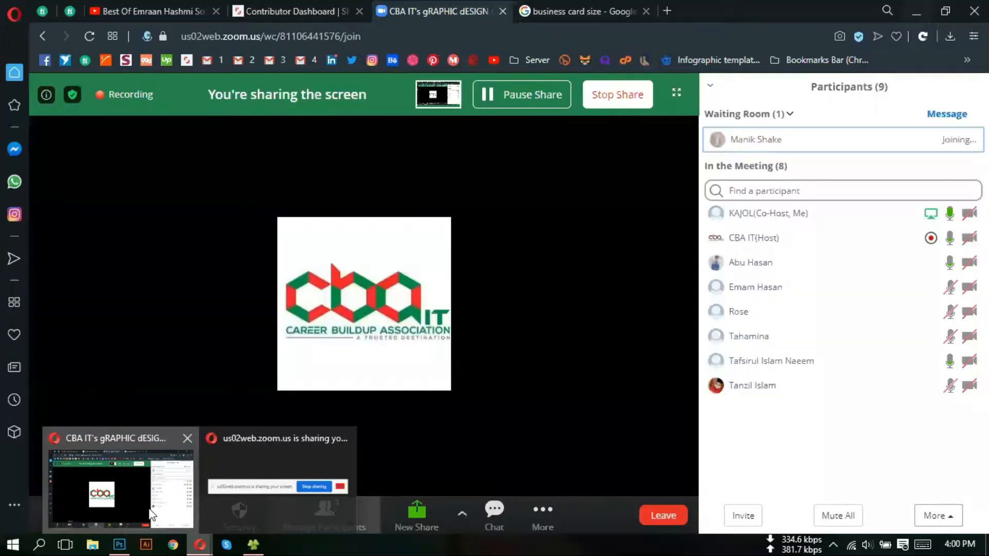
pyautogui.click(577, 6)
pyautogui.scroll(3, 361, 103)
pyautogui.moveTo(256, 106); pyautogui.dragTo(239, 110)
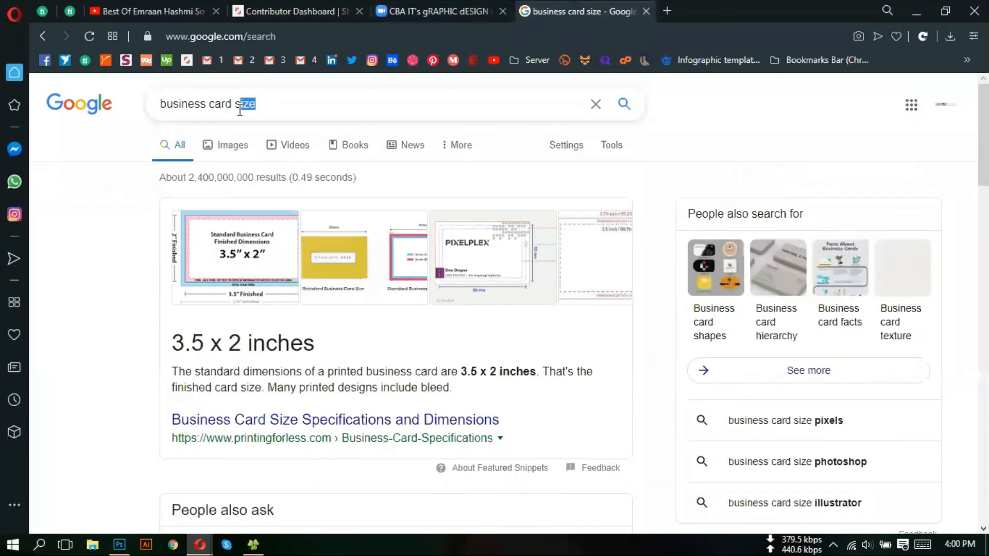
pyautogui.press('BackSpace')
pyautogui.press('BackSpace')
pyautogui.press('BackSpace')
pyautogui.press('Return')
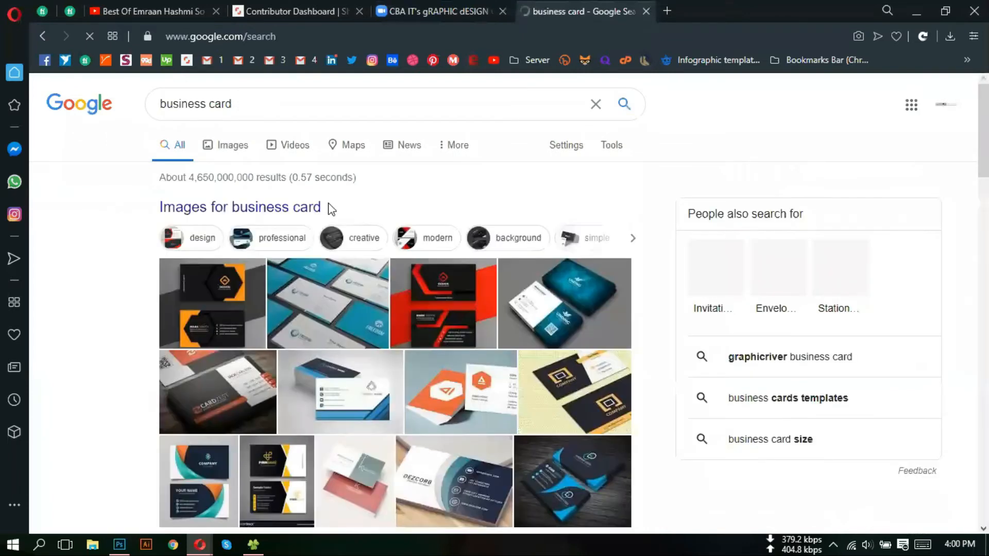
# - Switch to Google Images results for business card and browse through them
pyautogui.scroll(-2, 254, 287)
pyautogui.scroll(1, 223, 175)
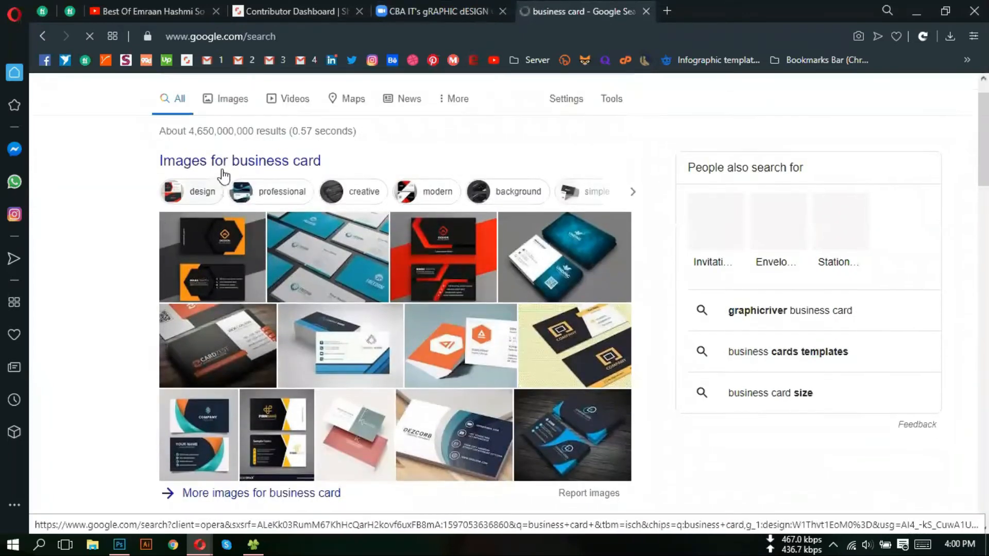
pyautogui.scroll(2, 223, 175)
pyautogui.click(212, 143)
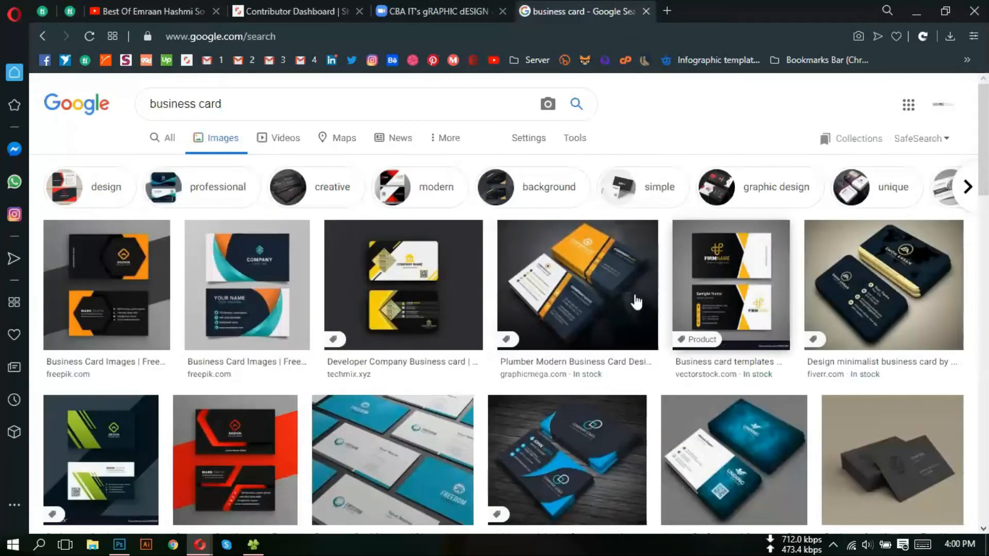
pyautogui.scroll(-1, 411, 313)
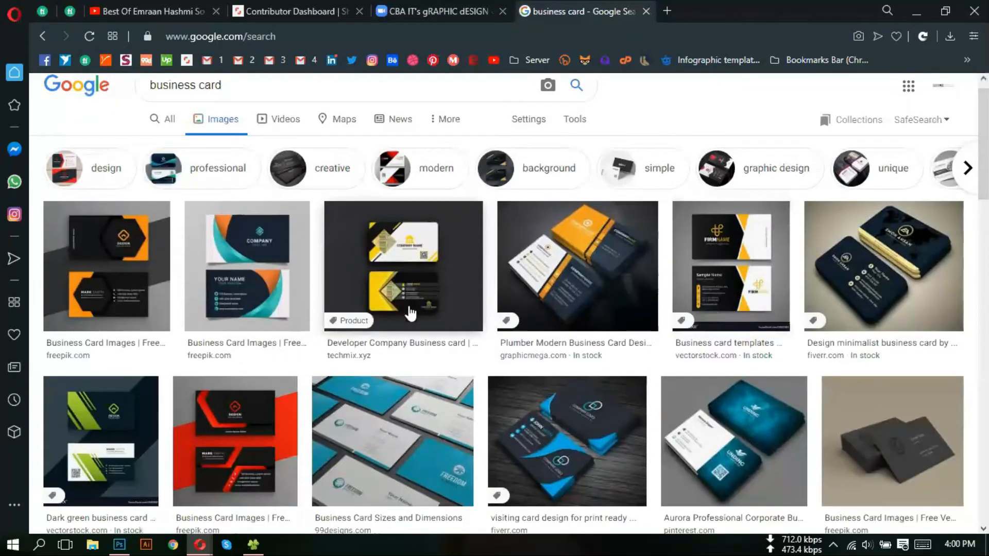
pyautogui.scroll(-3, 161, 360)
pyautogui.scroll(3, 137, 324)
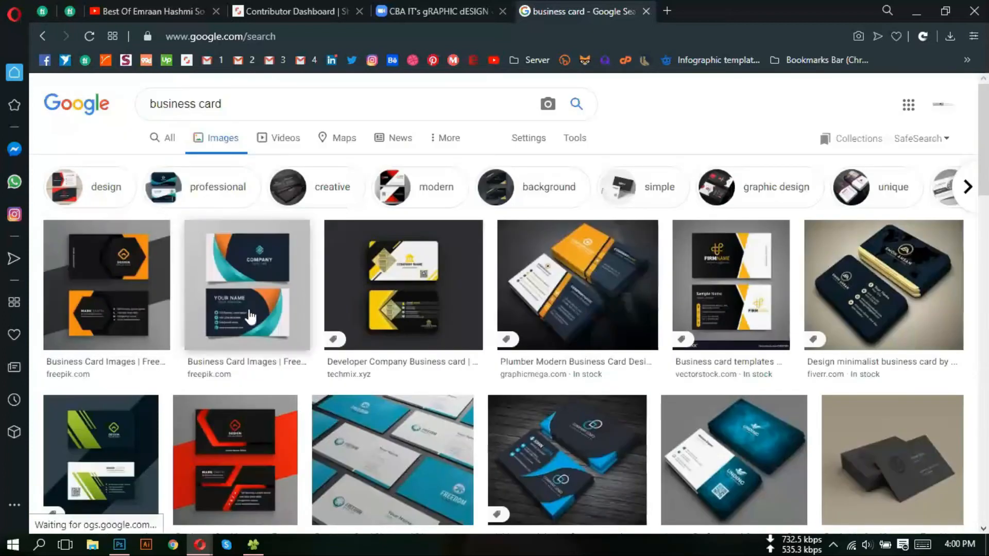
pyautogui.scroll(-8, 251, 312)
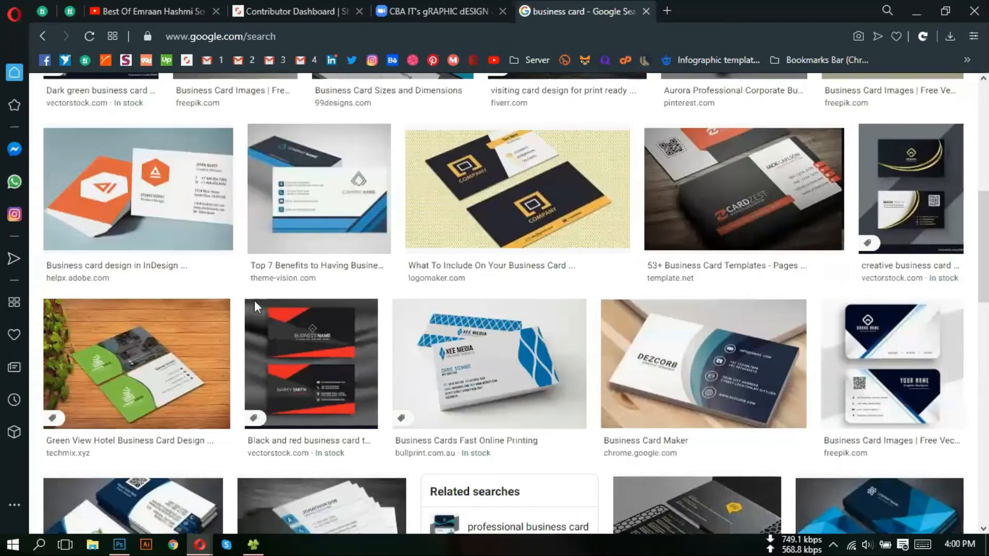
pyautogui.scroll(-7, 254, 304)
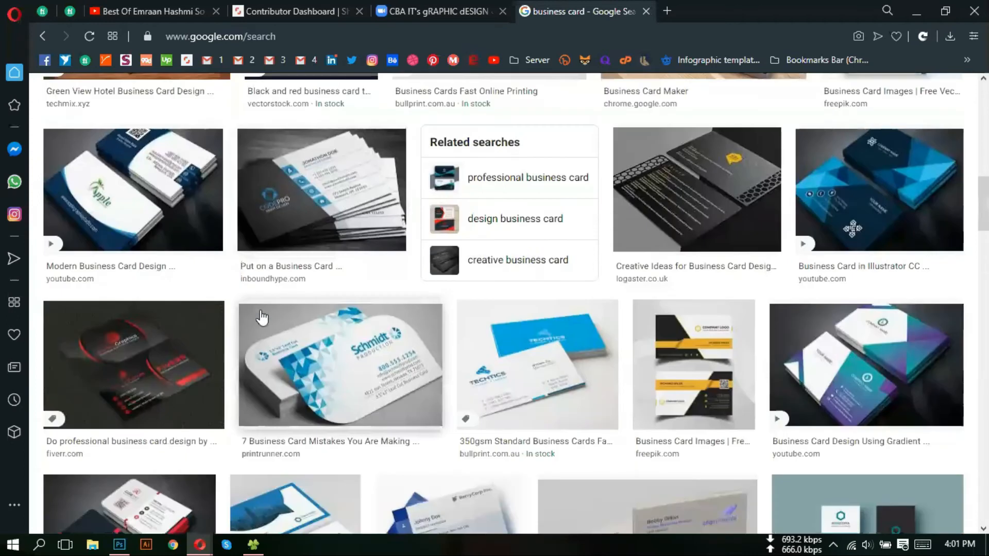
pyautogui.scroll(-3, 263, 318)
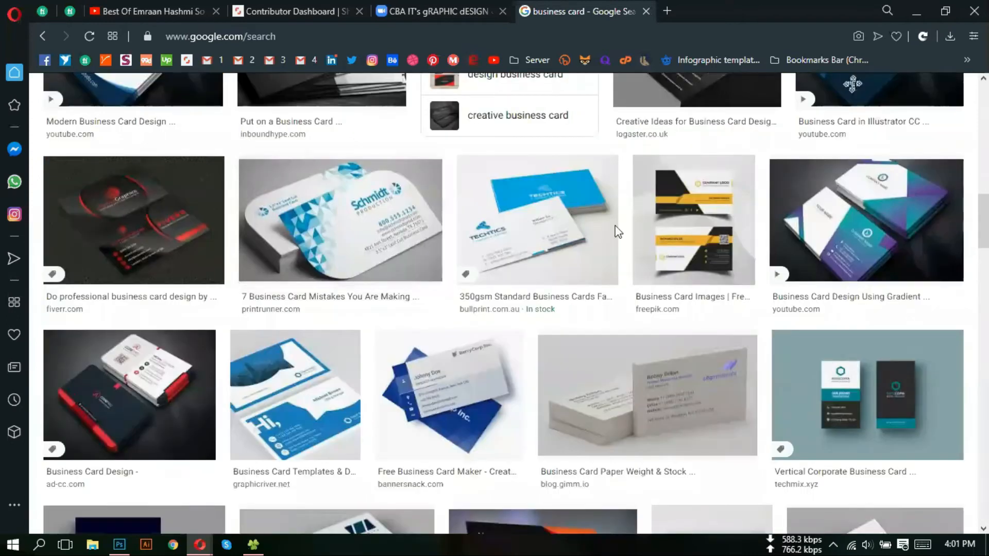
pyautogui.scroll(-5, 236, 378)
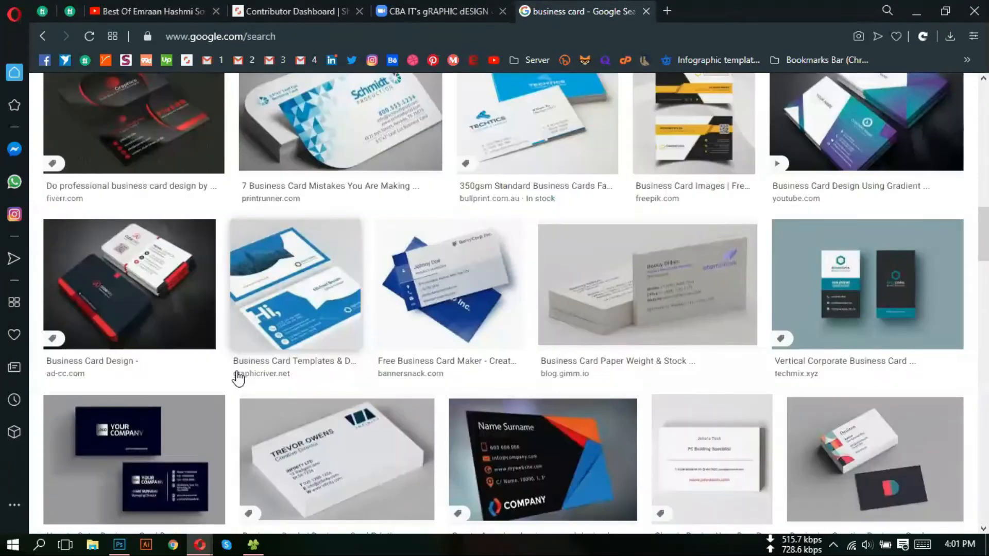
pyautogui.scroll(-5, 409, 347)
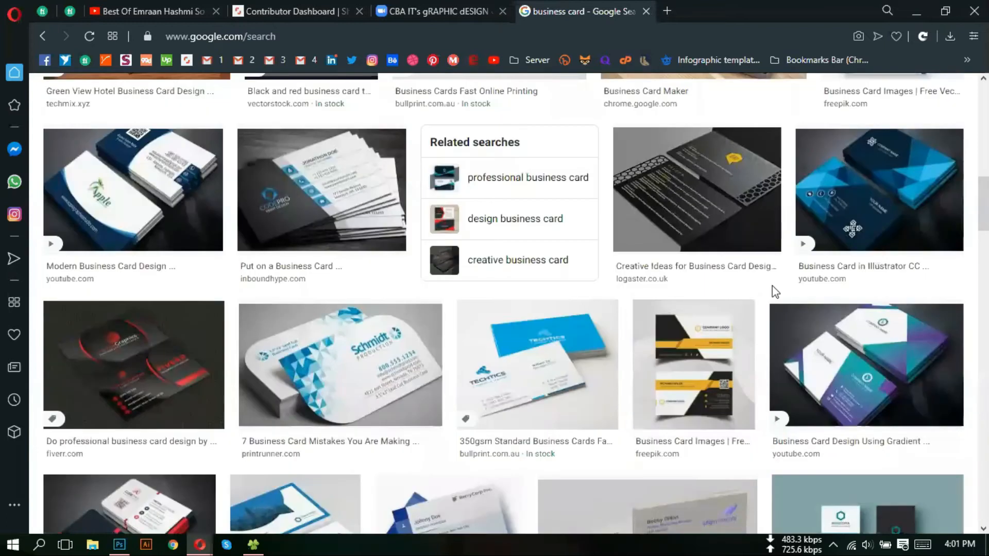
# - Preview a black and yellow Freepik card, then the black and orange hexagon design
pyautogui.click(468, 413)
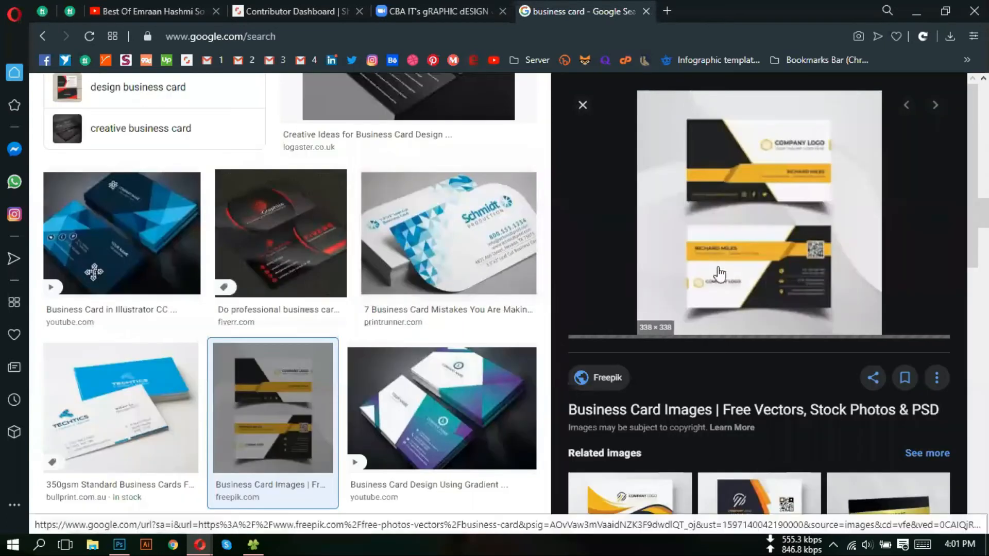
pyautogui.scroll(-5, 721, 282)
pyautogui.scroll(5, 721, 282)
pyautogui.scroll(-4, 715, 258)
pyautogui.scroll(-5, 716, 258)
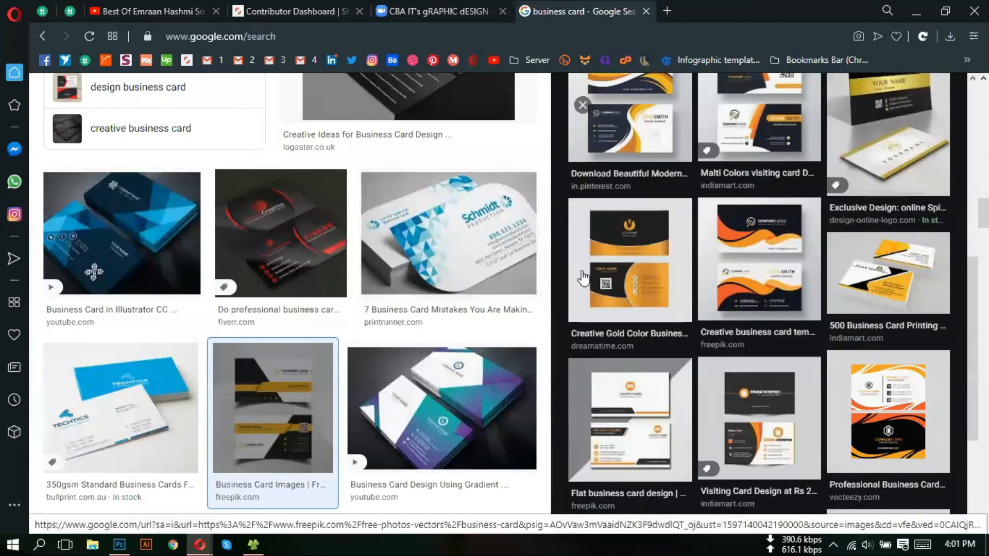
pyautogui.scroll(-4, 433, 344)
pyautogui.scroll(-8, 434, 344)
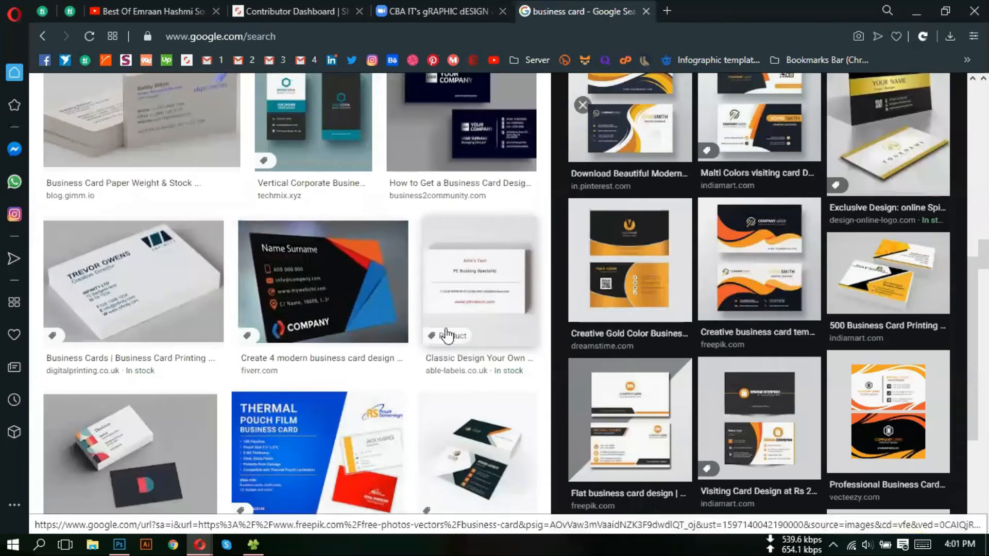
pyautogui.scroll(-12, 448, 338)
pyautogui.scroll(20, 453, 340)
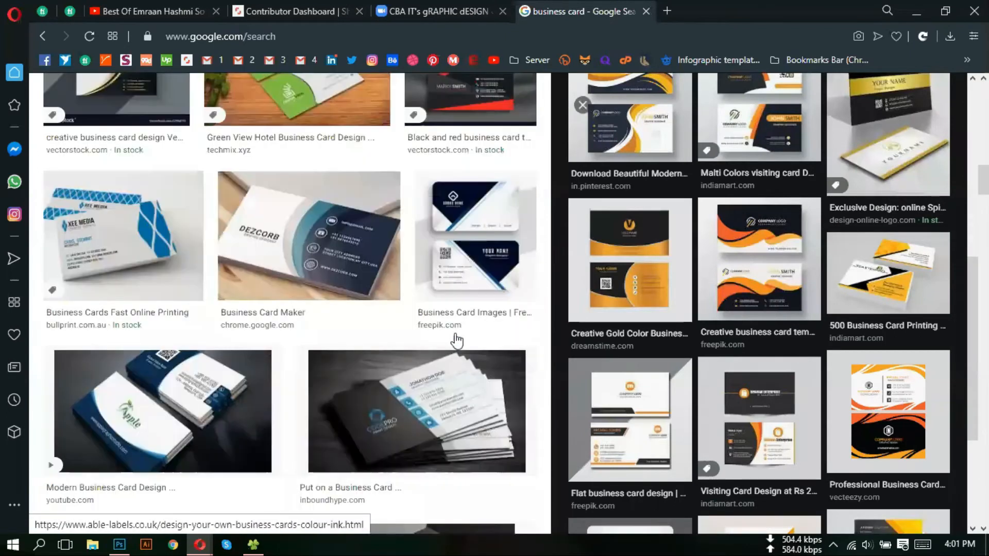
pyautogui.scroll(1, 448, 201)
pyautogui.scroll(4, 448, 201)
pyautogui.scroll(-15, 309, 309)
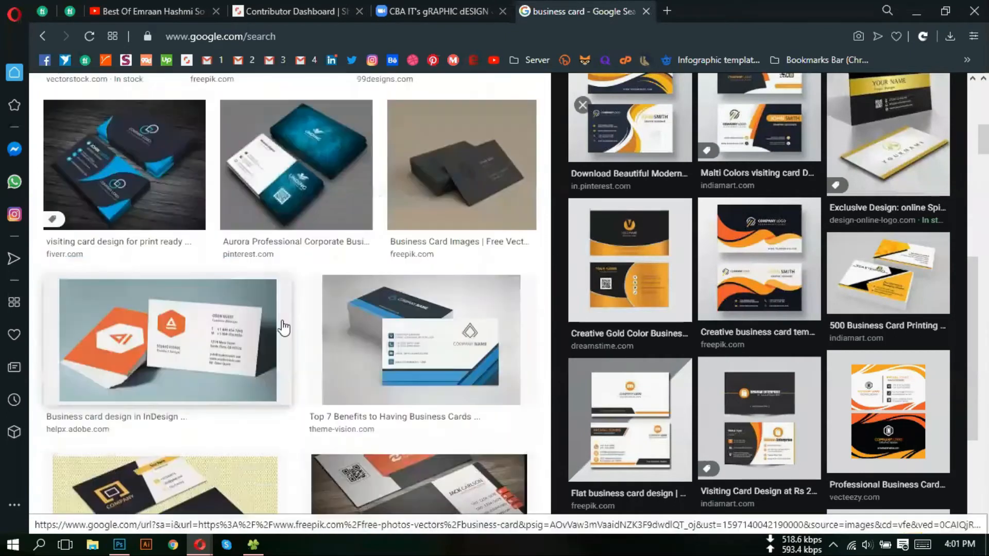
pyautogui.scroll(4, 283, 327)
pyautogui.scroll(4, 283, 324)
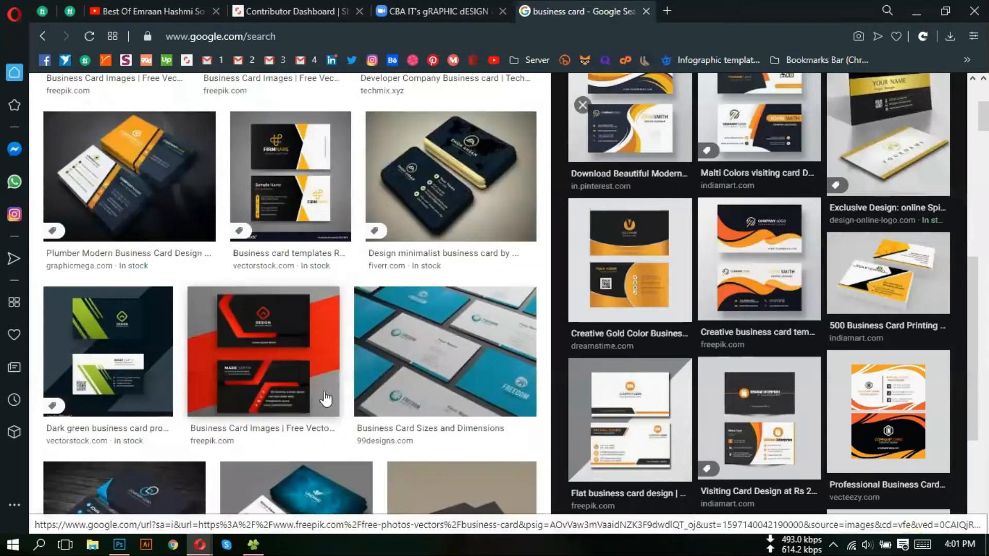
pyautogui.scroll(5, 360, 240)
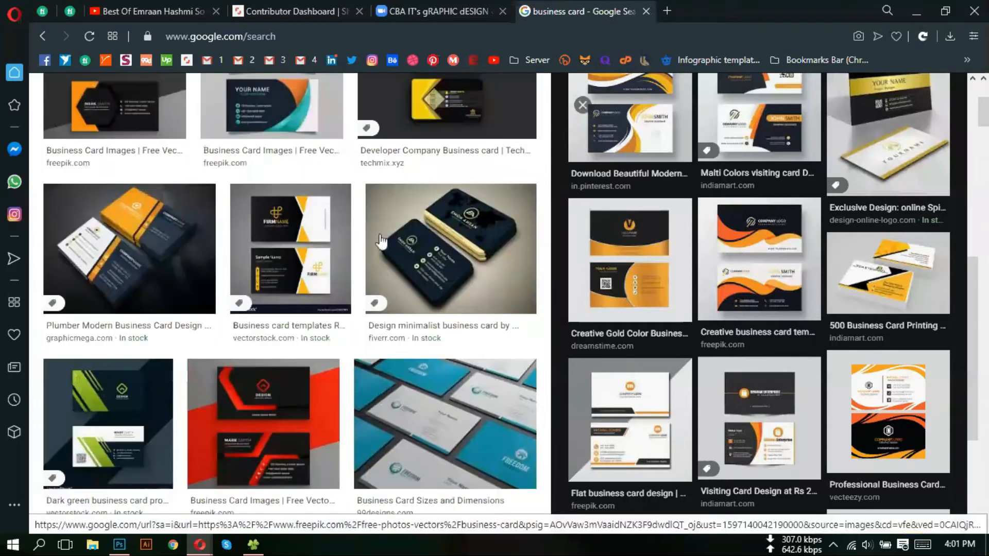
pyautogui.scroll(1, 584, 133)
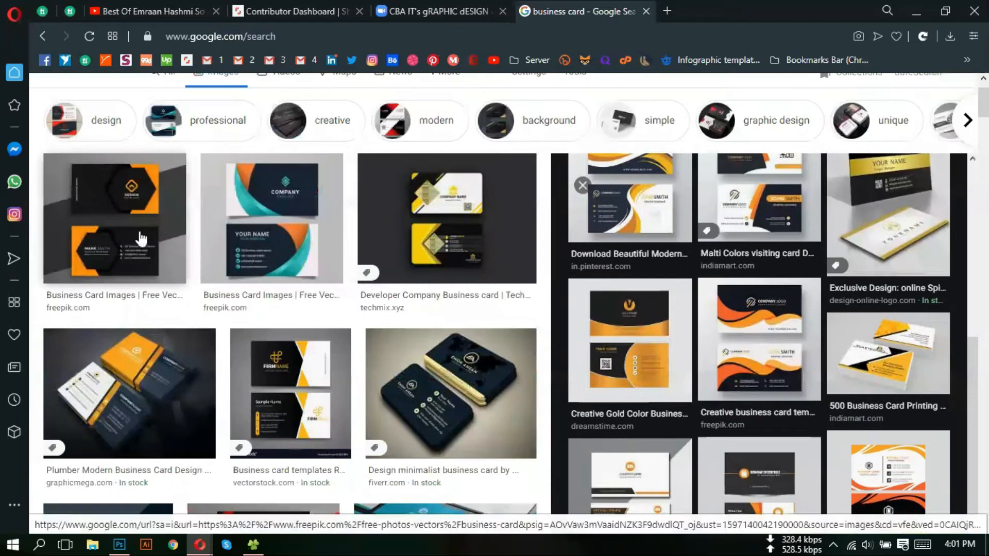
pyautogui.click(142, 239)
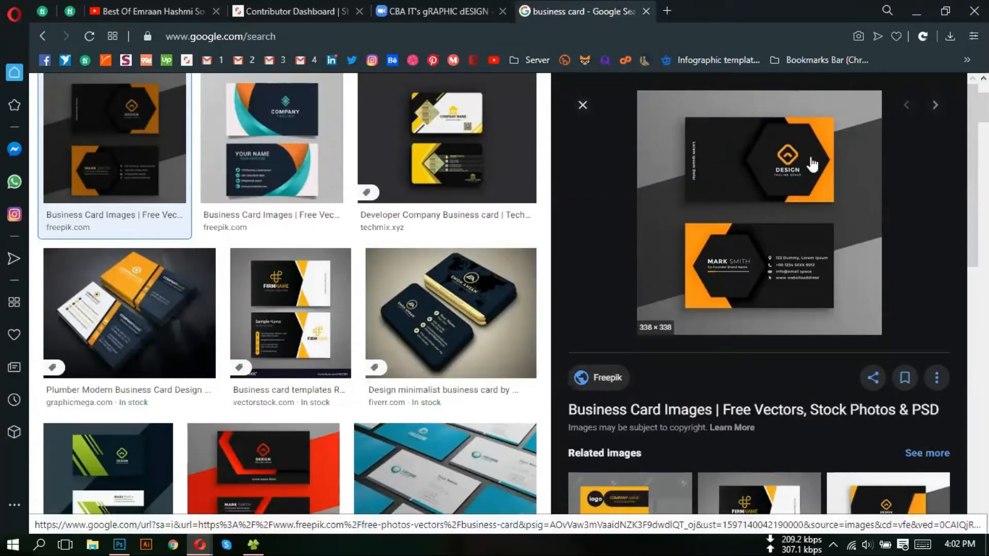
# - Add a new Layer 1 and fill it with near-black 0a0a0a using Alt+Backspace
pyautogui.click(119, 544)
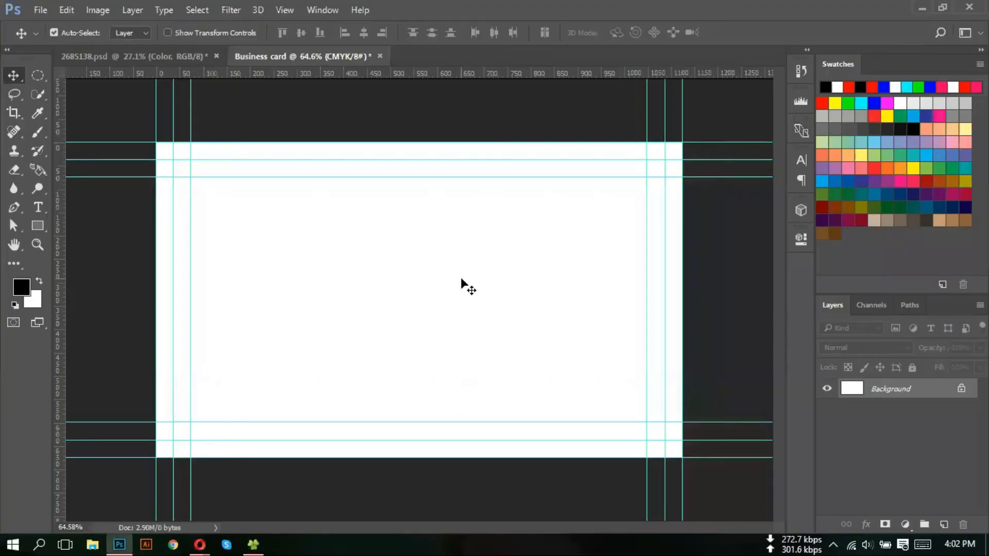
pyautogui.scroll(-1, 461, 264)
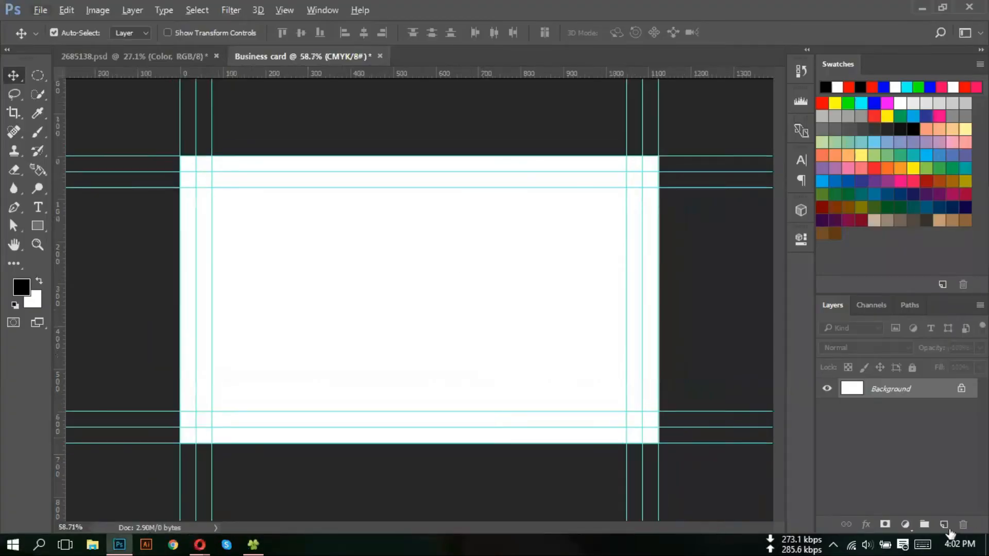
pyautogui.click(944, 526)
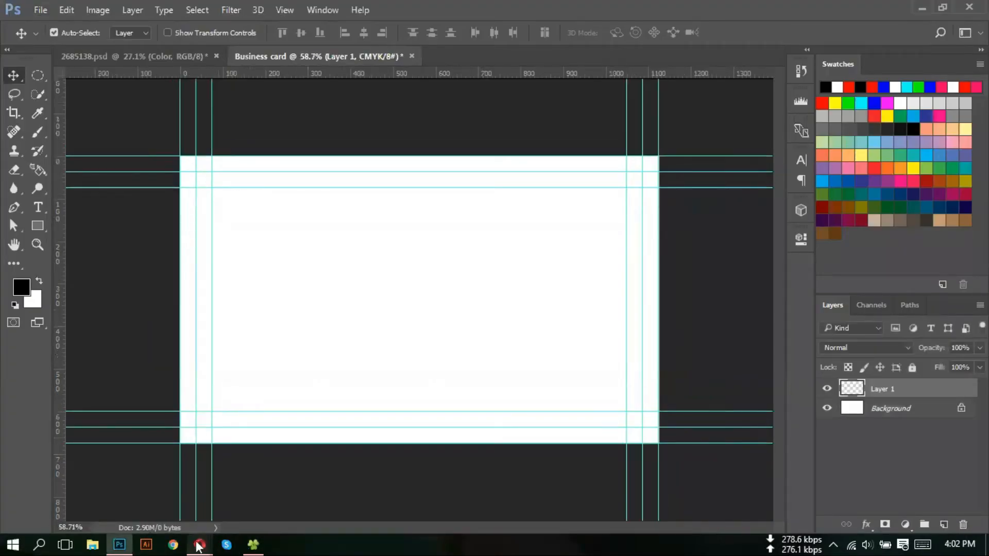
pyautogui.moveTo(200, 544)
pyautogui.moveTo(161, 485)
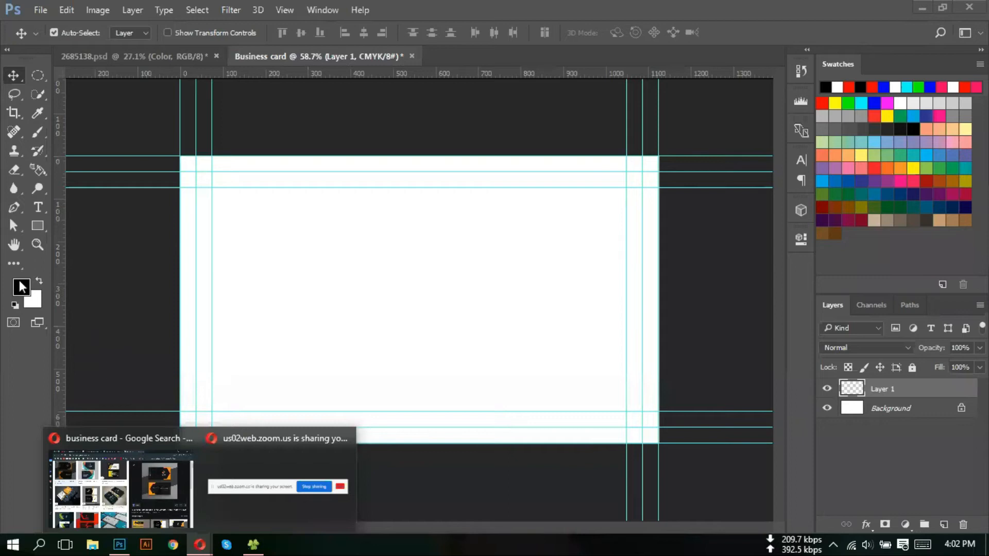
pyautogui.click(26, 292)
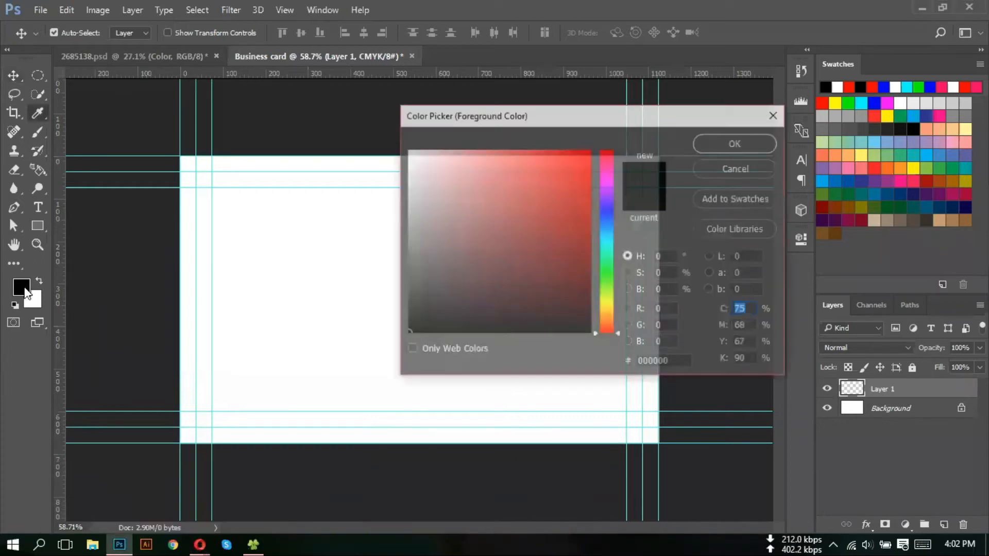
pyautogui.moveTo(469, 277)
pyautogui.mouseDown()
pyautogui.moveTo(415, 312)
pyautogui.moveTo(420, 323)
pyautogui.mouseUp()
pyautogui.click(737, 144)
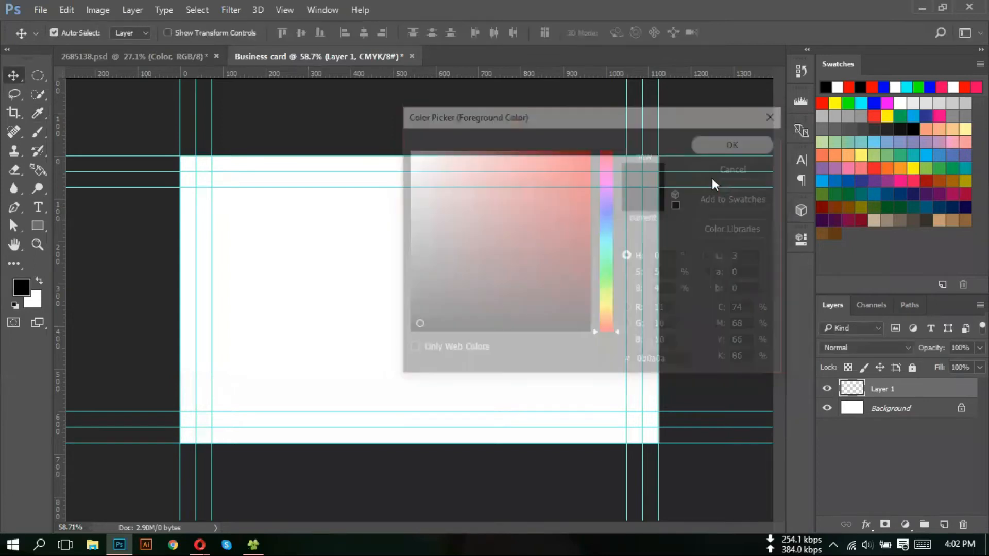
pyautogui.hotkey('alt', 'BackSpace')
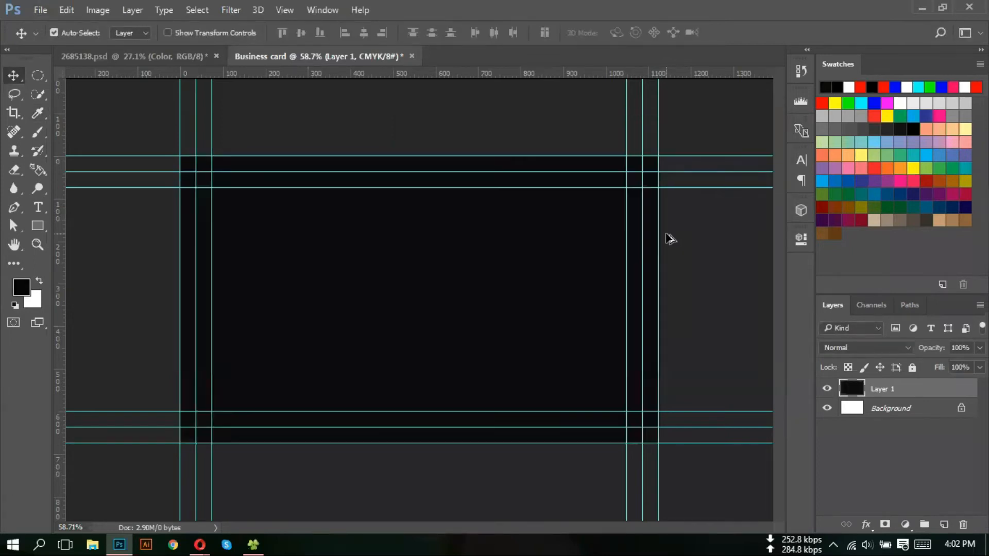
pyautogui.click(711, 278)
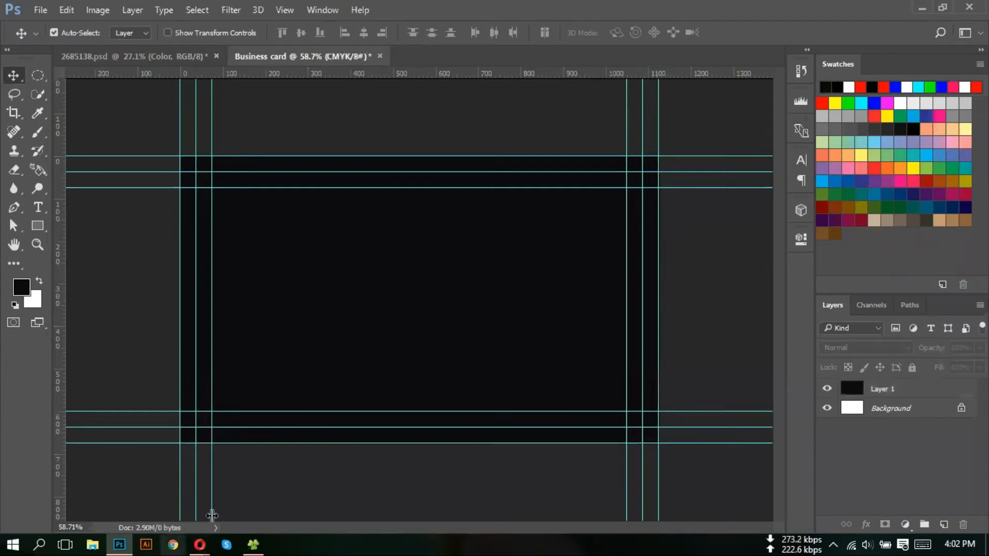
pyautogui.moveTo(168, 513)
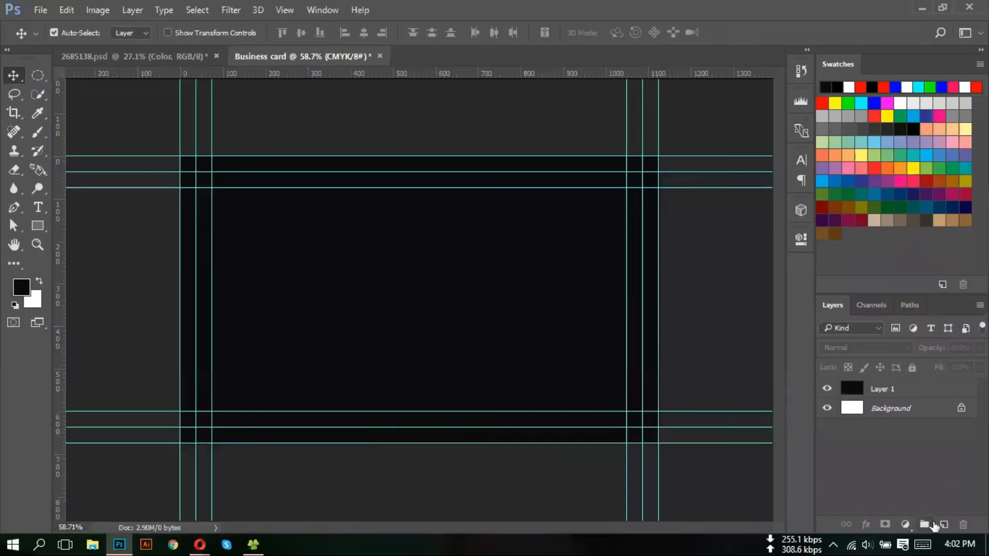
# - On a new layer, draw a four-corner Pen shape over the card's right side with a notched left edge
pyautogui.click(944, 524)
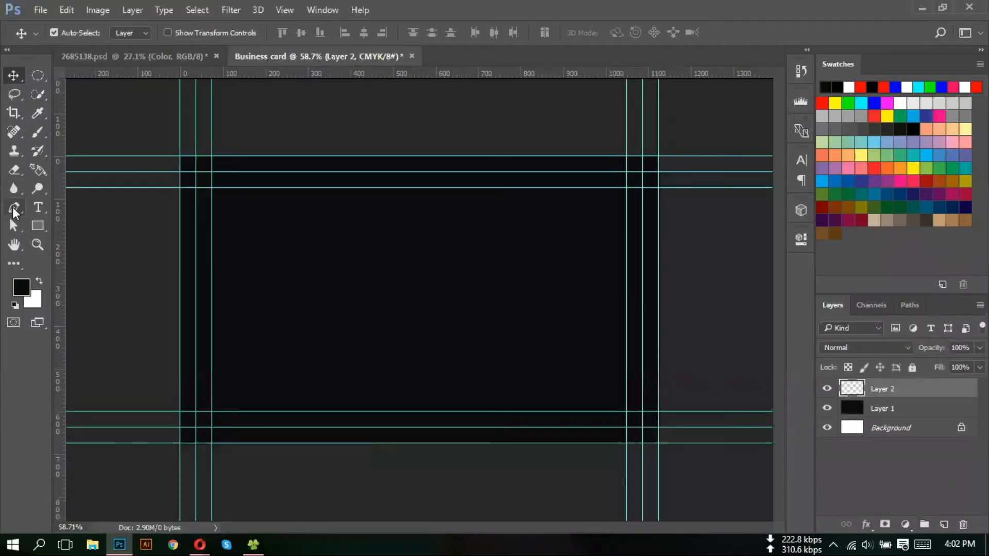
pyautogui.click(14, 208)
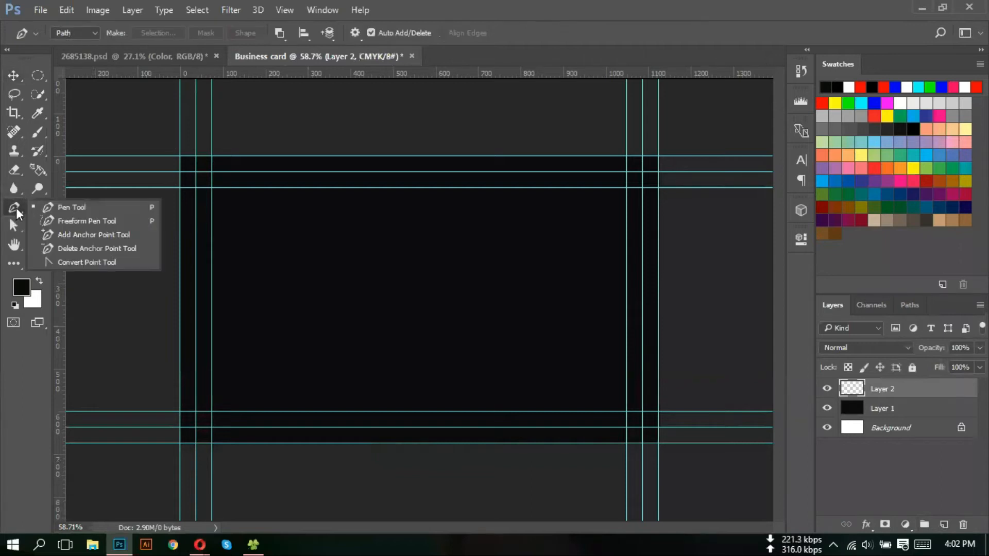
pyautogui.click(89, 211)
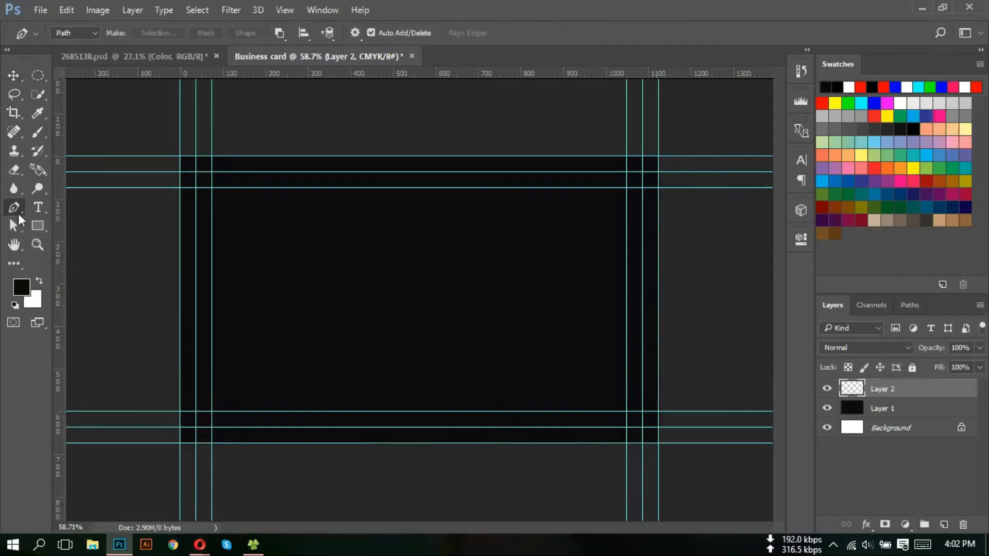
pyautogui.click(85, 34)
pyautogui.click(82, 48)
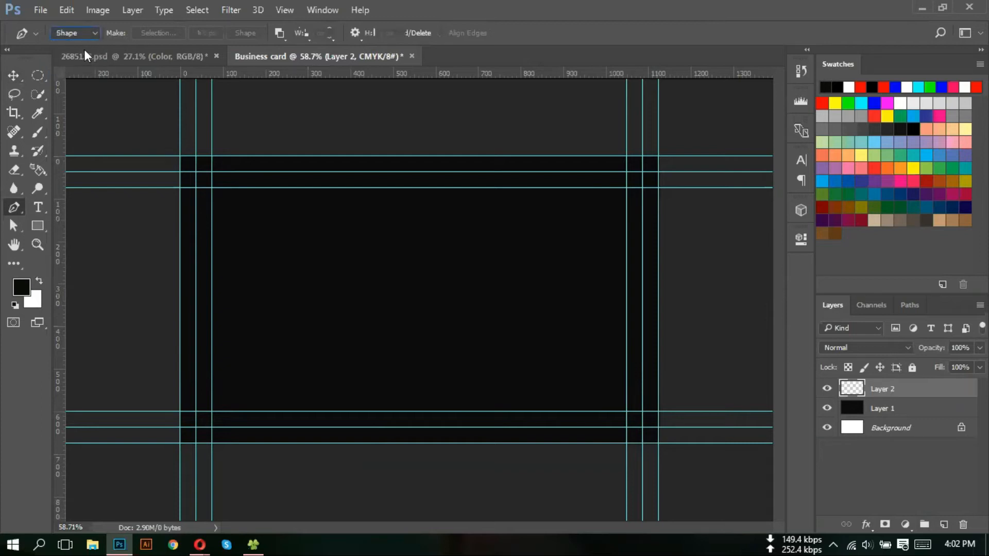
pyautogui.click(456, 140)
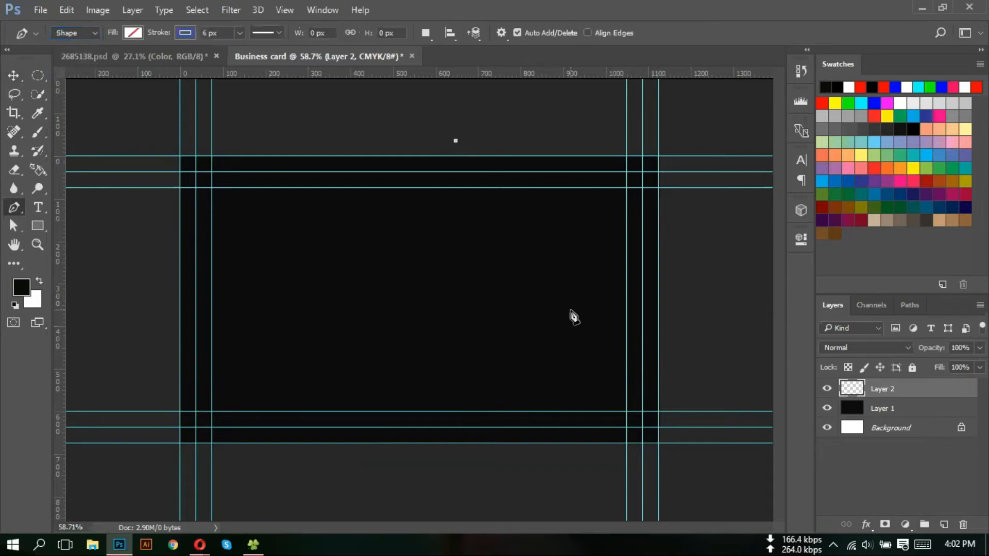
pyautogui.click(543, 299)
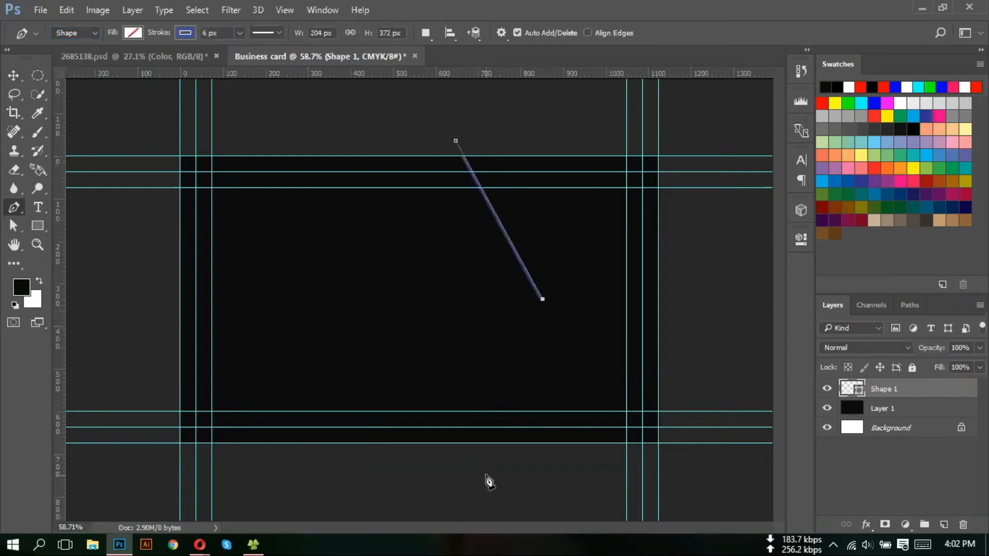
pyautogui.click(467, 498)
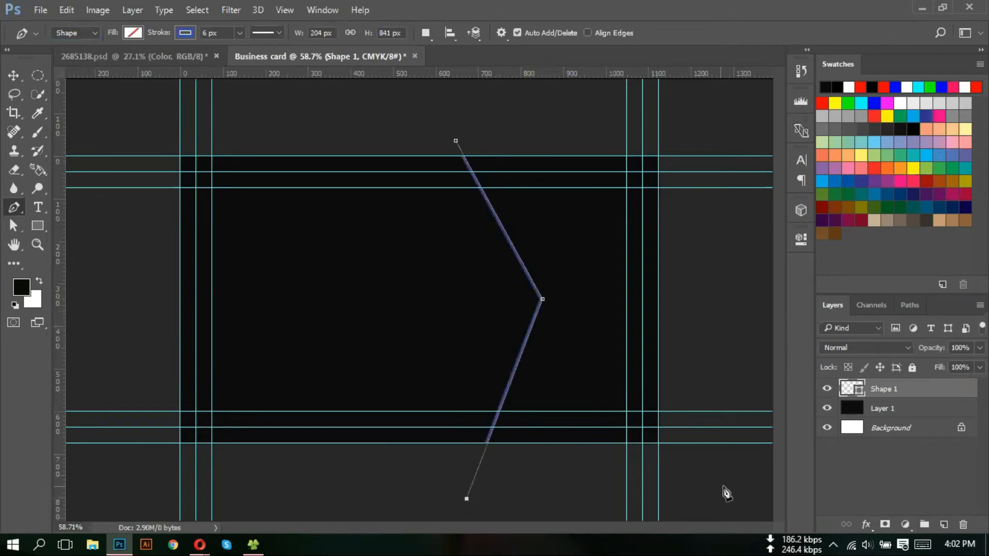
pyautogui.click(729, 128)
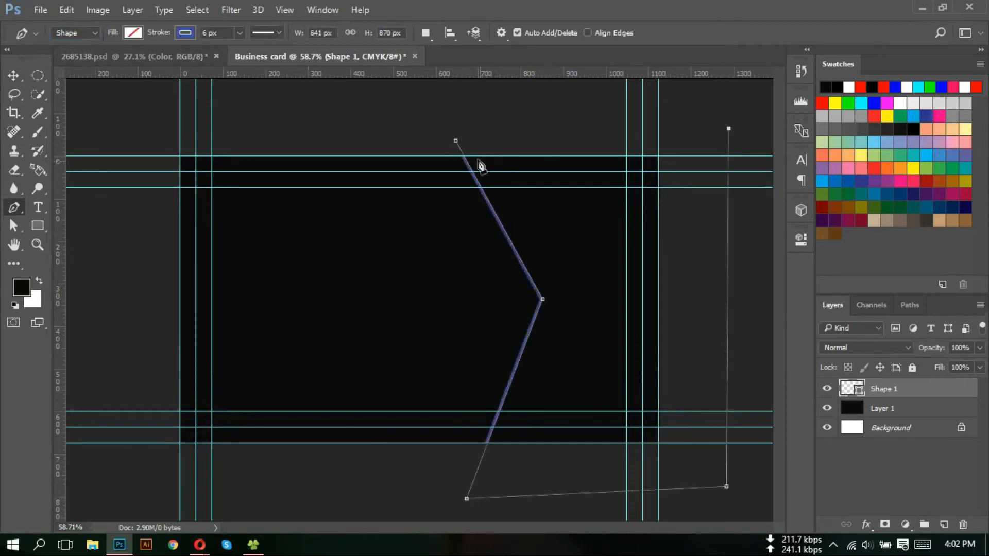
pyautogui.click(456, 141)
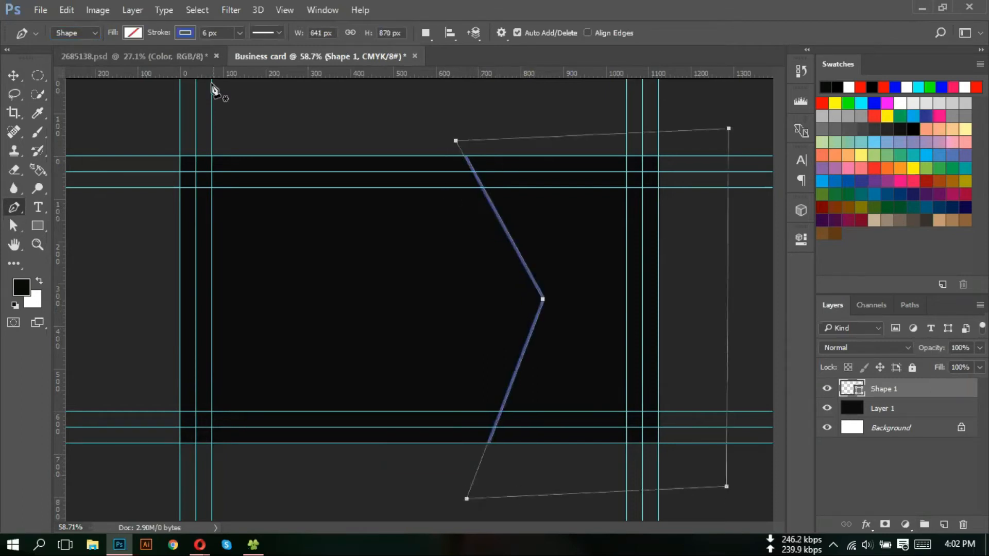
# - Remove the shape's stroke and set its fill to orange
pyautogui.click(185, 32)
pyautogui.click(124, 60)
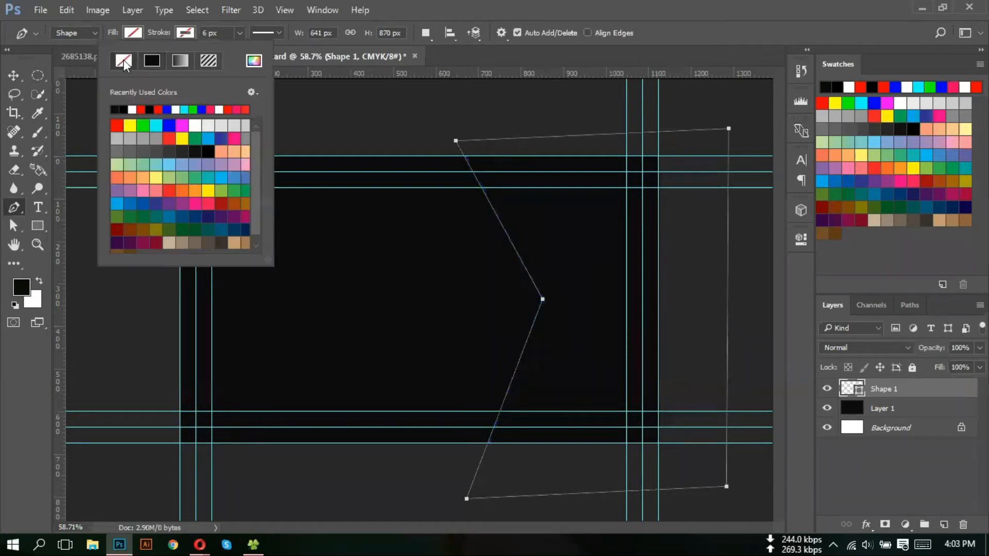
pyautogui.click(135, 32)
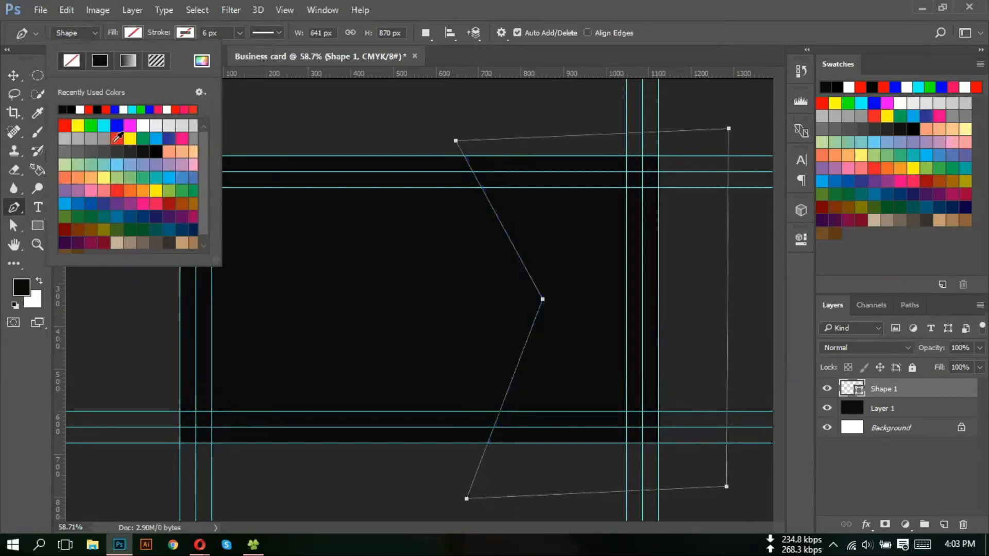
pyautogui.click(130, 190)
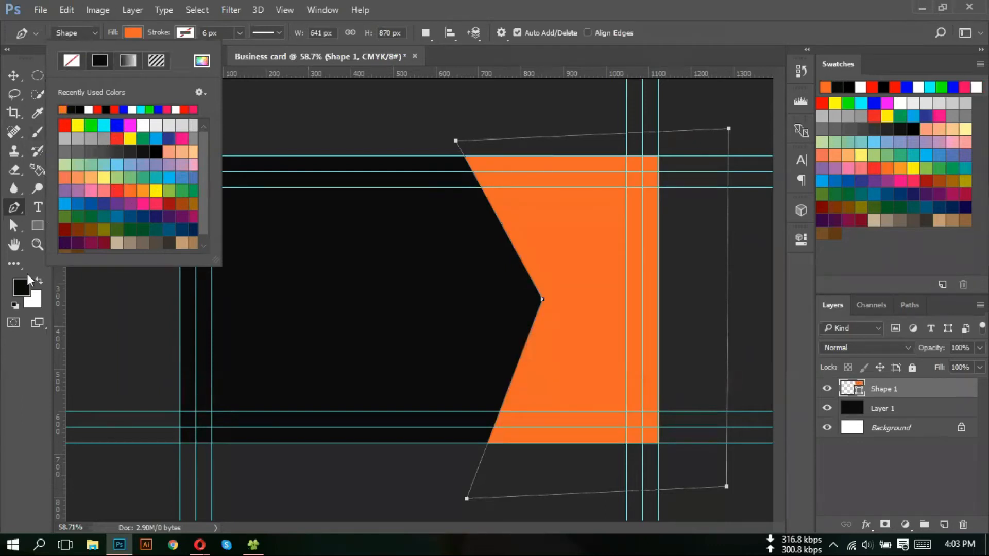
pyautogui.click(14, 75)
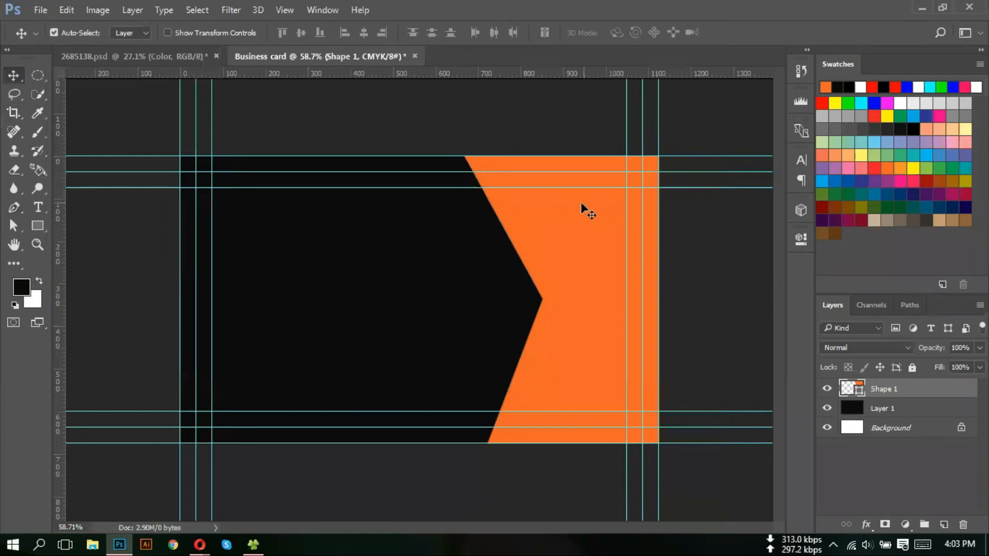
# - Set the foreground colour to bright saturated orange ff7800 in the colour picker
pyautogui.click(22, 286)
pyautogui.moveTo(596, 197); pyautogui.dragTo(613, 320)
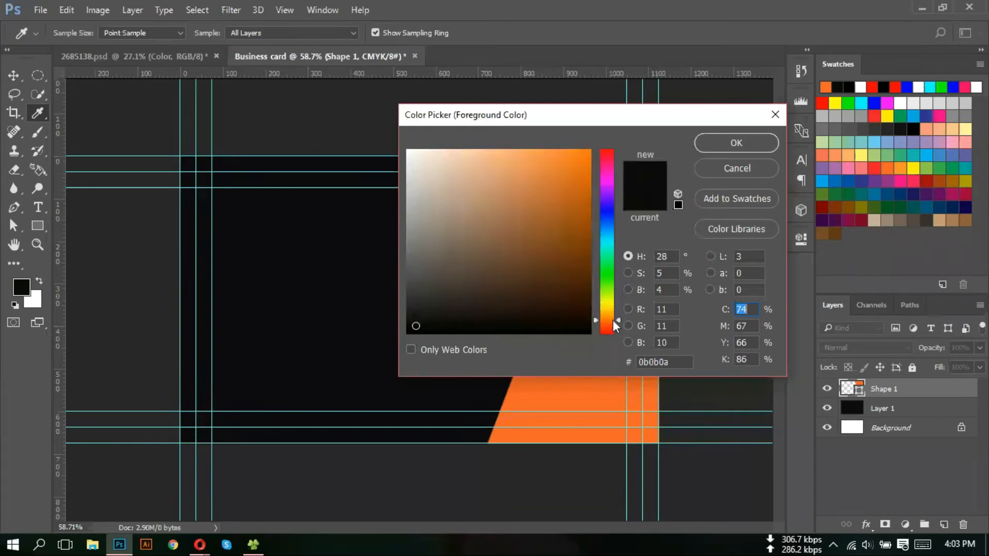
pyautogui.moveTo(575, 281); pyautogui.dragTo(590, 150)
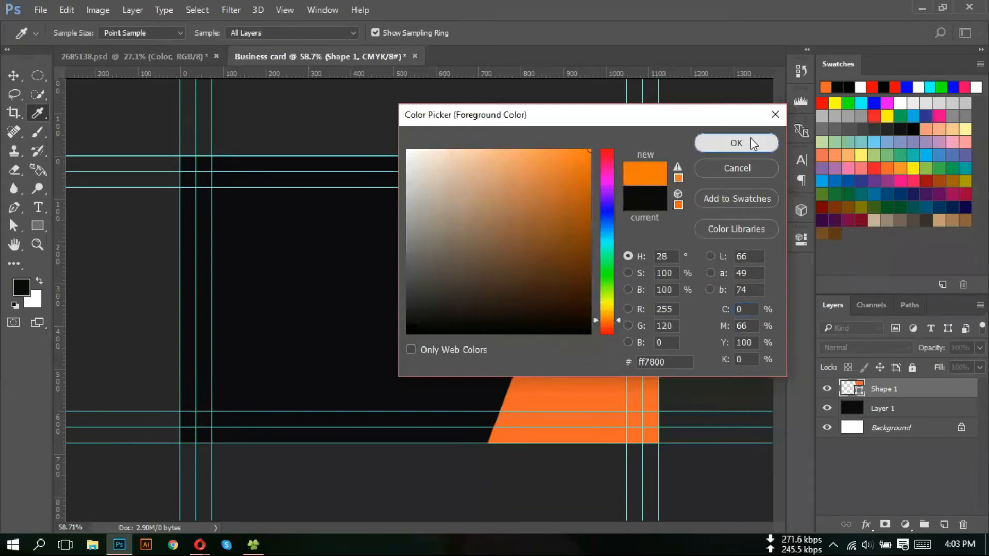
pyautogui.click(750, 145)
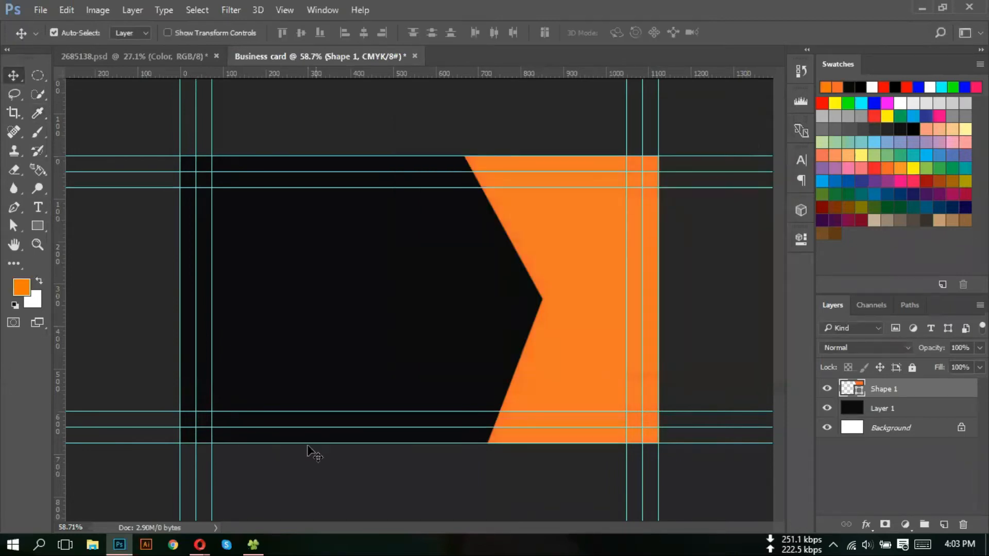
# - Glance at the reference card in Opera, then nudge the orange shape slightly down in Photoshop
pyautogui.moveTo(199, 542)
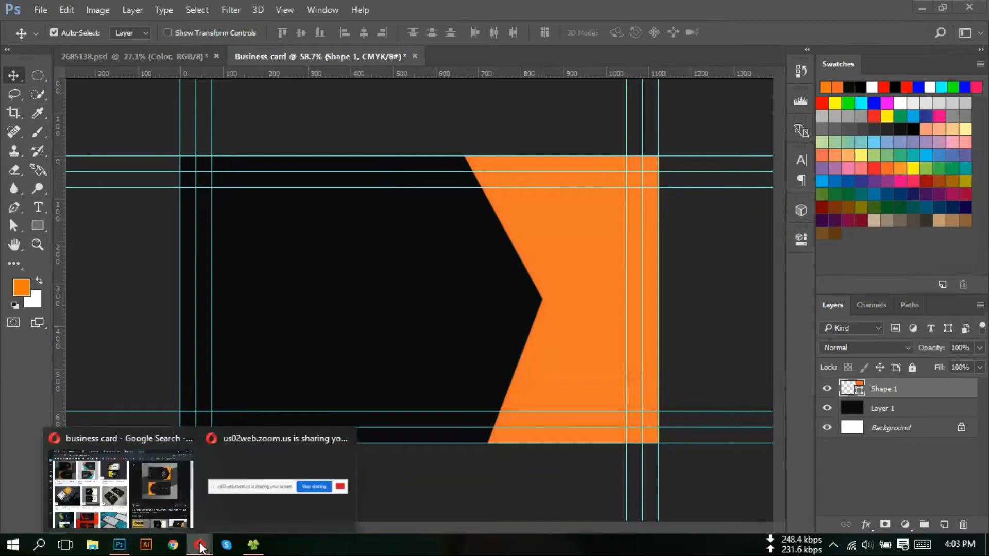
pyautogui.click(157, 503)
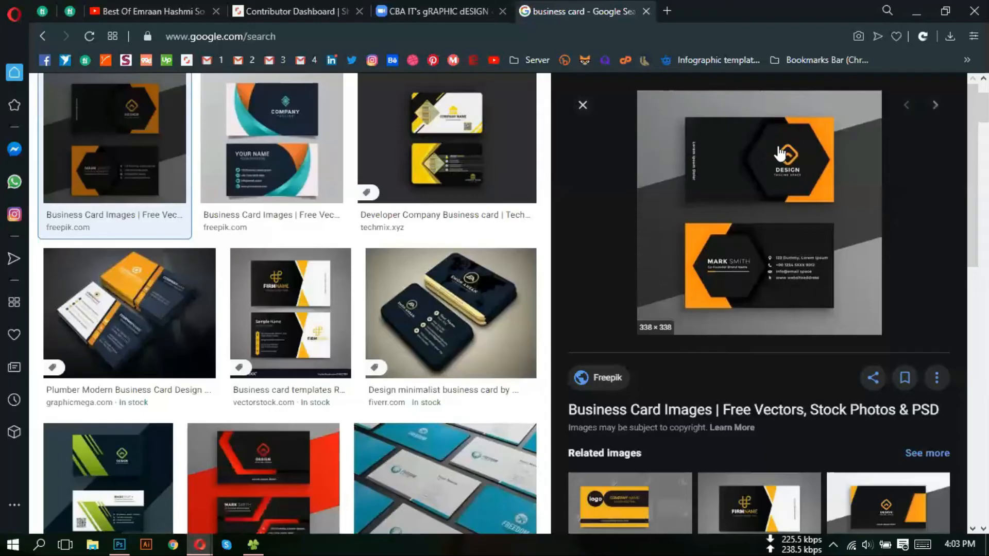
pyautogui.click(119, 544)
pyautogui.moveTo(574, 309); pyautogui.dragTo(577, 313)
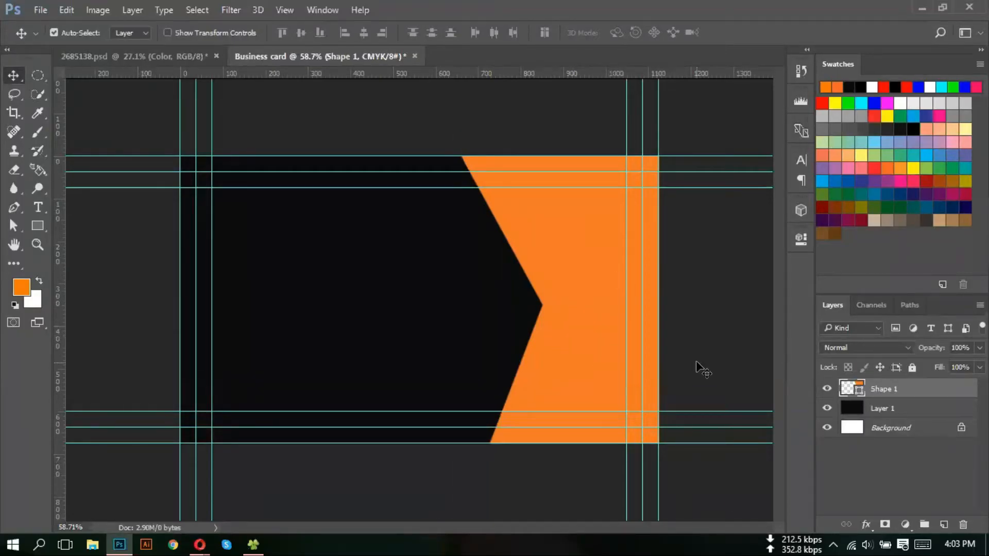
# - Add an empty Layer 2 and try the Polygon Tool, undoing the trial pentagon
pyautogui.click(944, 524)
pyautogui.click(38, 223)
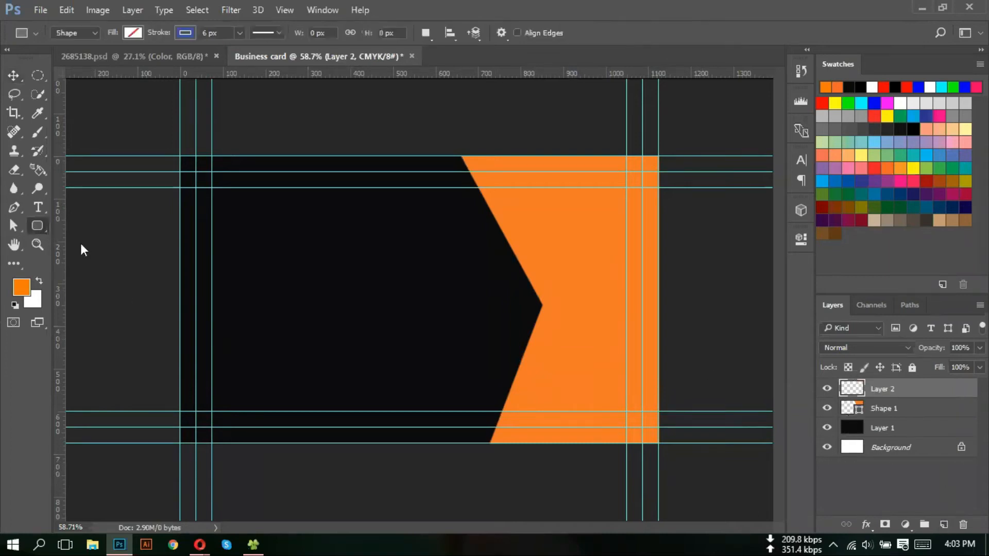
pyautogui.rightClick(39, 225)
pyautogui.click(96, 271)
pyautogui.moveTo(442, 277); pyautogui.dragTo(503, 333)
pyautogui.hotkey('ctrl', 'z')
# - Switch to the Custom Shape Tool and choose the hexagon from the shape library
pyautogui.rightClick(42, 221)
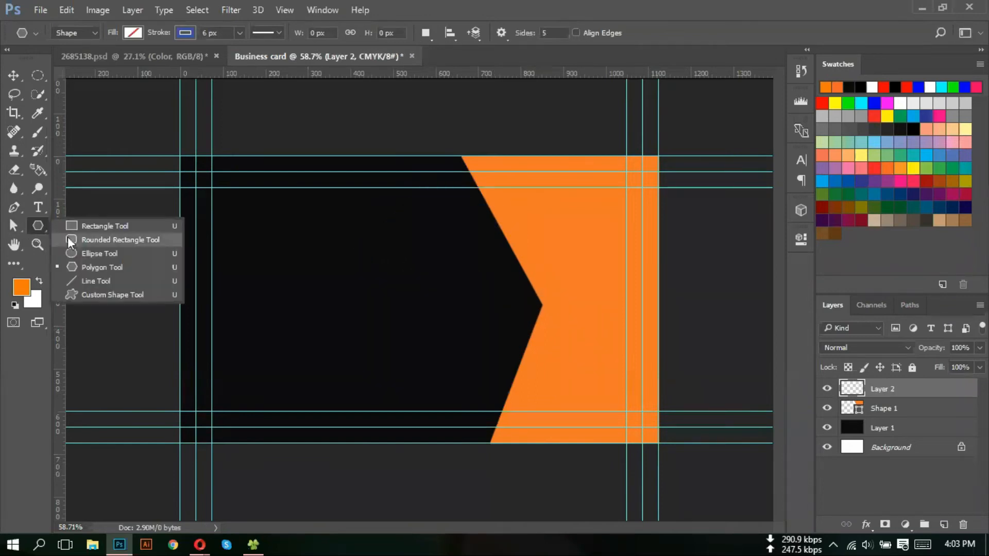
pyautogui.click(128, 294)
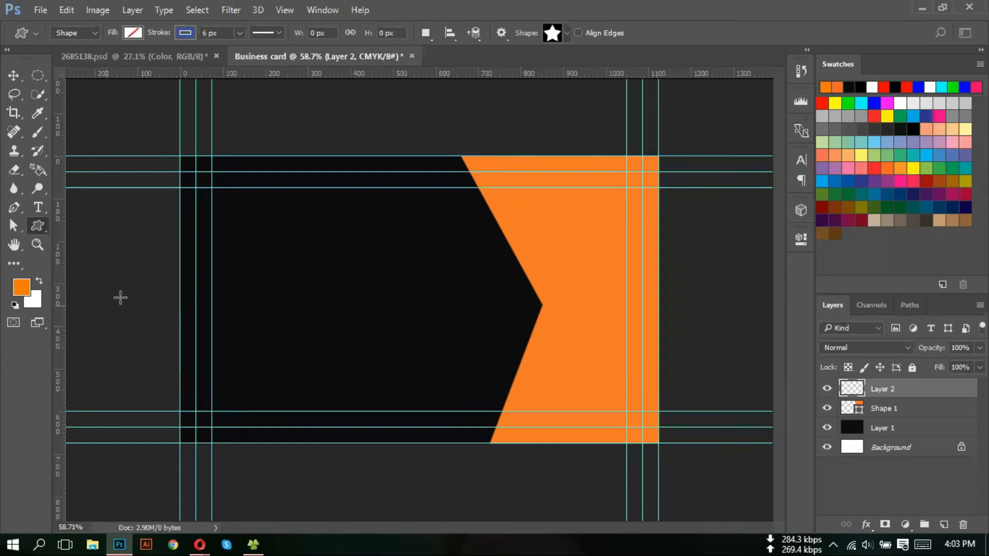
pyautogui.rightClick(36, 225)
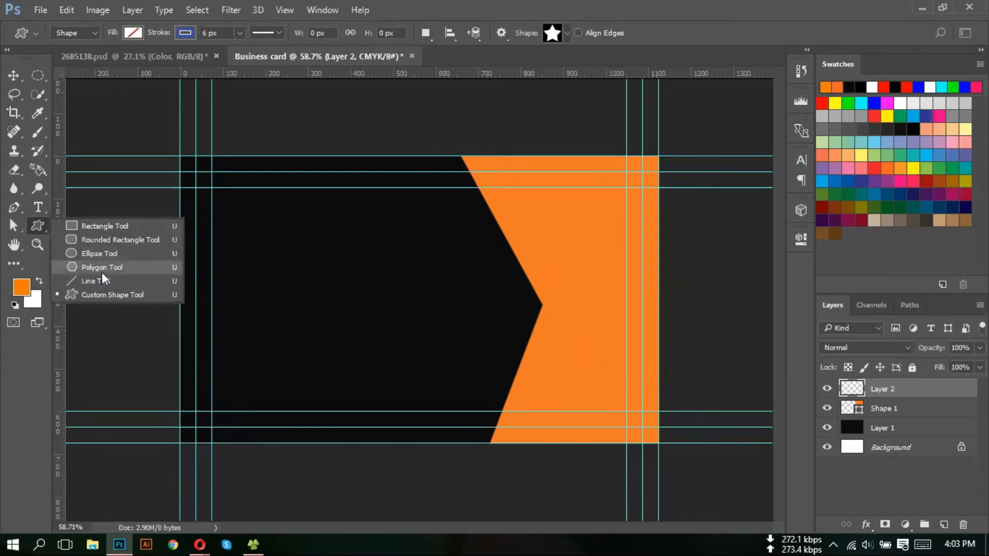
pyautogui.click(115, 293)
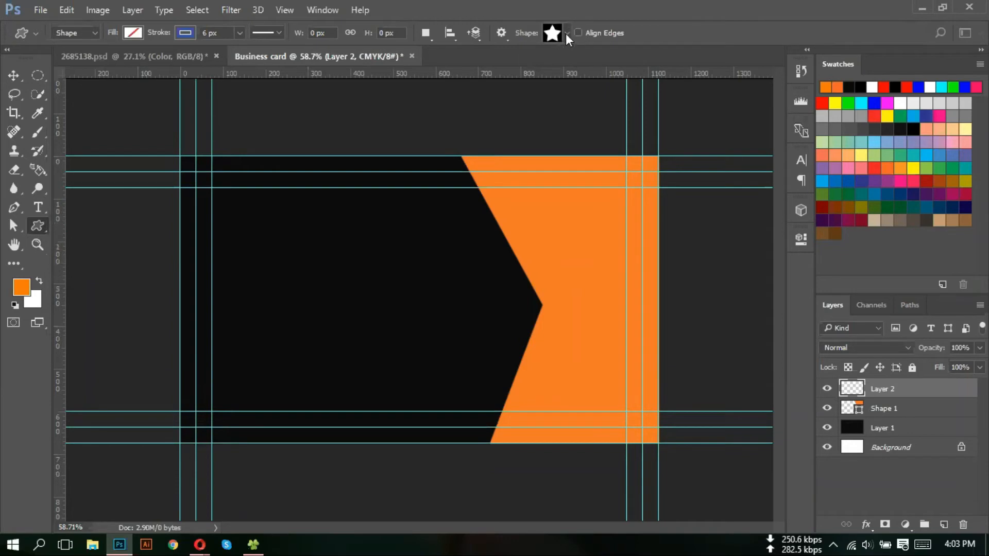
pyautogui.click(565, 33)
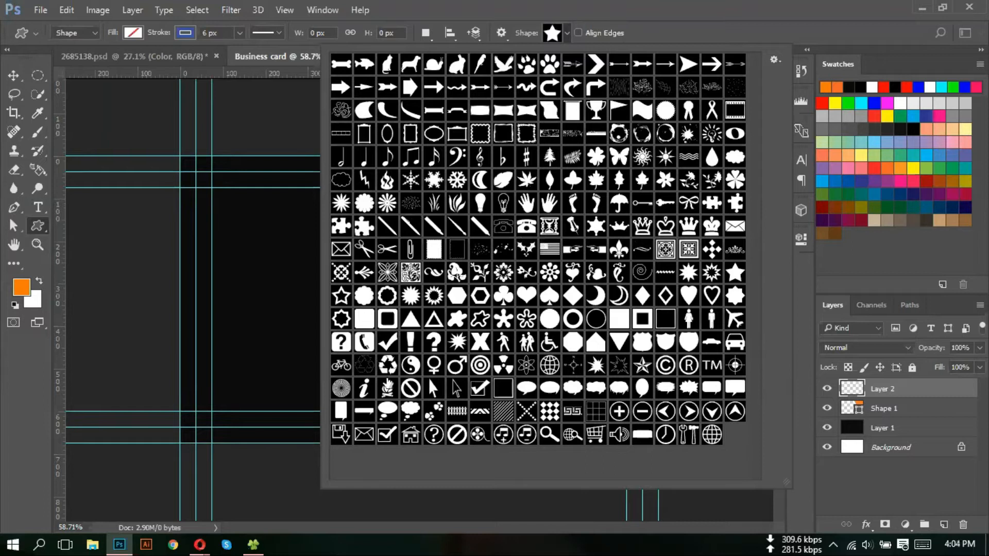
pyautogui.click(458, 297)
# - Draw a hexagon over the black part of the card with no stroke and a solid black fill
pyautogui.click(459, 300)
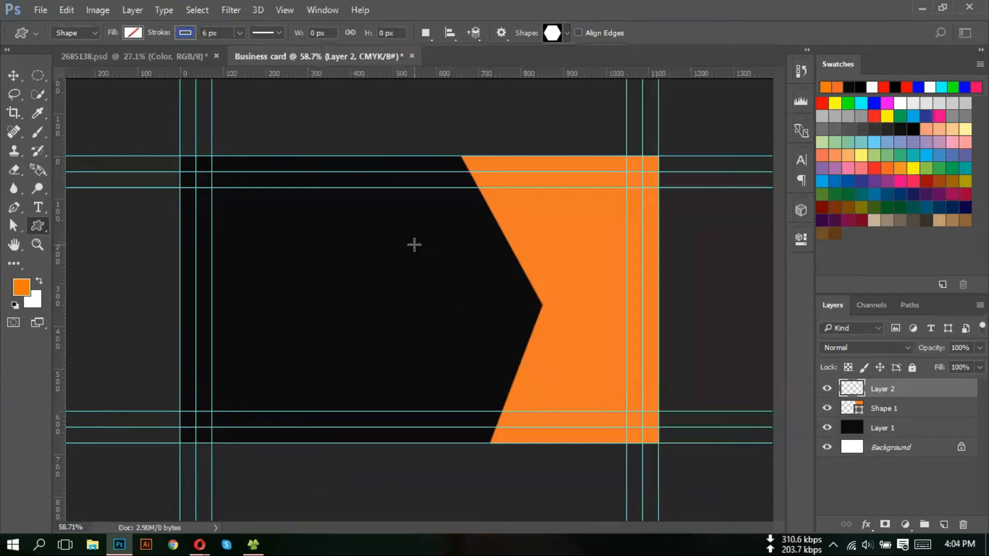
pyautogui.moveTo(402, 236); pyautogui.dragTo(597, 393)
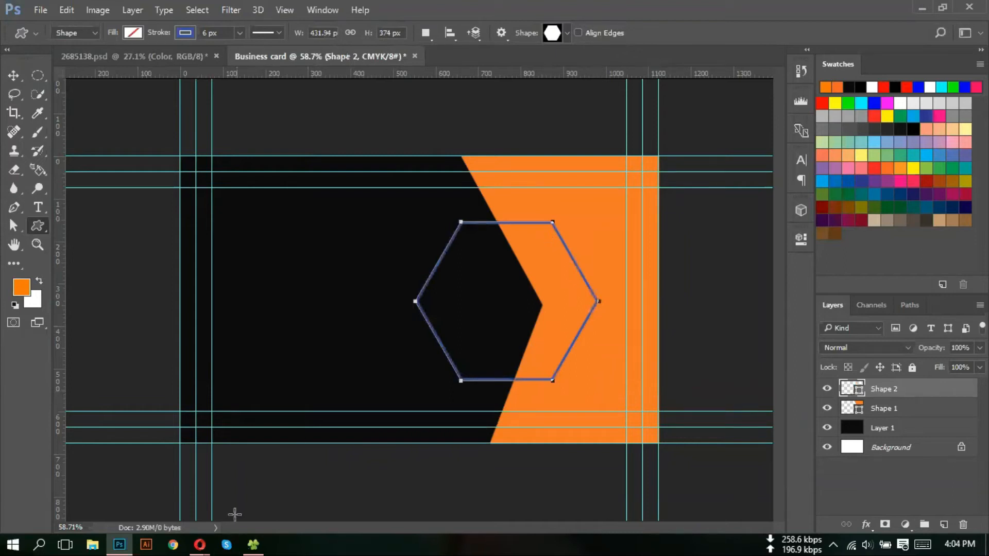
pyautogui.moveTo(200, 543)
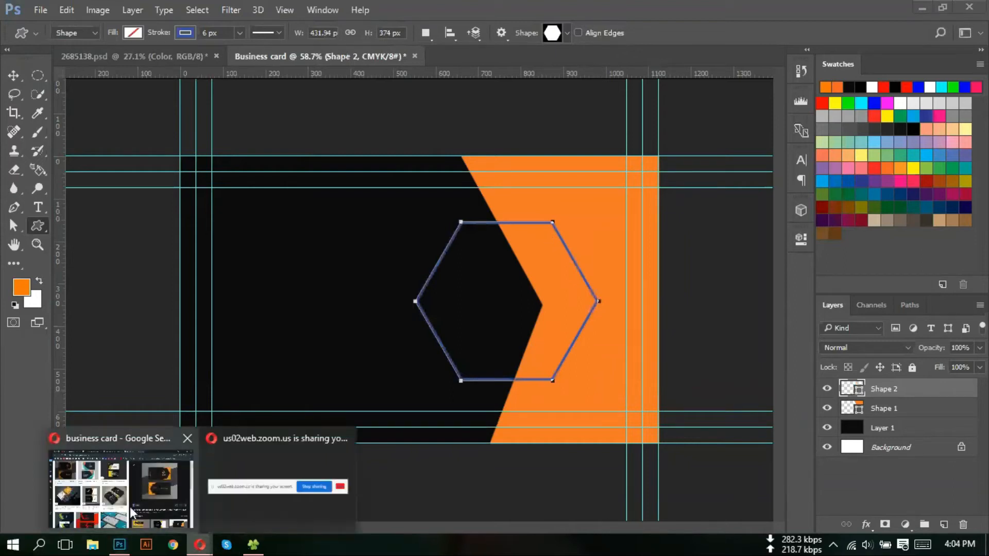
pyautogui.moveTo(130, 513)
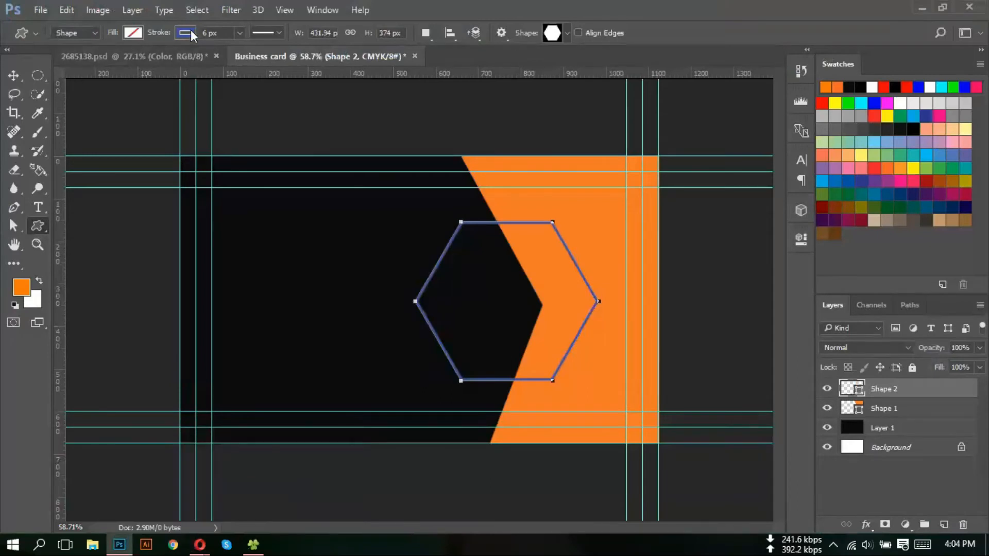
pyautogui.click(187, 33)
pyautogui.click(128, 61)
pyautogui.click(138, 33)
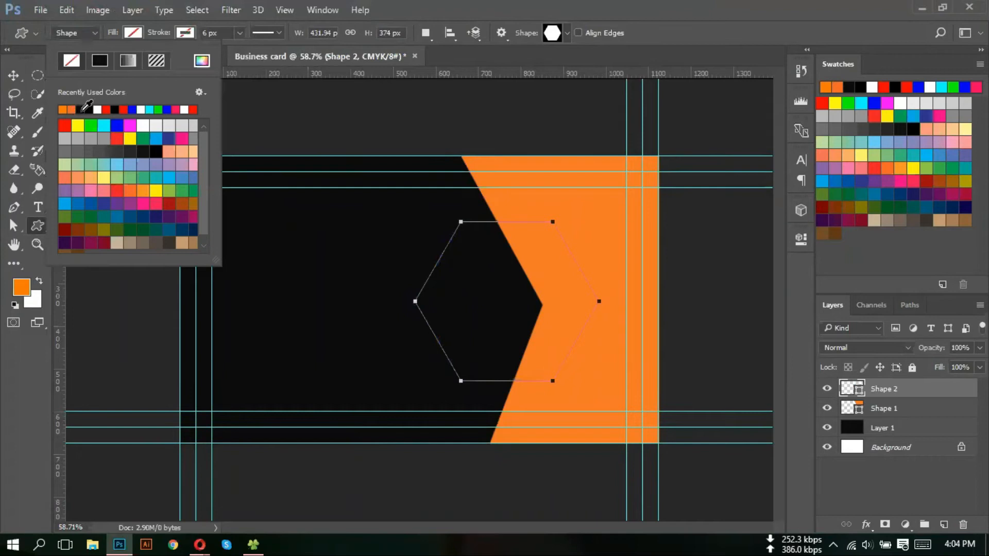
pyautogui.click(84, 109)
pyautogui.press('Escape')
# - Switch to the Move tool and select the background Layer 1
pyautogui.press('v')
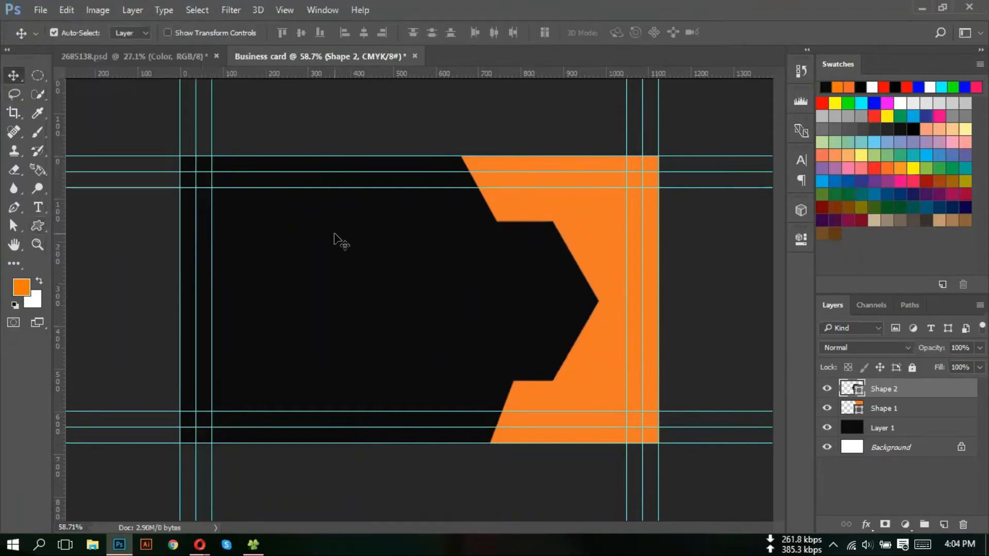
pyautogui.click(335, 238)
pyautogui.moveTo(200, 546)
pyautogui.moveTo(162, 498)
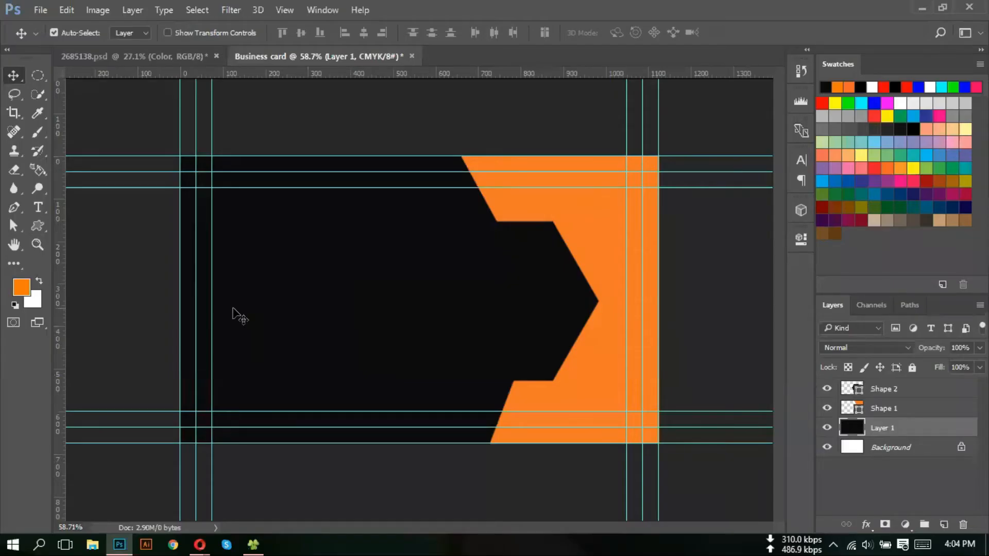
# - Fill the background Layer 1 with near-black #131211, after a first dark grey try
pyautogui.click(22, 287)
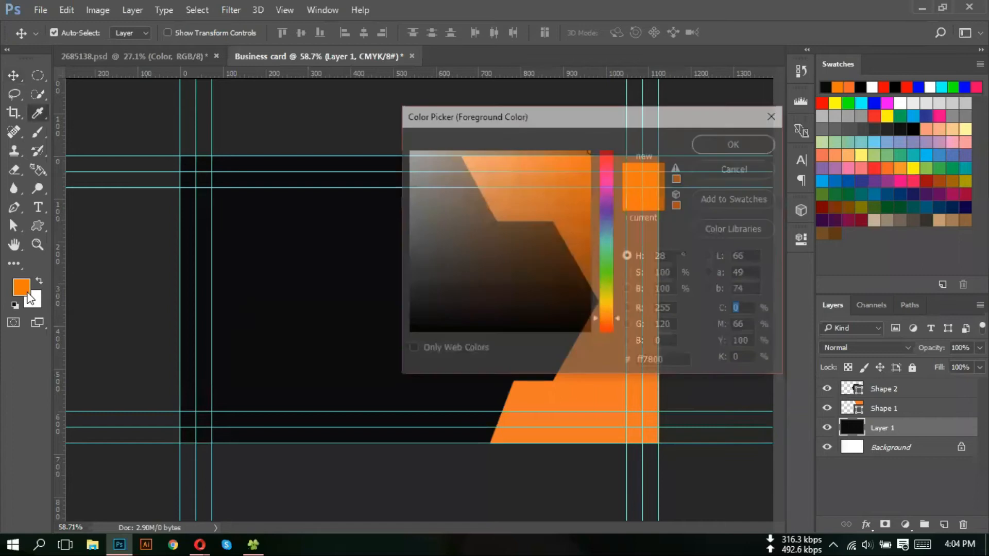
pyautogui.moveTo(413, 311); pyautogui.dragTo(422, 309)
pyautogui.click(743, 147)
pyautogui.hotkey('alt', 'BackSpace')
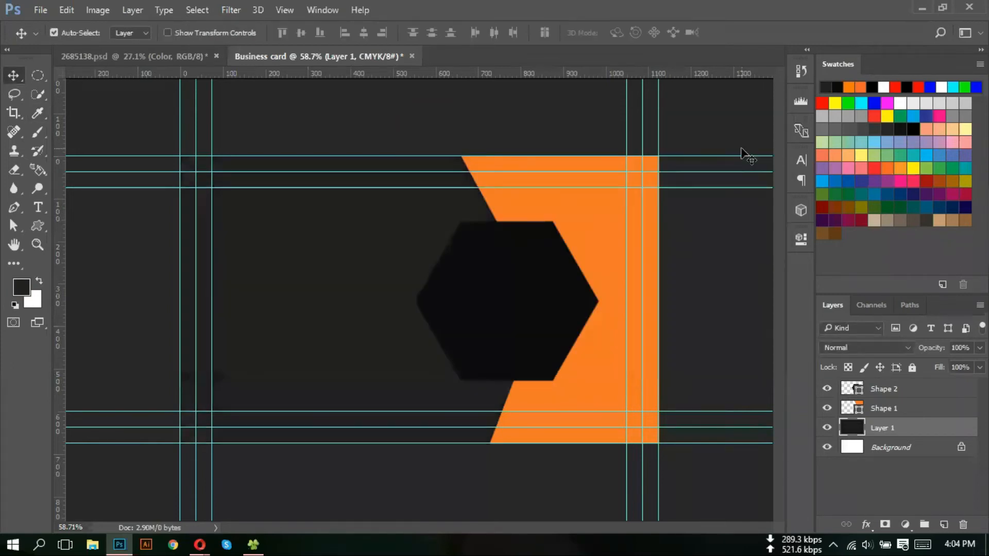
pyautogui.click(18, 288)
pyautogui.moveTo(440, 304); pyautogui.dragTo(428, 321)
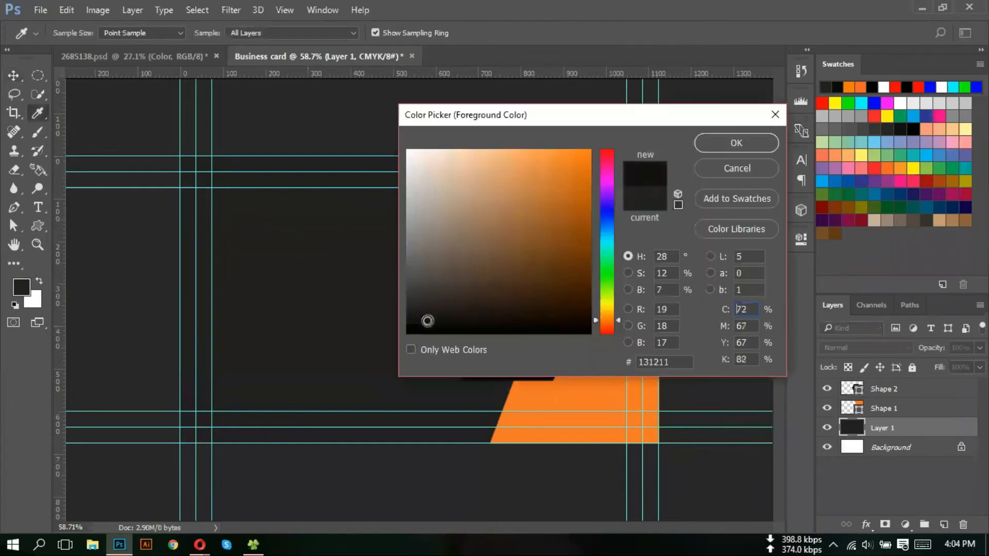
pyautogui.click(716, 139)
pyautogui.hotkey('alt', 'BackSpace')
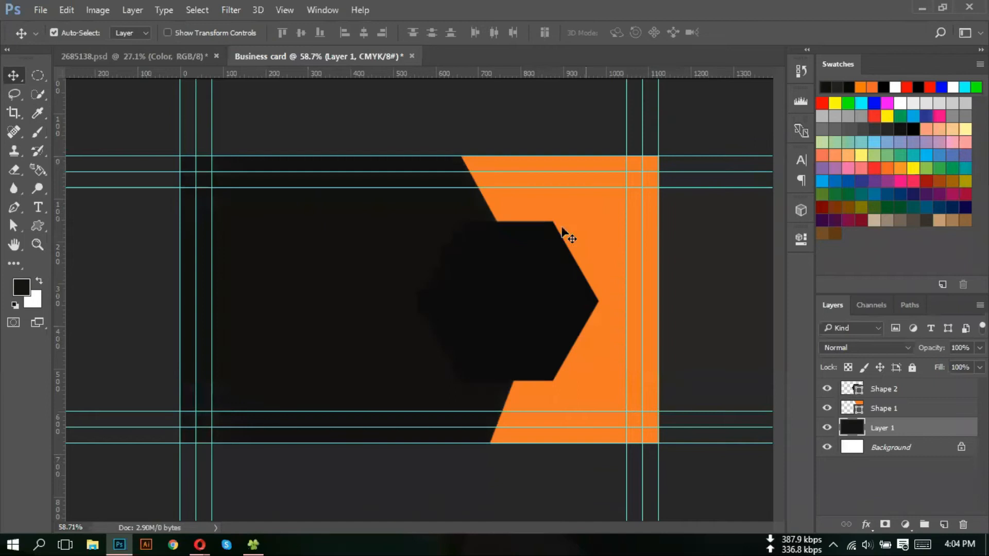
# - Select Shape 2 and sample the 131211 background colour with the Eyedropper
pyautogui.click(492, 295)
pyautogui.press('i')
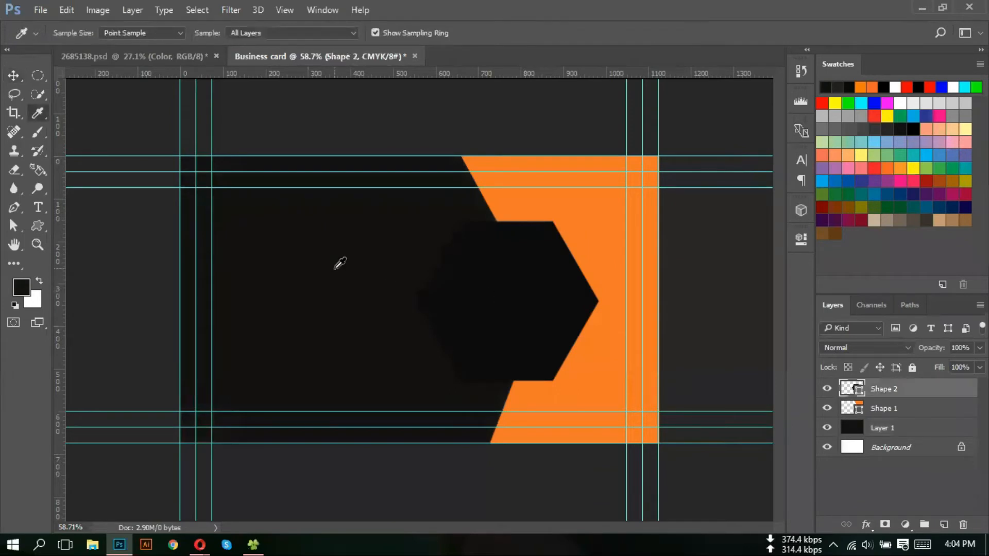
pyautogui.click(340, 263)
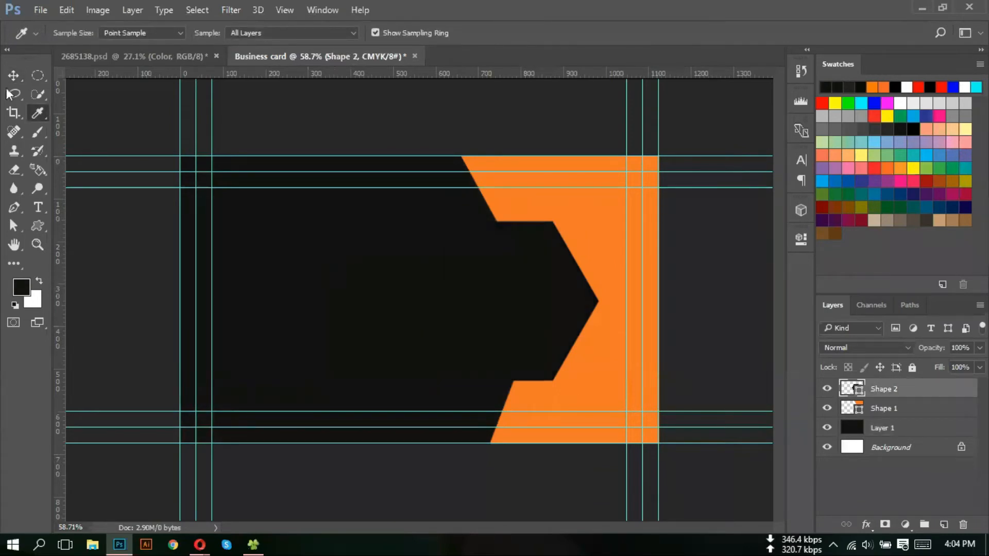
pyautogui.press('v')
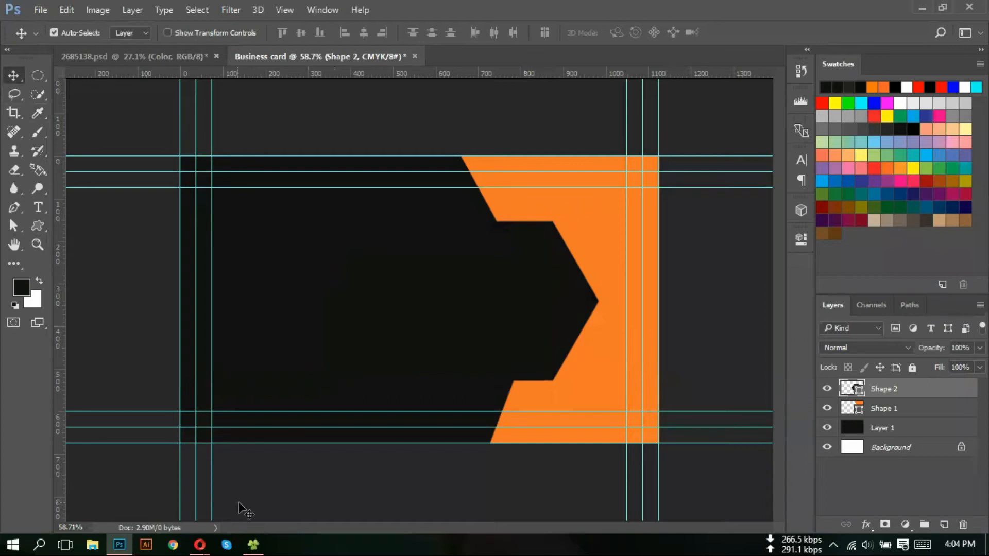
pyautogui.click(200, 545)
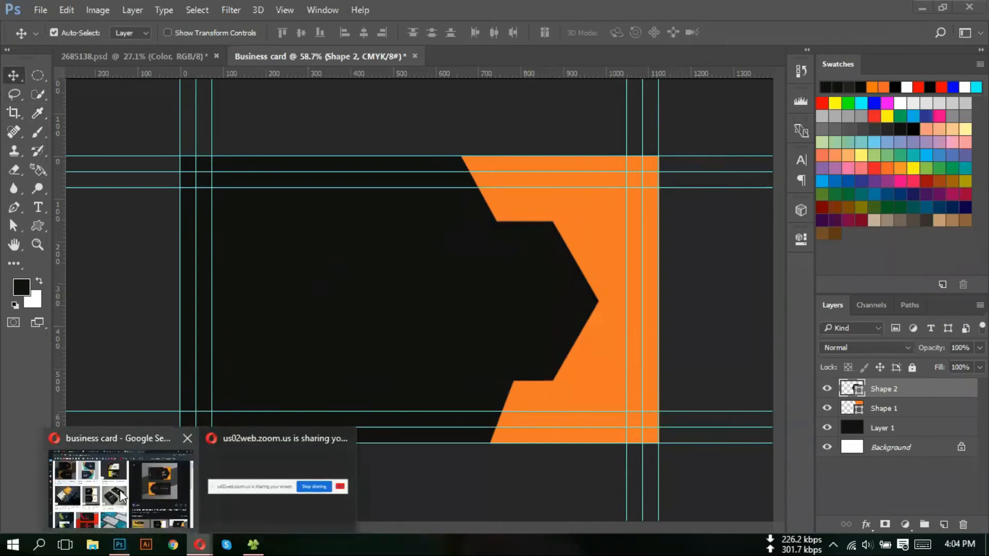
pyautogui.click(76, 502)
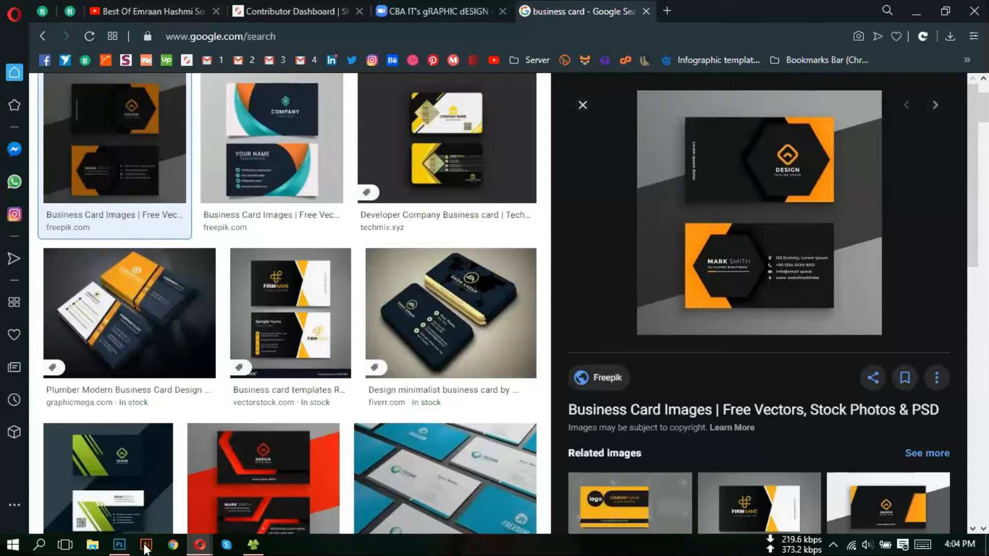
pyautogui.click(119, 545)
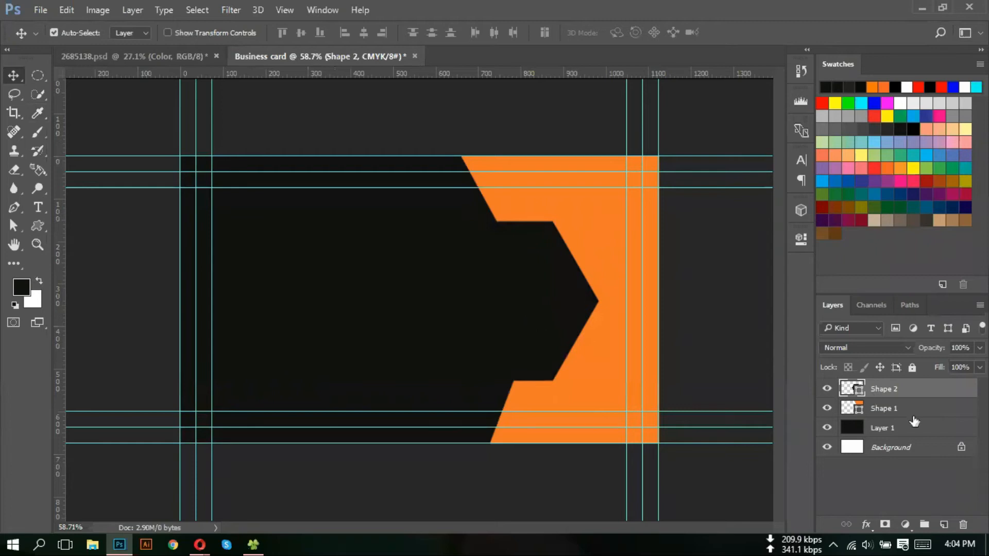
# - Add a drop shadow to Shape 2 at 47% opacity, roughly 14° angle, shorter distance, no spread
pyautogui.doubleClick(904, 394)
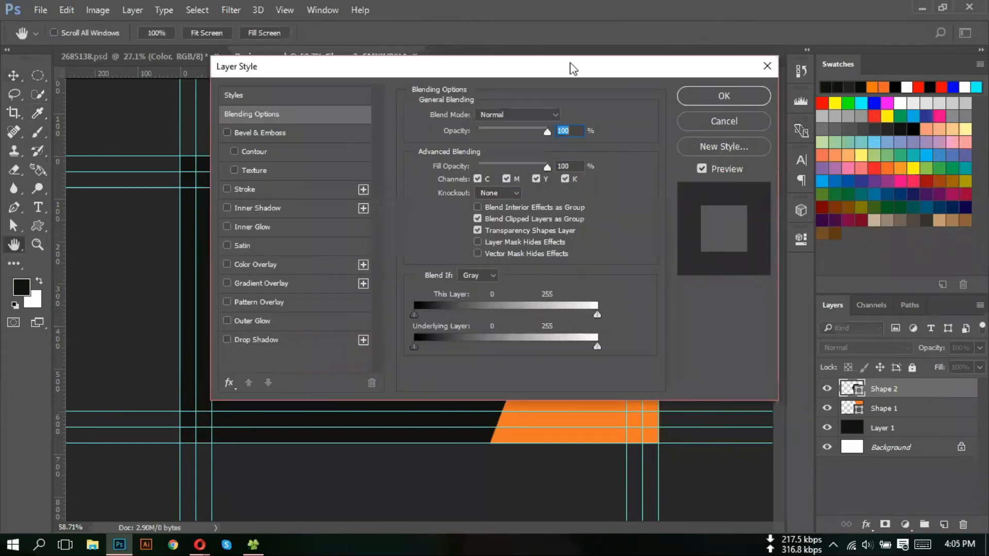
pyautogui.moveTo(574, 68); pyautogui.dragTo(921, 96)
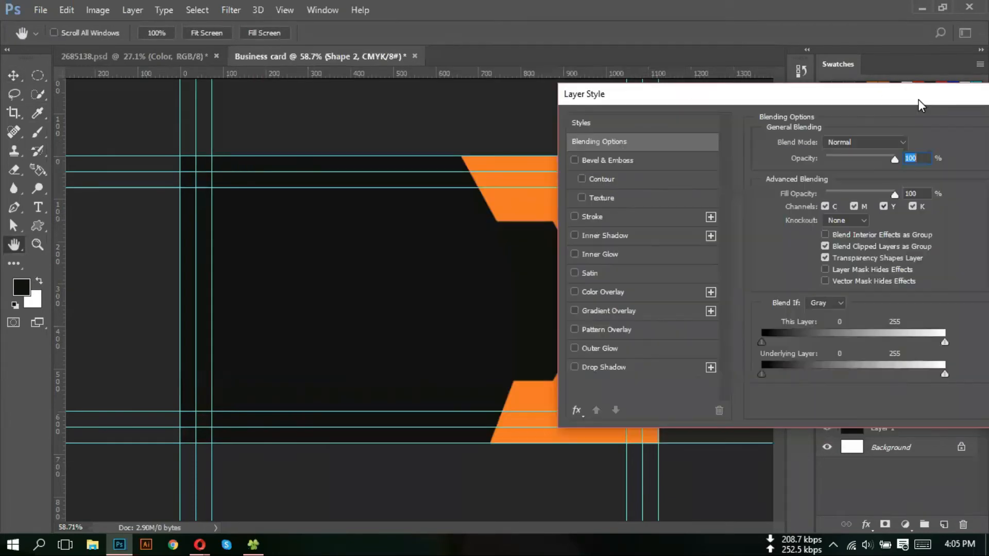
pyautogui.click(641, 369)
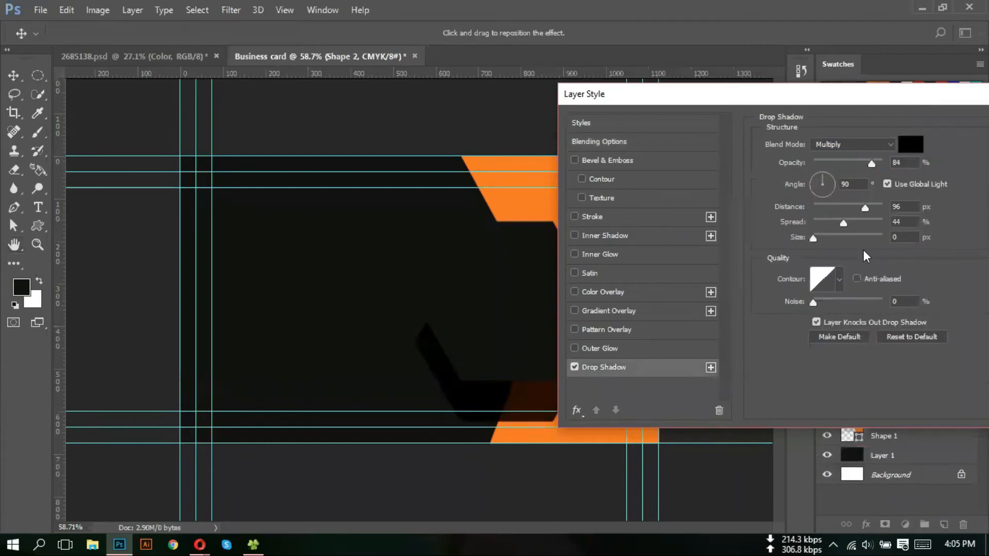
pyautogui.moveTo(870, 163); pyautogui.dragTo(849, 166)
pyautogui.moveTo(863, 205); pyautogui.dragTo(841, 208)
pyautogui.doubleClick(853, 183)
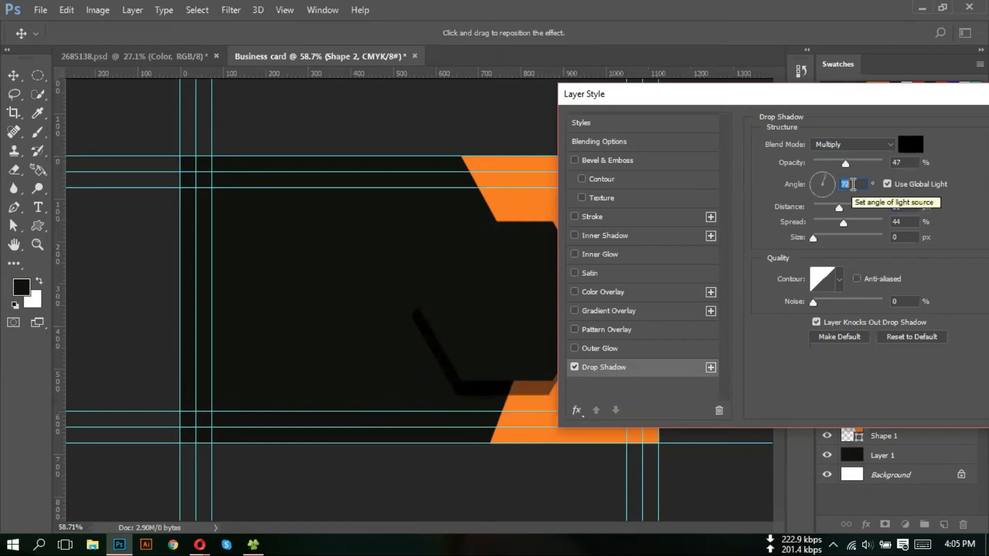
pyautogui.click(831, 182)
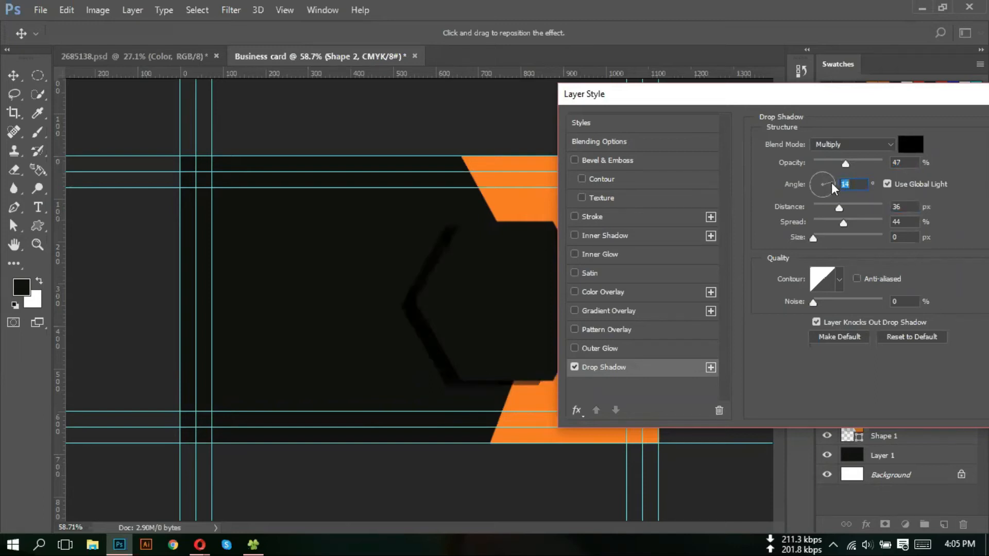
pyautogui.moveTo(842, 222); pyautogui.dragTo(807, 238)
# - Fine-tune the shadow: Multiply blending, 12° angle, 24 px distance, 65 px size
pyautogui.moveTo(834, 96); pyautogui.dragTo(865, 111)
pyautogui.click(880, 155)
pyautogui.click(882, 153)
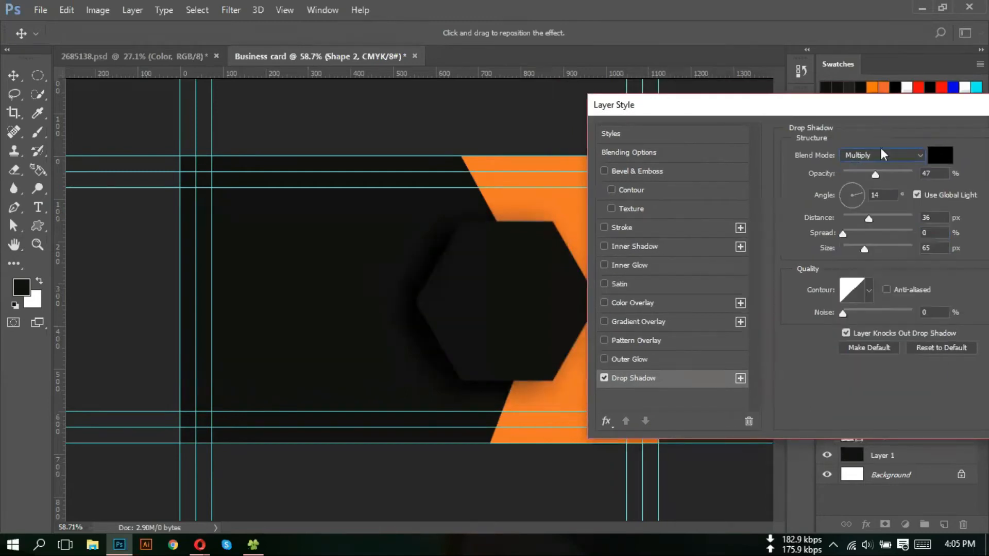
pyautogui.doubleClick(883, 196)
pyautogui.scroll(-3, 883, 196)
pyautogui.scroll(2, 883, 194)
pyautogui.moveTo(869, 219); pyautogui.dragTo(860, 221)
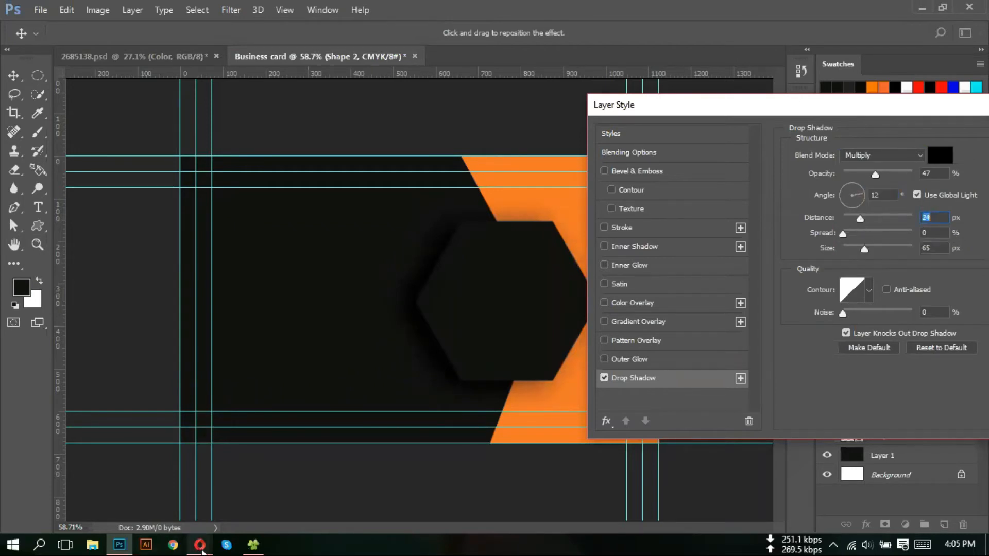
pyautogui.moveTo(198, 547)
pyautogui.click(157, 499)
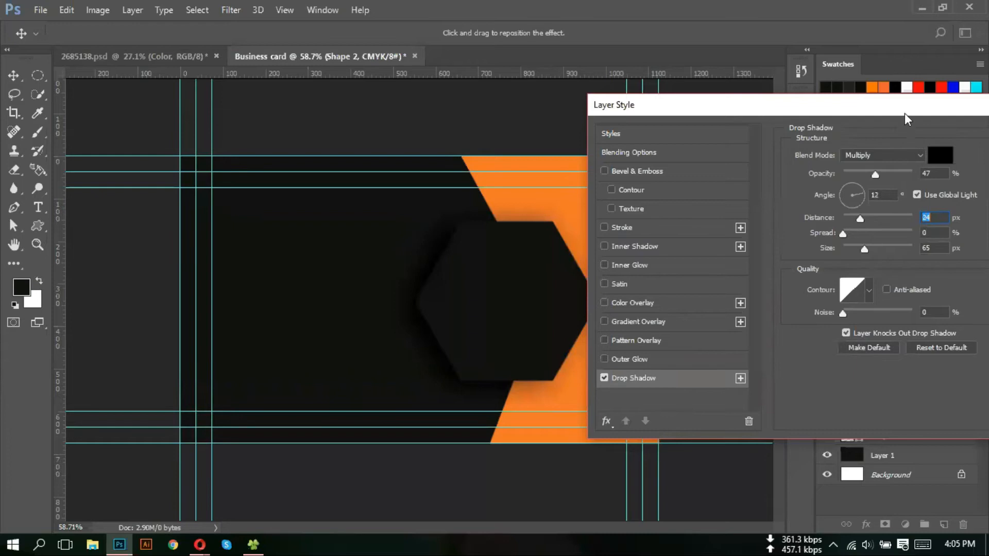
# - Confirm the drop shadow and enlarge the hexagon slightly with Free Transform
pyautogui.press('Return')
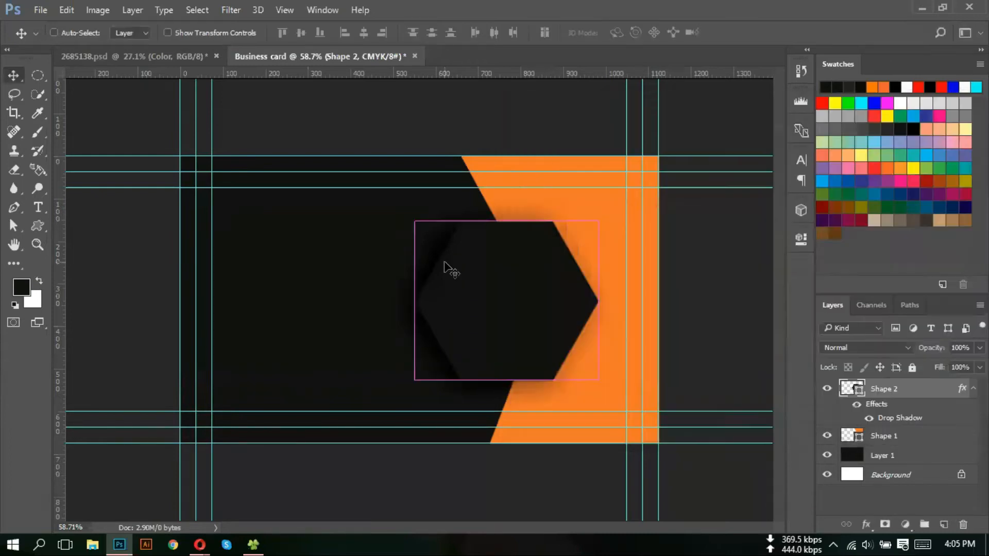
pyautogui.hotkey('ctrl', '0')
pyautogui.scroll(-2, 477, 286)
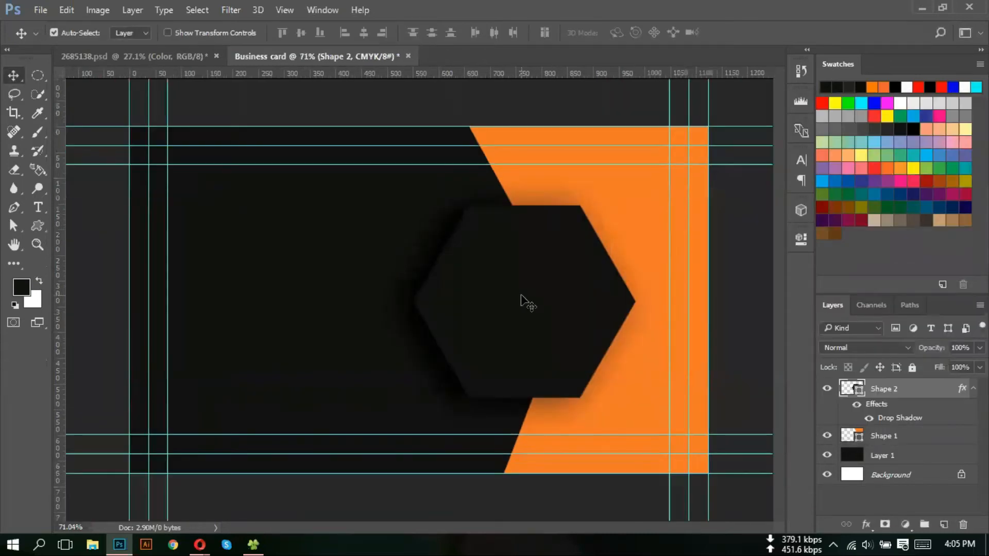
pyautogui.hotkey('ctrl', 't')
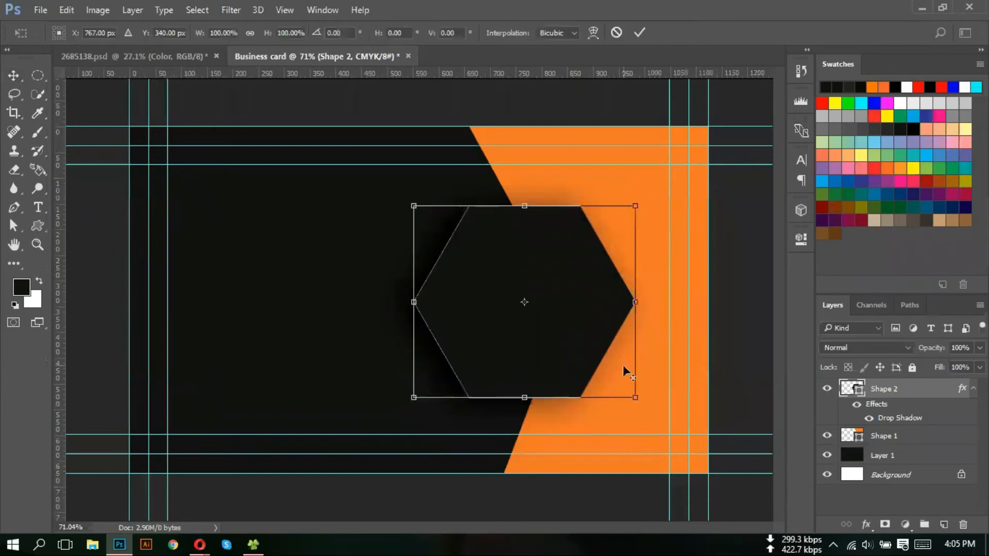
pyautogui.moveTo(636, 398)
pyautogui.mouseDown()
pyautogui.moveTo(662, 422)
pyautogui.moveTo(648, 412)
pyautogui.mouseUp()
pyautogui.press('Return')
pyautogui.scroll(-2, 648, 413)
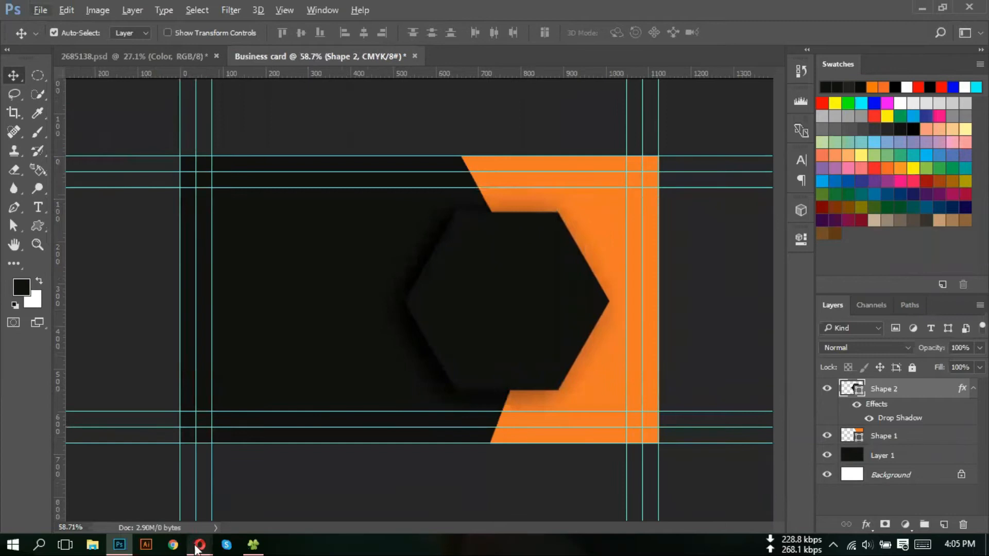
# - Select the orange Shape 1 layer and pick a lighter golden orange as foreground colour
pyautogui.moveTo(195, 549)
pyautogui.moveTo(143, 490)
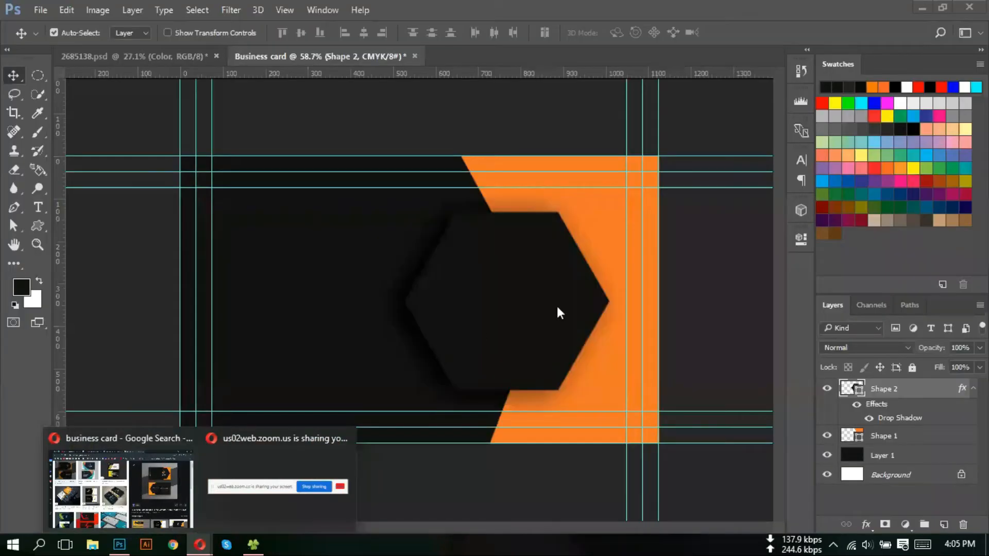
pyautogui.click(825, 442)
pyautogui.click(826, 438)
pyautogui.click(826, 438)
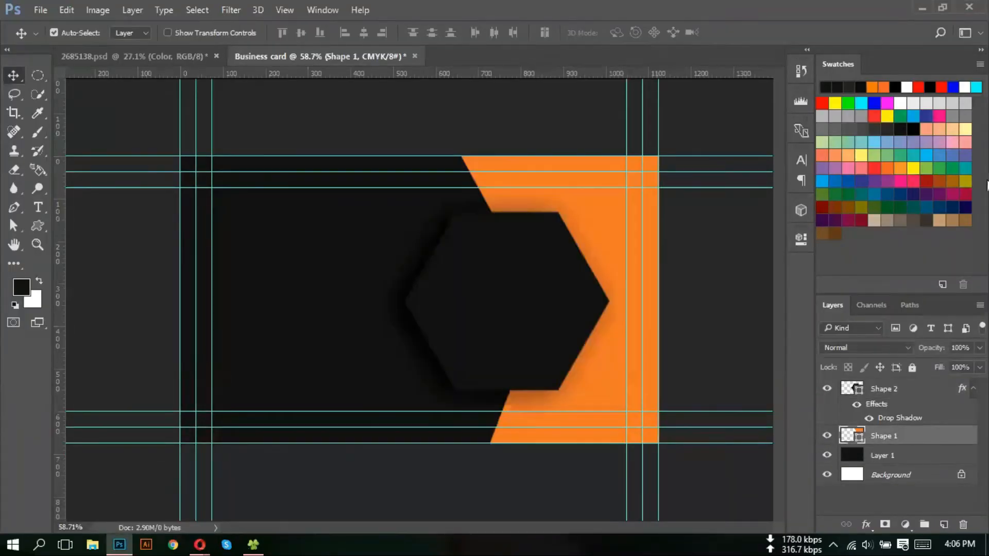
pyautogui.click(900, 170)
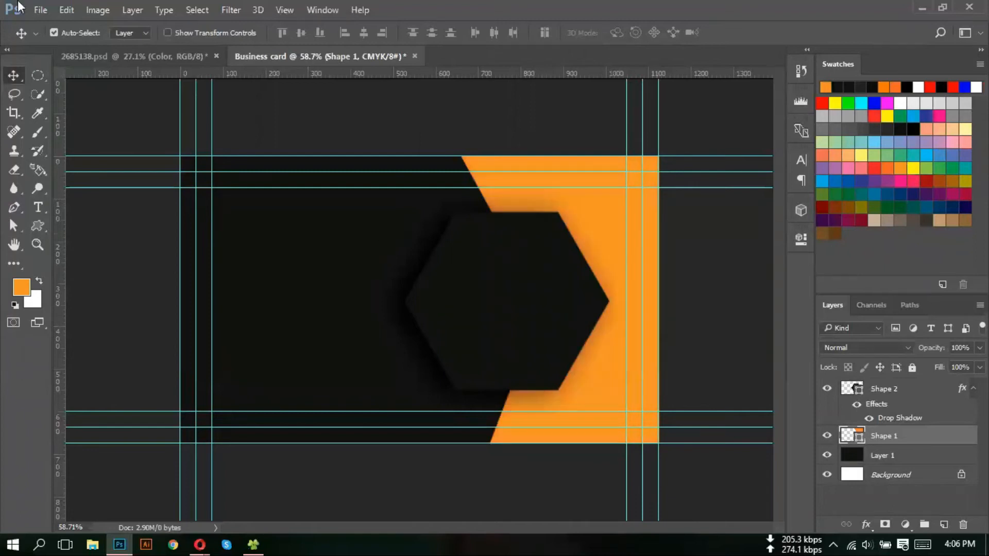
pyautogui.scroll(-2, 409, 185)
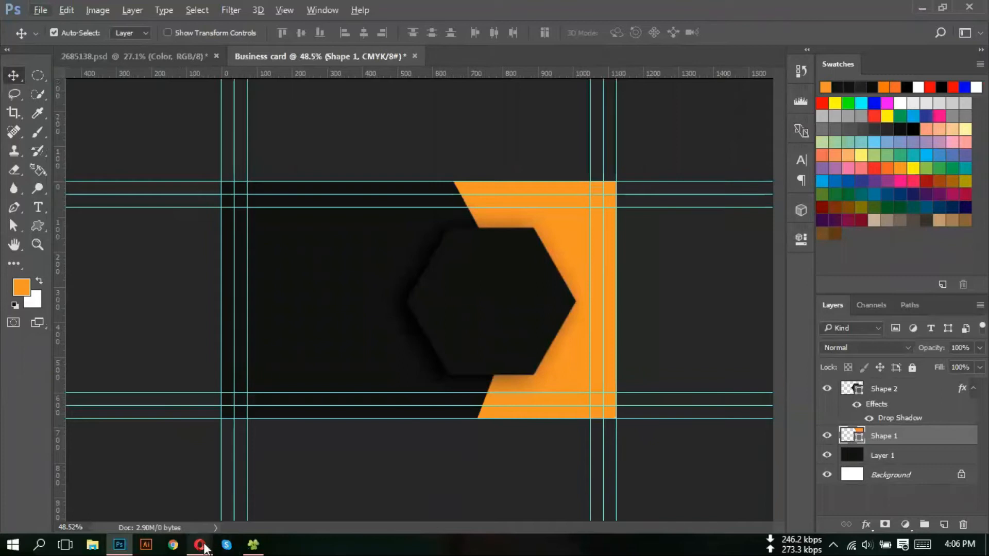
# - In a new browser tab, search Google Images for 'logo png'
pyautogui.moveTo(210, 552)
pyautogui.click(171, 526)
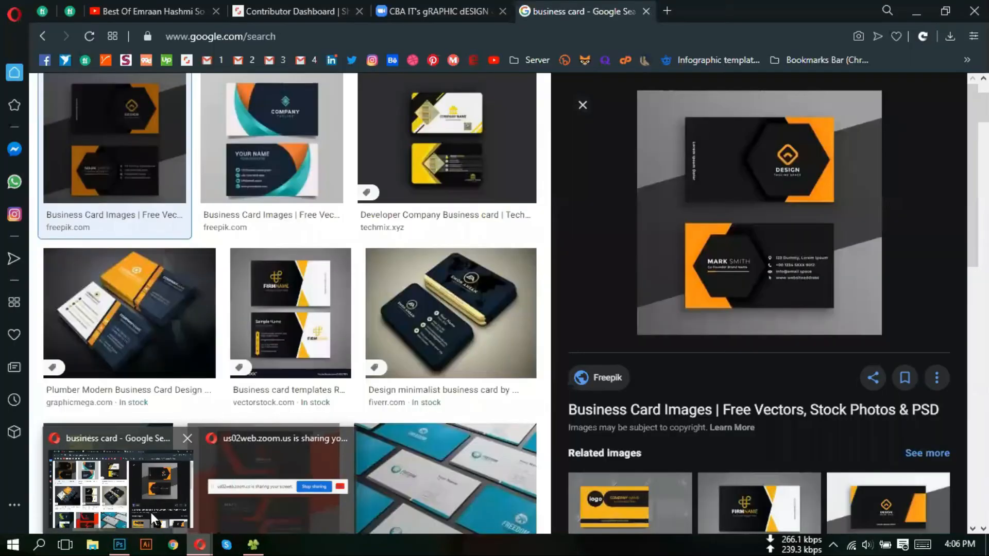
pyautogui.click(667, 11)
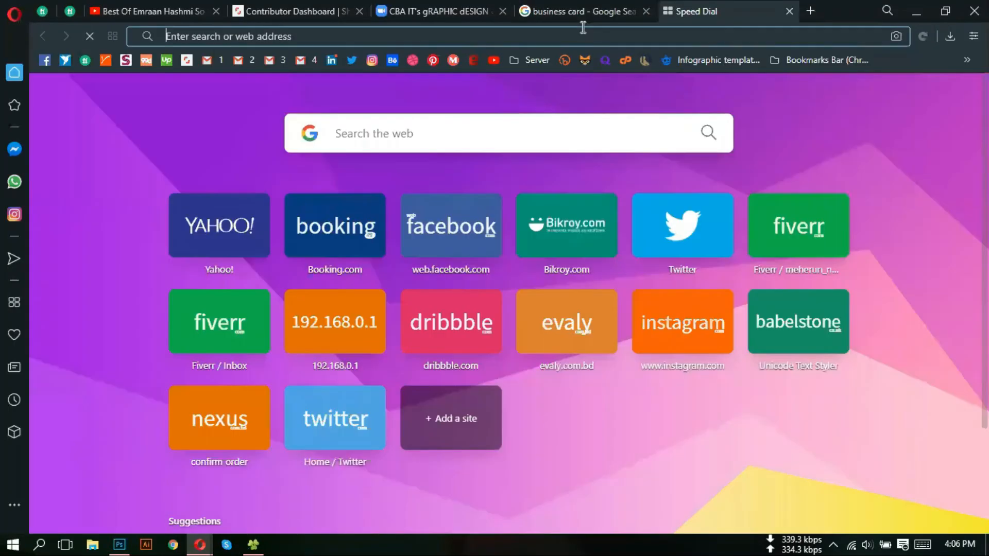
pyautogui.write('lo')
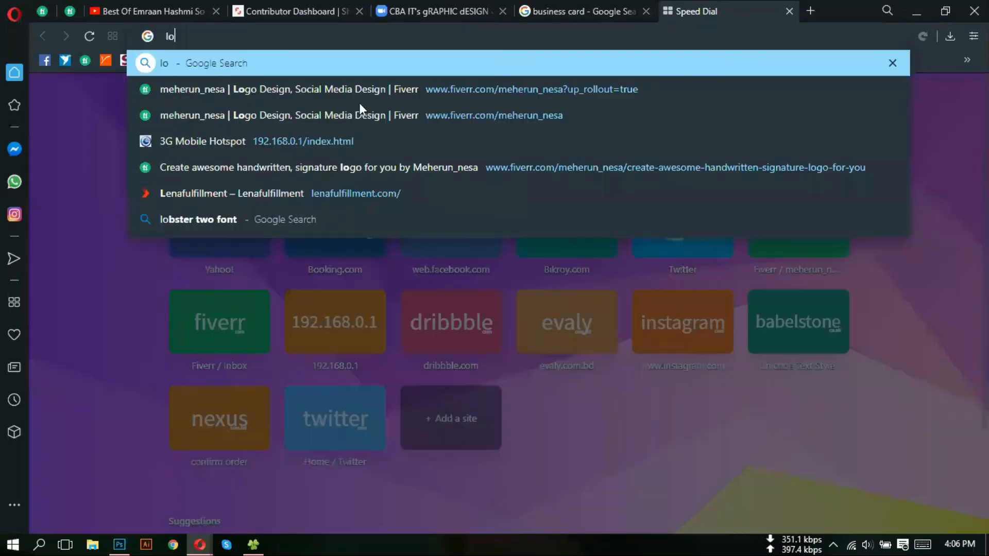
pyautogui.write('go png')
pyautogui.press('Return')
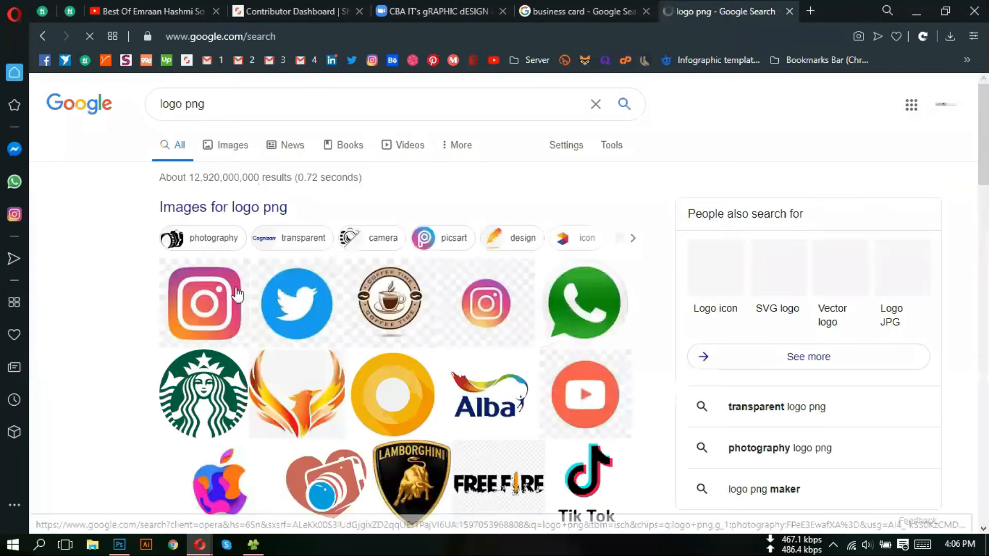
pyautogui.click(473, 336)
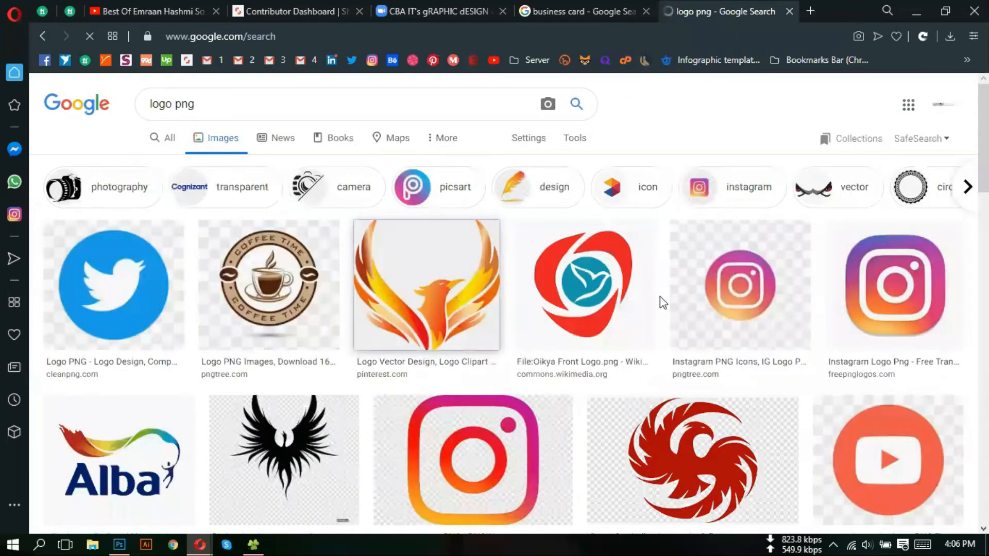
# - Preview the orange phoenix, Amazon phoenix and red phoenix logo results
pyautogui.click(660, 296)
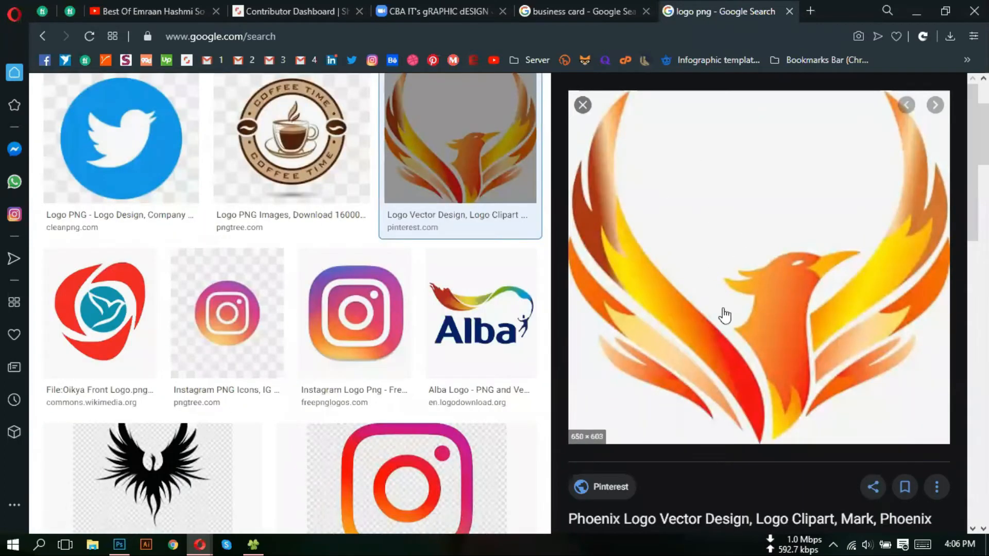
pyautogui.scroll(-5, 725, 315)
pyautogui.click(879, 296)
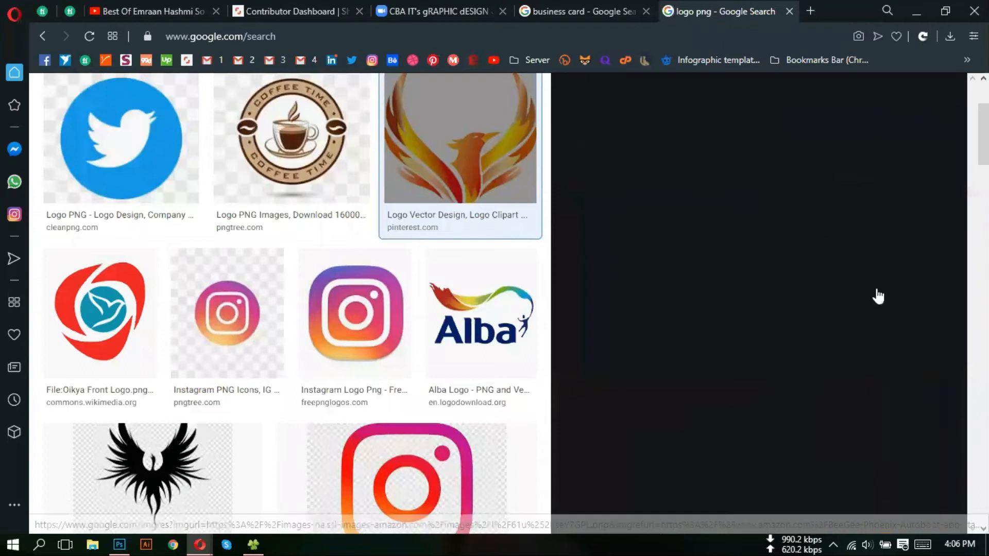
pyautogui.scroll(-5, 817, 327)
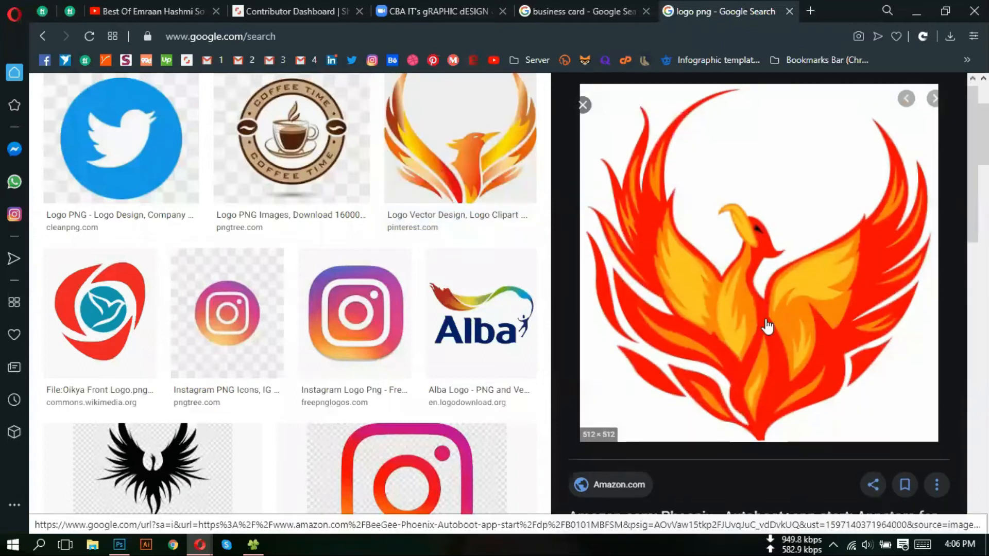
pyautogui.scroll(-8, 516, 342)
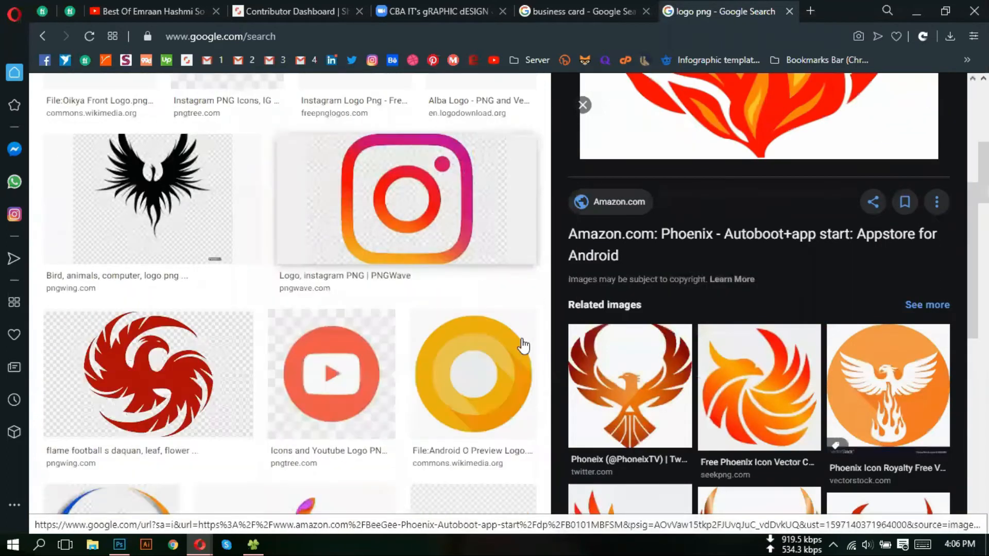
pyautogui.scroll(-3, 597, 343)
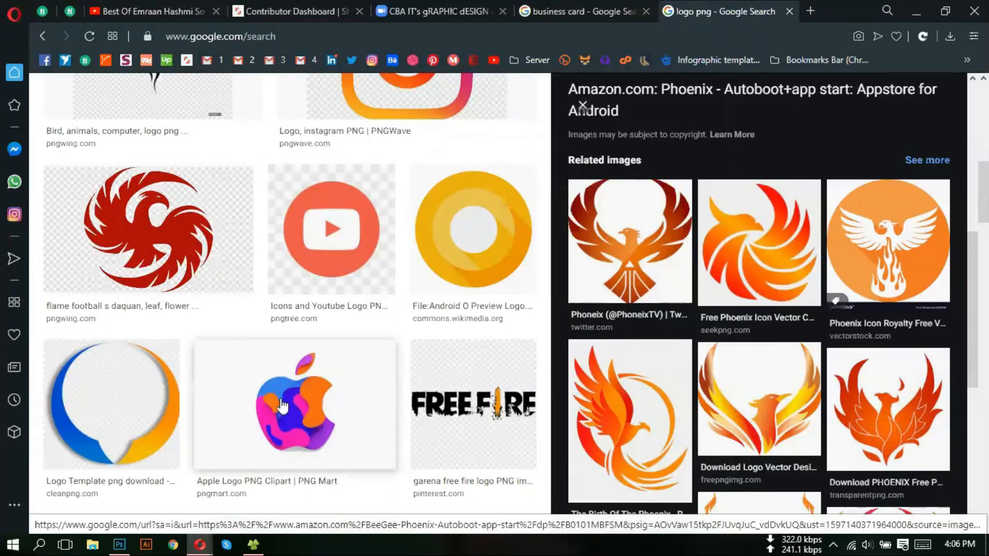
pyautogui.scroll(-1, 356, 383)
pyautogui.scroll(-10, 355, 383)
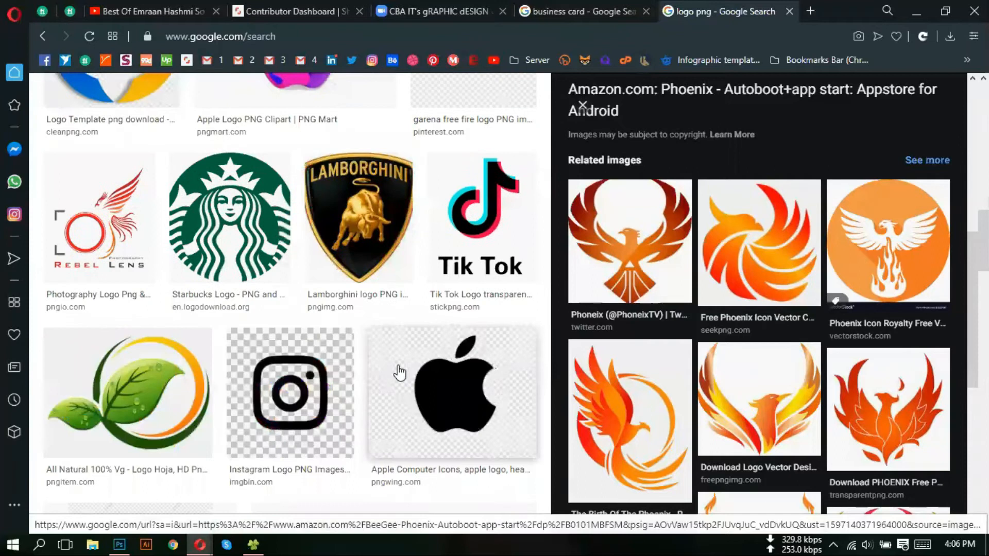
pyautogui.scroll(10, 165, 381)
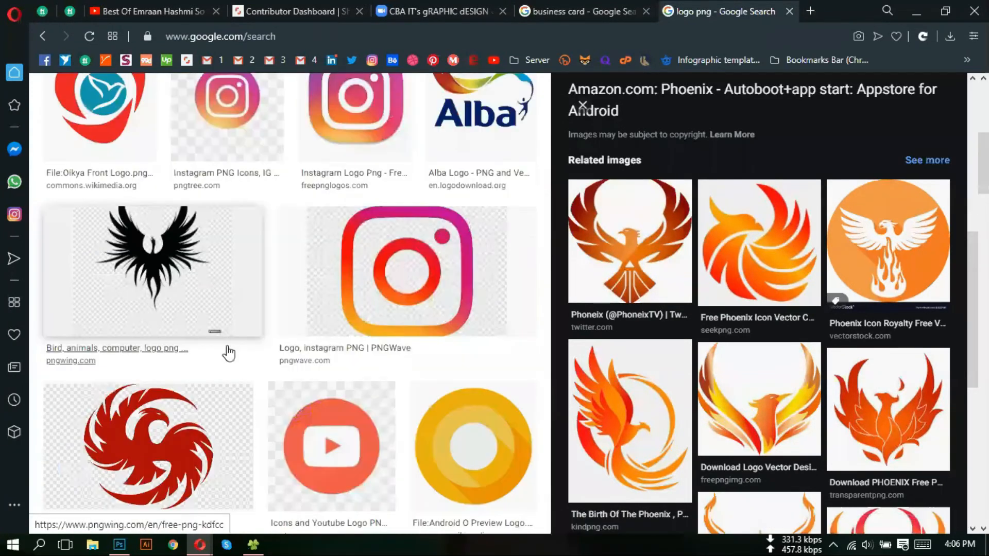
pyautogui.click(170, 402)
pyautogui.scroll(-5, 680, 319)
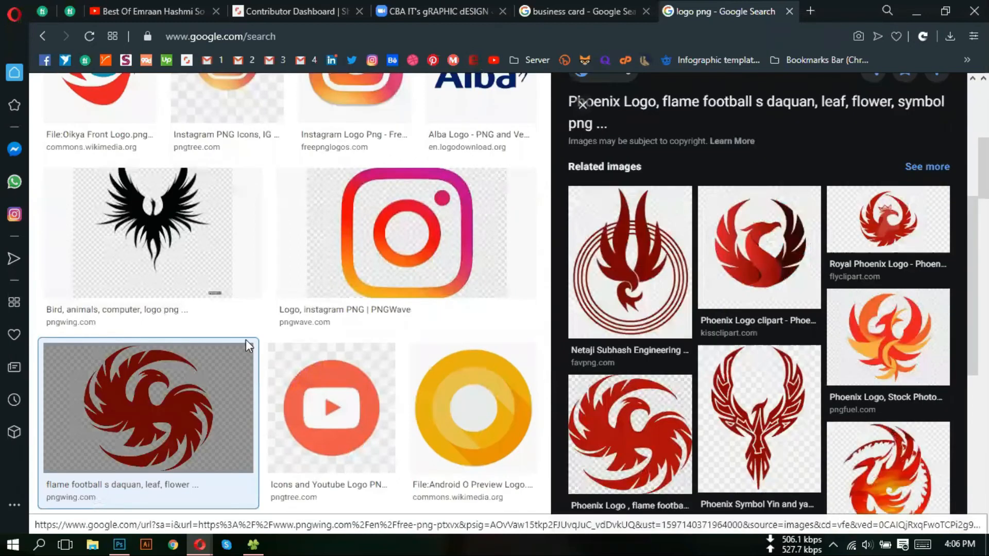
pyautogui.scroll(6, 61, 343)
# - Preview the Twitter logo result and enlarge a related Twitter image
pyautogui.click(61, 342)
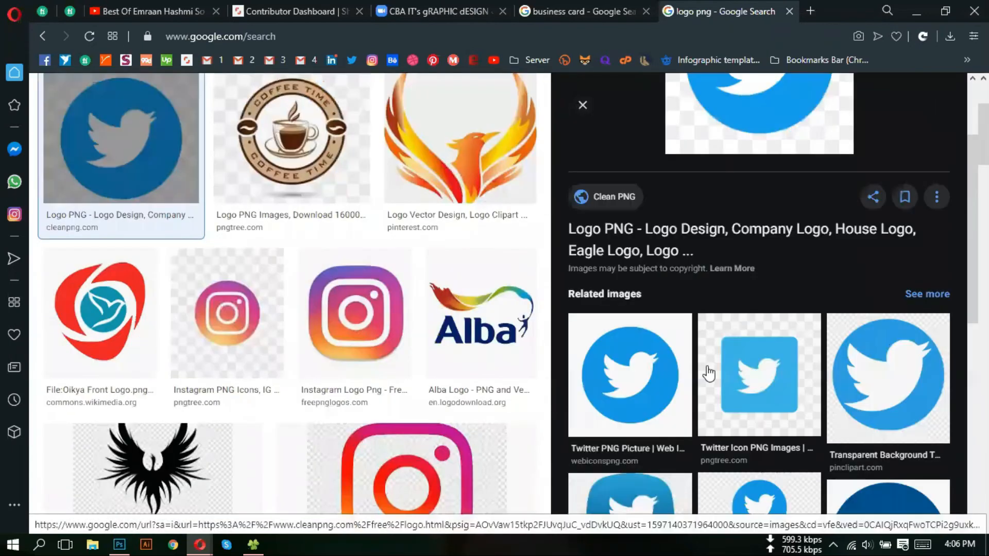
pyautogui.scroll(-1, 680, 366)
pyautogui.click(644, 359)
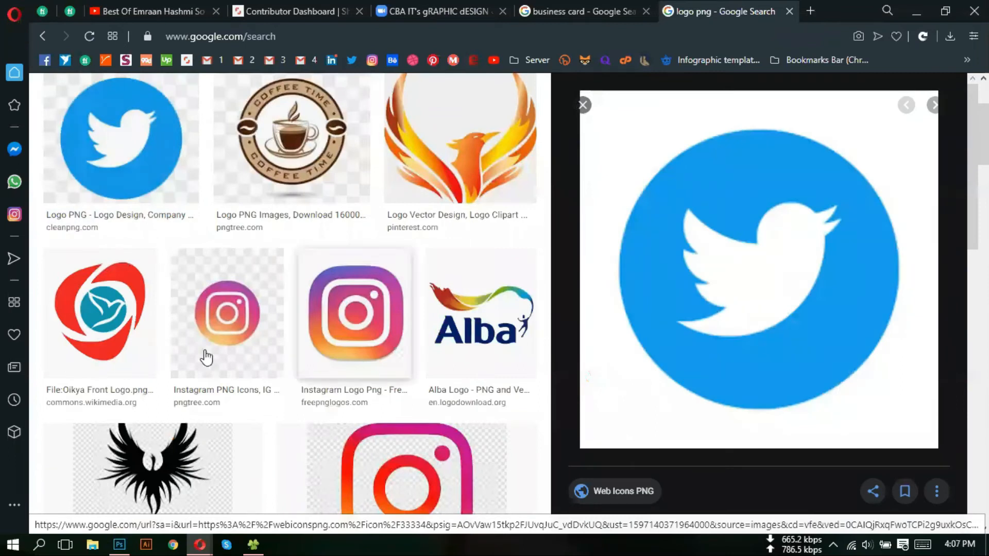
pyautogui.scroll(3, 174, 351)
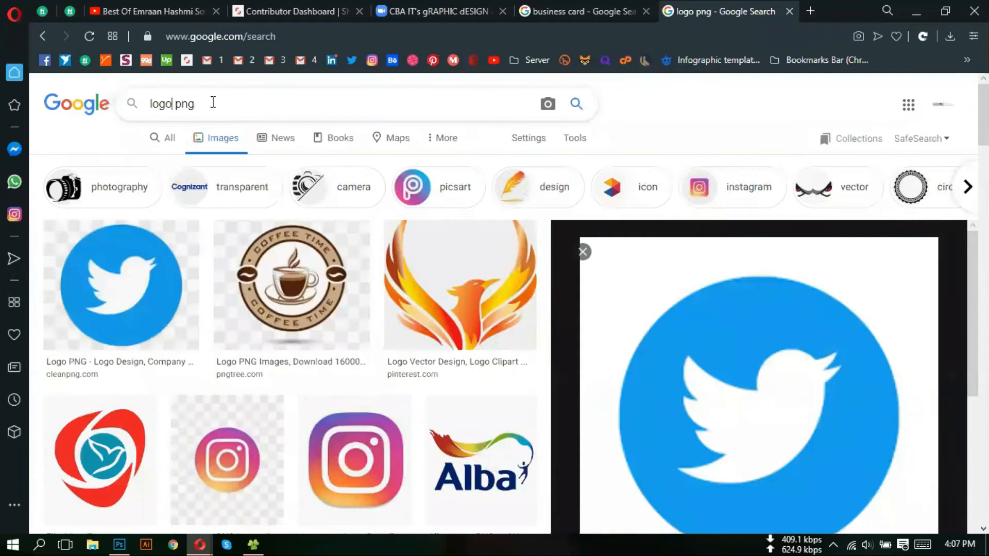
# - Search 'amazon logo png' and drag the black Amazon 'a' logo onto the desktop
pyautogui.click(148, 106)
pyautogui.click(152, 105)
pyautogui.write('amazon')
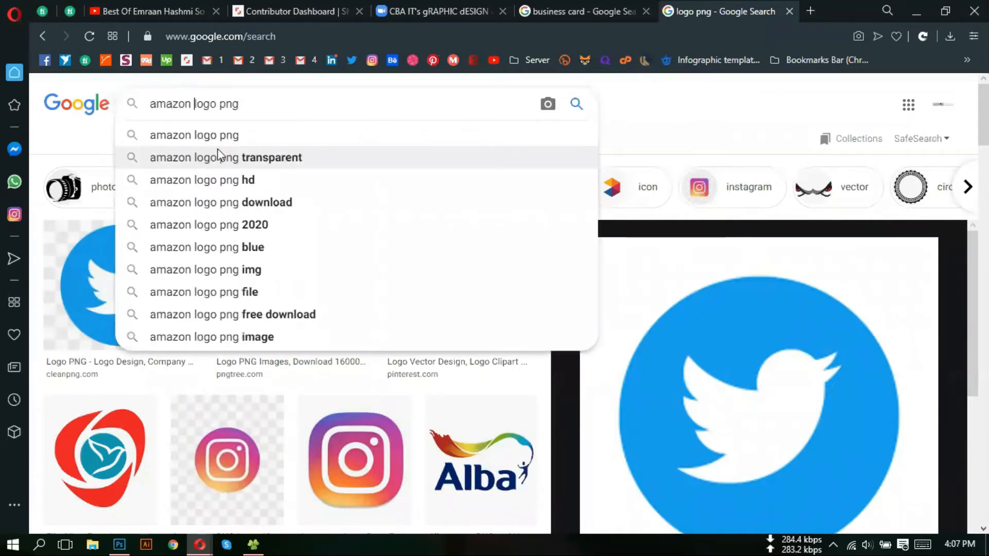
pyautogui.press('Return')
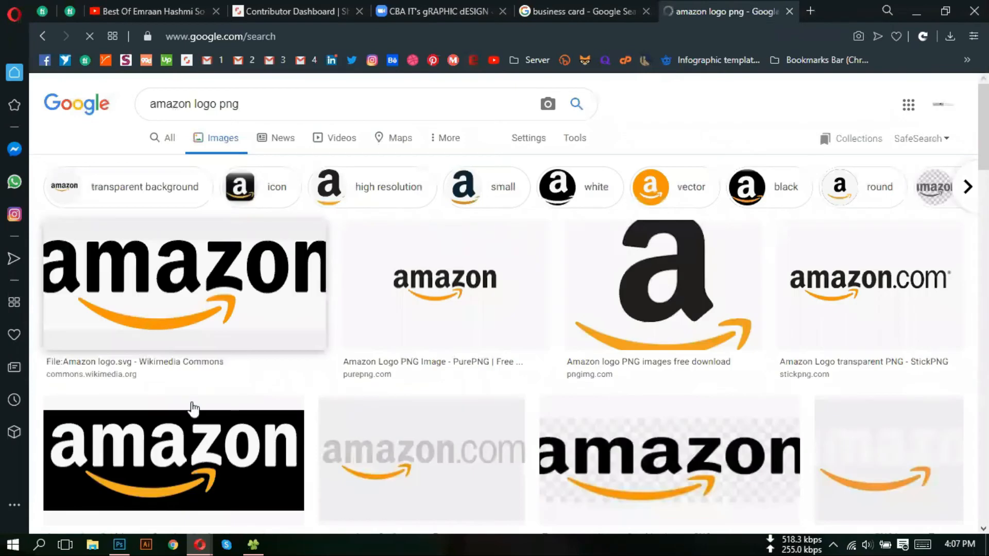
pyautogui.click(694, 307)
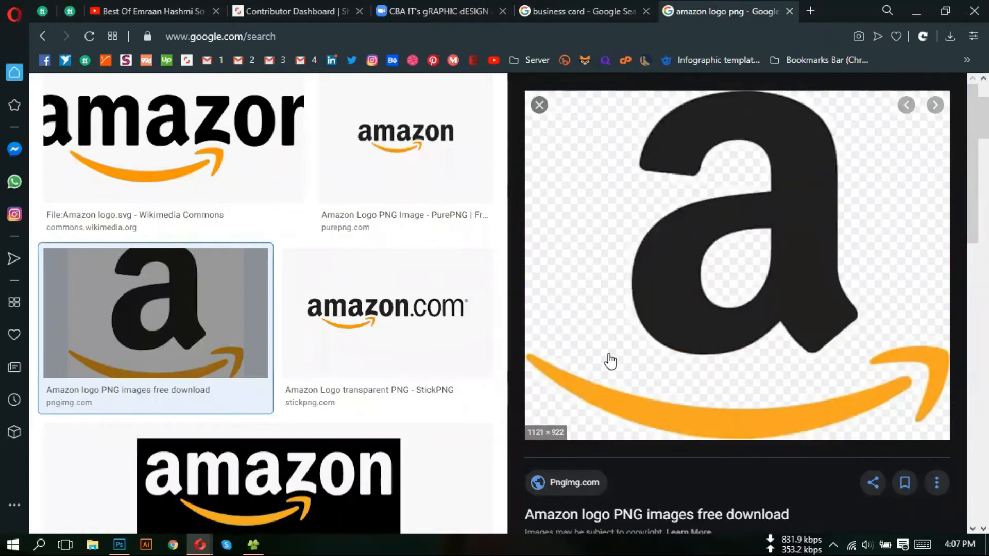
pyautogui.moveTo(649, 289); pyautogui.dragTo(312, 259)
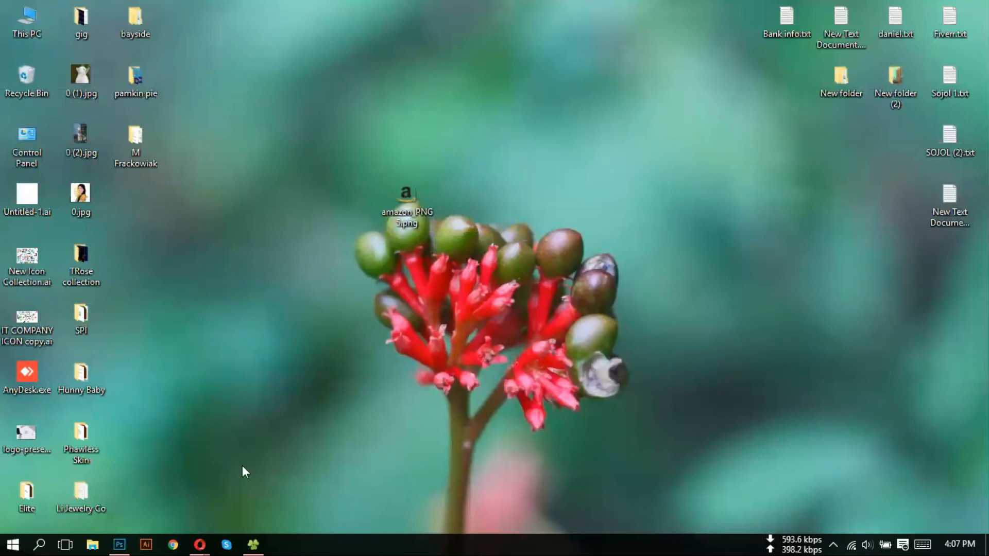
pyautogui.click(120, 545)
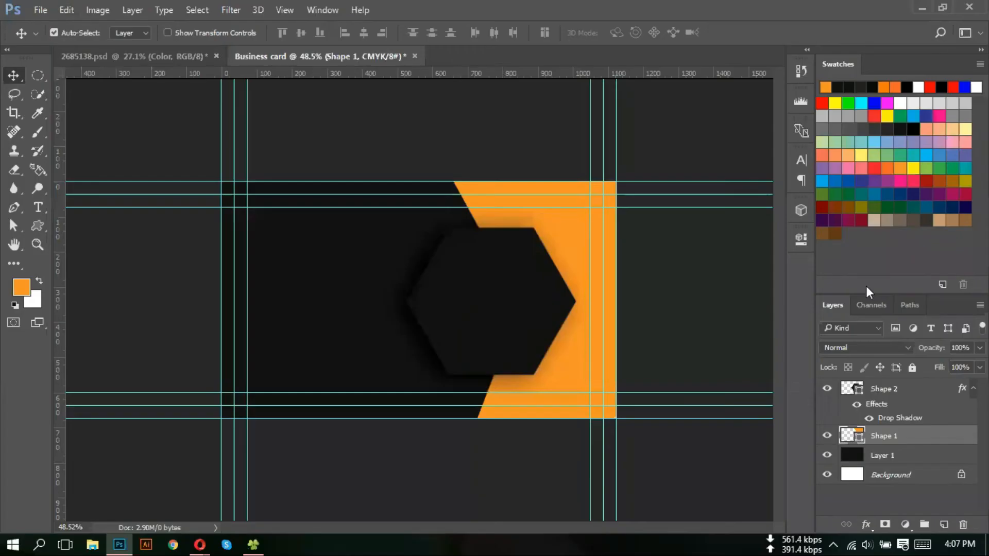
# - With Shape 2 active, place amazon_PNG5.png from the Desktop as an embedded image
pyautogui.click(896, 390)
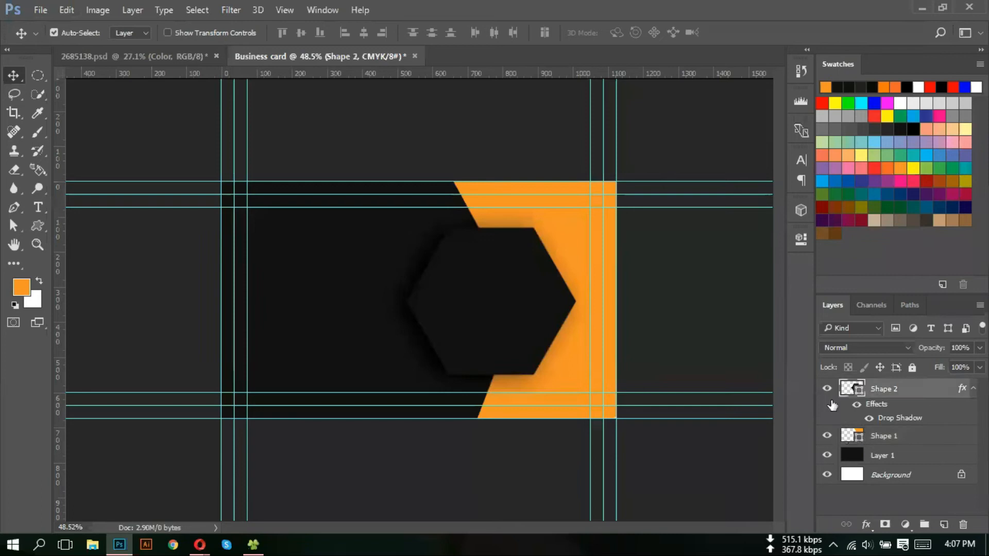
pyautogui.click(42, 11)
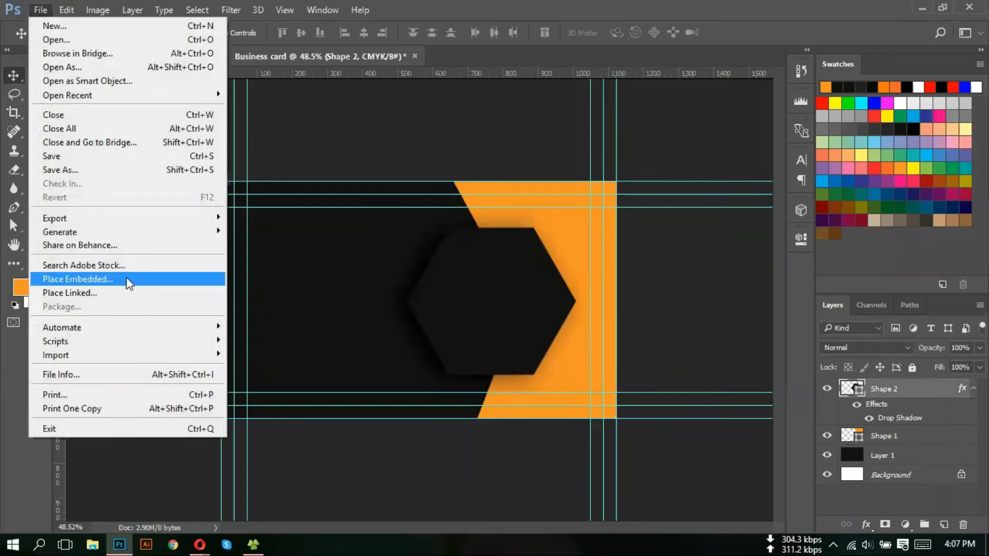
pyautogui.click(126, 278)
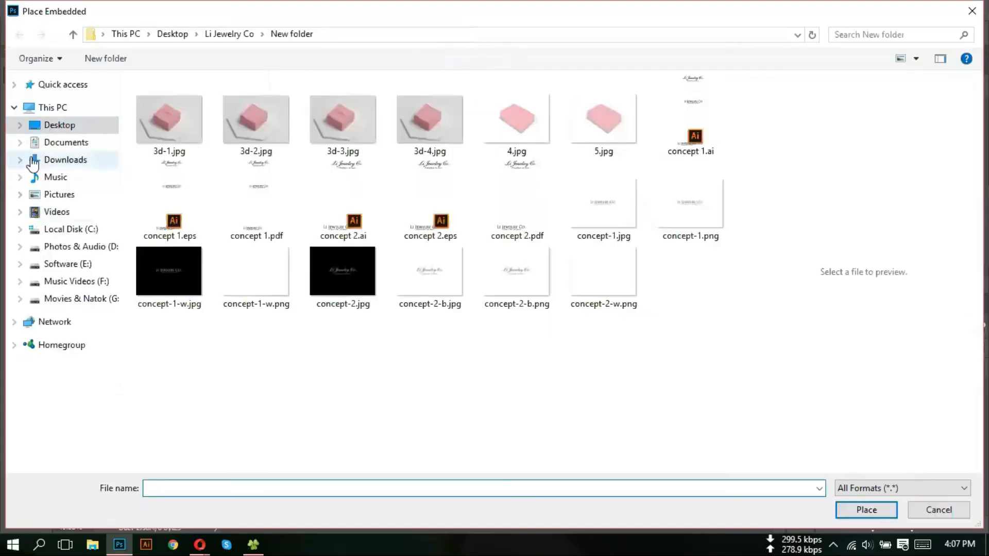
pyautogui.click(53, 126)
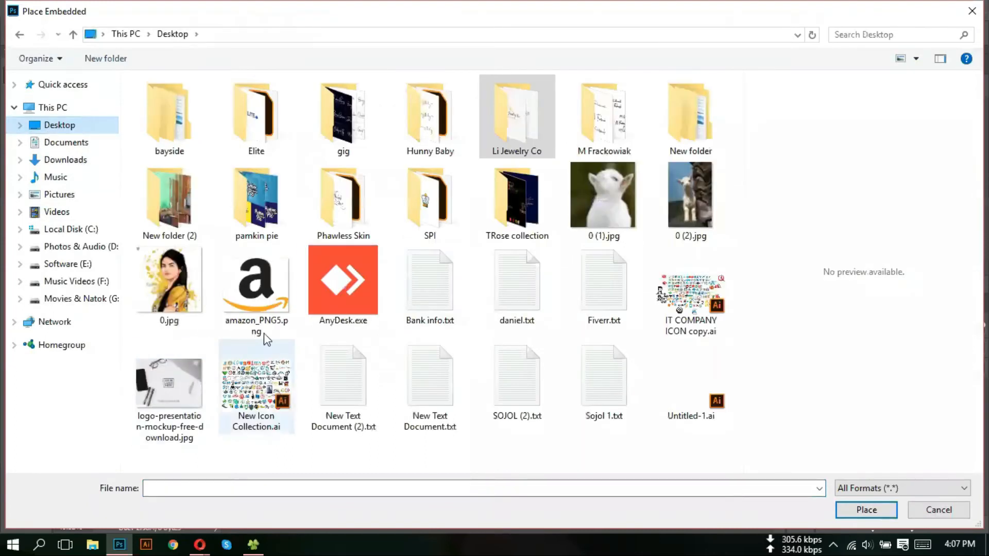
pyautogui.click(254, 288)
pyautogui.doubleClick(254, 288)
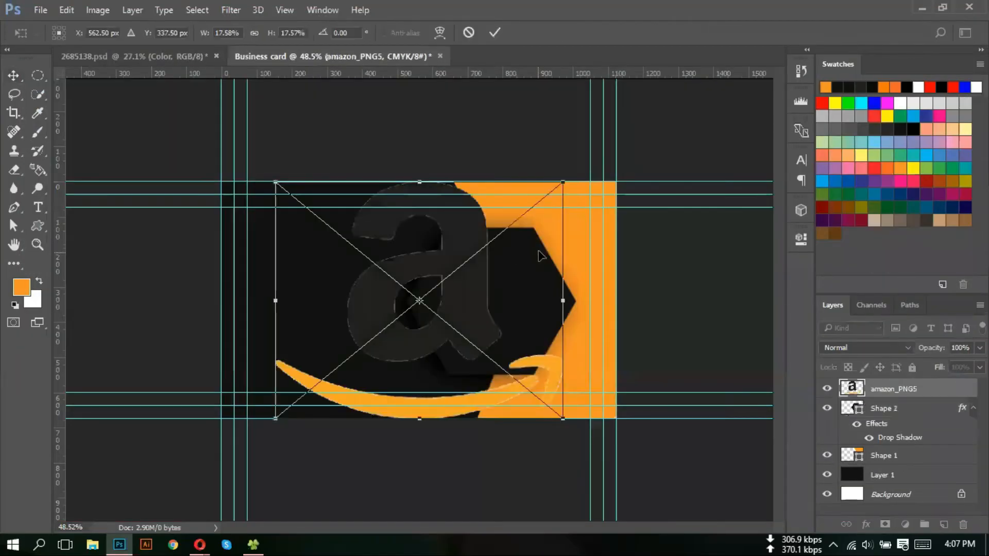
# - Scale the Amazon logo to about 6% and move it into the black hexagon
pyautogui.moveTo(563, 180); pyautogui.dragTo(468, 261)
pyautogui.moveTo(437, 306); pyautogui.dragTo(510, 306)
pyautogui.moveTo(538, 263); pyautogui.dragTo(538, 268)
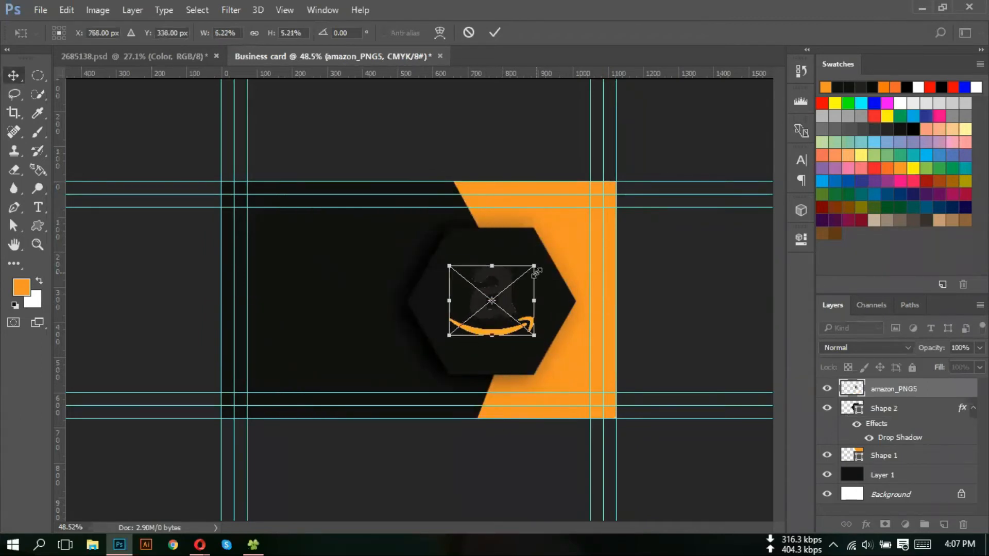
pyautogui.press('Return')
pyautogui.scroll(2, 471, 316)
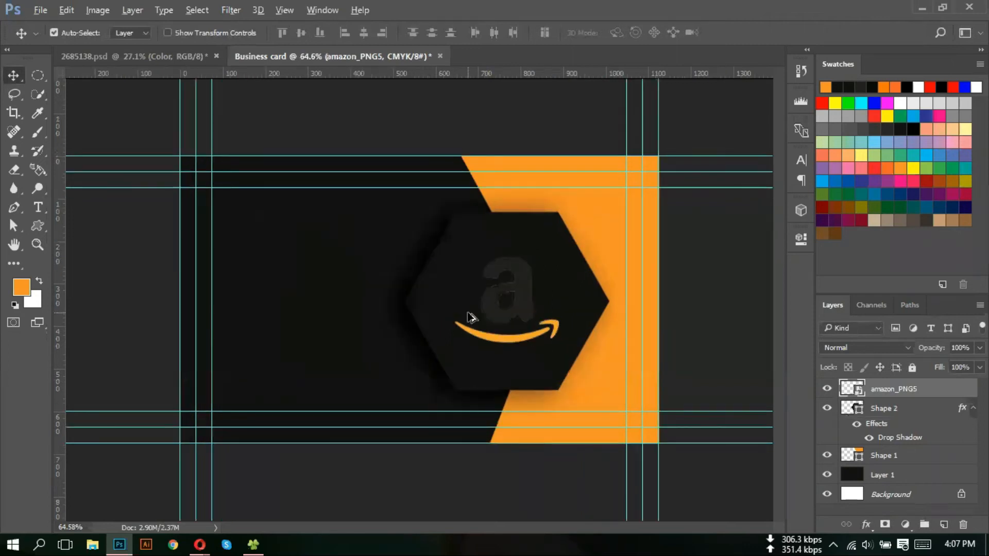
pyautogui.scroll(3, 471, 317)
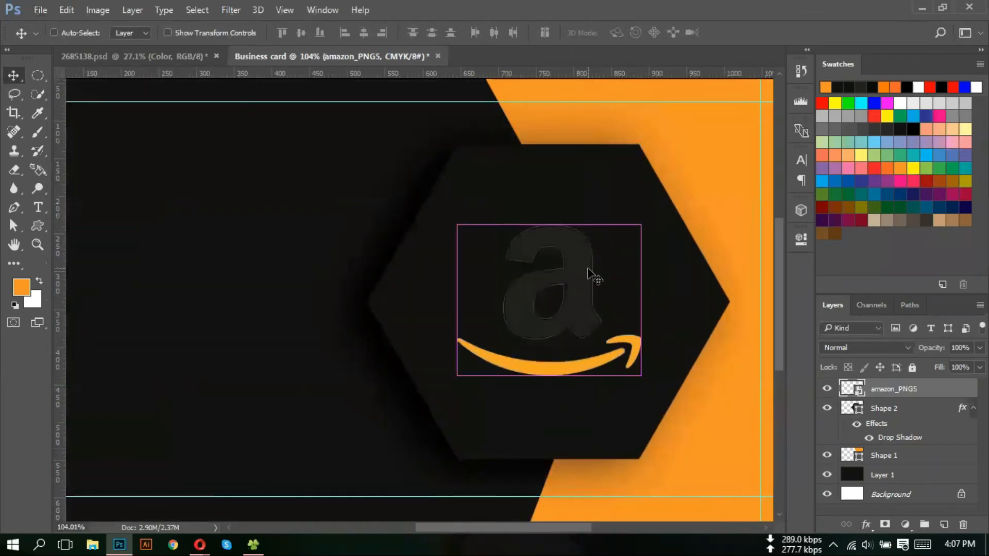
# - Shrink the logo slightly to under 5% and review the card
pyautogui.hotkey('ctrl', 't')
pyautogui.moveTo(640, 225); pyautogui.dragTo(636, 233)
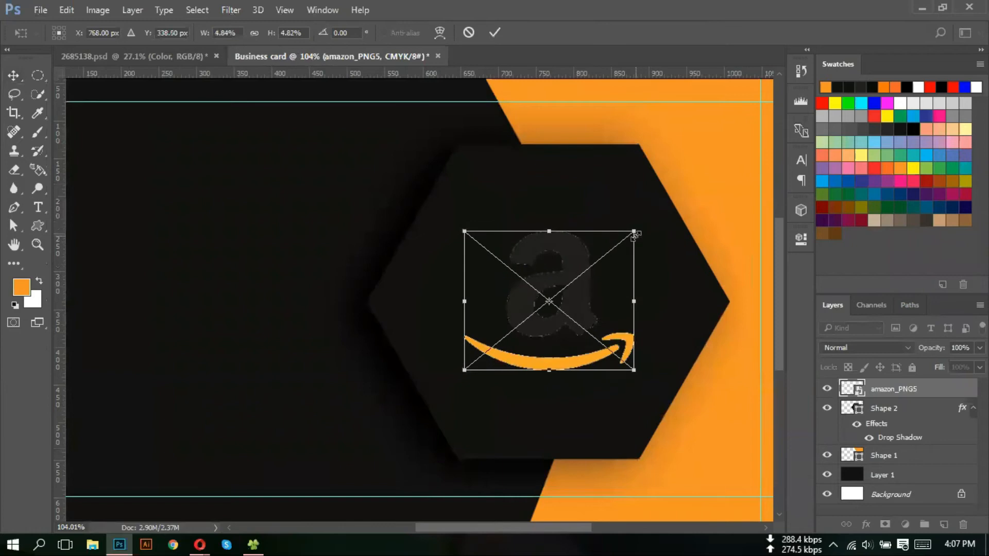
pyautogui.press('Return')
pyautogui.press('ctrl')
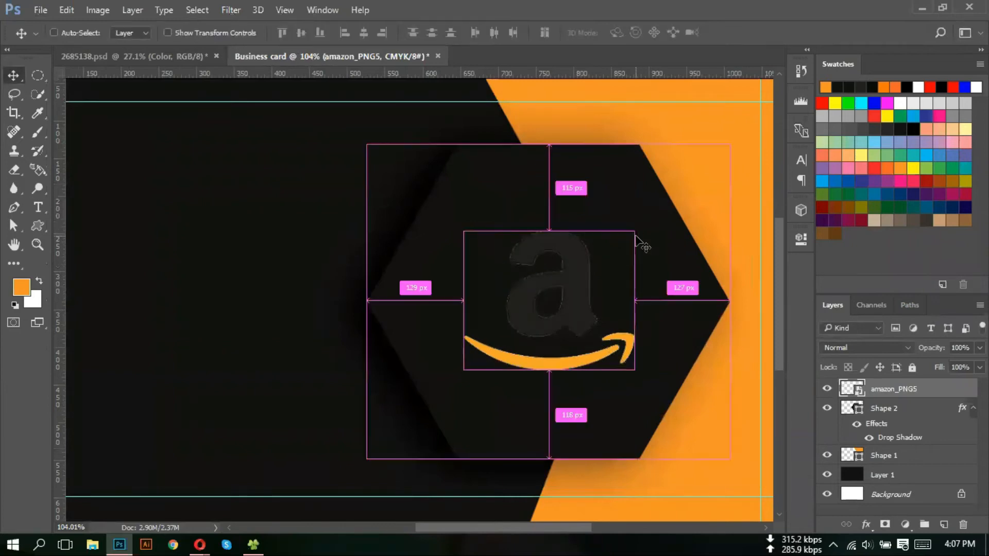
pyautogui.scroll(-1, 642, 243)
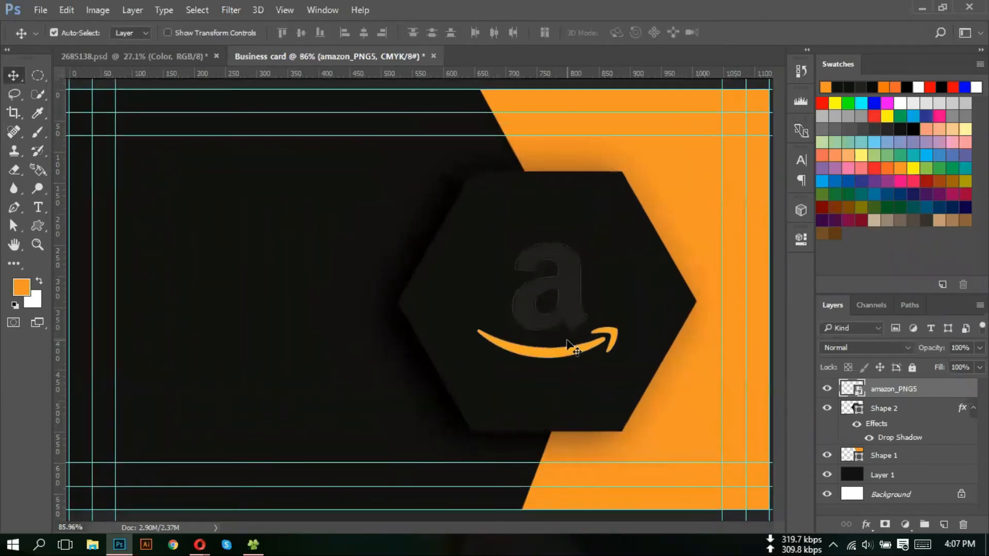
pyautogui.scroll(-1, 471, 291)
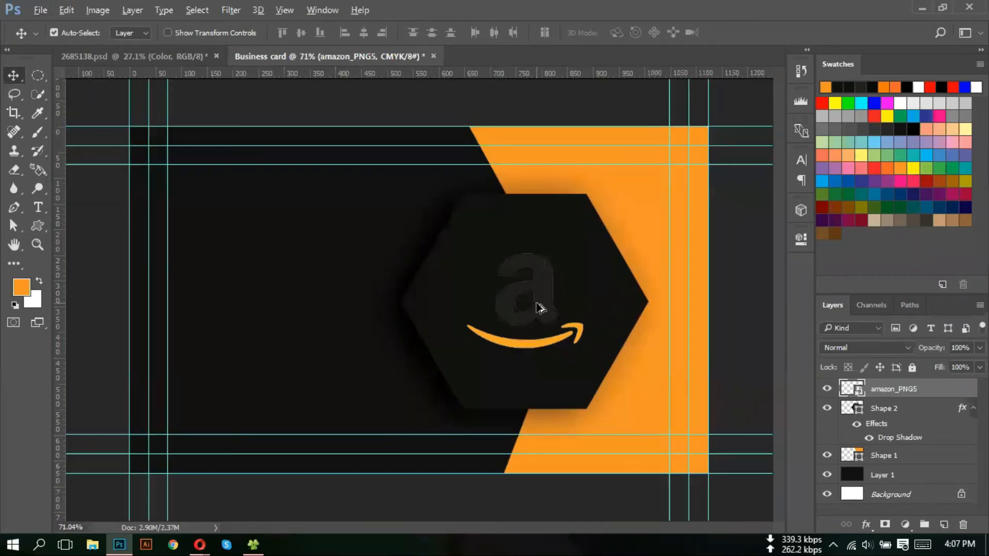
pyautogui.scroll(-1, 537, 308)
pyautogui.scroll(2, 692, 319)
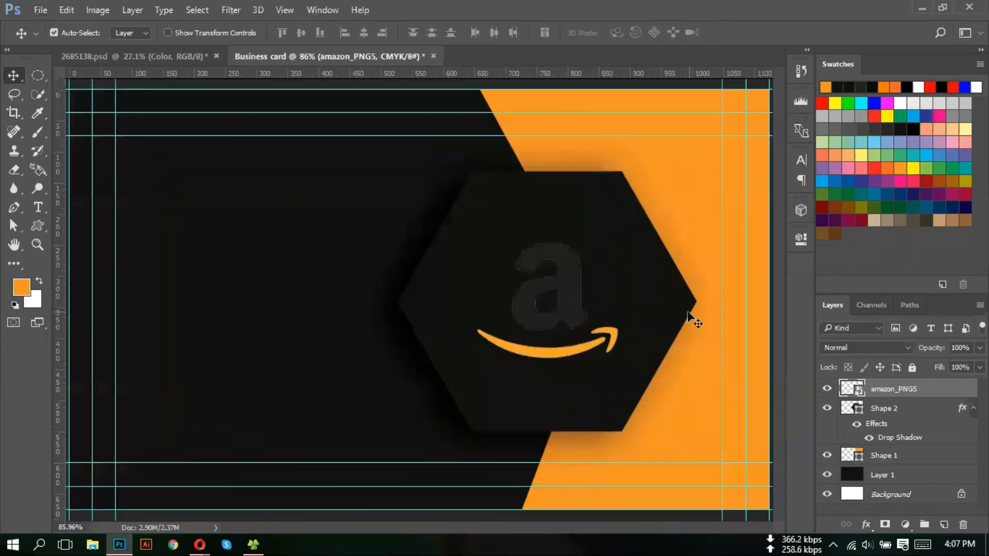
pyautogui.scroll(-1, 423, 252)
pyautogui.scroll(-1, 397, 255)
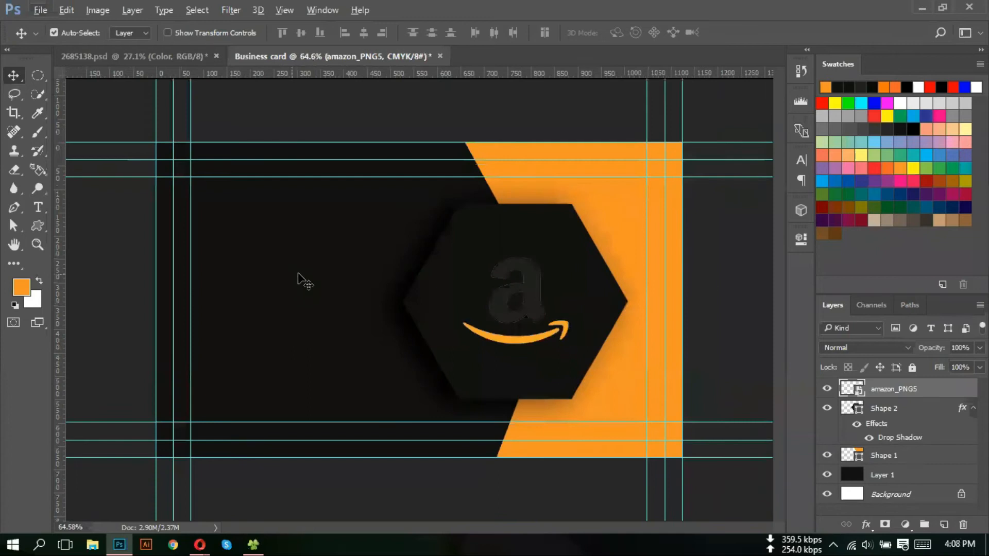
pyautogui.scroll(2, 701, 271)
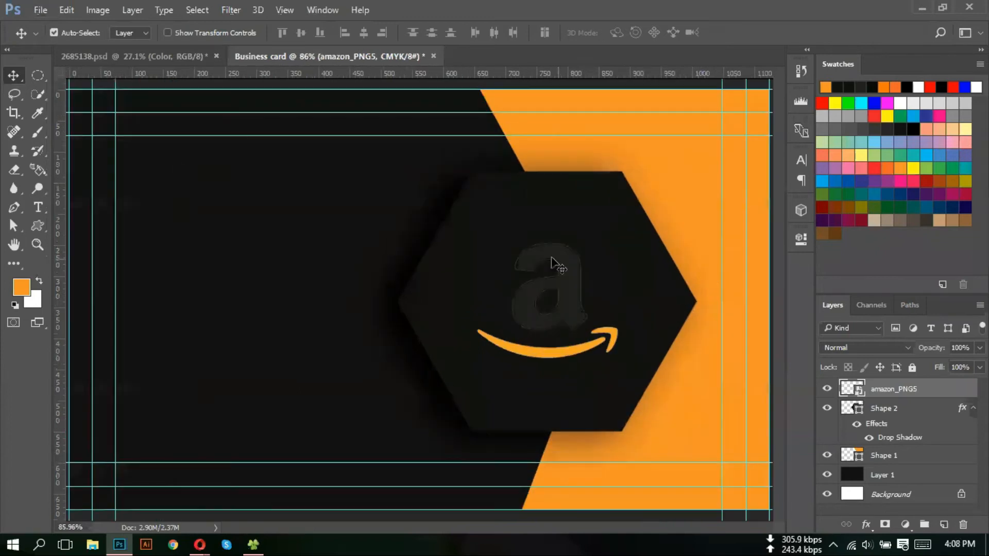
pyautogui.scroll(-1, 472, 278)
pyautogui.scroll(-2, 472, 278)
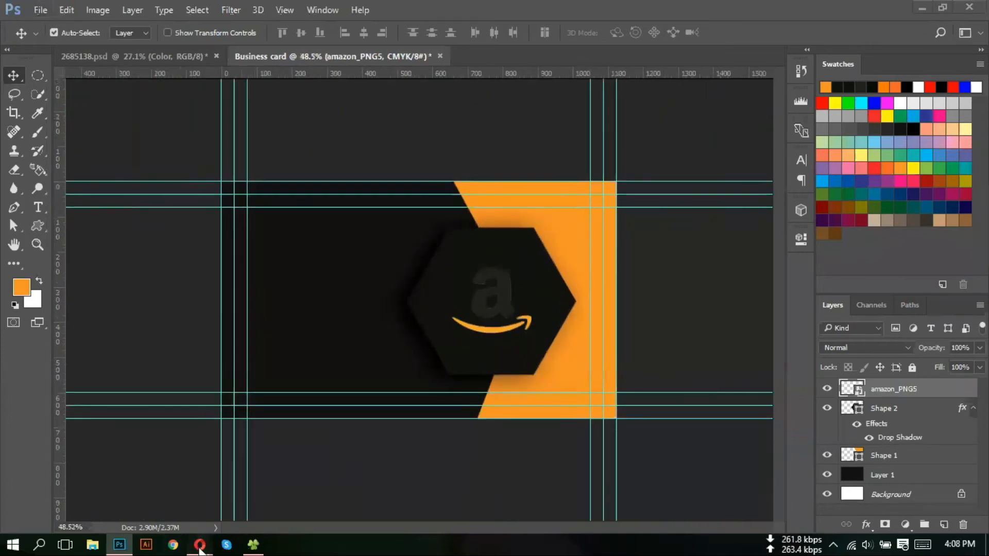
pyautogui.moveTo(200, 544)
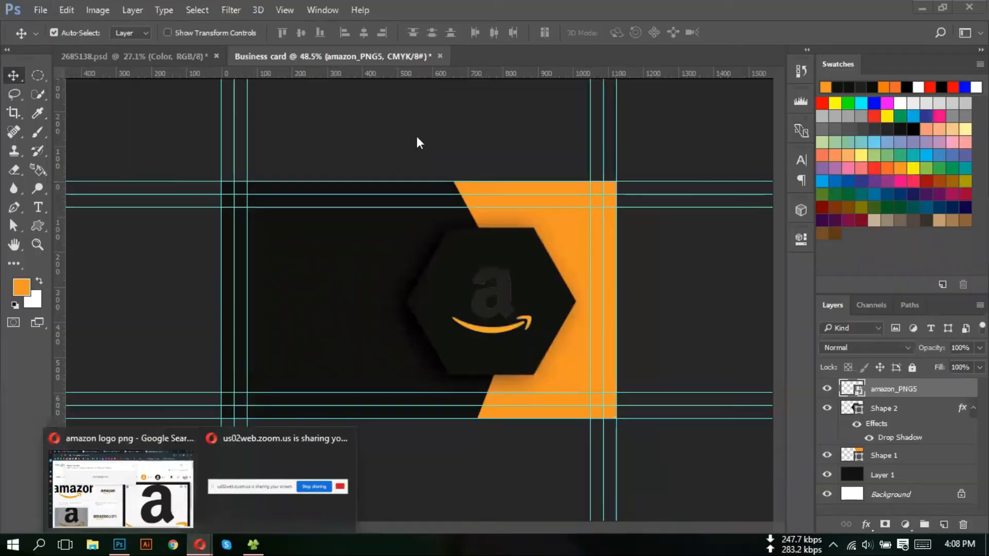
pyautogui.click(173, 504)
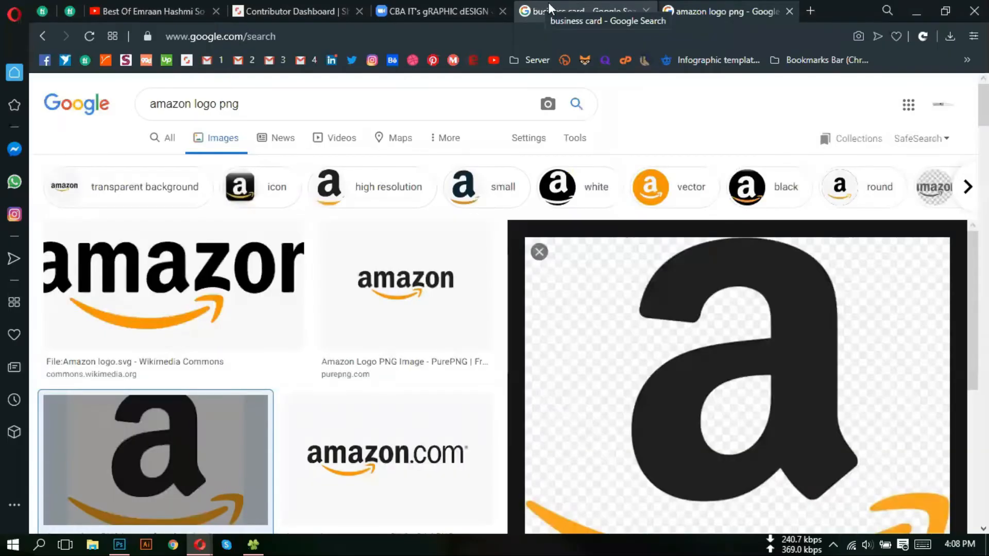
pyautogui.click(592, 2)
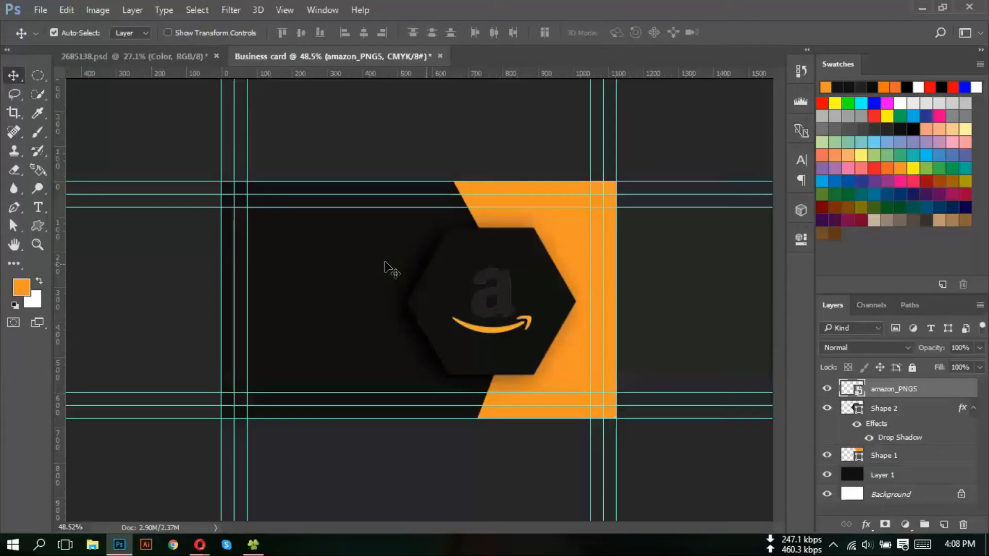
pyautogui.click(122, 544)
pyautogui.hotkey('ctrl', '0')
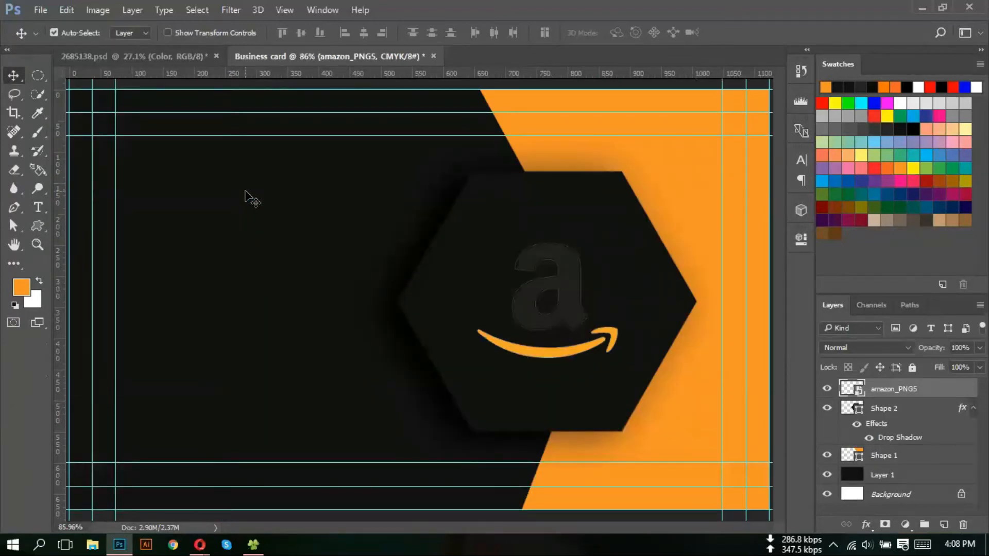
# - Use Save for Web (Legacy) at JPEG Maximum quality to save Business-card.jpg on the Desktop
pyautogui.click(39, 9)
pyautogui.moveTo(79, 226)
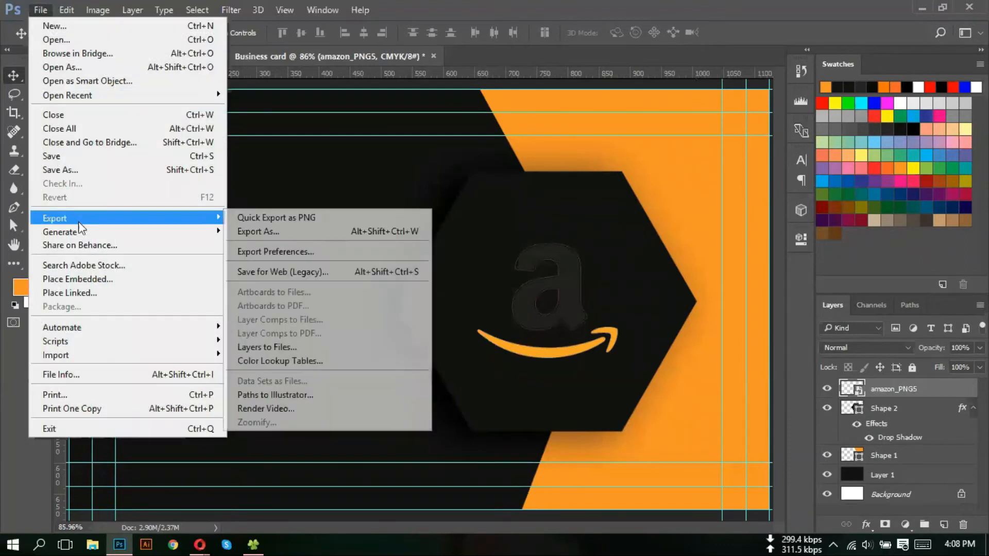
pyautogui.click(292, 273)
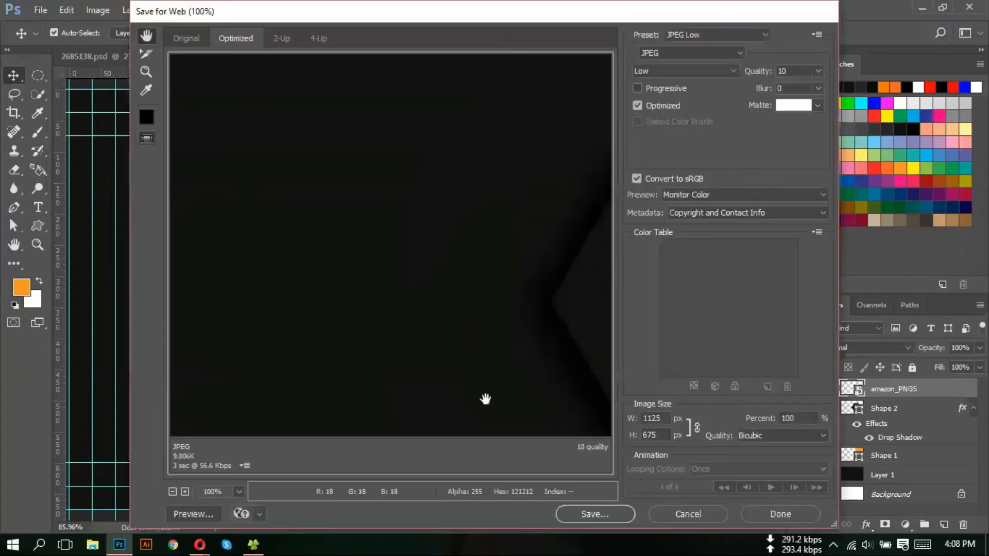
pyautogui.click(680, 71)
pyautogui.click(668, 129)
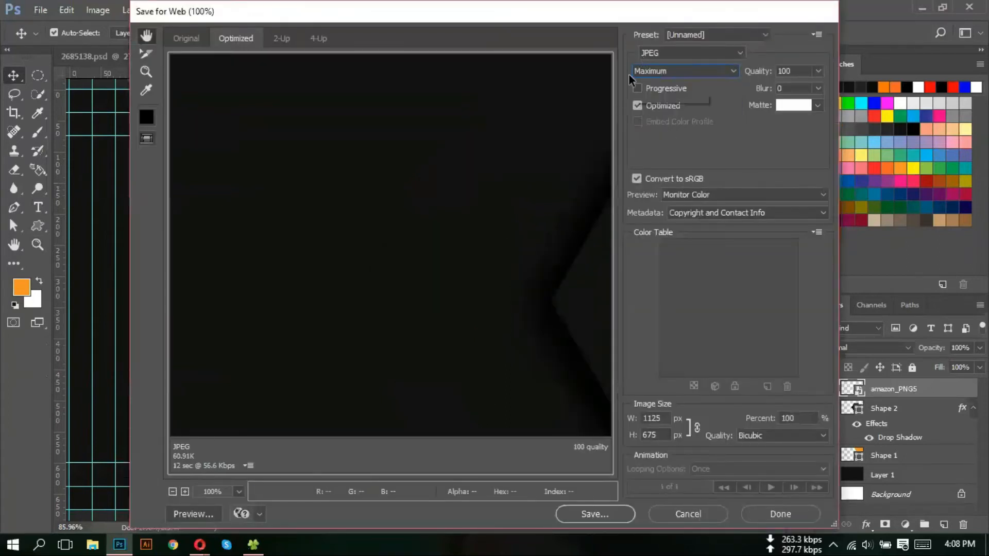
pyautogui.click(601, 511)
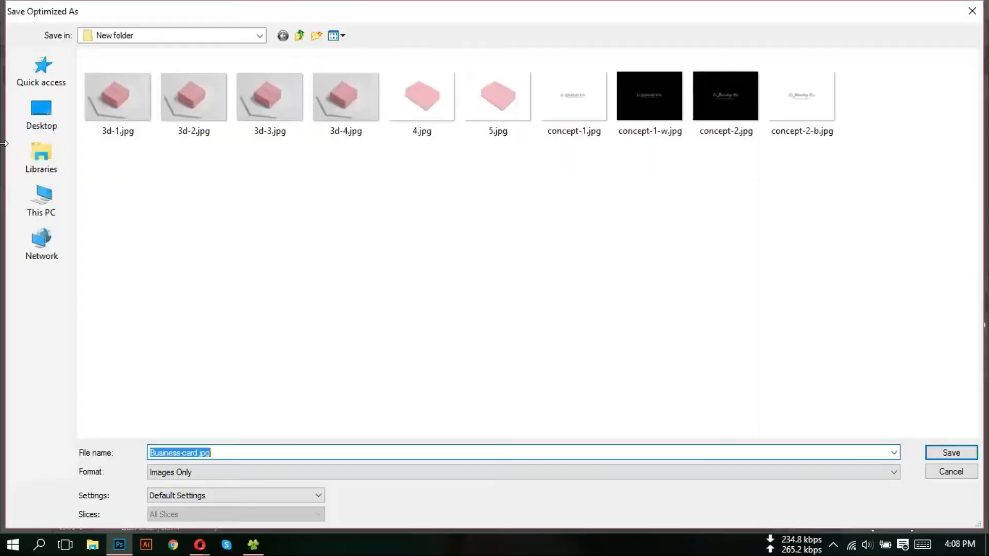
pyautogui.click(42, 115)
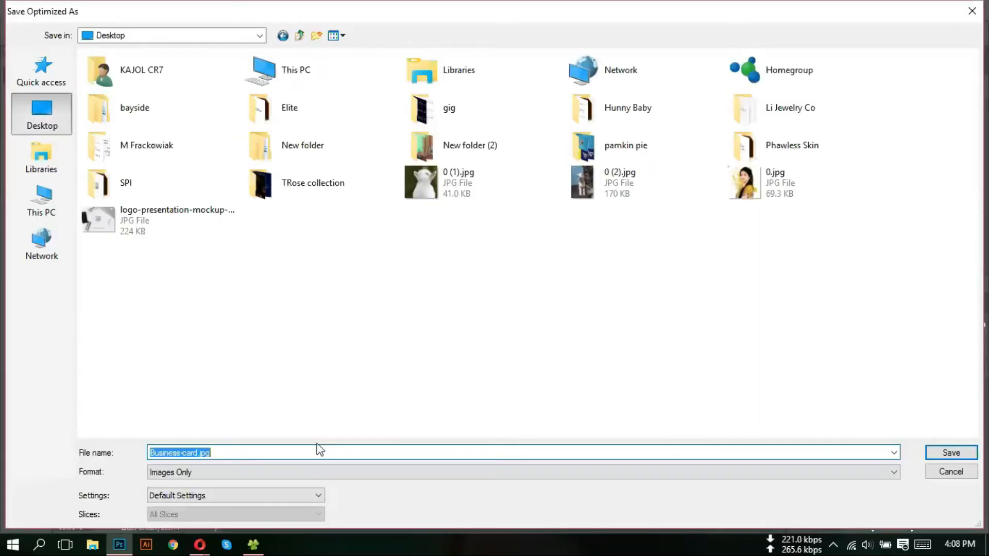
pyautogui.click(951, 452)
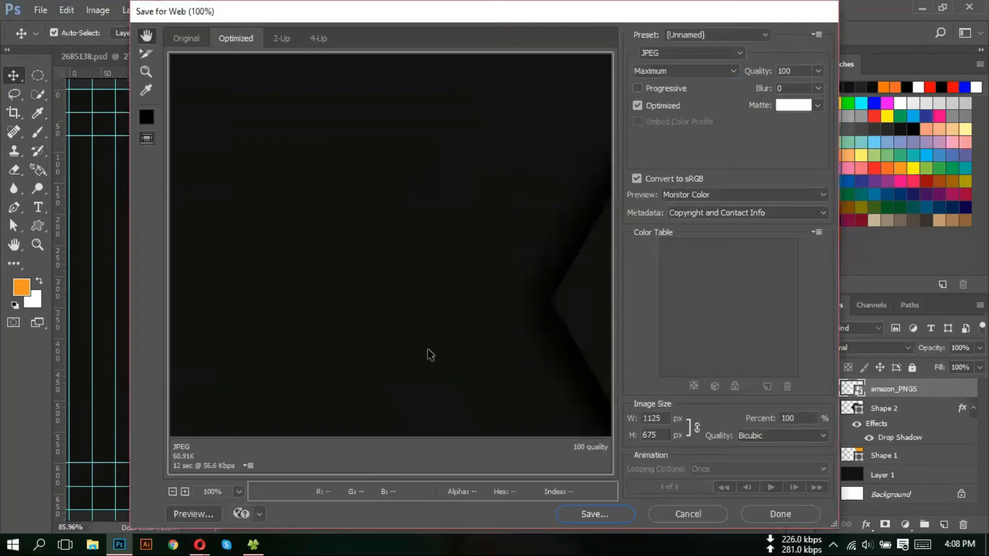
pyautogui.scroll(-10, 393, 300)
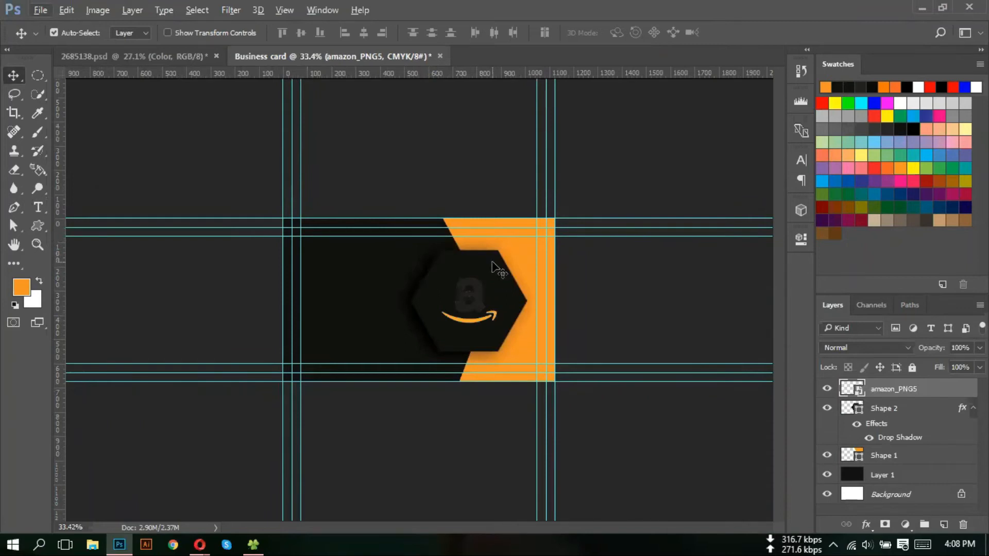
pyautogui.scroll(5, 495, 265)
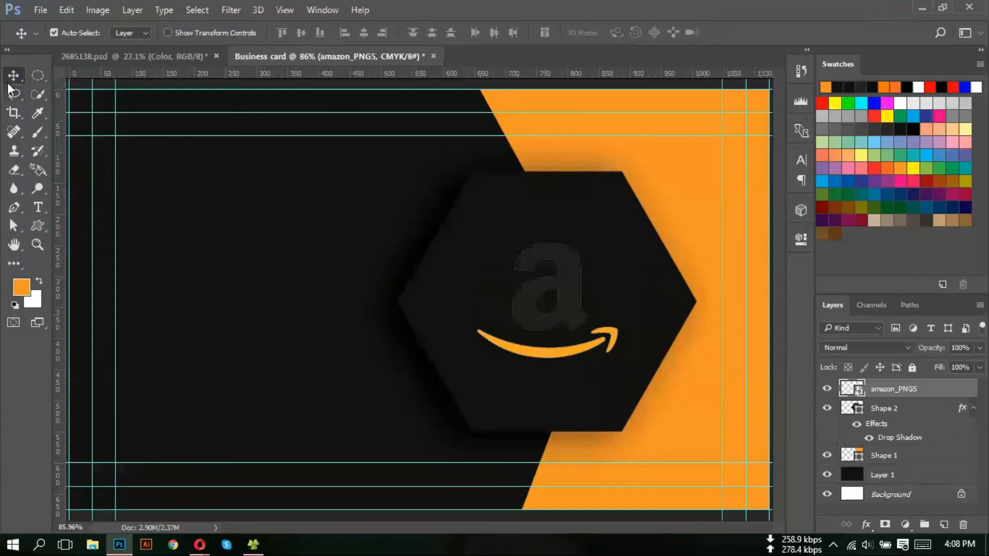
# - Save the card as Business card.psd with maximum compatibility
pyautogui.click(39, 10)
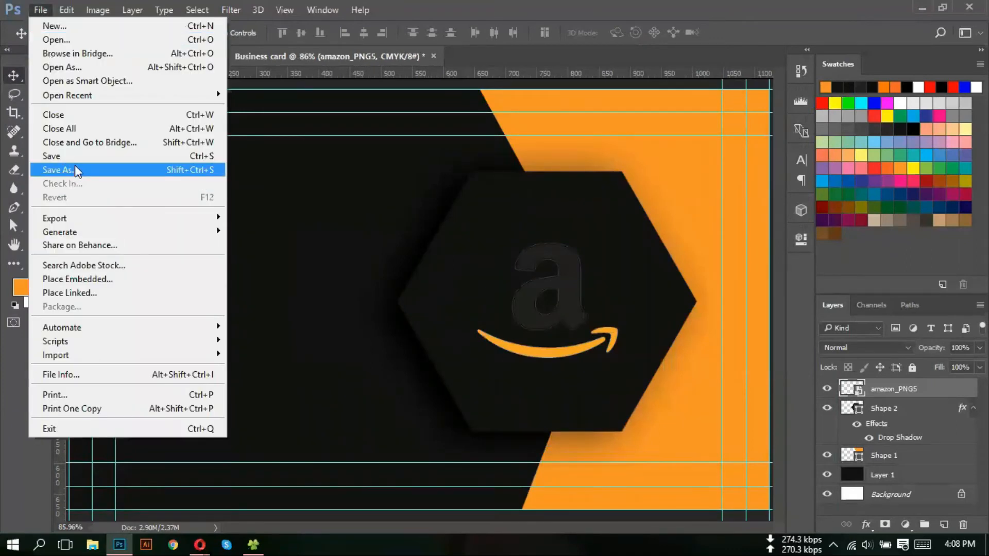
pyautogui.click(102, 160)
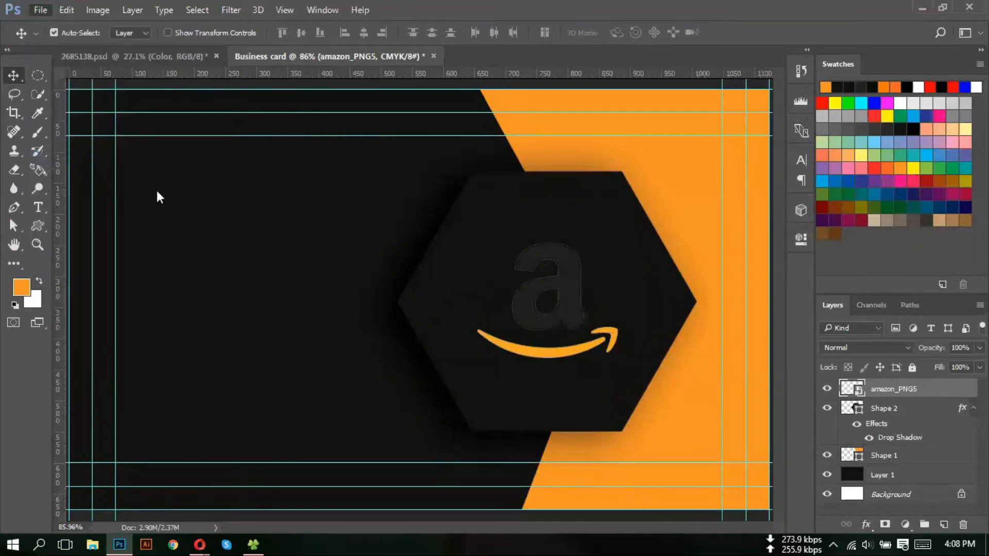
pyautogui.click(879, 510)
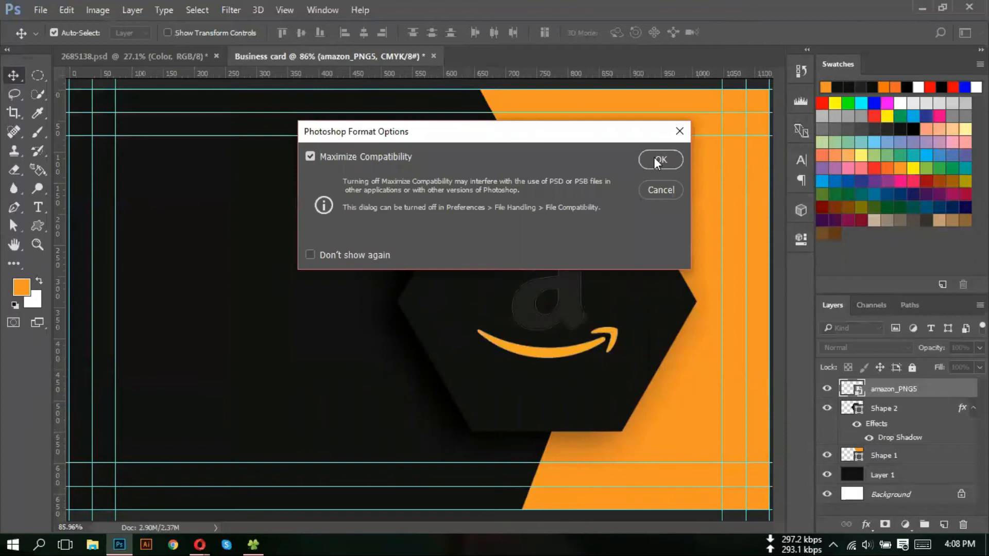
pyautogui.click(658, 159)
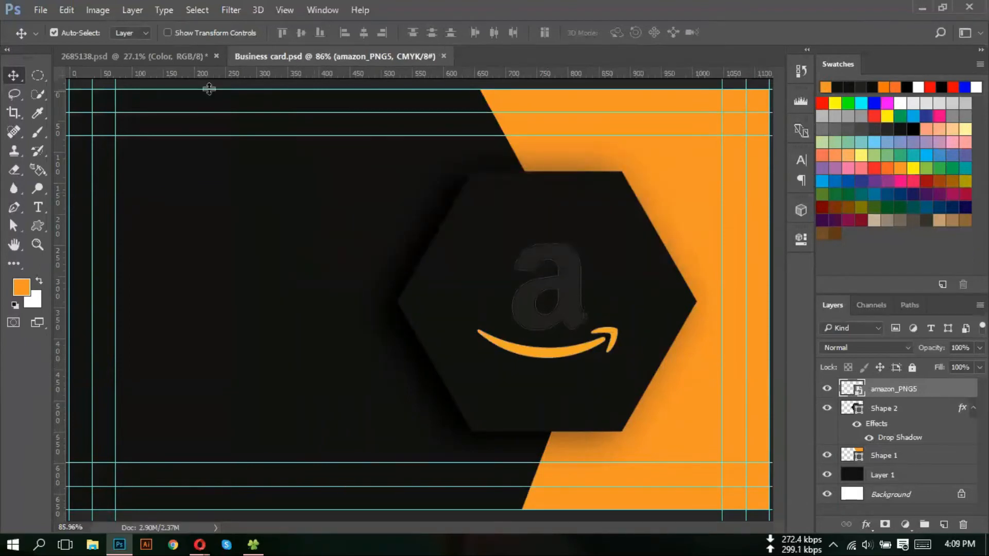
# - Close 2685138.psd without saving its changes
pyautogui.click(217, 57)
pyautogui.click(497, 218)
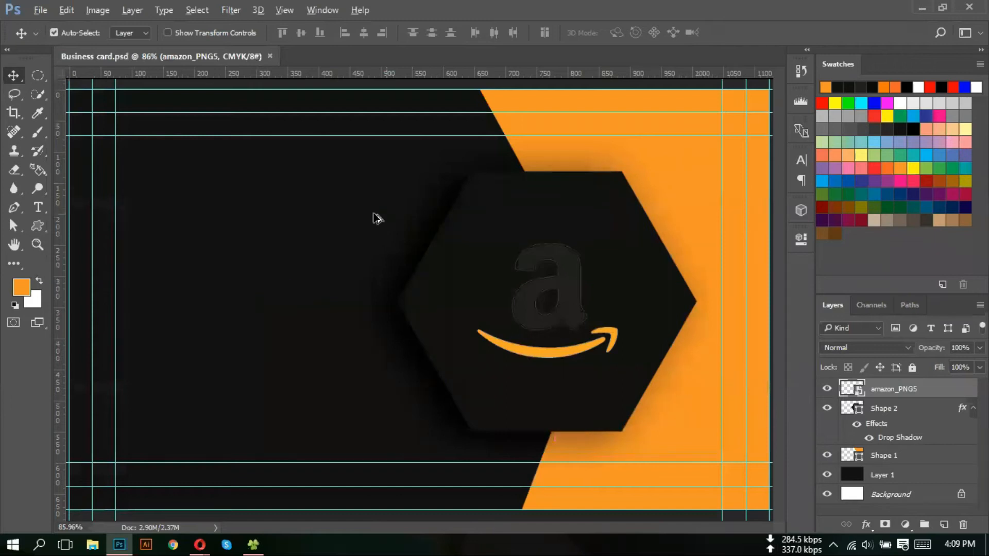
pyautogui.scroll(-5, 324, 230)
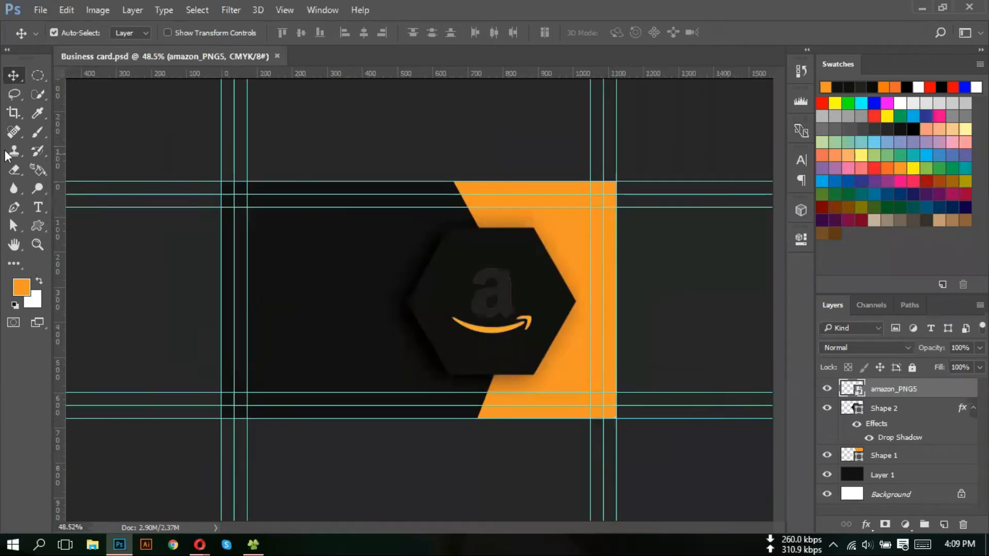
# - Create a new 3.25 × 1.75 inch, 300 ppi CMYK document
pyautogui.click(44, 9)
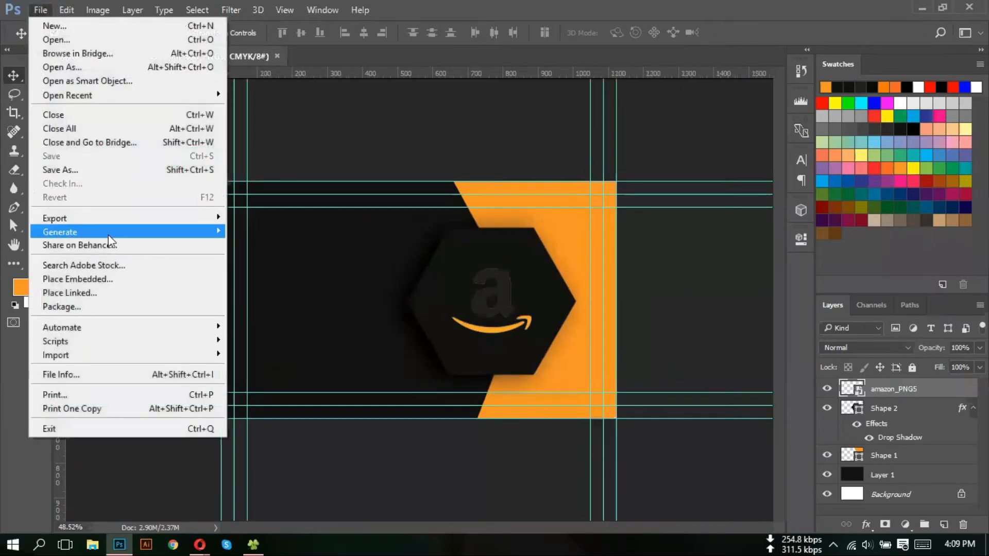
pyautogui.click(78, 30)
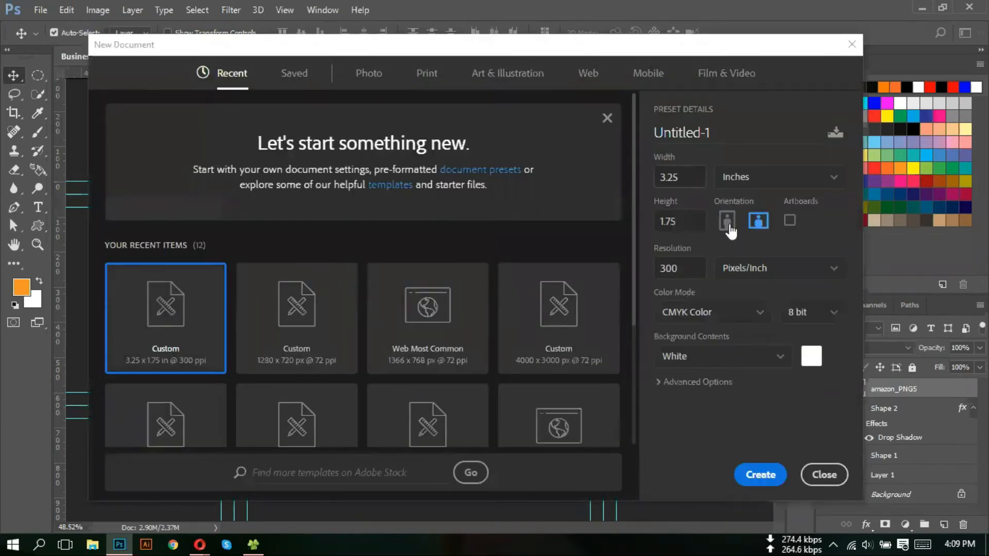
pyautogui.click(757, 475)
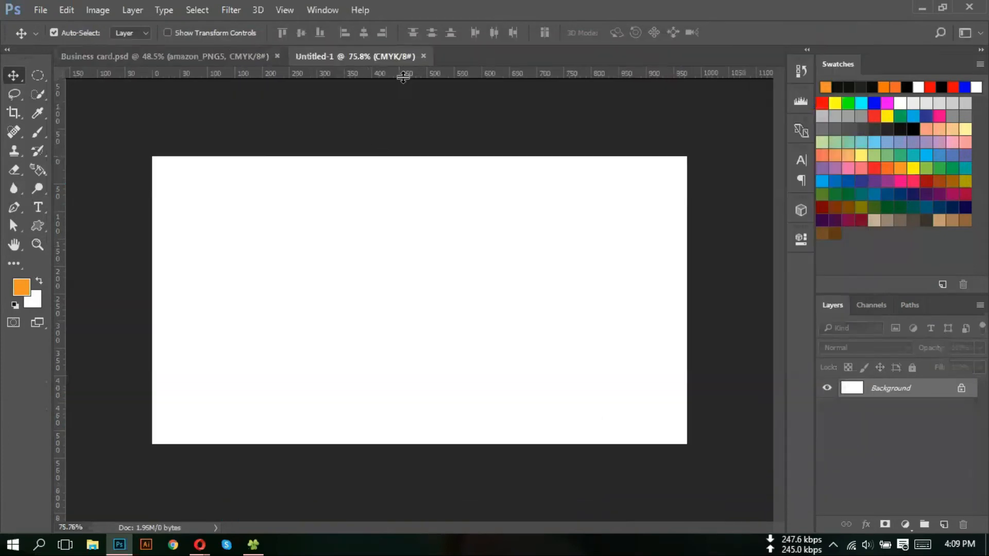
# - Drag guides from the rulers to the canvas top, left and right edges
pyautogui.moveTo(404, 78); pyautogui.dragTo(406, 443)
pyautogui.moveTo(96, 245); pyautogui.dragTo(152, 258)
pyautogui.moveTo(60, 218); pyautogui.dragTo(687, 240)
pyautogui.click(99, 11)
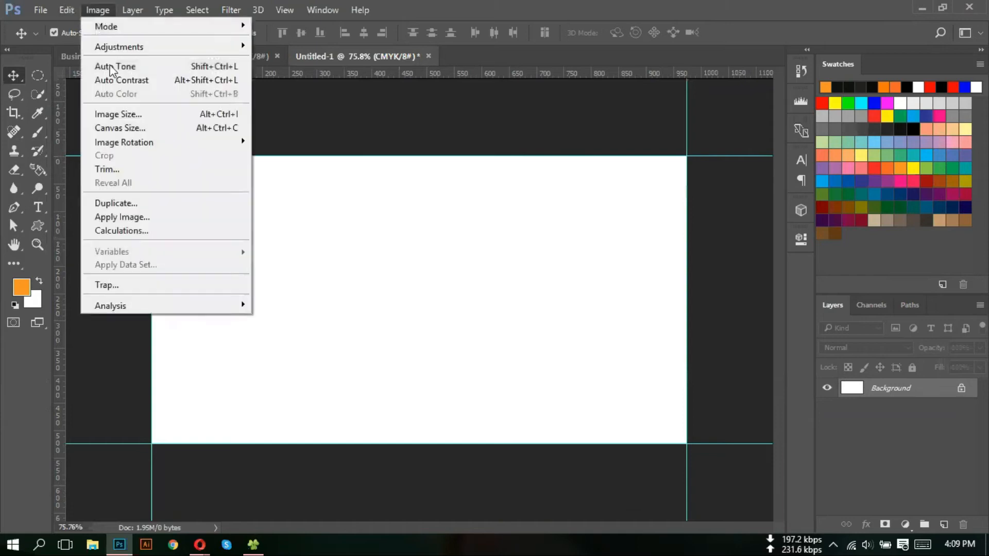
# - Enlarge the Untitled-1 canvas by 0.25 inch using Canvas Size with units in inches
pyautogui.click(141, 130)
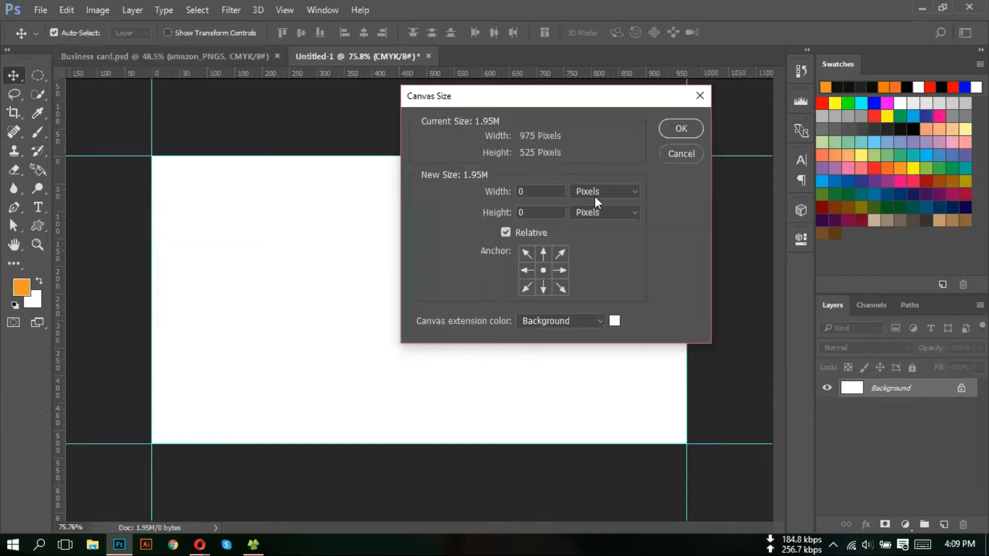
pyautogui.click(599, 193)
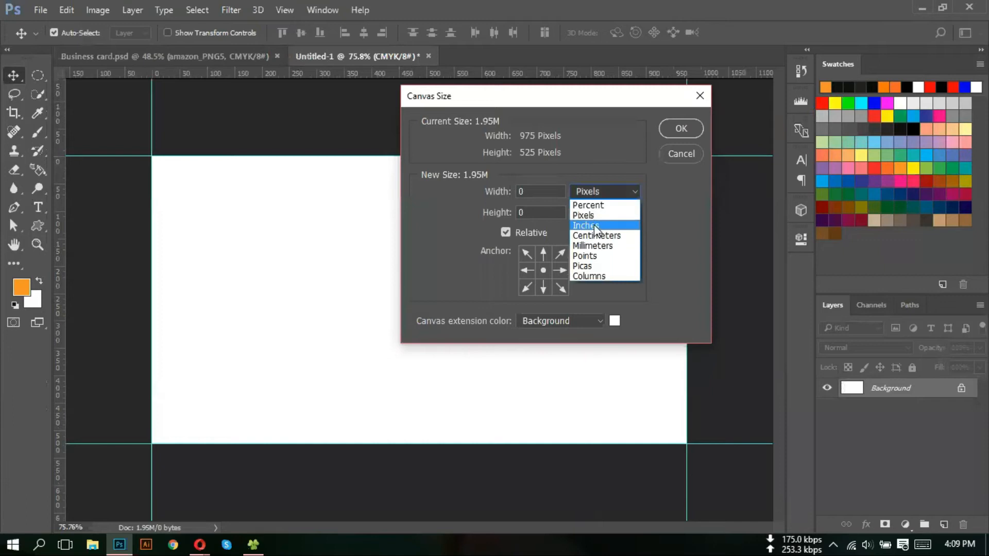
pyautogui.click(593, 214)
pyautogui.click(593, 216)
pyautogui.click(592, 222)
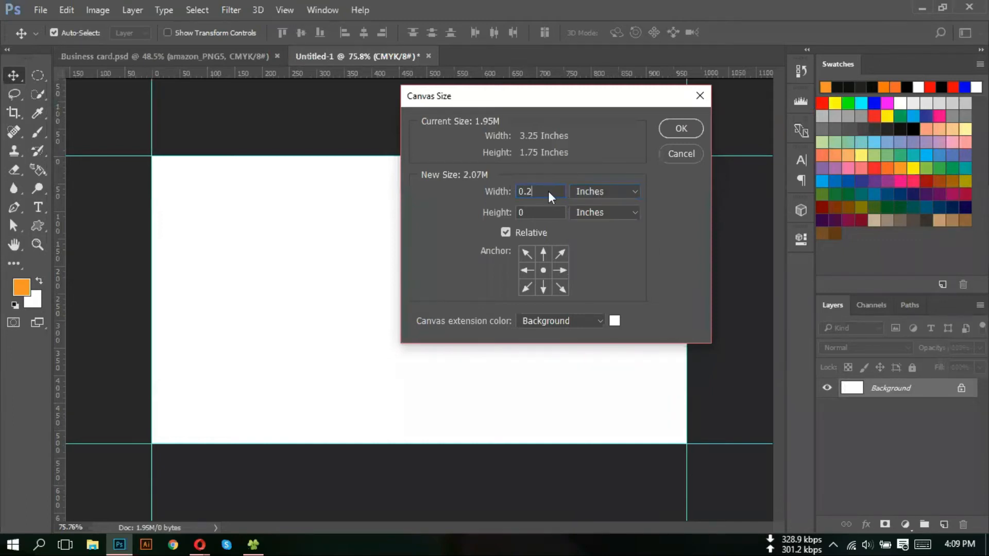
pyautogui.write('.25')
pyautogui.click(669, 127)
# - Add guides along the top, left, right and bottom edges of the enlarged canvas
pyautogui.moveTo(380, 78); pyautogui.dragTo(369, 135)
pyautogui.moveTo(56, 177); pyautogui.dragTo(131, 210)
pyautogui.moveTo(61, 156); pyautogui.dragTo(707, 215)
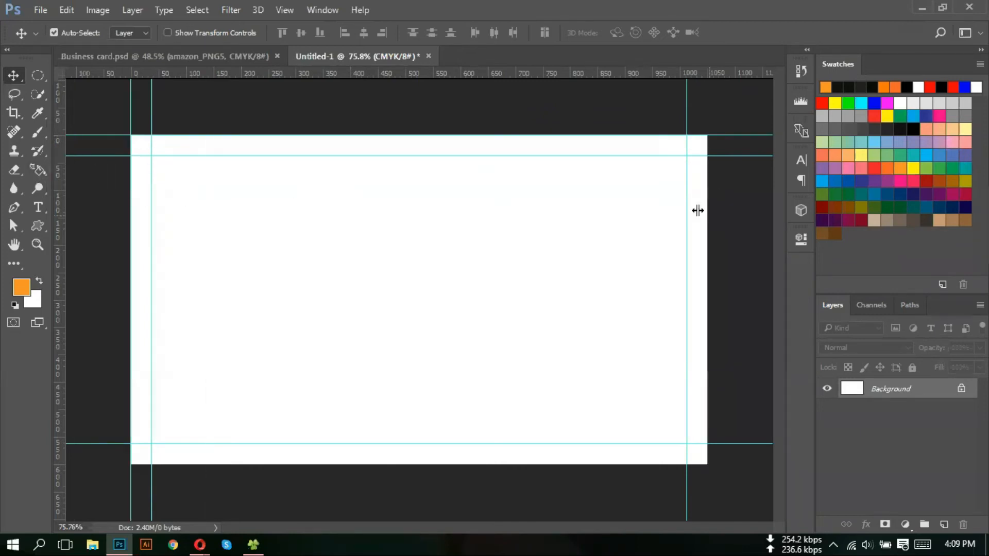
pyautogui.moveTo(509, 76); pyautogui.dragTo(468, 464)
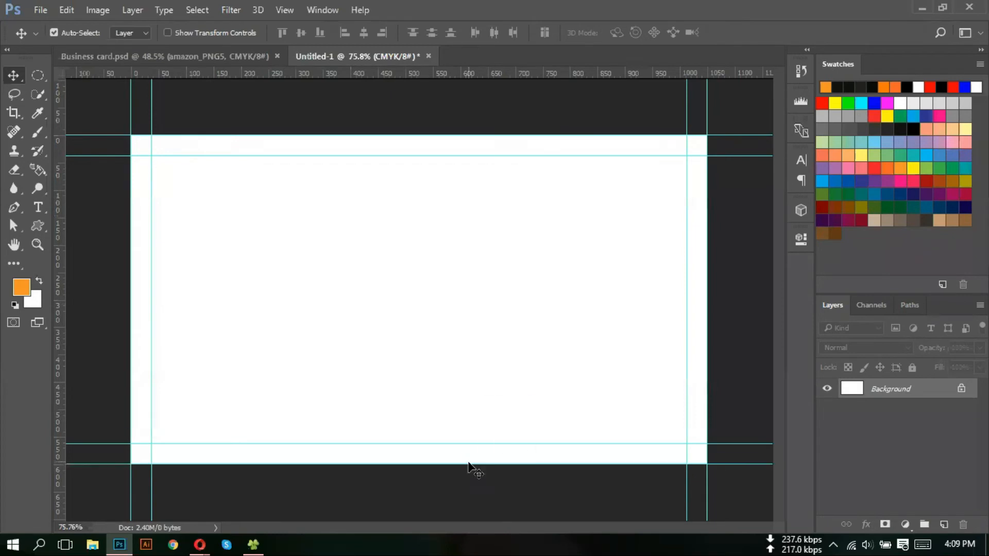
pyautogui.scroll(-3, 397, 291)
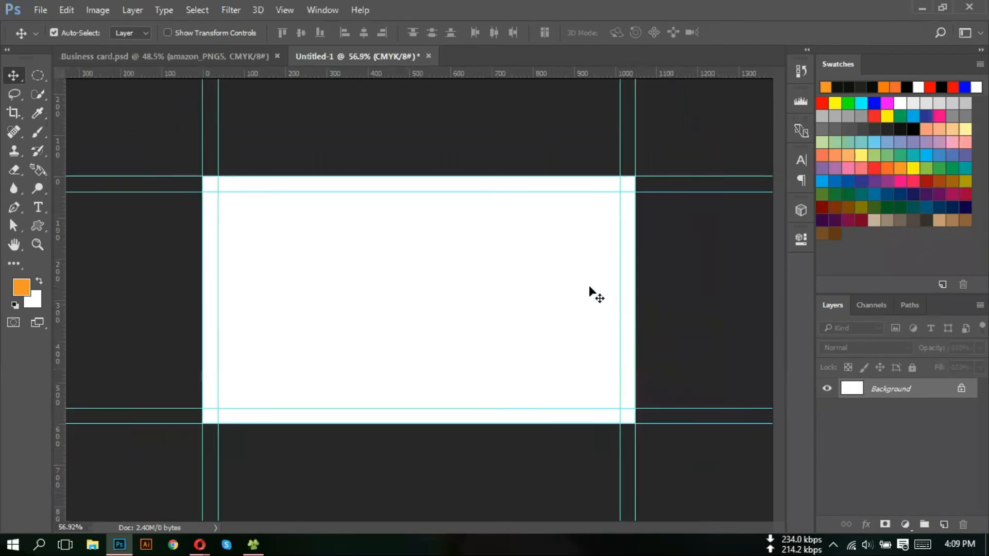
# - Enlarge the canvas again by 0.25 inch in both width and height
pyautogui.click(99, 9)
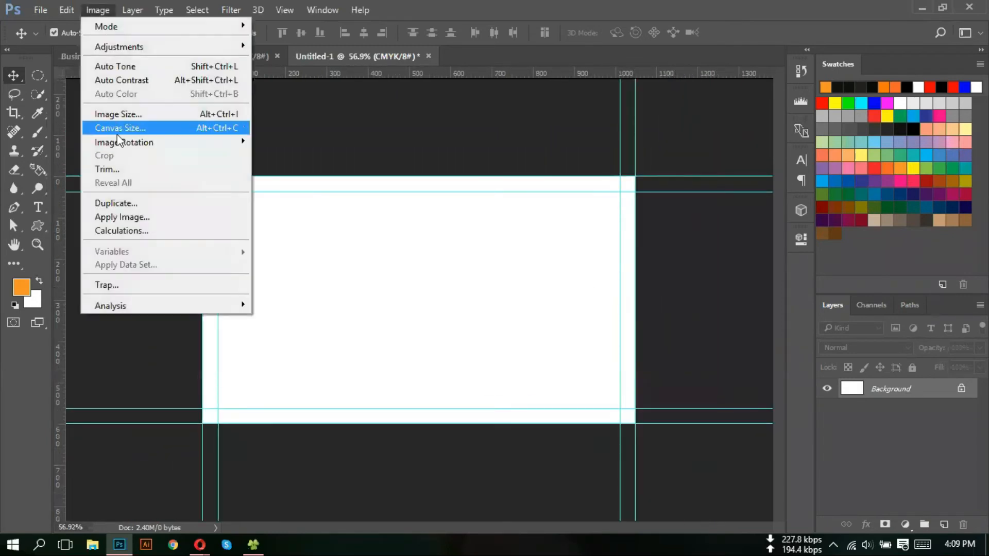
pyautogui.click(136, 130)
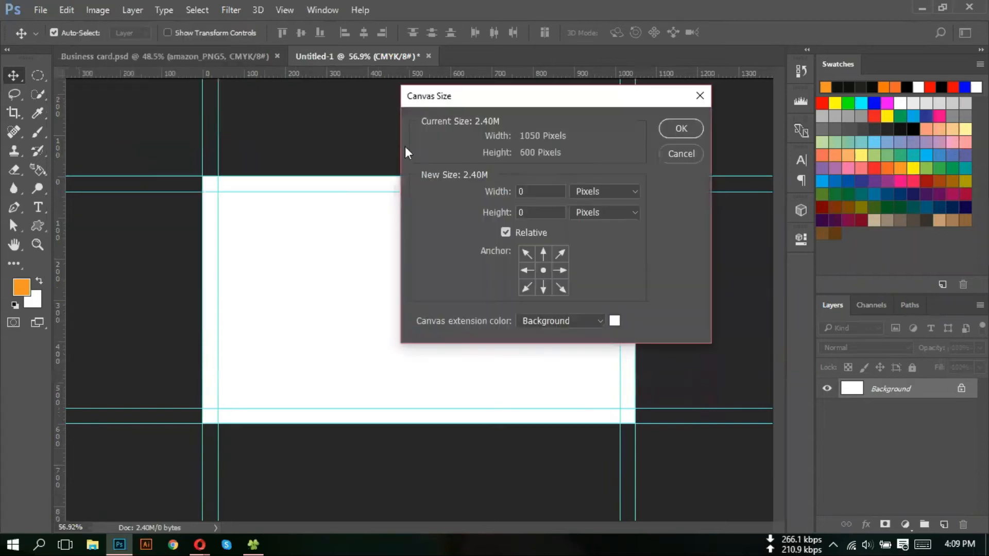
pyautogui.click(620, 196)
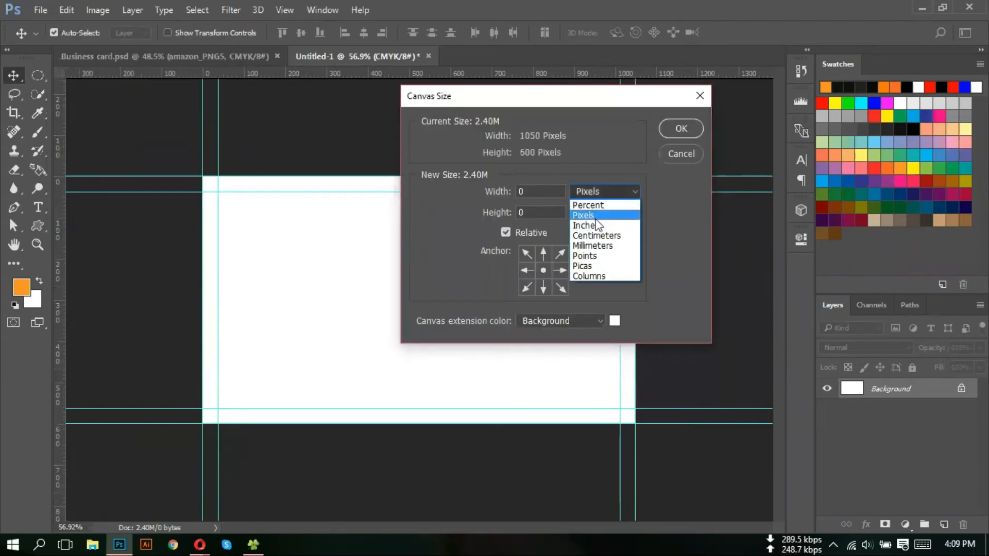
pyautogui.click(604, 229)
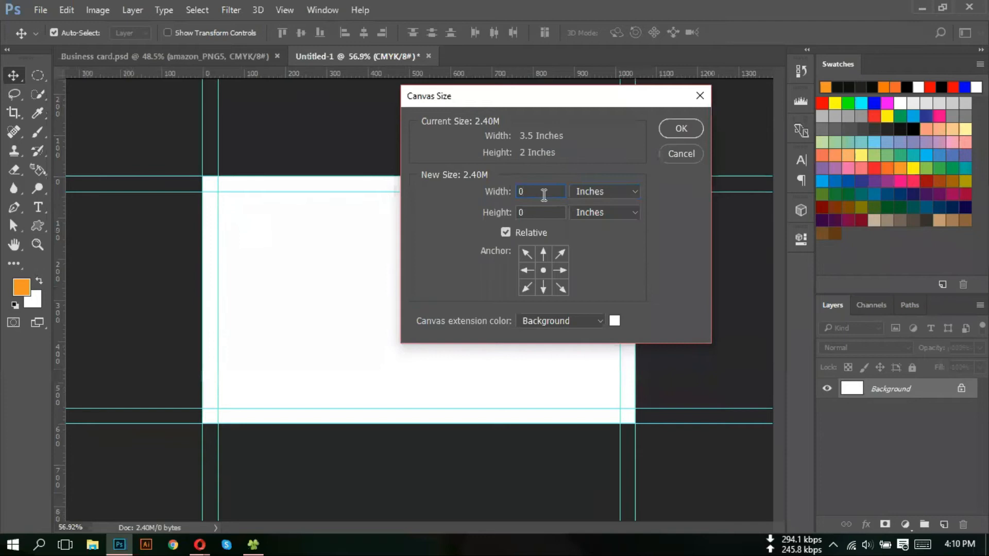
pyautogui.moveTo(542, 194); pyautogui.dragTo(495, 192)
pyautogui.write('.25')
pyautogui.press('Tab')
pyautogui.write('.25')
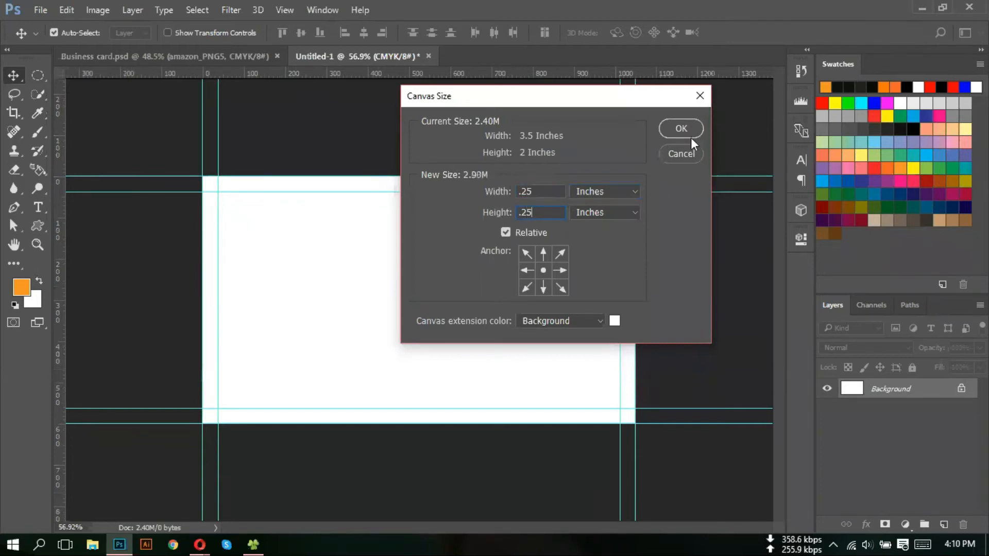
pyautogui.click(681, 128)
# - Add guides at the new top, bottom and left canvas edges
pyautogui.moveTo(435, 74); pyautogui.dragTo(435, 163)
pyautogui.moveTo(449, 73); pyautogui.dragTo(460, 439)
pyautogui.moveTo(63, 218); pyautogui.dragTo(652, 257)
pyautogui.scroll(-2, 397, 218)
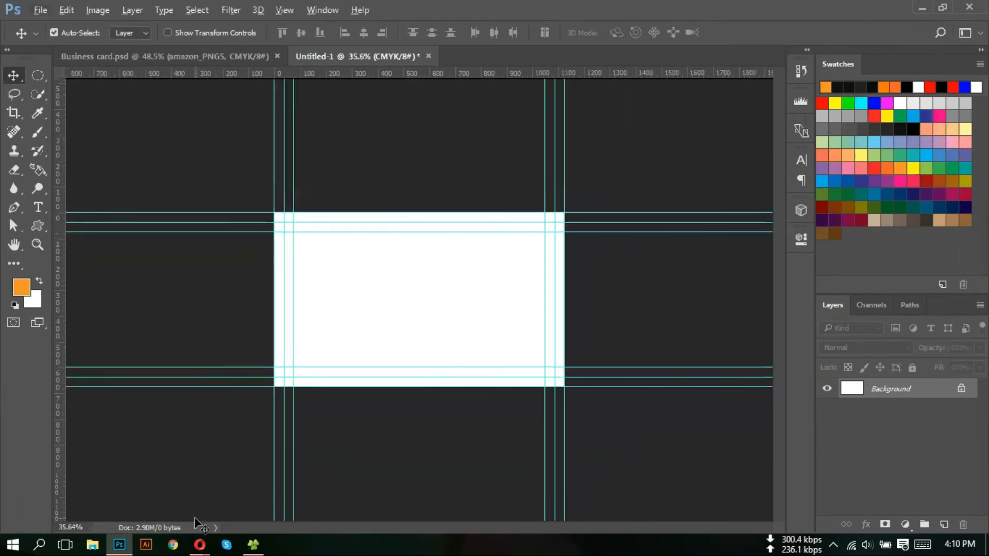
# - View the Opera business card reference, then return to the Business card.psd tab in Photoshop
pyautogui.moveTo(200, 545)
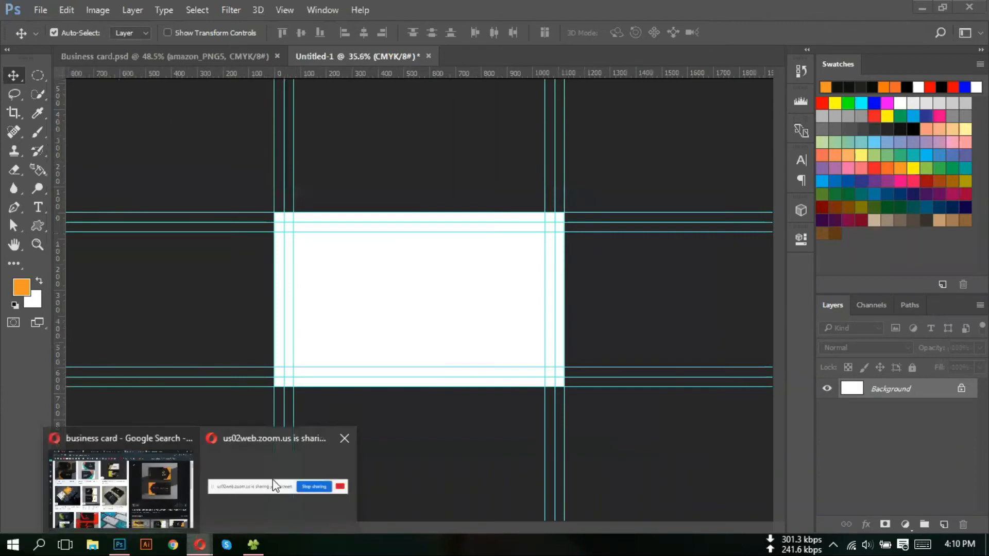
pyautogui.click(137, 505)
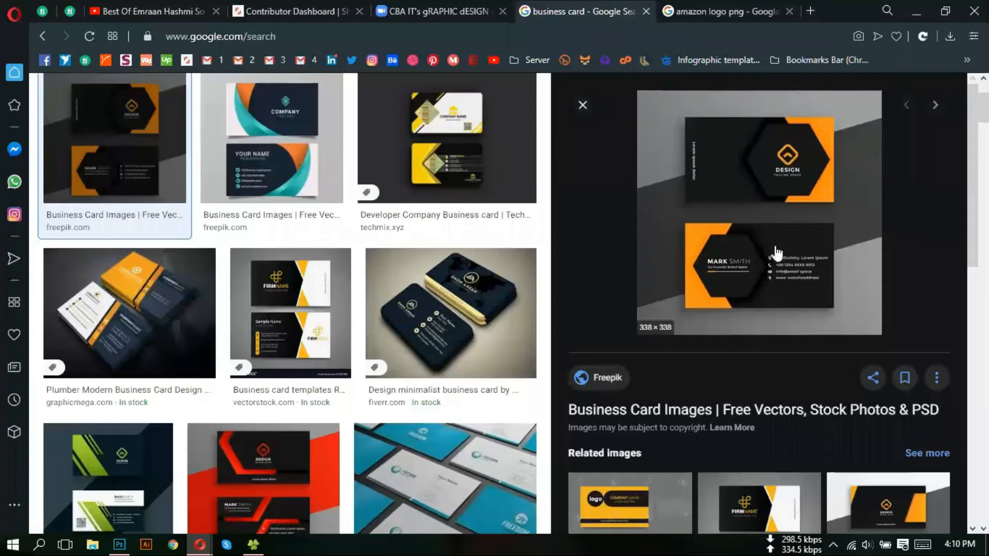
pyautogui.click(124, 548)
pyautogui.click(232, 58)
pyautogui.press('ctrl')
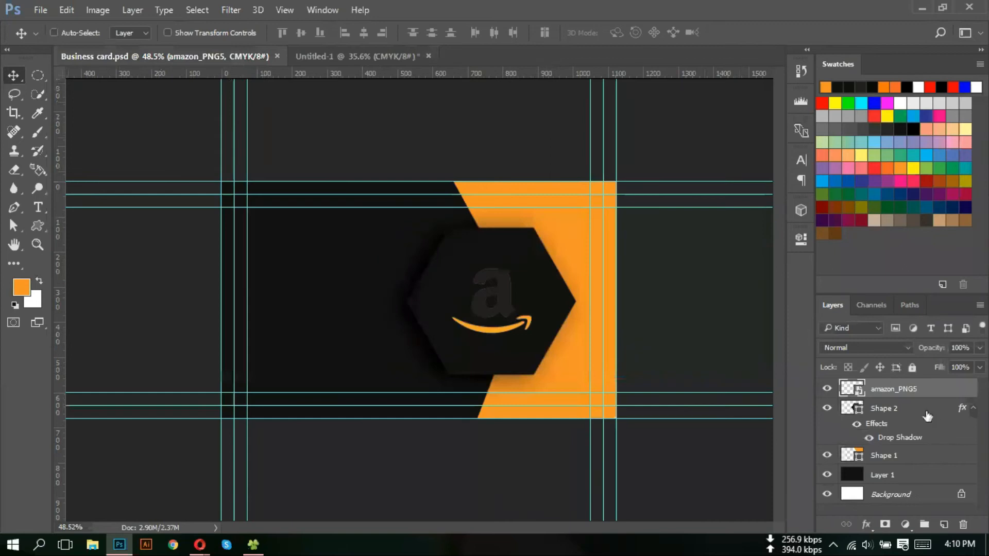
# - Hide the amazon_PNG5 logo and group Shape 2, Shape 1 and Layer 1 into Group 1
pyautogui.keyDown('ctrl'); pyautogui.click(927, 416); pyautogui.keyUp('ctrl')
pyautogui.click(907, 393)
pyautogui.keyDown('ctrl'); pyautogui.click(914, 410); pyautogui.keyUp('ctrl')
pyautogui.click(828, 390)
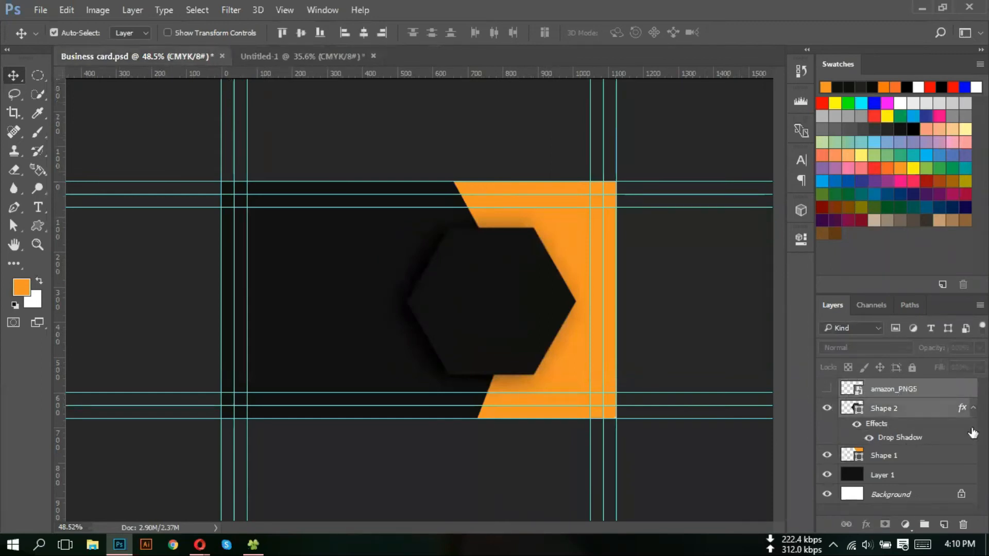
pyautogui.click(931, 390)
pyautogui.click(929, 411)
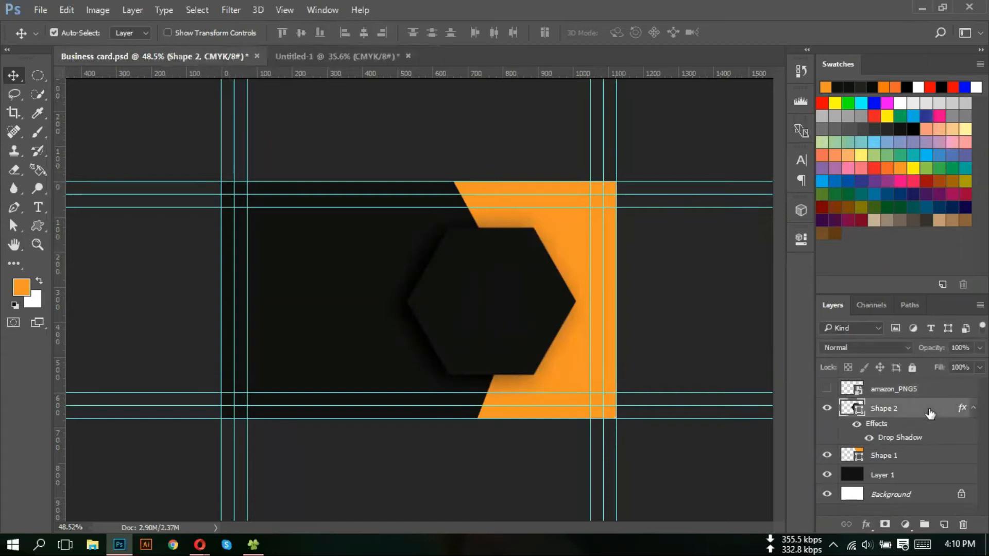
pyautogui.click(924, 438)
pyautogui.keyDown('ctrl'); pyautogui.click(923, 437); pyautogui.keyUp('ctrl')
pyautogui.keyDown('ctrl'); pyautogui.click(920, 456); pyautogui.keyUp('ctrl')
pyautogui.keyDown('ctrl'); pyautogui.click(920, 476); pyautogui.keyUp('ctrl')
pyautogui.hotkey('ctrl', 'g')
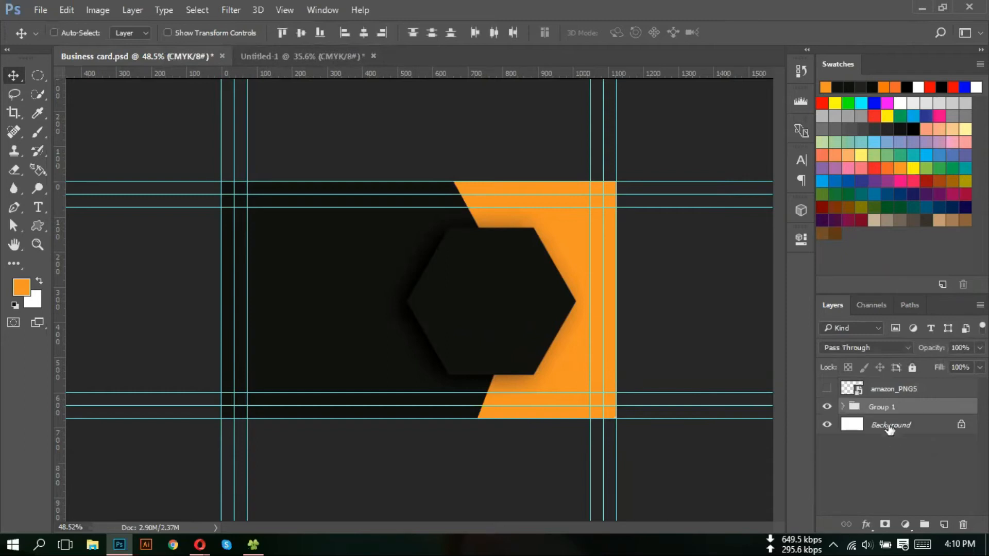
pyautogui.click(827, 407)
pyautogui.click(827, 407)
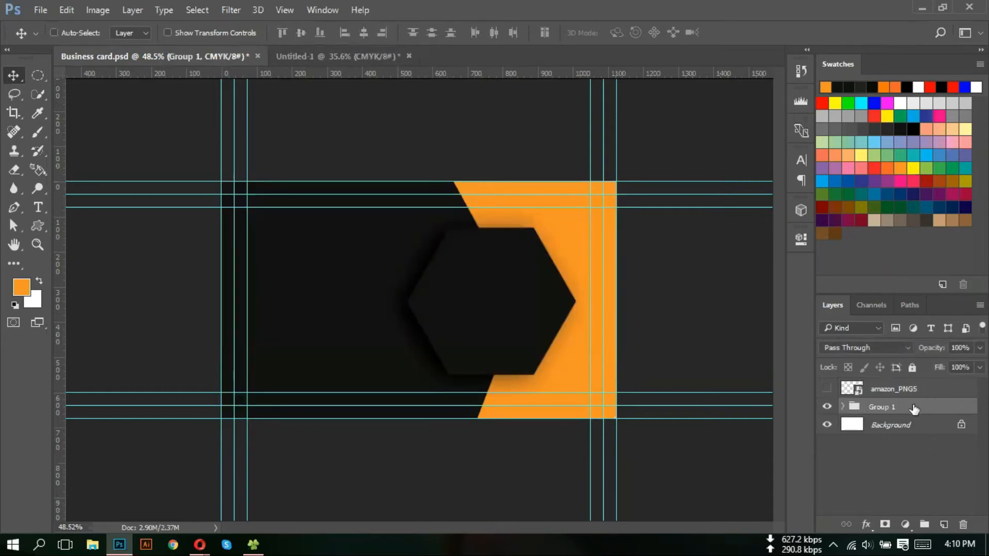
# - Drag Group 1 from Business card.psd into the Untitled-1 document
pyautogui.hotkey('ctrl', 'Tab')
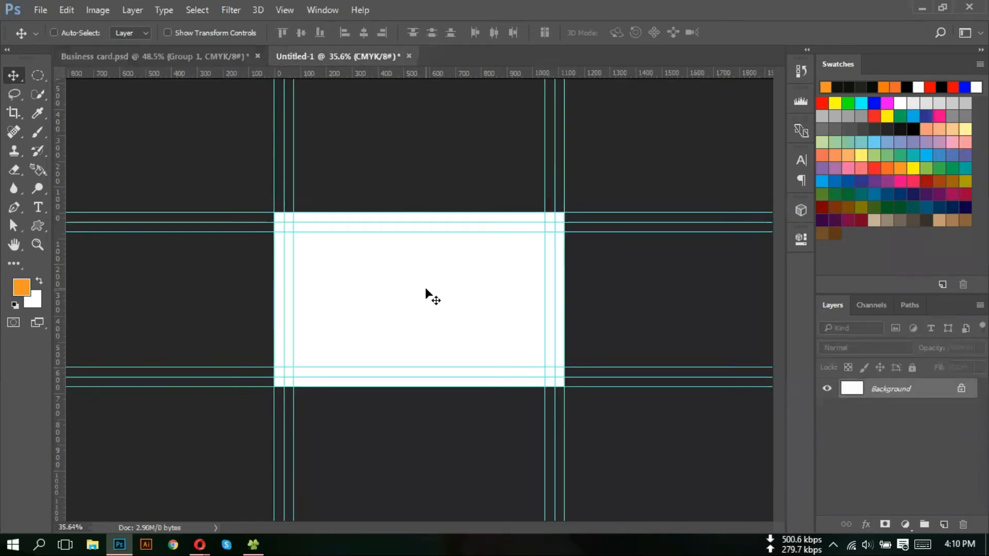
pyautogui.click(185, 57)
pyautogui.moveTo(928, 409); pyautogui.dragTo(390, 305)
pyautogui.hotkey('ctrl', 'Tab')
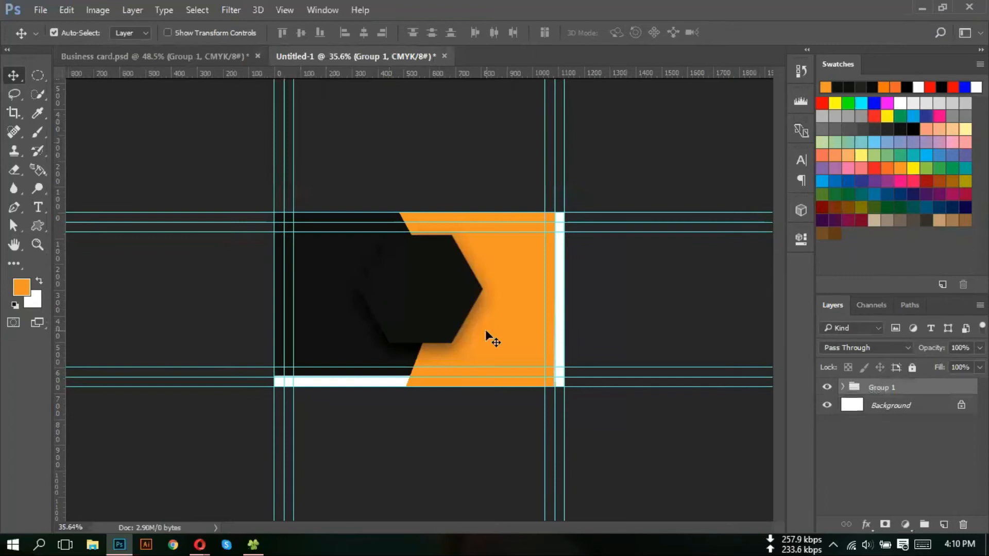
# - Reposition the shapes and hexagon so they fill Untitled-1's bleed area
pyautogui.scroll(2, 516, 297)
pyautogui.moveTo(493, 319); pyautogui.dragTo(585, 352)
pyautogui.hotkey('ctrl', 'z')
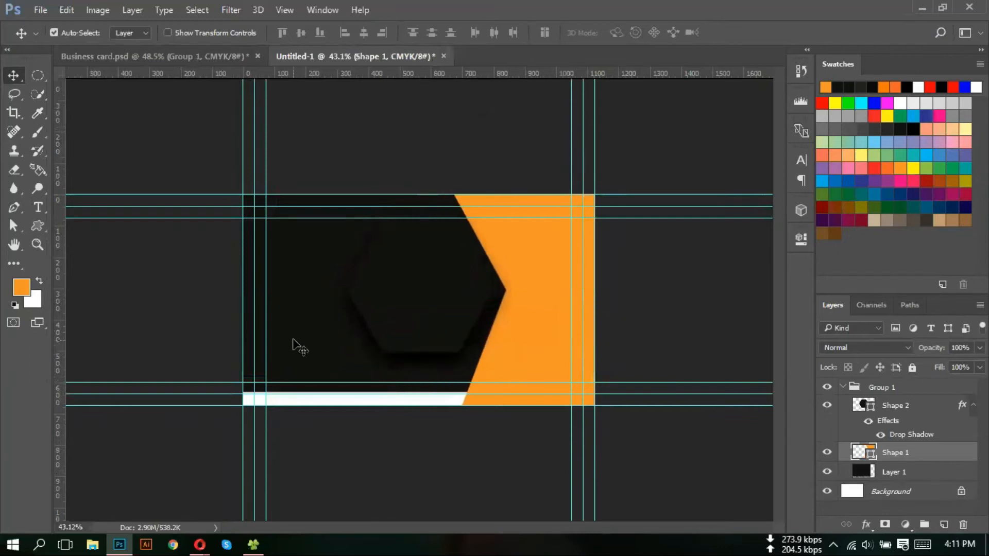
pyautogui.moveTo(306, 339); pyautogui.dragTo(360, 328)
pyautogui.moveTo(431, 294); pyautogui.dragTo(420, 311)
pyautogui.click(555, 278)
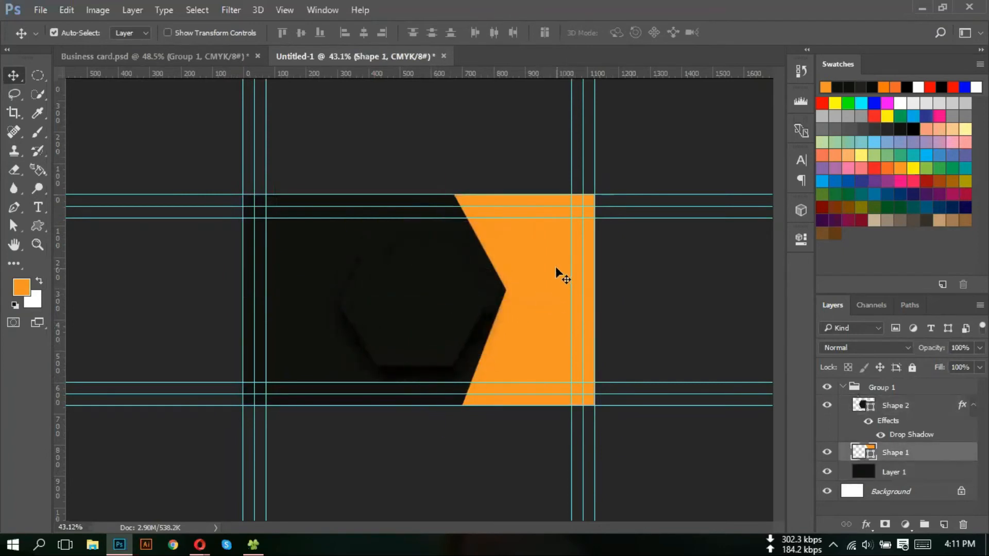
# - Review the Opera reference card, minimize Opera, and open Task Manager from the taskbar
pyautogui.moveTo(193, 550)
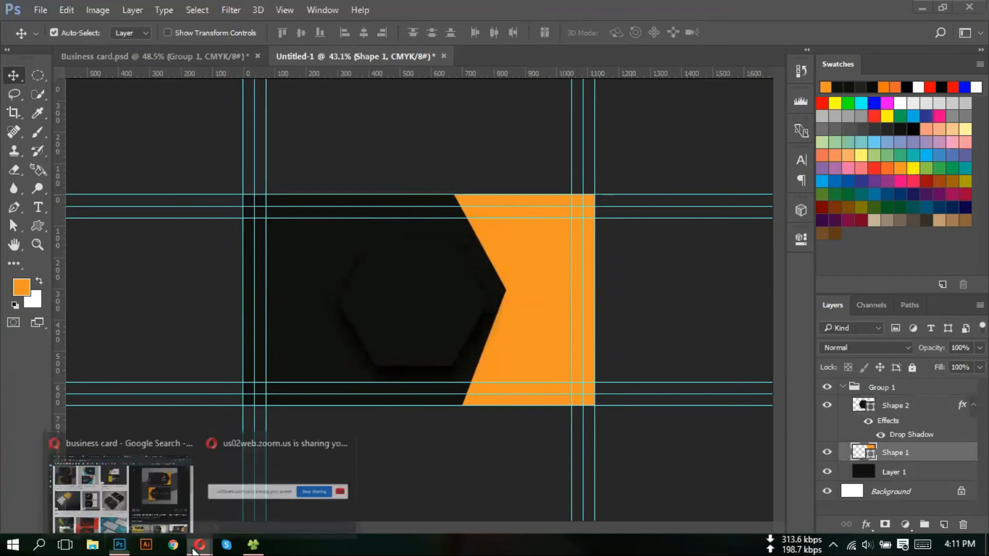
pyautogui.click(131, 508)
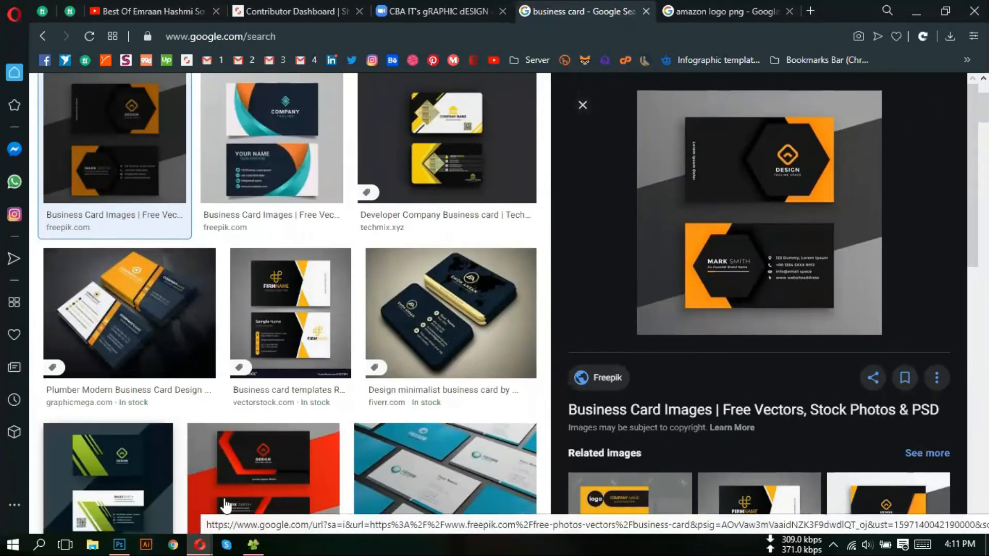
pyautogui.click(916, 11)
pyautogui.rightClick(403, 550)
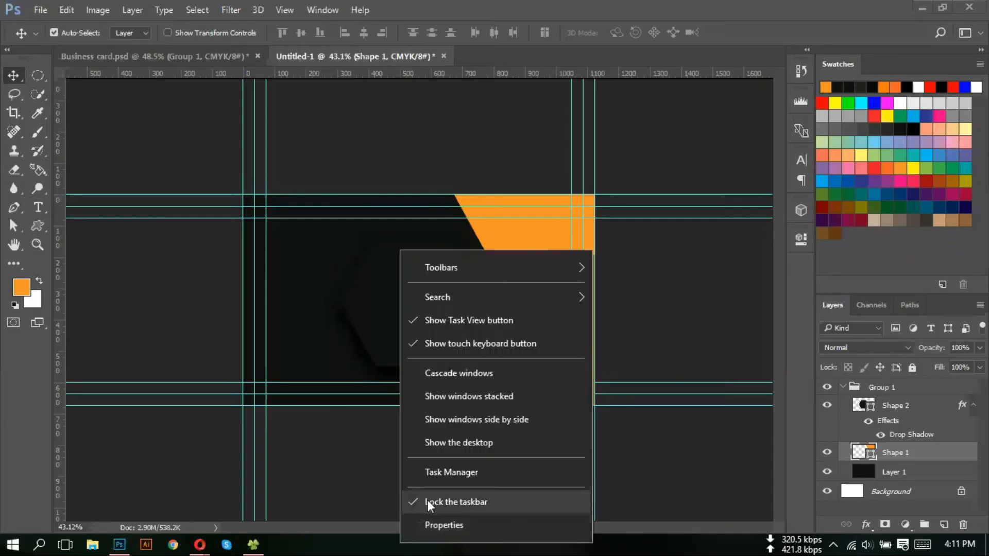
pyautogui.click(441, 472)
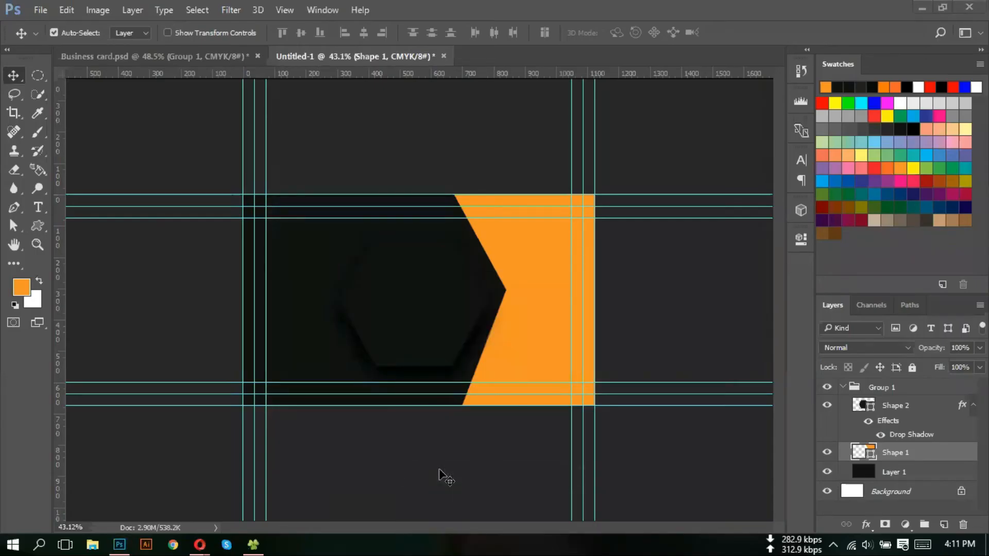
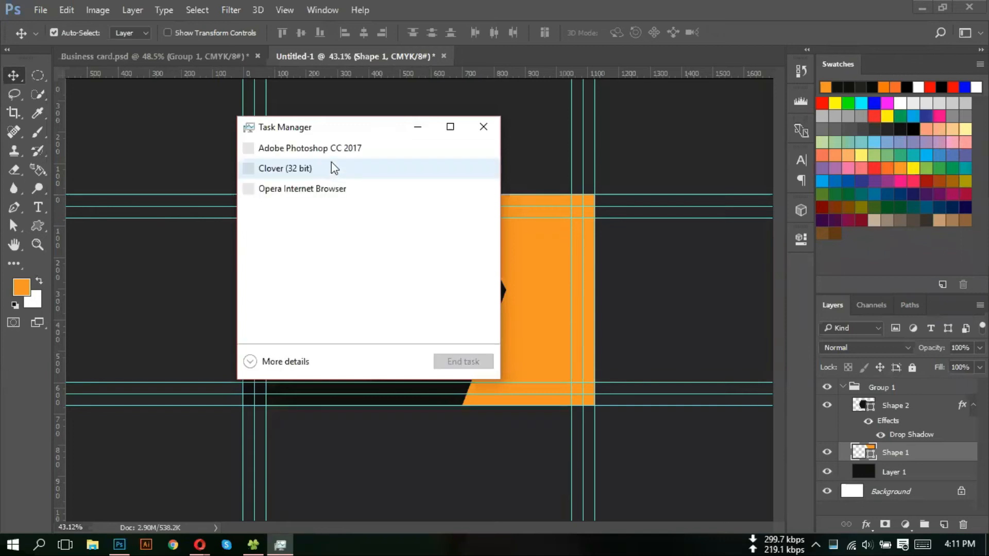
# - End the Adobe Illustrator CC 2018 task in Task Manager, then close Task Manager
pyautogui.click(334, 150)
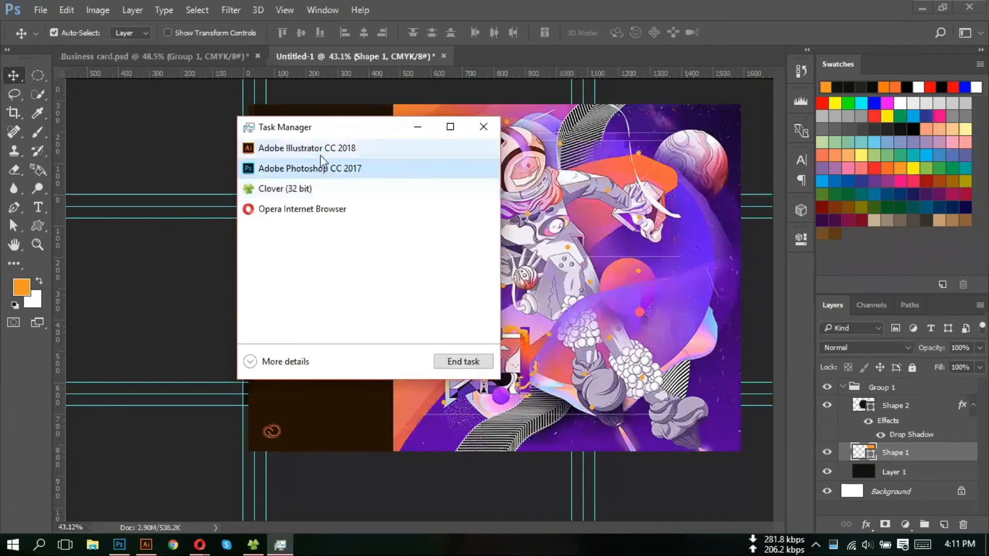
pyautogui.click(321, 150)
pyautogui.click(474, 362)
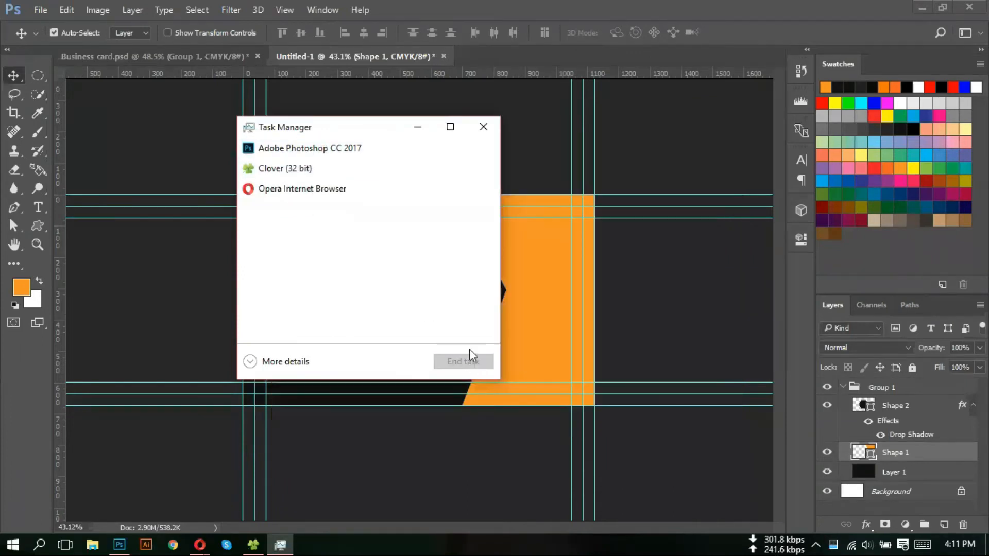
pyautogui.click(483, 127)
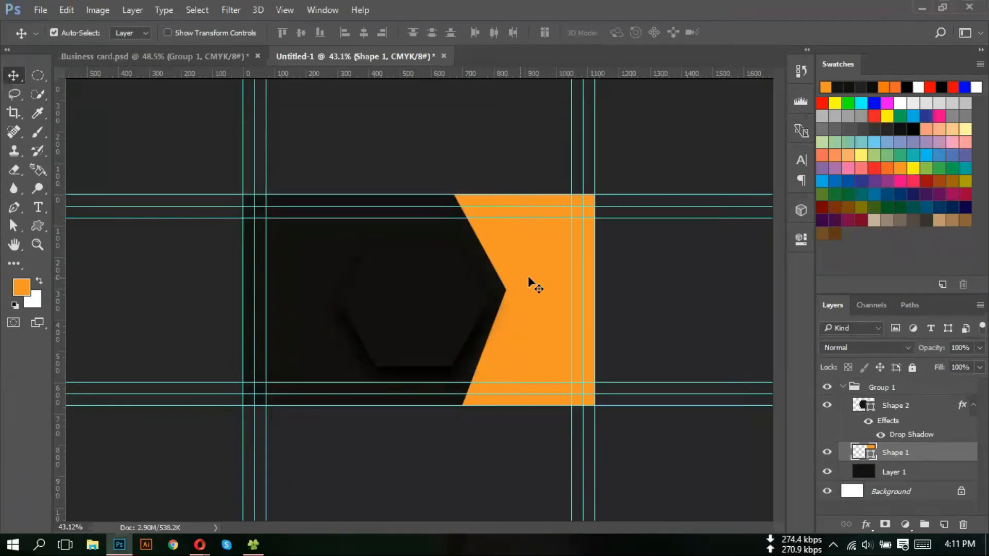
# - Flip the orange shape horizontally and move it to the card's left side
pyautogui.hotkey('ctrl', 't')
pyautogui.moveTo(539, 273); pyautogui.dragTo(539, 283)
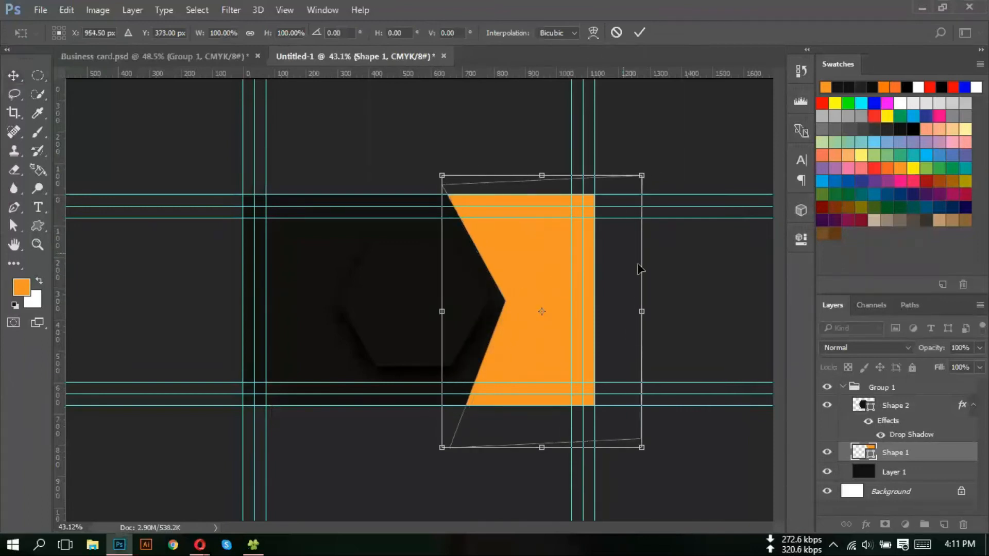
pyautogui.rightClick(530, 243)
pyautogui.click(516, 236)
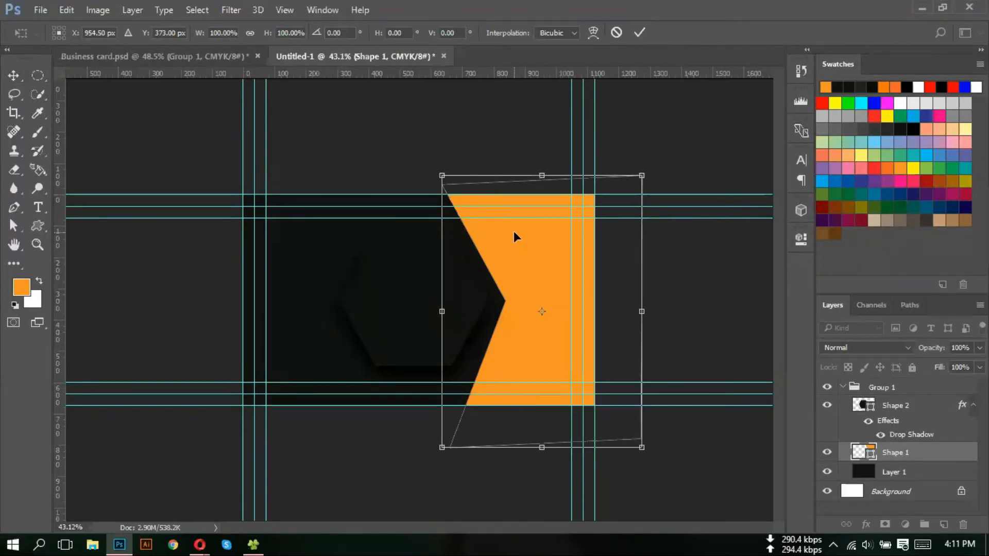
pyautogui.rightClick(521, 271)
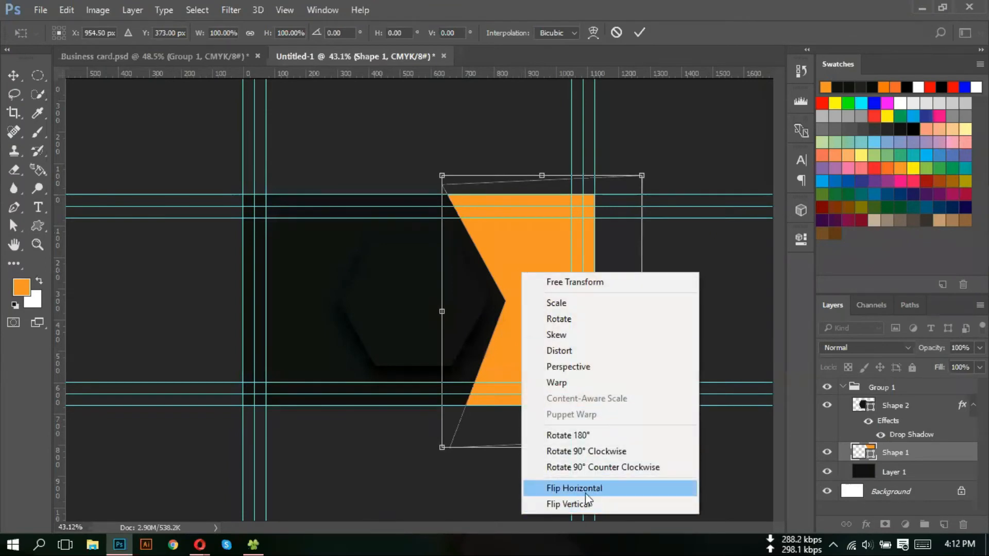
pyautogui.click(604, 490)
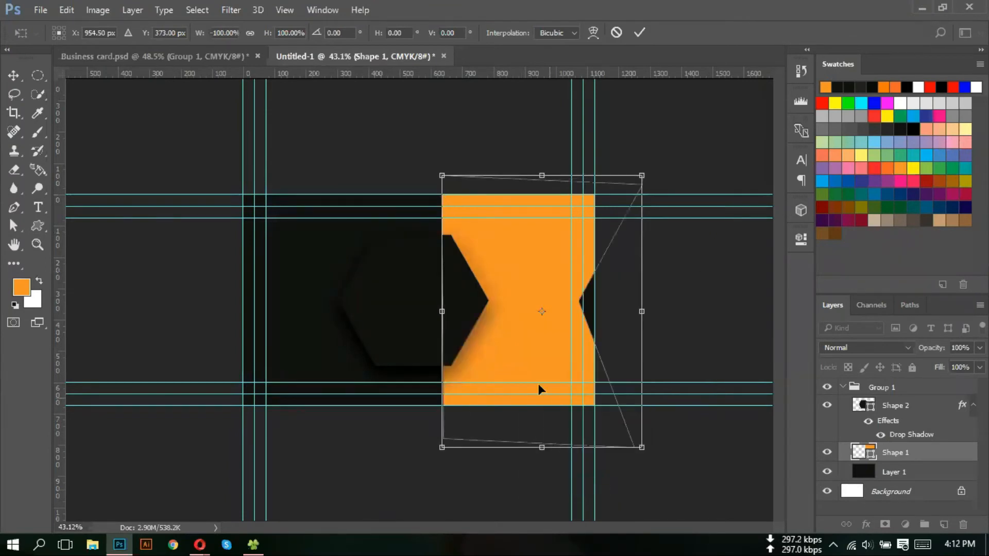
pyautogui.press('Return')
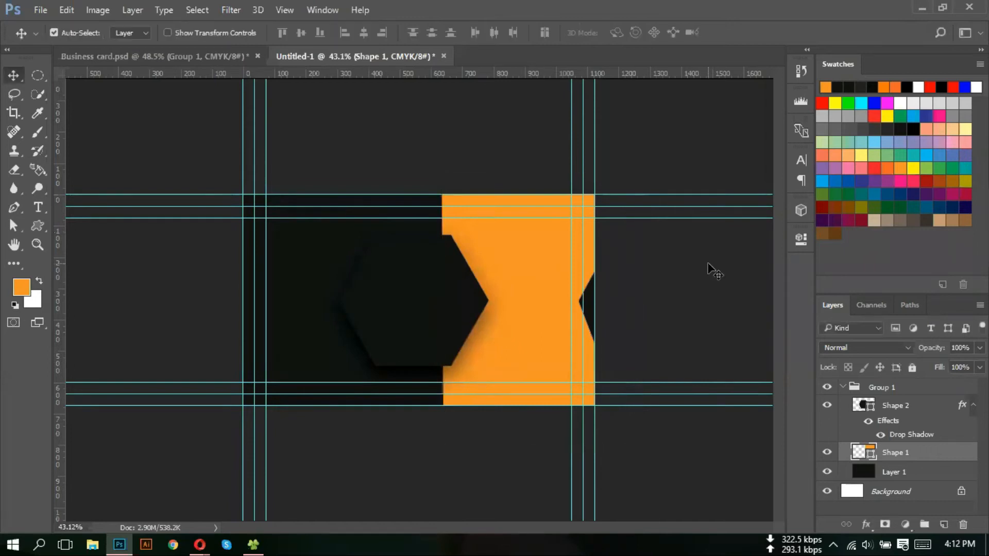
pyautogui.moveTo(505, 293); pyautogui.dragTo(296, 295)
# - Move the shadowed hexagon left and scale it down to about 95.5%
pyautogui.moveTo(447, 295); pyautogui.dragTo(379, 301)
pyautogui.hotkey('ctrl', 't')
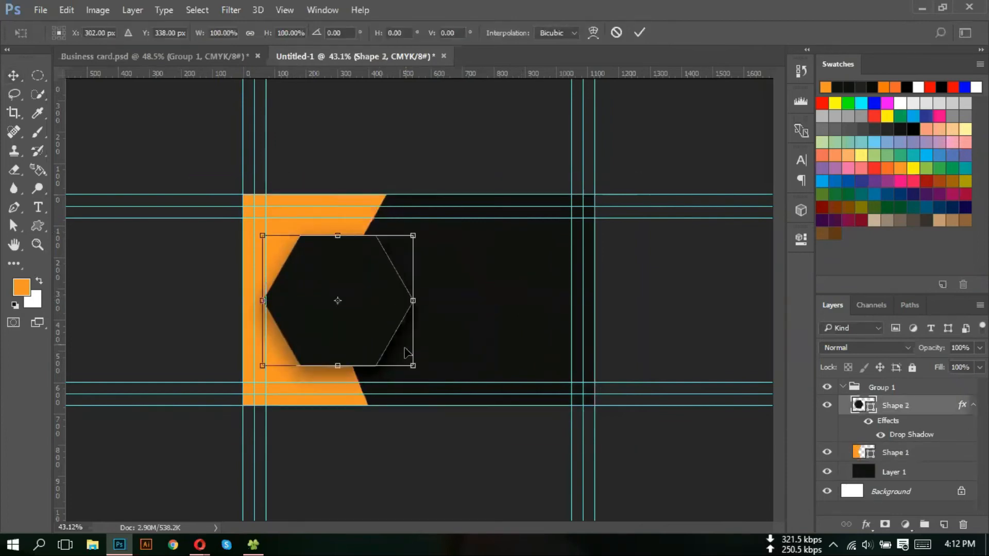
pyautogui.moveTo(412, 367); pyautogui.dragTo(412, 368)
pyautogui.press('Return')
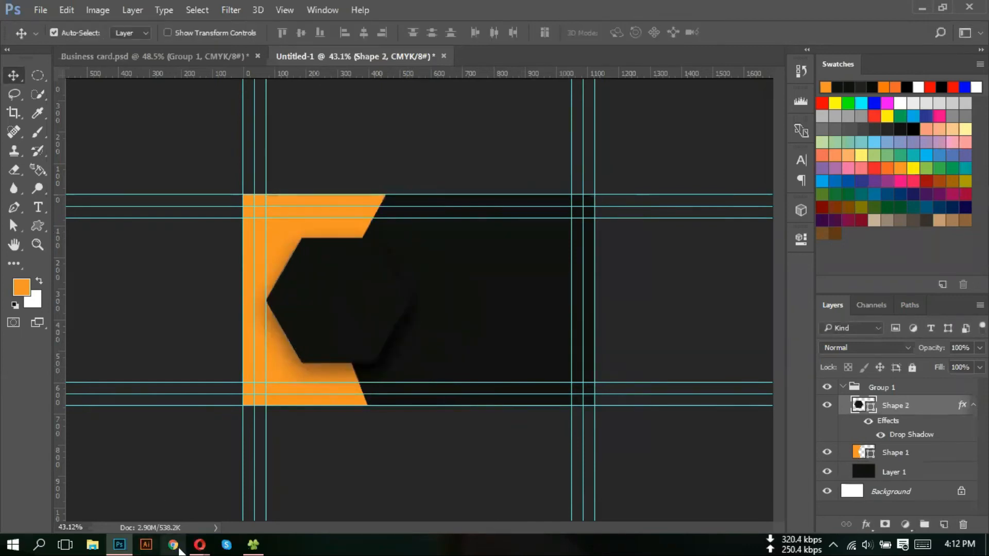
pyautogui.moveTo(199, 550)
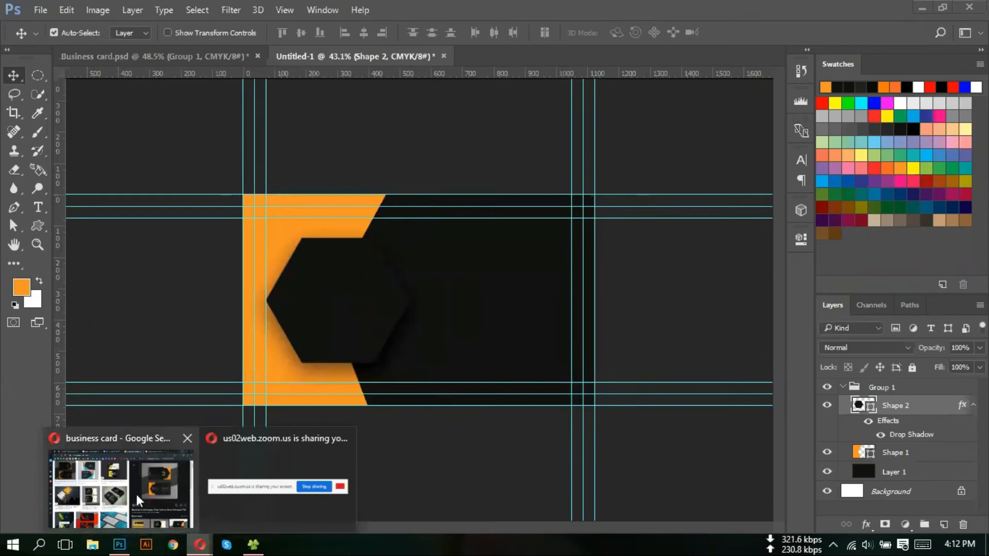
pyautogui.moveTo(135, 493)
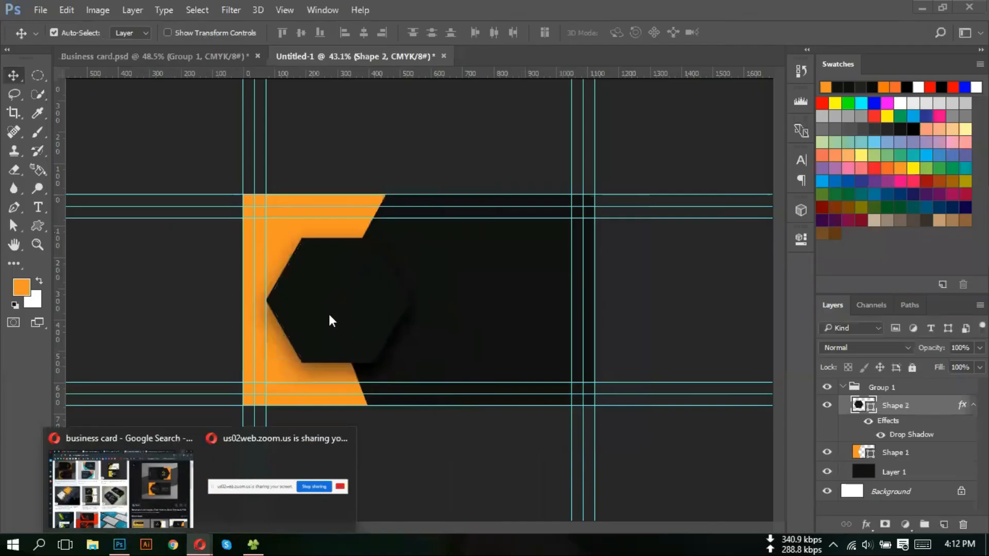
pyautogui.scroll(3, 341, 315)
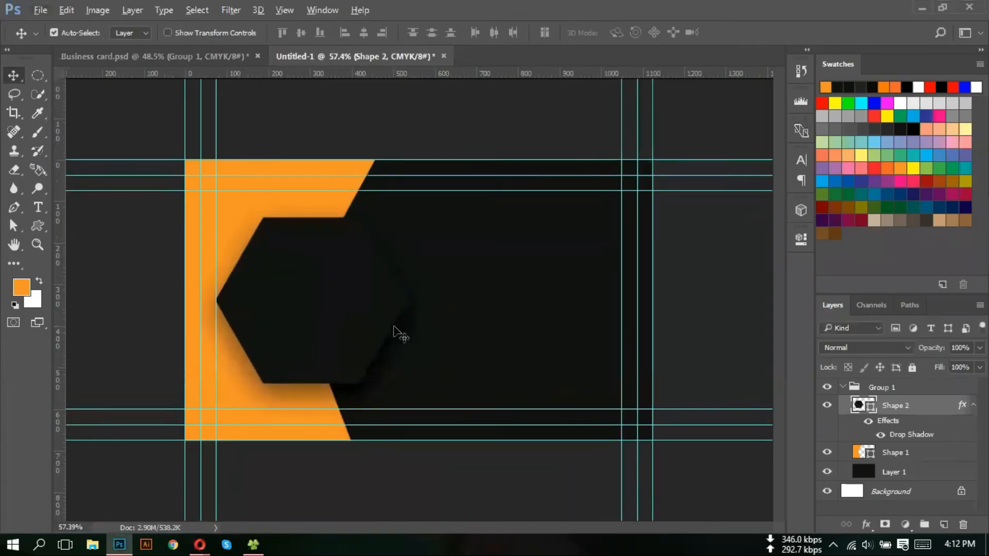
# - Collapse Group 1, add a new layer, and type the placeholder name on the hexagon
pyautogui.click(848, 387)
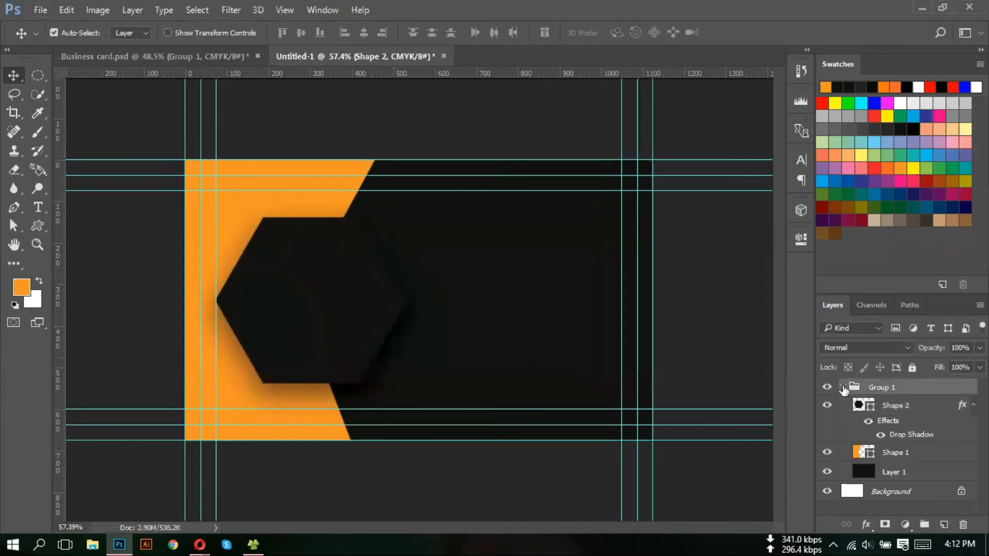
pyautogui.click(843, 387)
pyautogui.click(943, 526)
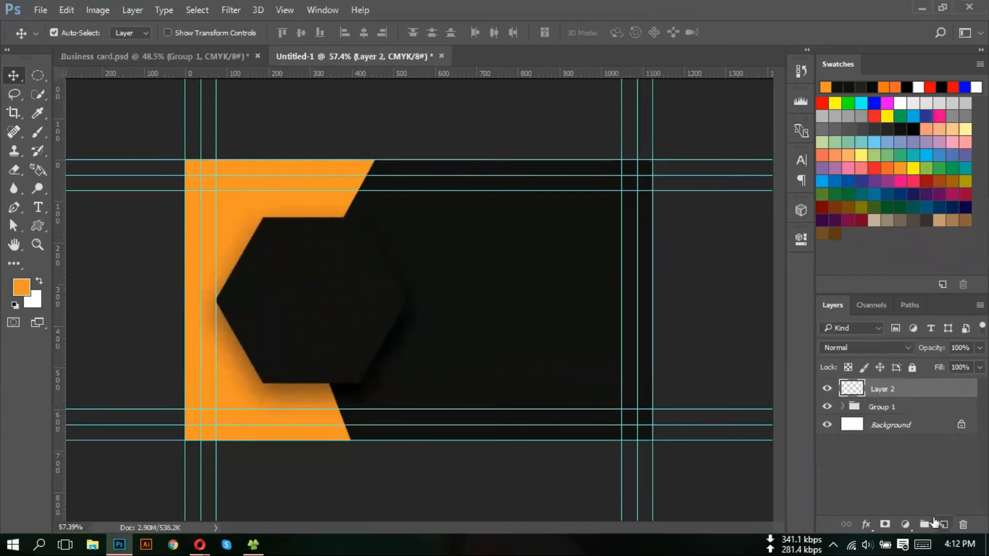
pyautogui.press('t')
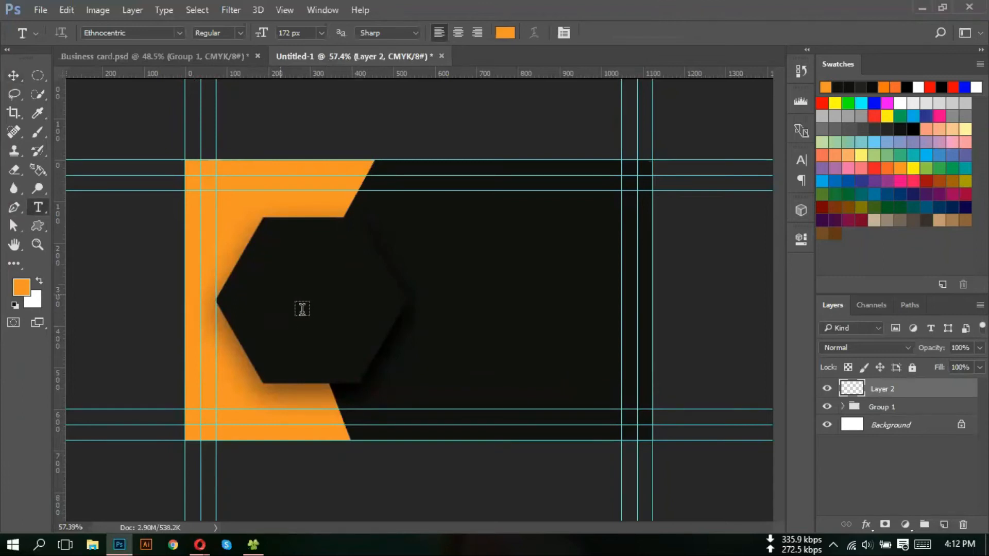
pyautogui.click(280, 291)
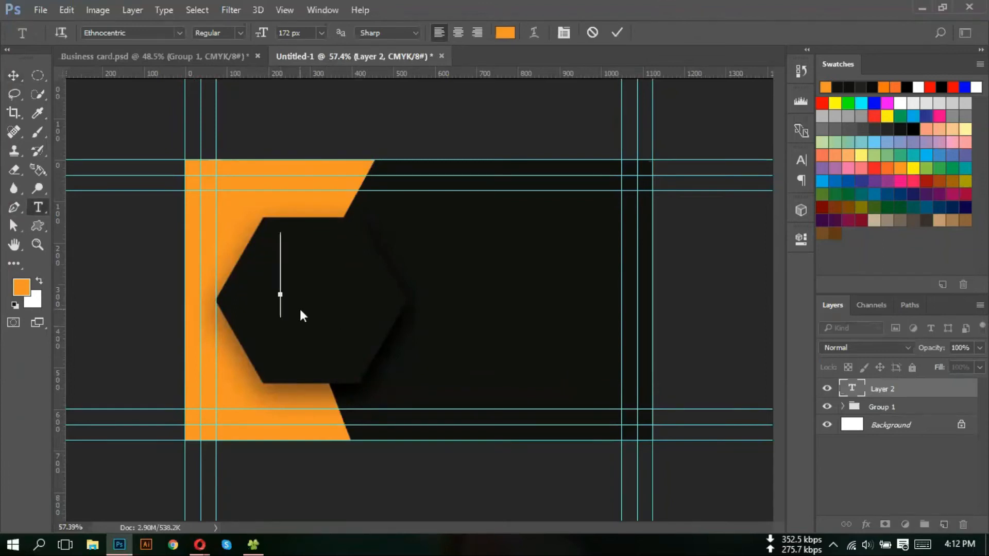
pyautogui.write('JH ')
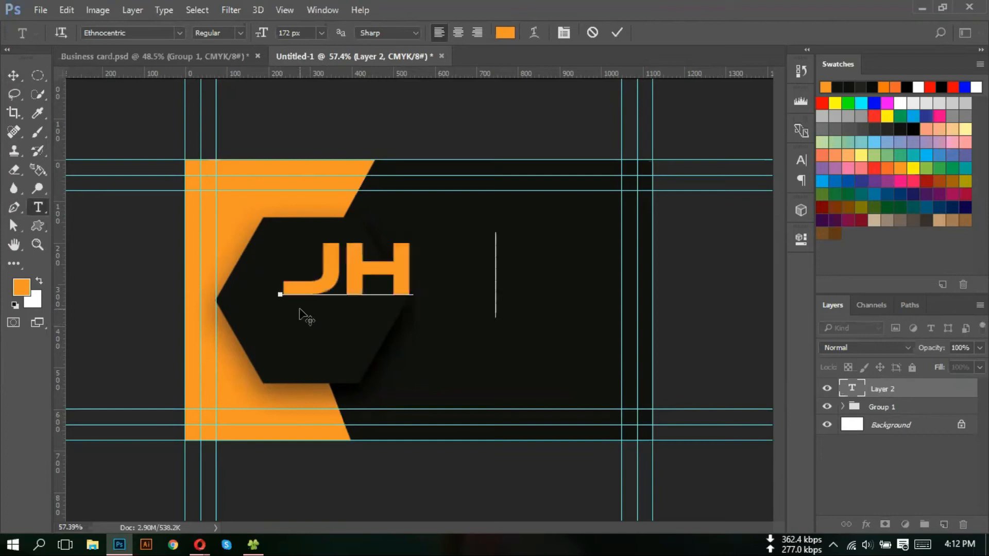
pyautogui.write('N D')
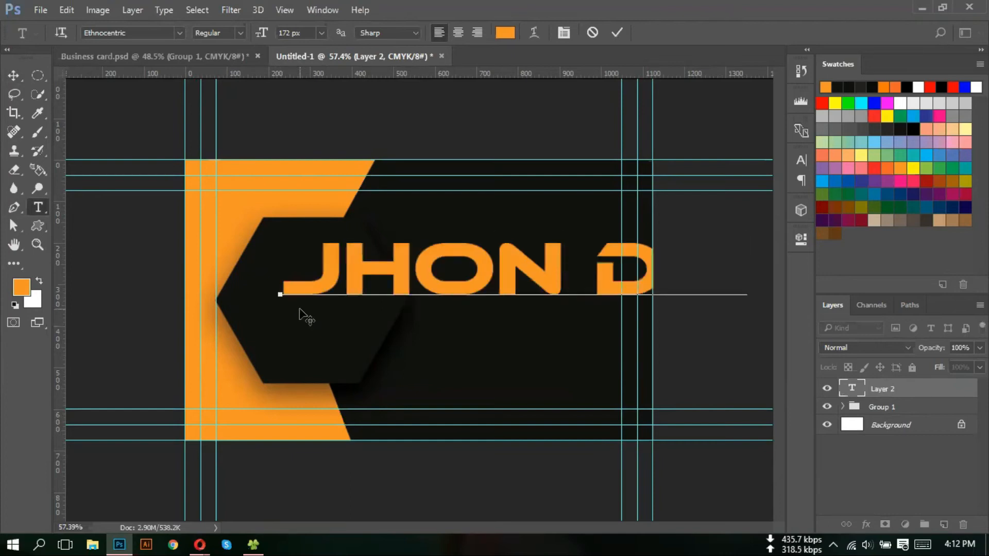
pyautogui.click(13, 76)
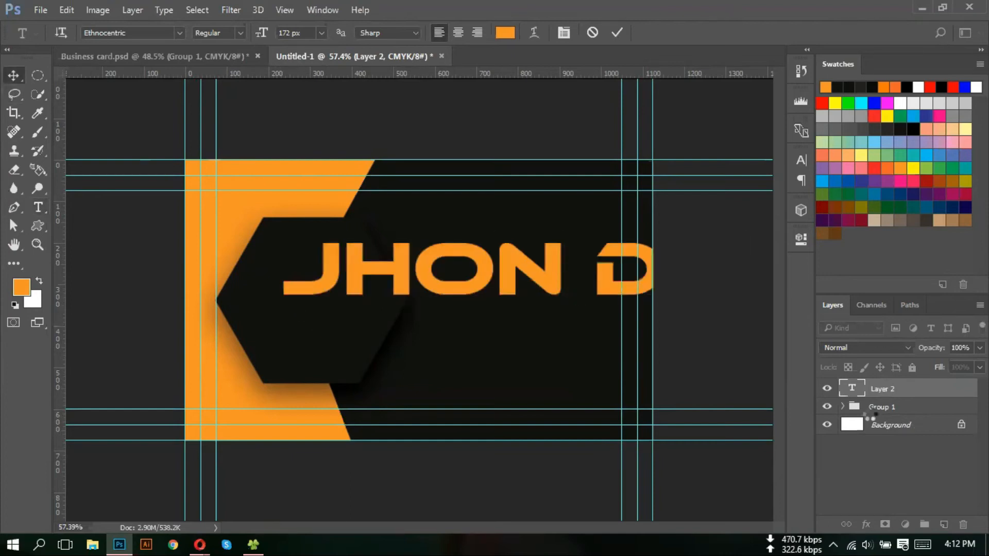
# - Resize the name text to 51 px and move it toward the hexagon's left side
pyautogui.press('t')
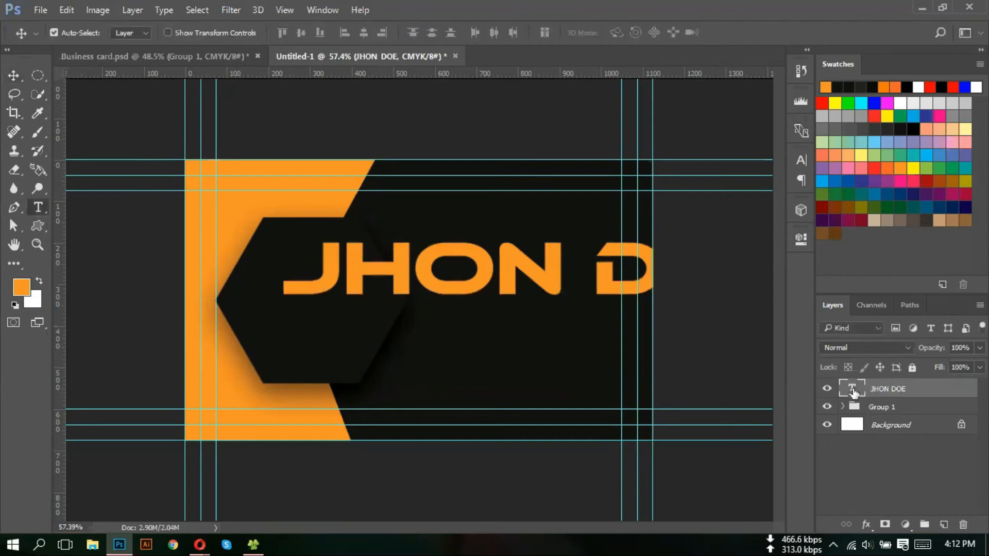
pyautogui.press('Return')
pyautogui.scroll(-20, 300, 33)
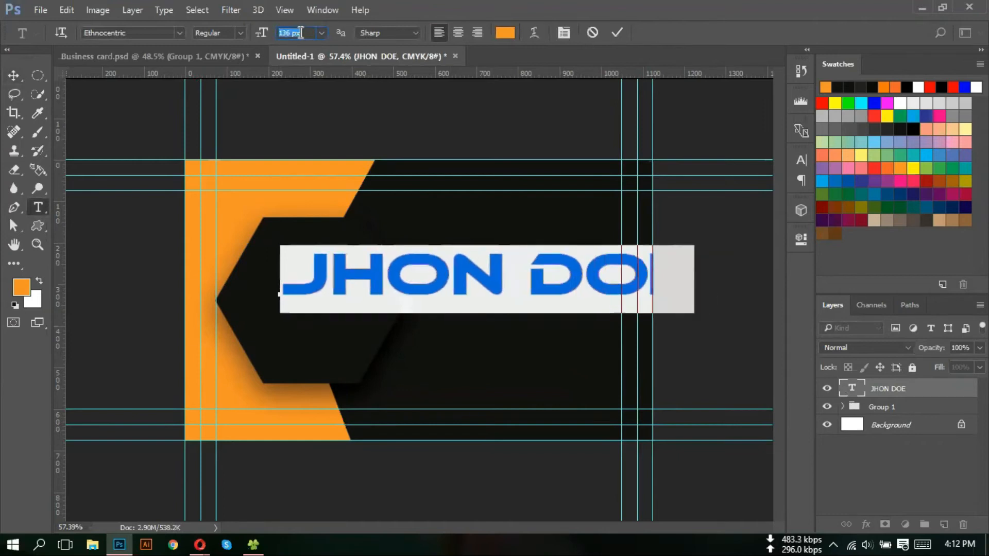
pyautogui.scroll(-20, 301, 32)
pyautogui.scroll(-20, 301, 32)
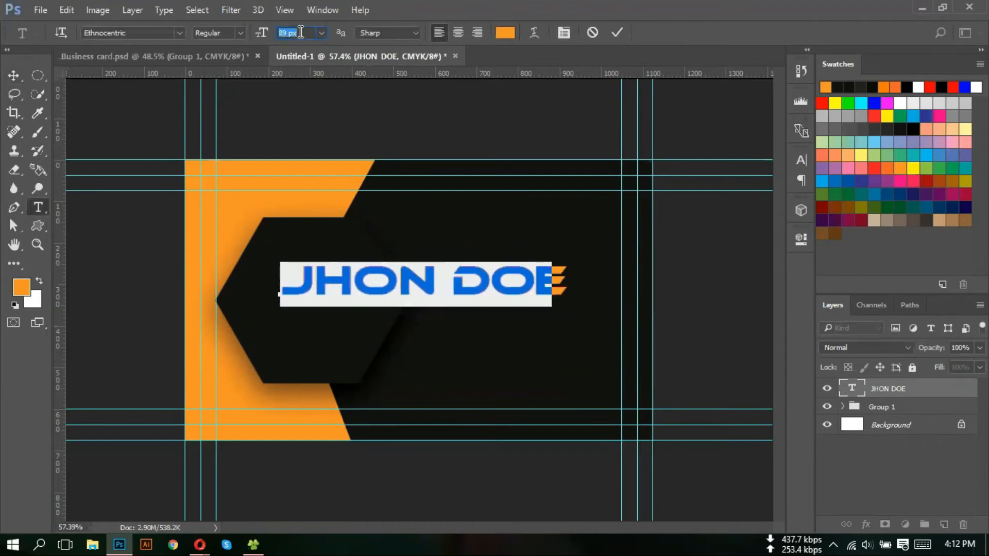
pyautogui.scroll(-10, 301, 32)
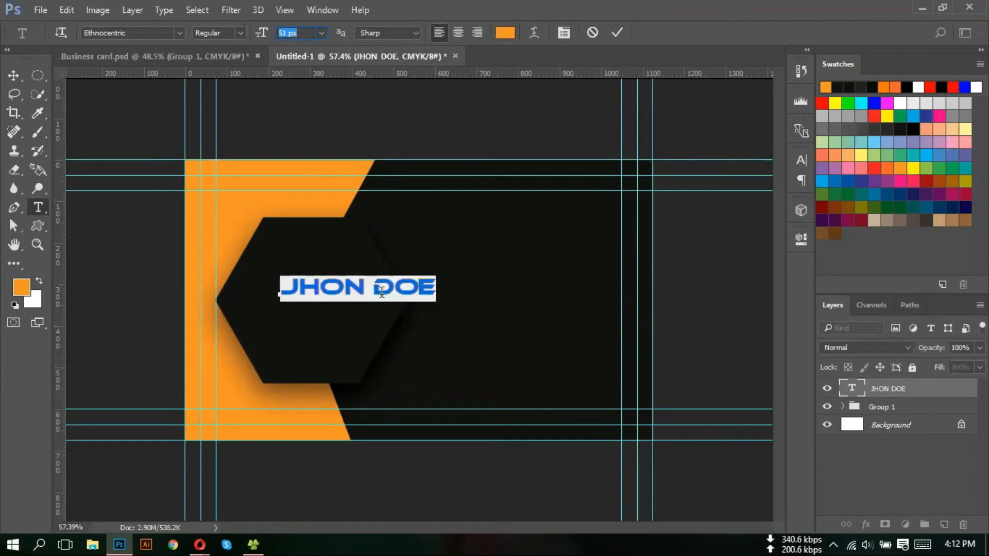
pyautogui.click(15, 76)
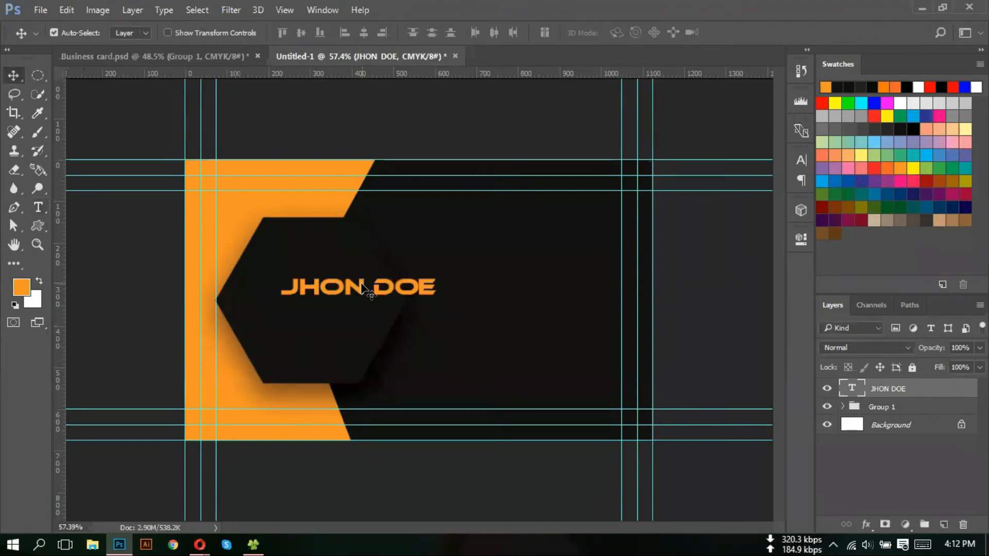
pyautogui.moveTo(362, 289); pyautogui.dragTo(315, 291)
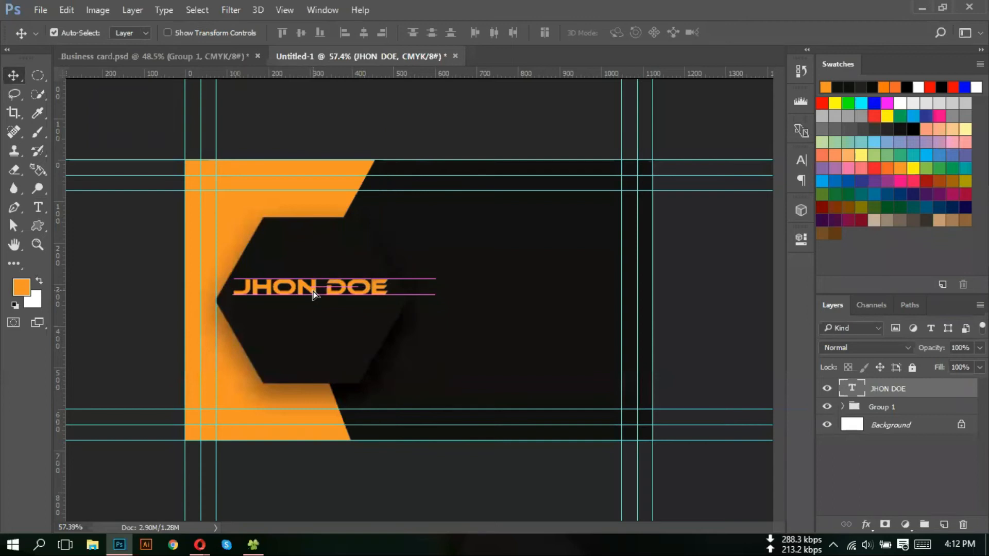
pyautogui.scroll(2, 320, 305)
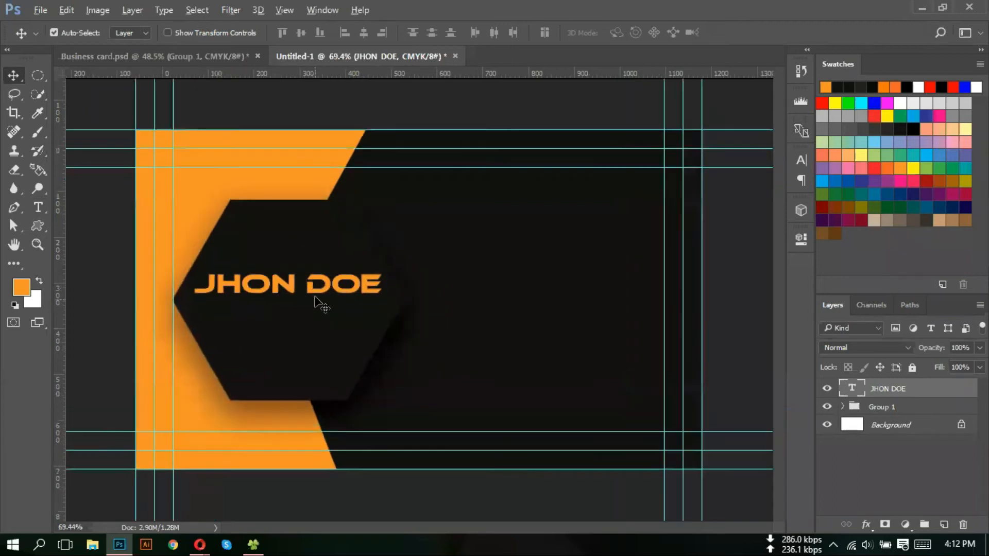
# - Change the name's font to Nexa Bold, then reposition and scale it on the hexagon
pyautogui.doubleClick(849, 389)
pyautogui.click(152, 33)
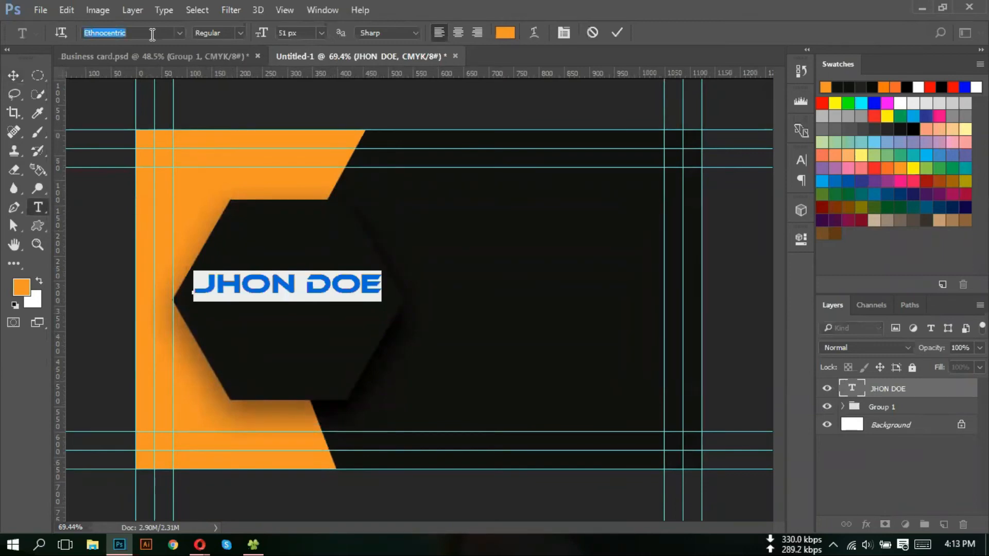
pyautogui.write('Nexa')
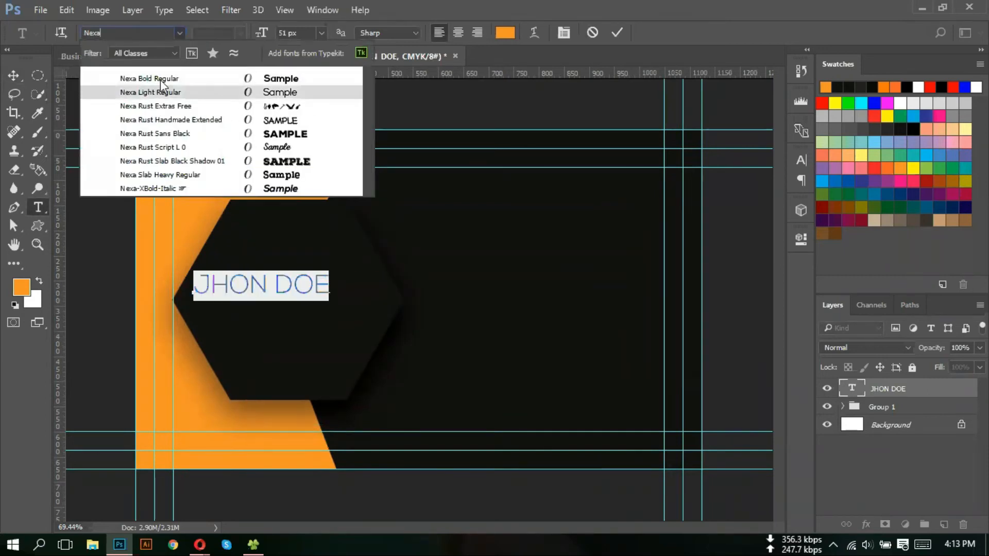
pyautogui.click(164, 81)
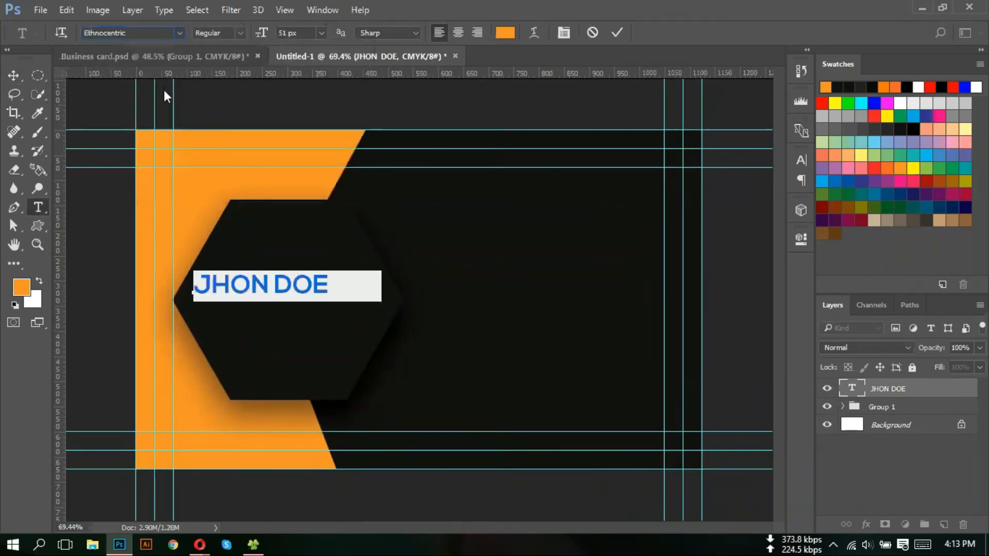
pyautogui.click(14, 76)
pyautogui.moveTo(314, 291)
pyautogui.mouseDown()
pyautogui.moveTo(340, 278)
pyautogui.moveTo(332, 294)
pyautogui.mouseUp()
pyautogui.hotkey('ctrl', 't')
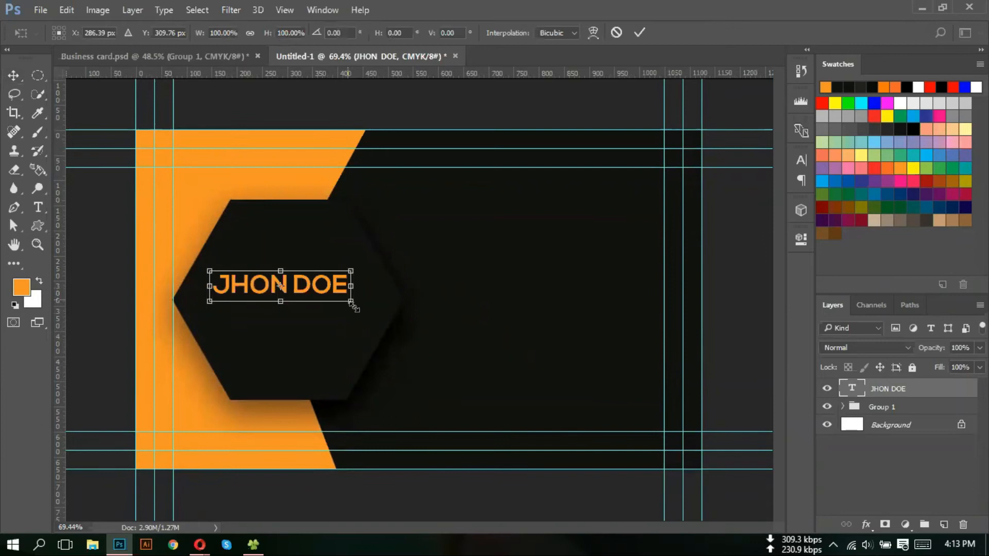
pyautogui.moveTo(360, 316); pyautogui.dragTo(364, 318)
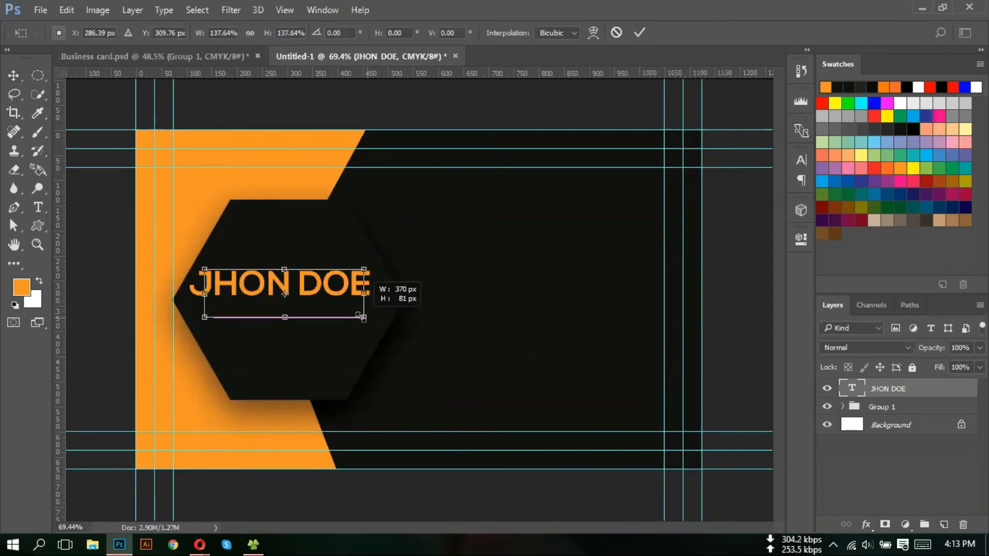
pyautogui.press('Return')
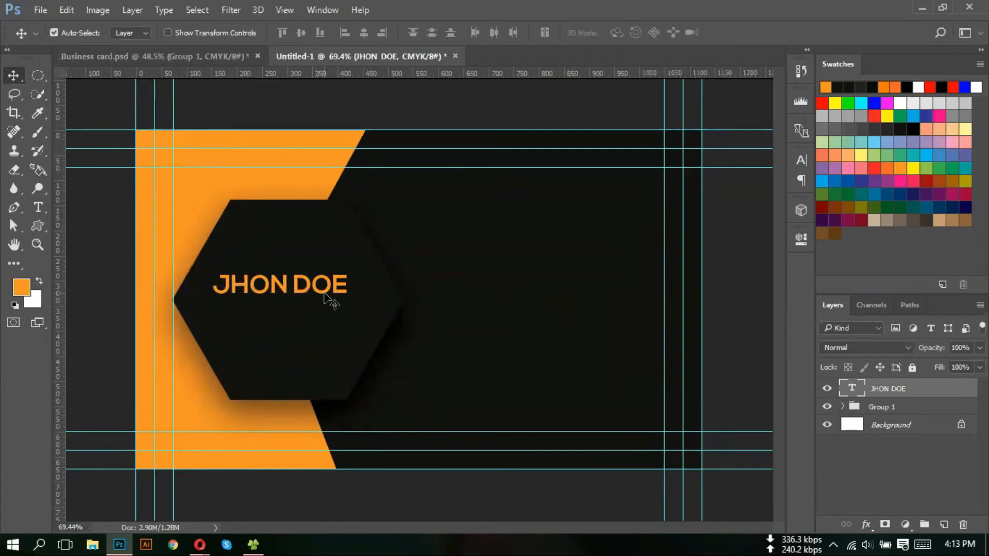
pyautogui.scroll(2, 331, 309)
pyautogui.moveTo(318, 291); pyautogui.dragTo(329, 292)
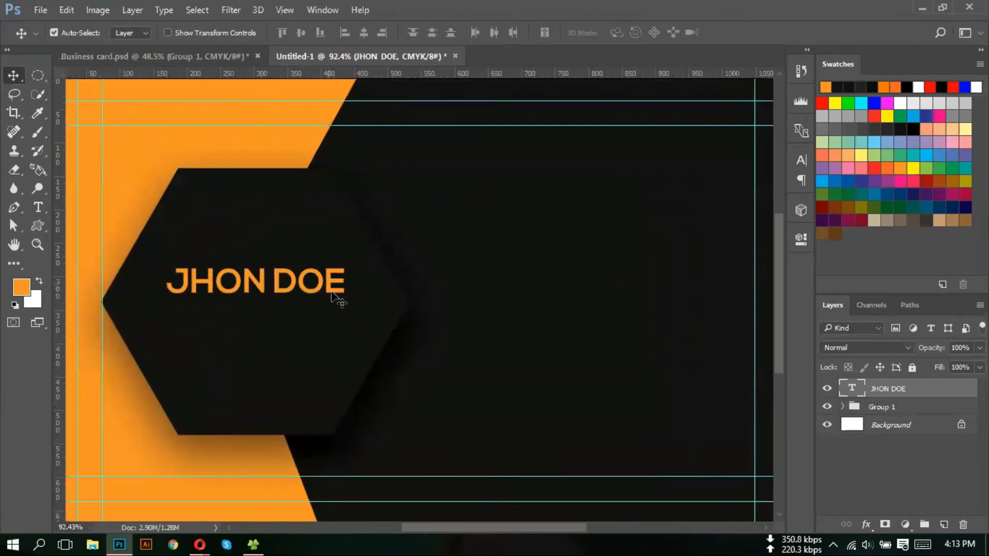
# - Set the name to 56 px and place it slightly left and lower in the hexagon's upper half
pyautogui.doubleClick(853, 389)
pyautogui.click(297, 33)
pyautogui.press('Up')
pyautogui.press('Up')
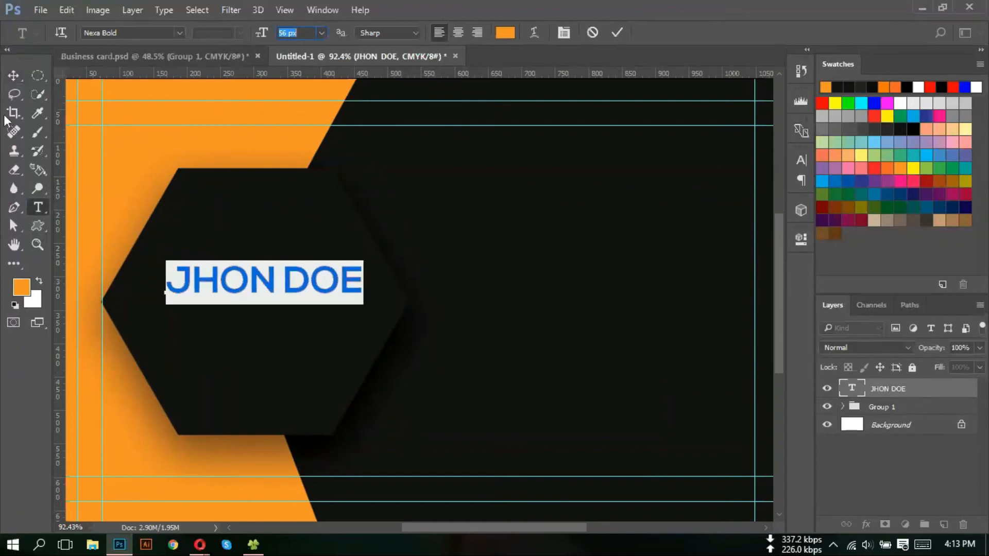
pyautogui.click(13, 75)
pyautogui.moveTo(274, 282); pyautogui.dragTo(265, 287)
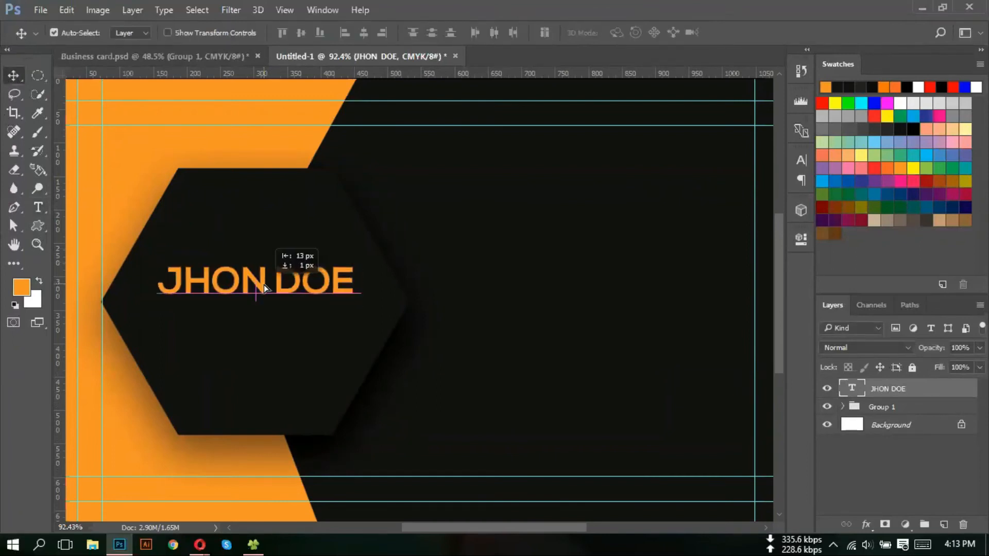
pyautogui.scroll(-2, 353, 304)
pyautogui.moveTo(286, 237); pyautogui.dragTo(287, 245)
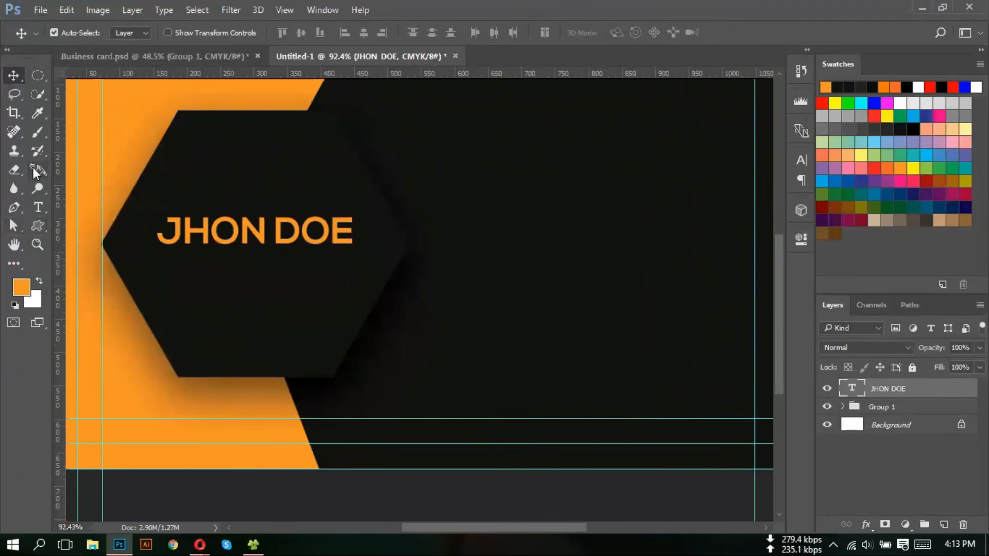
# - Type 'Graphic Designer' and align it under the name's left edge
pyautogui.click(39, 208)
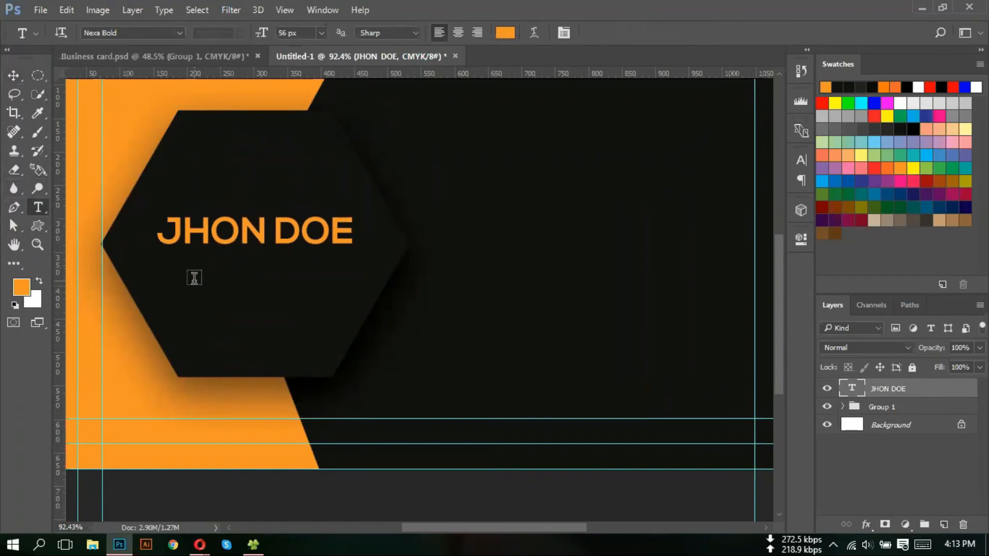
pyautogui.click(195, 279)
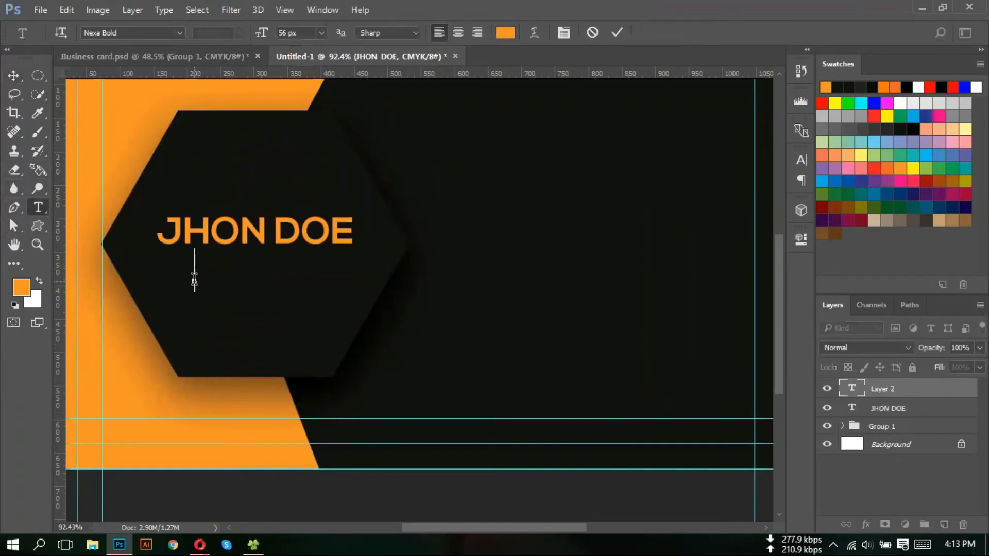
pyautogui.write('Graphic Desi')
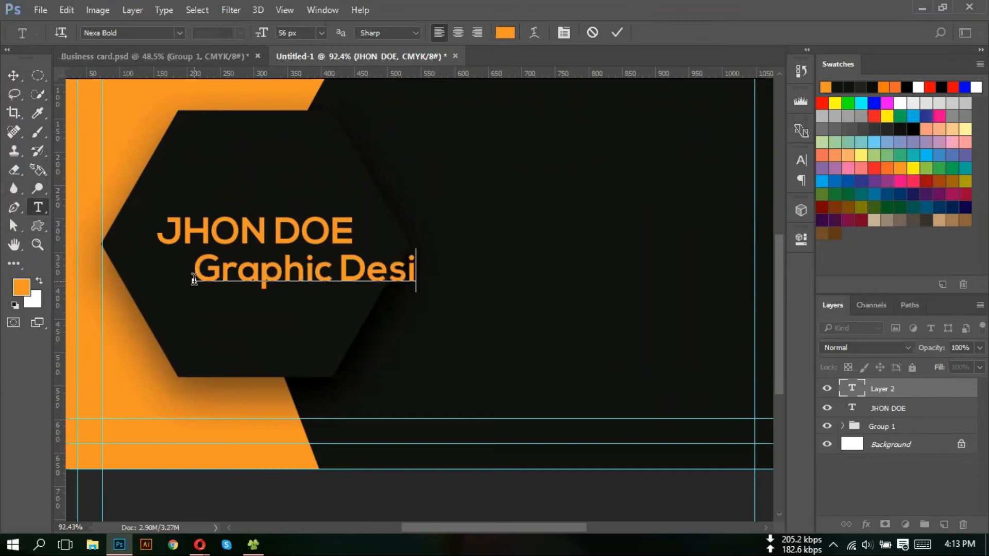
pyautogui.write('gnwe')
pyautogui.press('BackSpace')
pyautogui.press('BackSpace')
pyautogui.write('er')
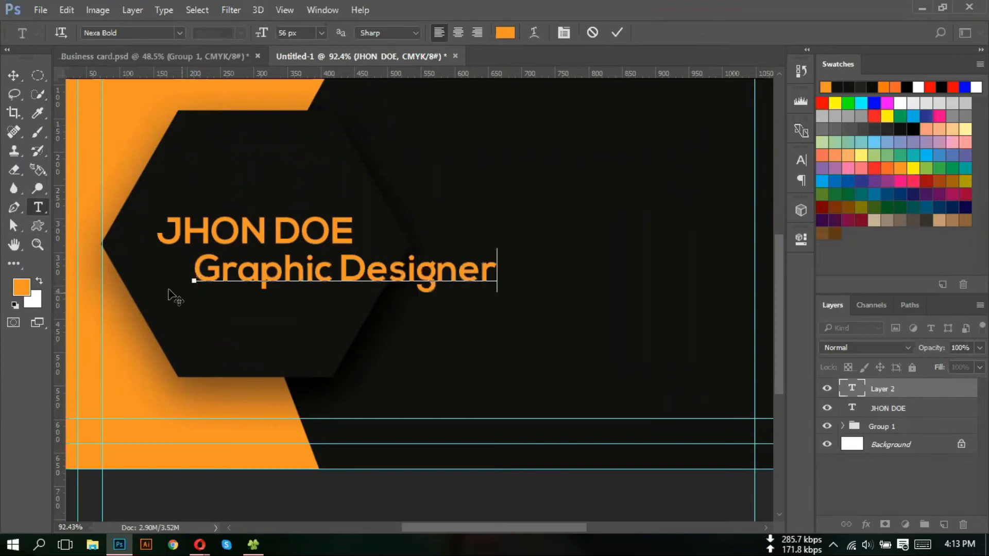
pyautogui.click(14, 75)
pyautogui.moveTo(421, 280); pyautogui.dragTo(385, 281)
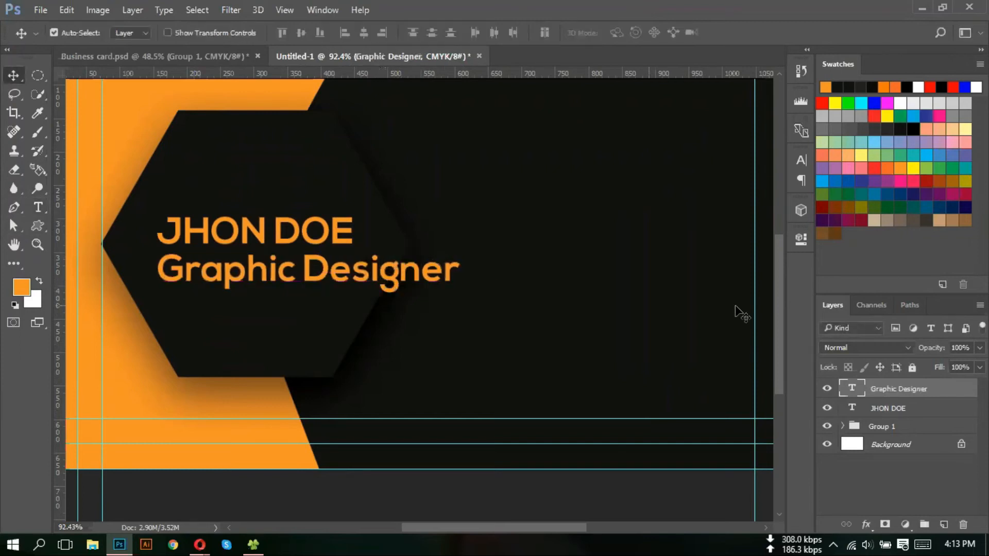
# - Shrink the Graphic Designer font size from the options bar
pyautogui.doubleClick(851, 389)
pyautogui.click(296, 32)
pyautogui.scroll(-18, 297, 32)
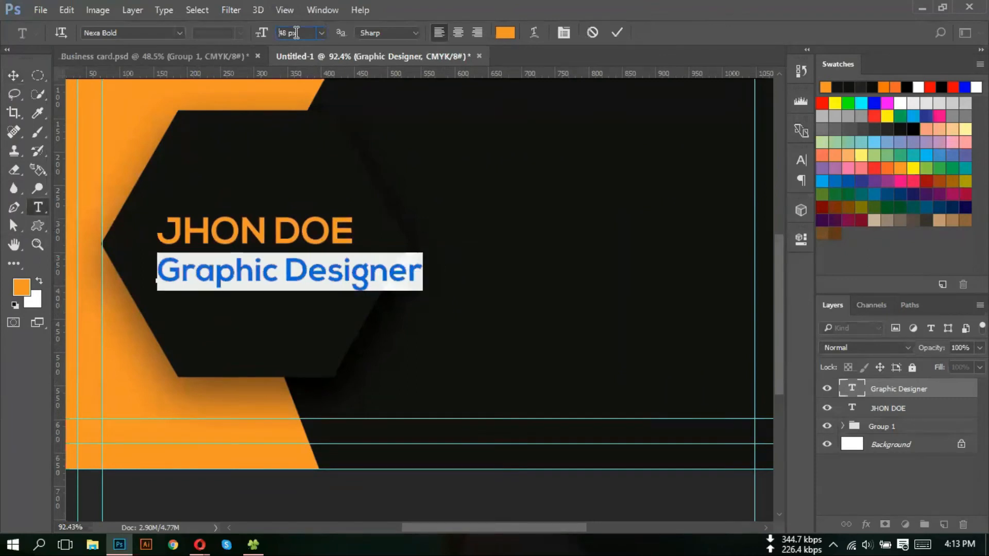
pyautogui.scroll(-1, 297, 33)
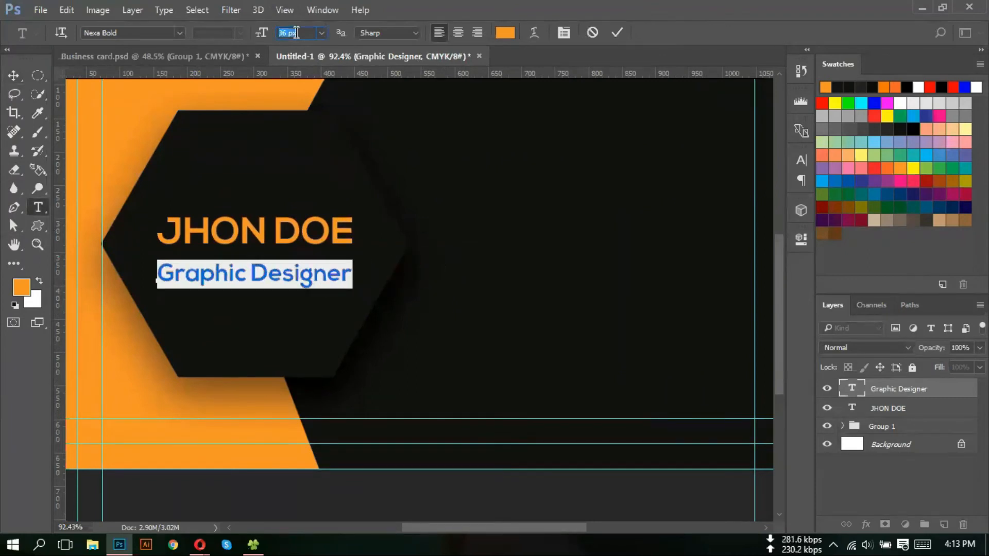
pyautogui.click(20, 76)
pyautogui.scroll(1, 203, 278)
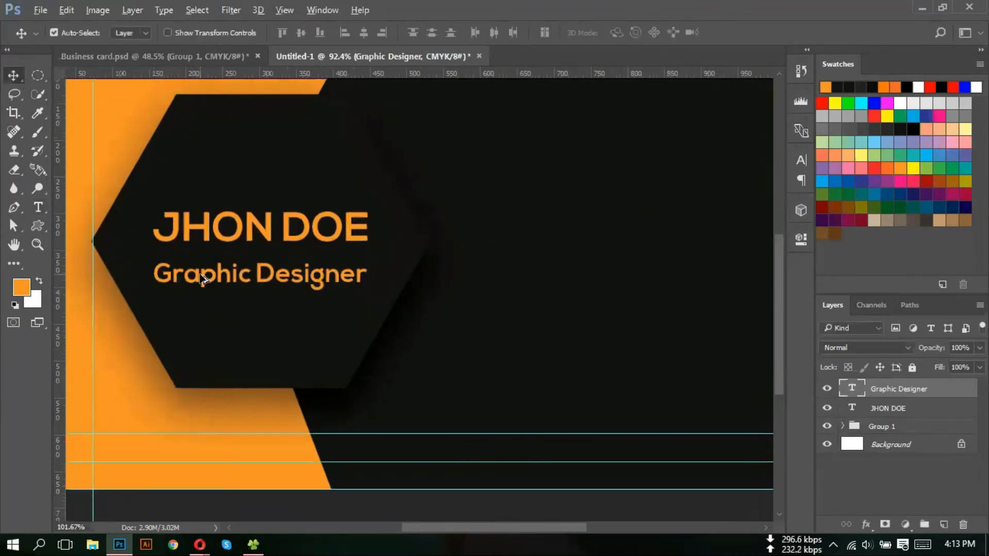
pyautogui.scroll(2, 203, 278)
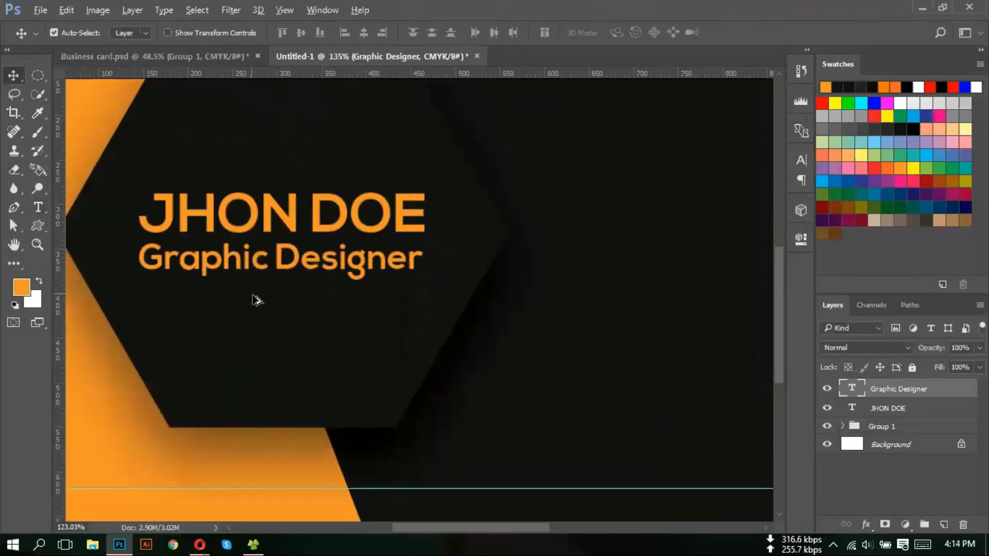
pyautogui.scroll(-2, 256, 299)
# - In the Character panel, set Graphic Designer to 27 px with 180 tracking
pyautogui.press('super')
pyautogui.click(856, 388)
pyautogui.doubleClick(851, 389)
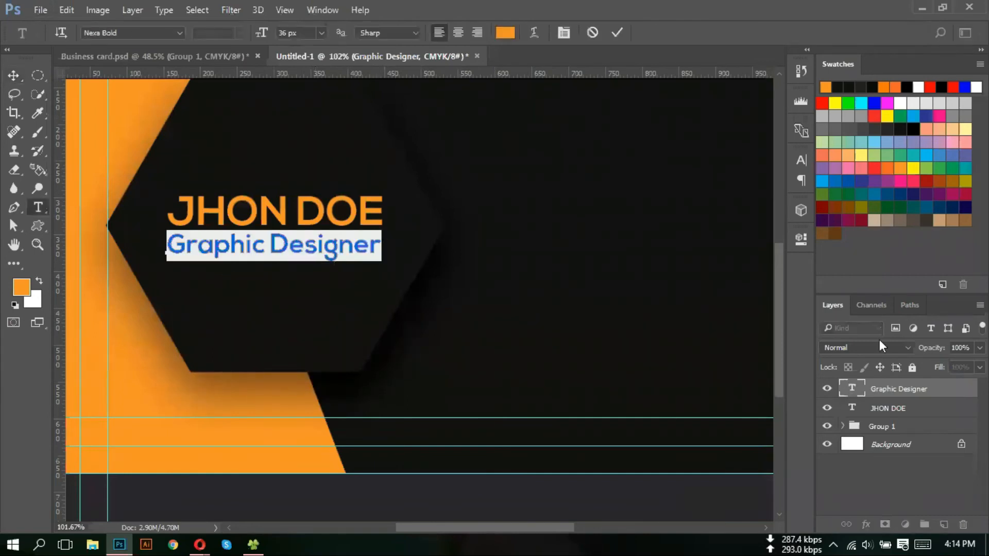
pyautogui.click(800, 161)
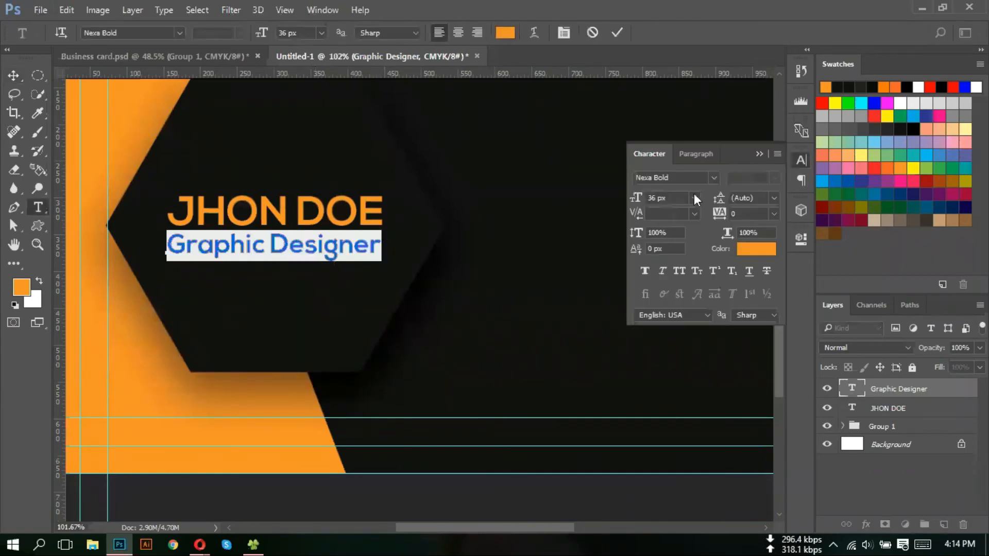
pyautogui.click(678, 200)
pyautogui.press('Down')
pyautogui.press('Down')
pyautogui.press('Down')
pyautogui.press('Down')
pyautogui.press('Down')
pyautogui.press('Down')
pyautogui.press('Down')
pyautogui.press('Down')
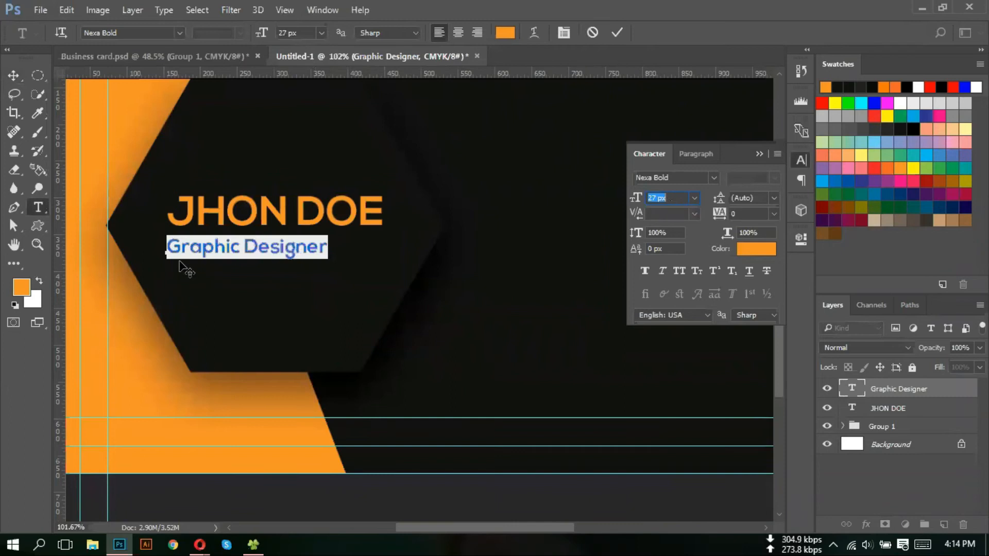
pyautogui.click(745, 212)
pyautogui.press('Up')
pyautogui.press('Up')
pyautogui.press('Up')
pyautogui.press('Up')
pyautogui.press('Up')
pyautogui.press('Up')
pyautogui.press('Up')
pyautogui.press('Up')
pyautogui.press('Up')
pyautogui.press('Up')
pyautogui.press('Up')
pyautogui.press('Up')
pyautogui.press('Up')
pyautogui.press('Up')
pyautogui.press('Up')
pyautogui.press('Up')
pyautogui.press('Up')
pyautogui.press('Up')
pyautogui.press('Up')
pyautogui.press('Up')
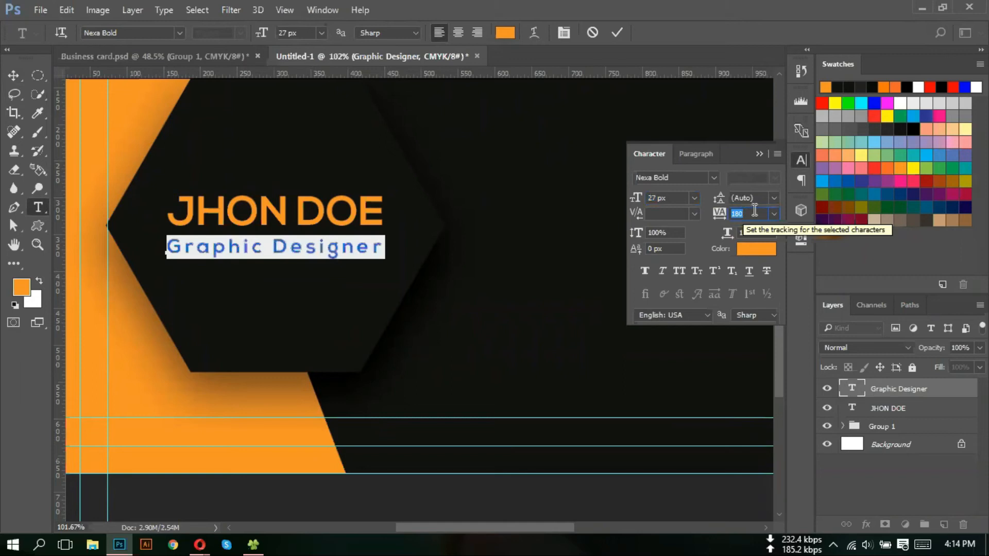
pyautogui.click(616, 34)
# - Add a vertical guide at the text's left edge and move Graphic Designer closer to the name
pyautogui.press('v')
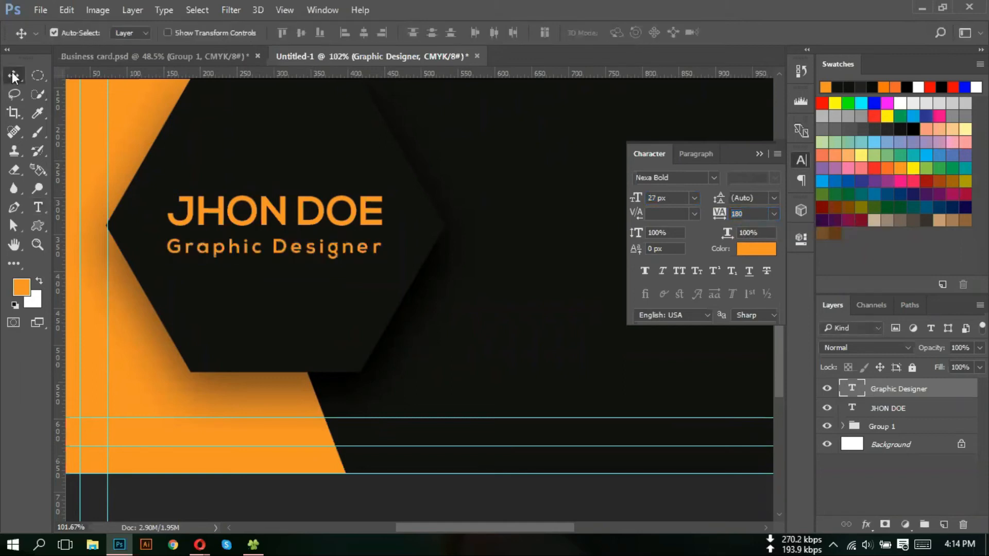
pyautogui.scroll(3, 237, 233)
pyautogui.moveTo(58, 160); pyautogui.dragTo(160, 219)
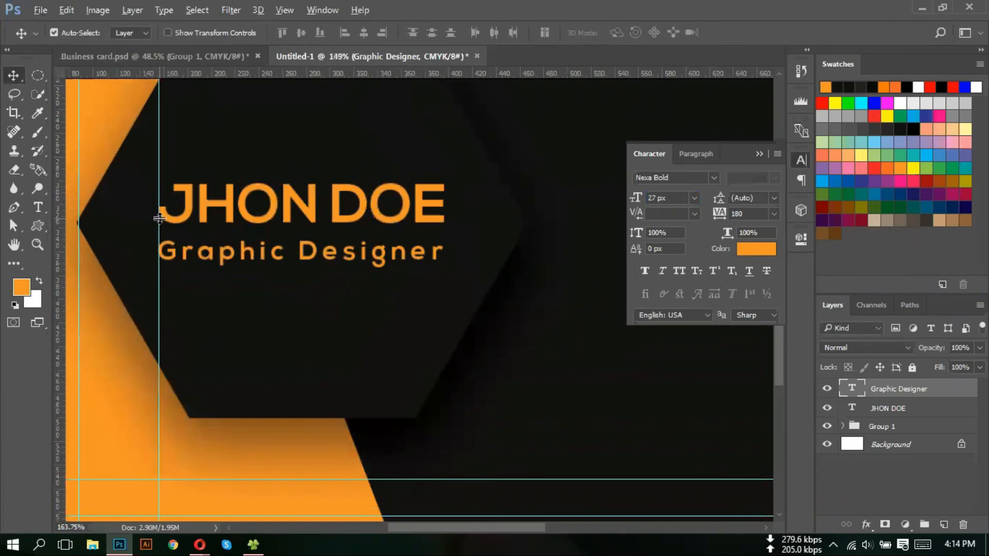
pyautogui.scroll(5, 155, 215)
pyautogui.moveTo(185, 343); pyautogui.dragTo(188, 310)
pyautogui.scroll(-4, 128, 309)
pyautogui.scroll(-2, 127, 309)
# - Add a guide at the text's right edge and drag the guides toward the card's left side
pyautogui.moveTo(61, 221); pyautogui.dragTo(482, 268)
pyautogui.scroll(3, 482, 333)
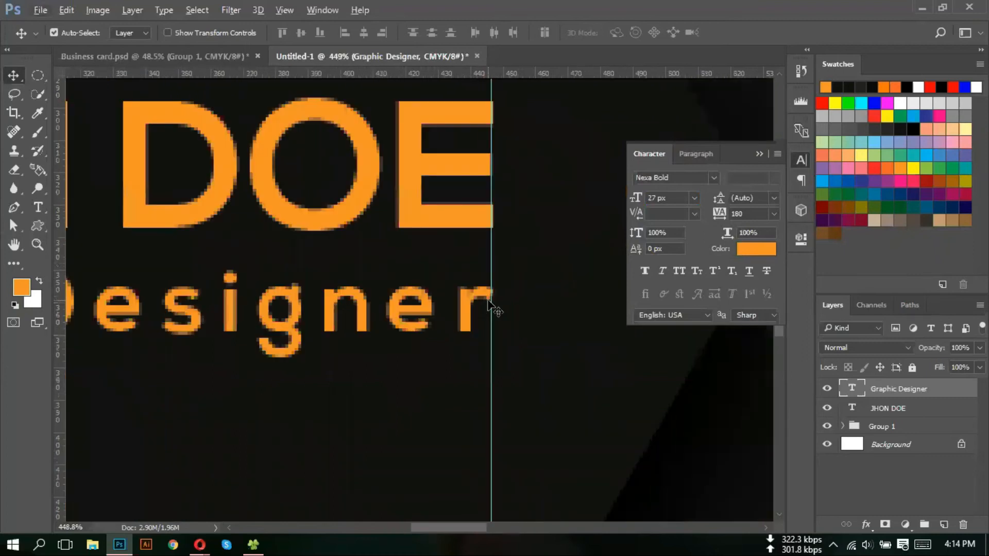
pyautogui.scroll(-1, 481, 309)
pyautogui.scroll(-5, 479, 306)
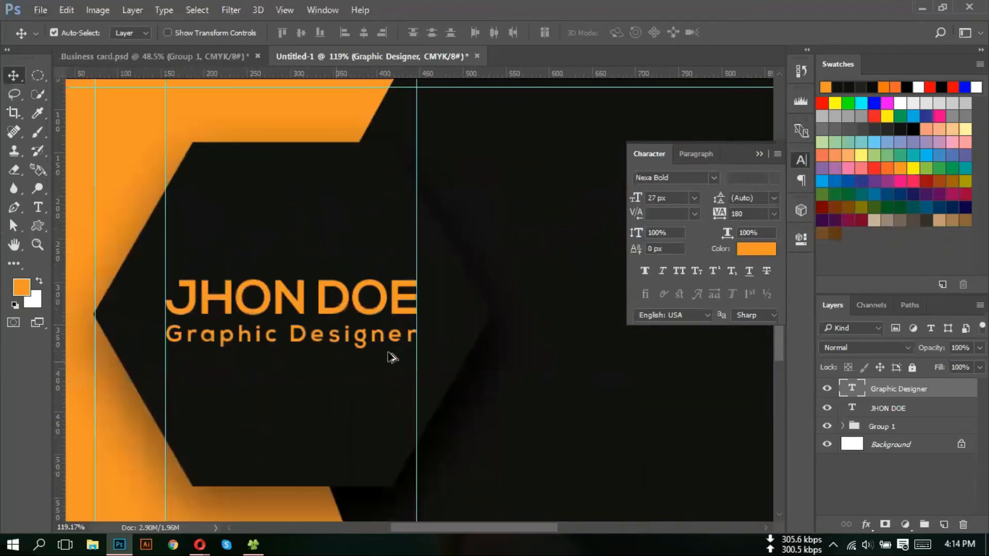
pyautogui.scroll(-3, 453, 347)
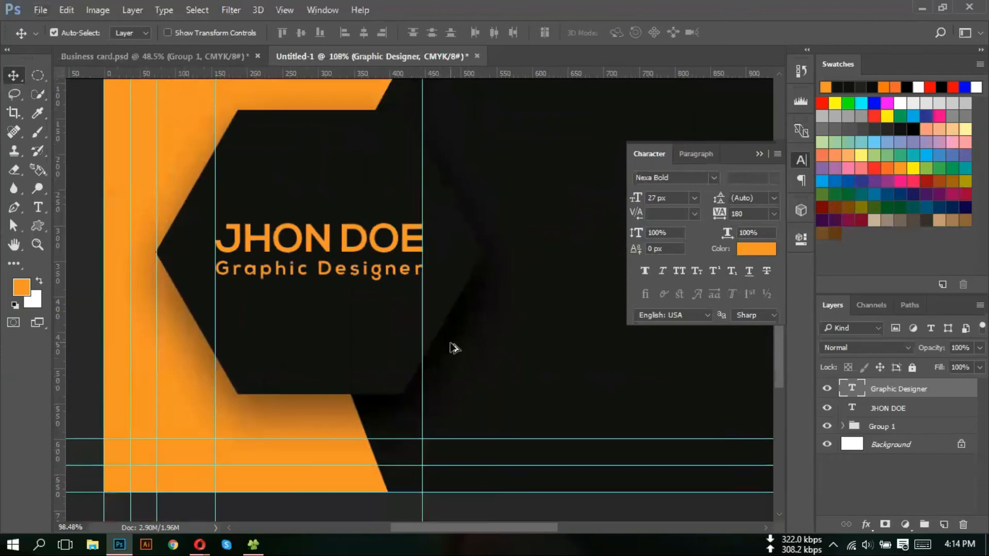
pyautogui.moveTo(363, 263); pyautogui.dragTo(104, 292)
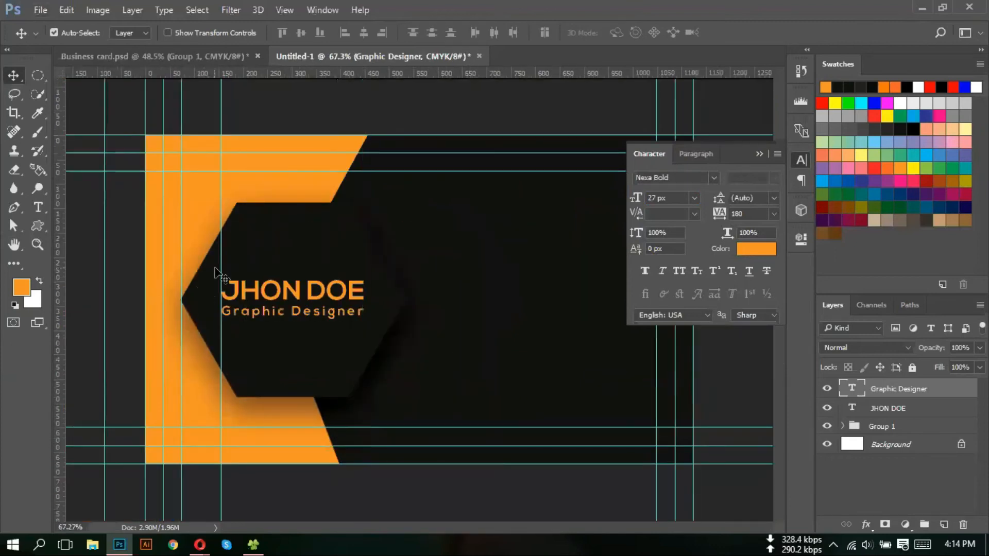
pyautogui.moveTo(221, 268); pyautogui.dragTo(123, 276)
pyautogui.scroll(-2, 311, 353)
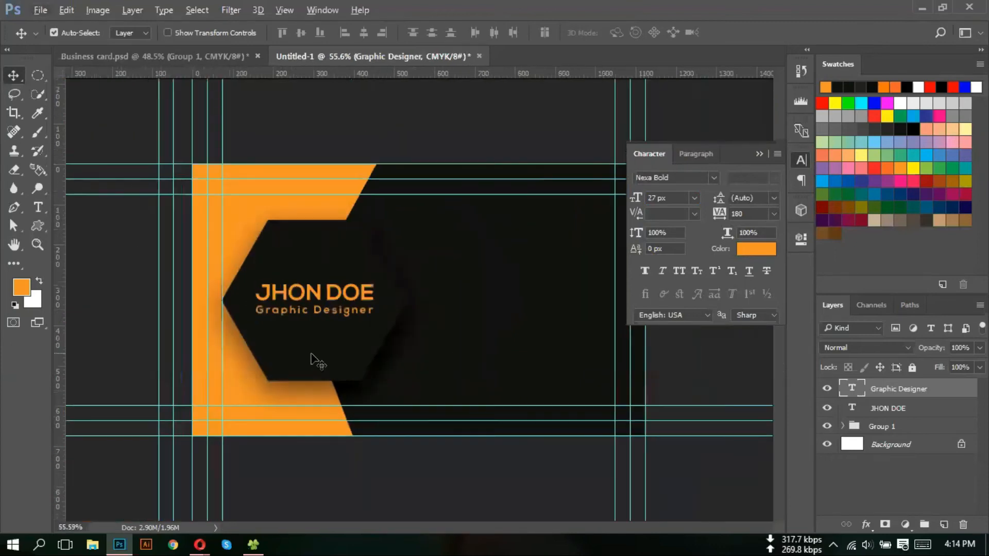
pyautogui.hotkey('ctrl', '0')
pyautogui.scroll(-2, 369, 349)
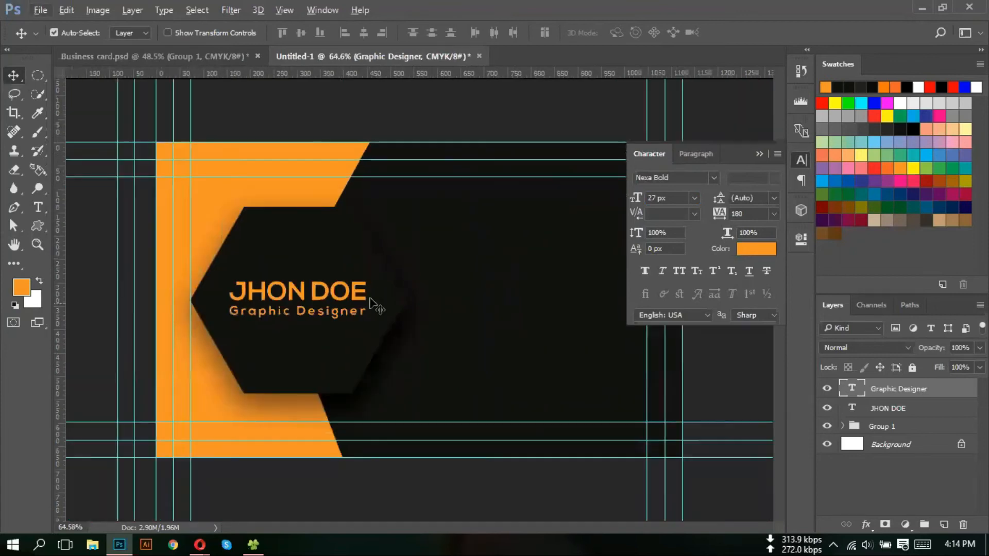
# - Collapse the Character panel, check the Opera business card references, and return to Photoshop
pyautogui.click(758, 154)
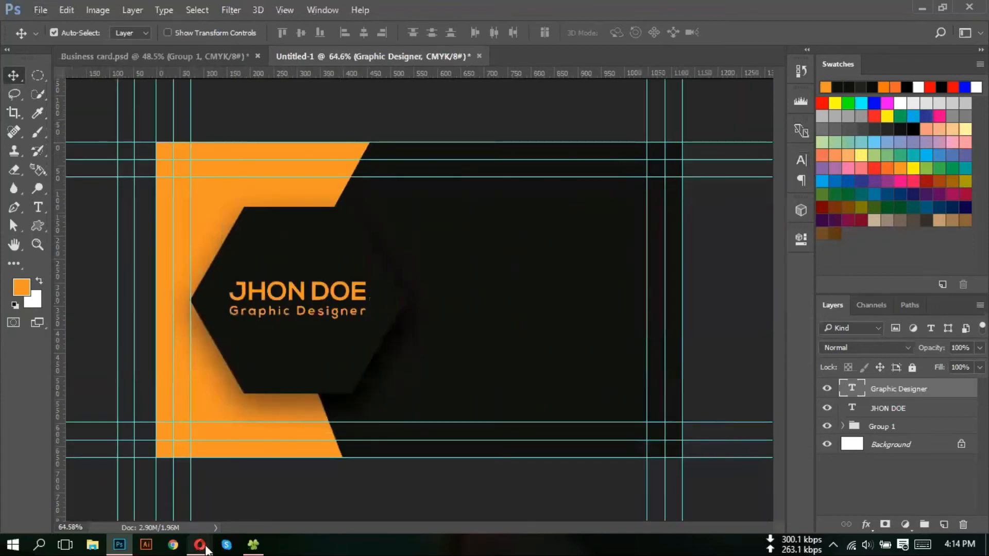
pyautogui.moveTo(200, 545)
pyautogui.click(157, 494)
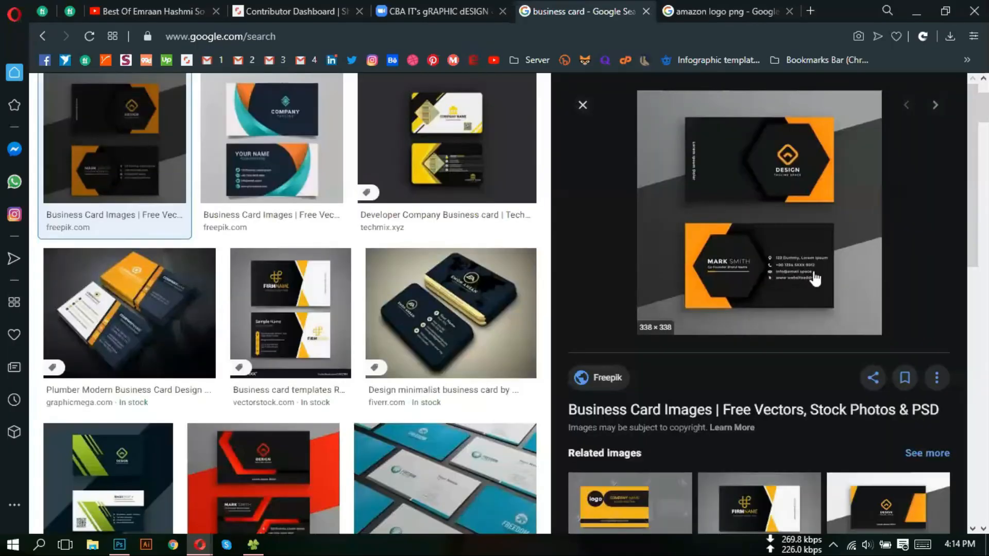
pyautogui.click(120, 545)
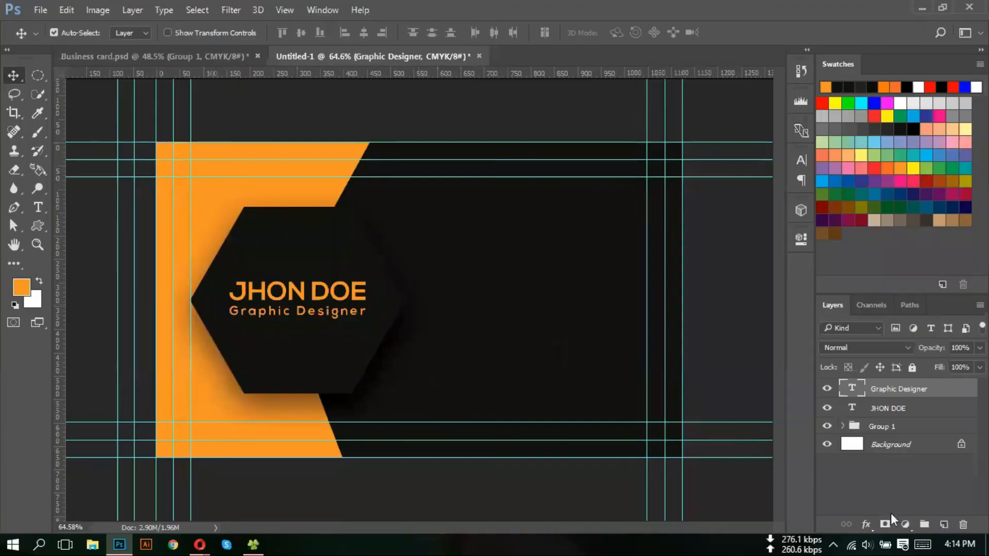
# - Type the orange address line on the dark area right of the hexagon
pyautogui.click(38, 207)
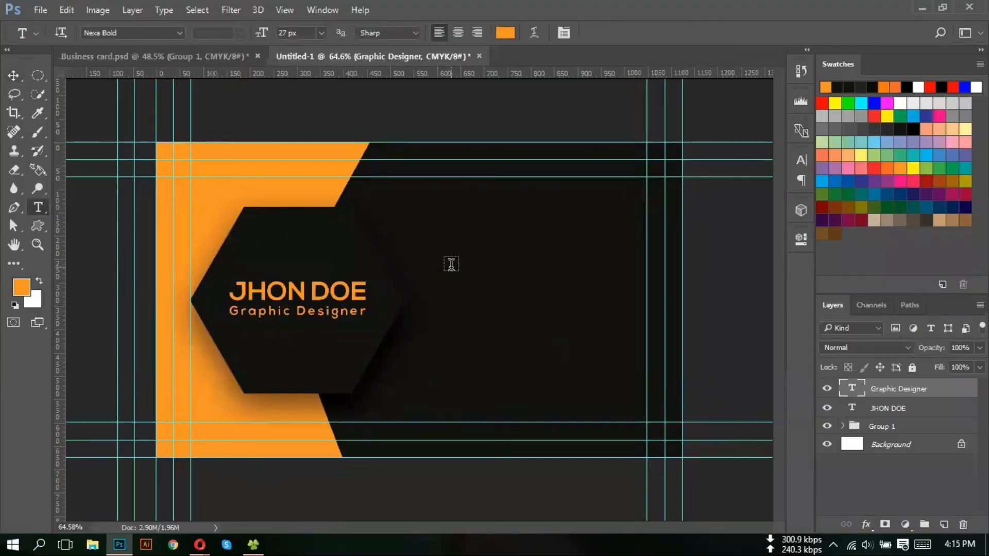
pyautogui.click(451, 265)
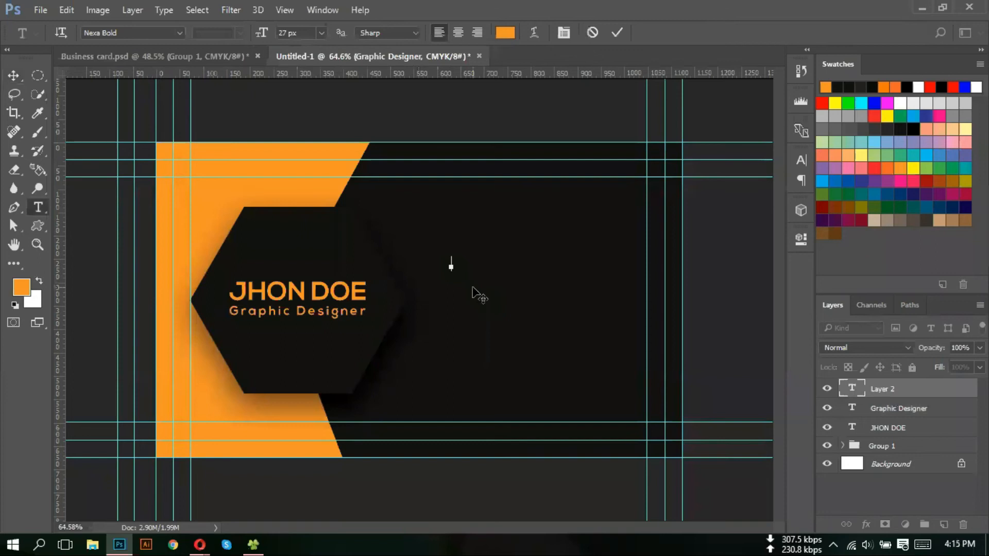
pyautogui.write('New')
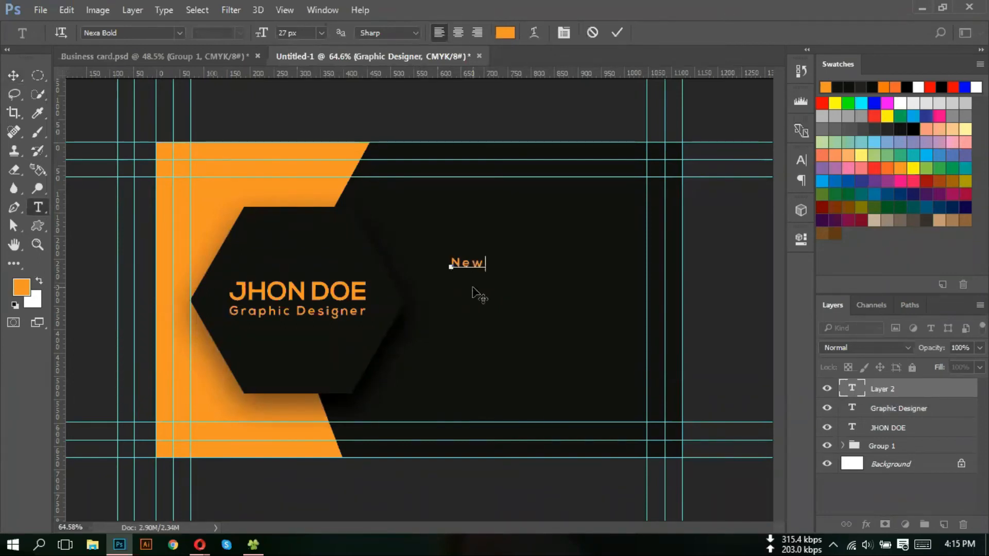
pyautogui.write(' Ma')
pyautogui.write('ekr')
pyautogui.write('t.')
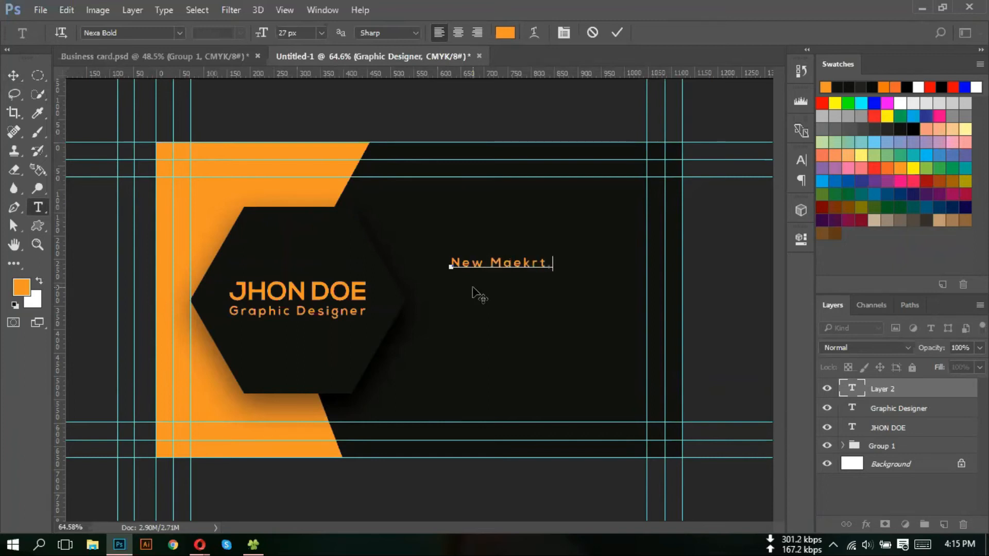
pyautogui.write('Rajshahi')
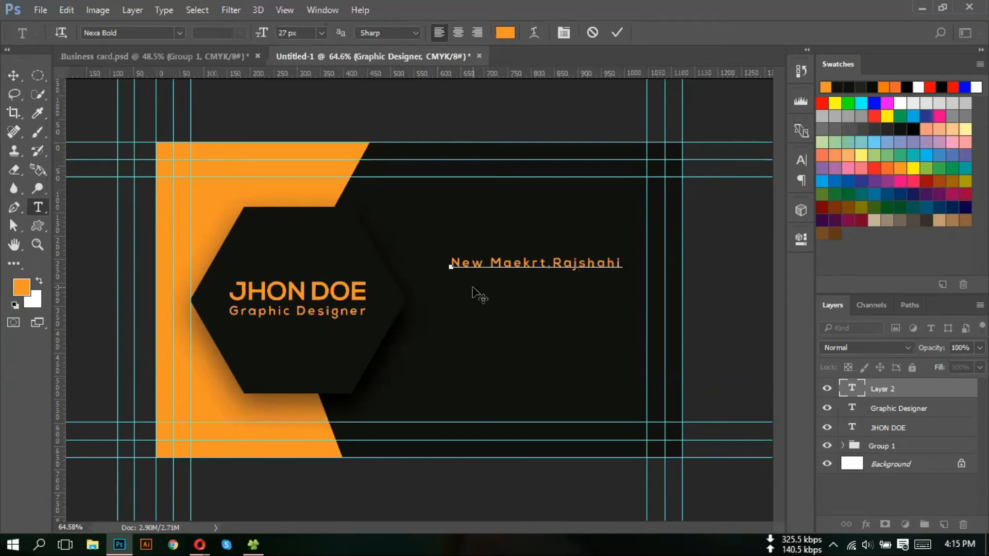
pyautogui.write(', banglades')
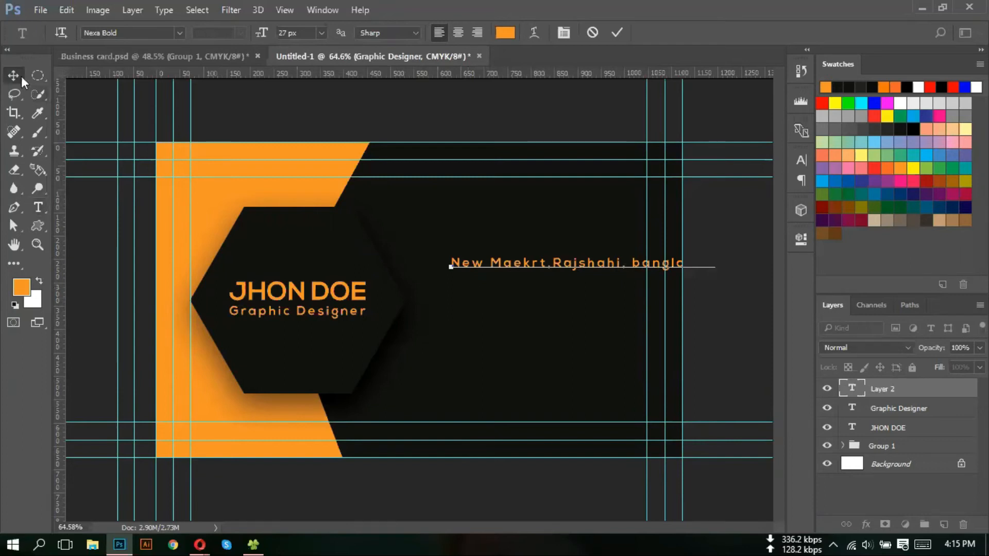
pyautogui.click(21, 76)
# - Set the address line's letter spacing (tracking) to 0
pyautogui.doubleClick(857, 393)
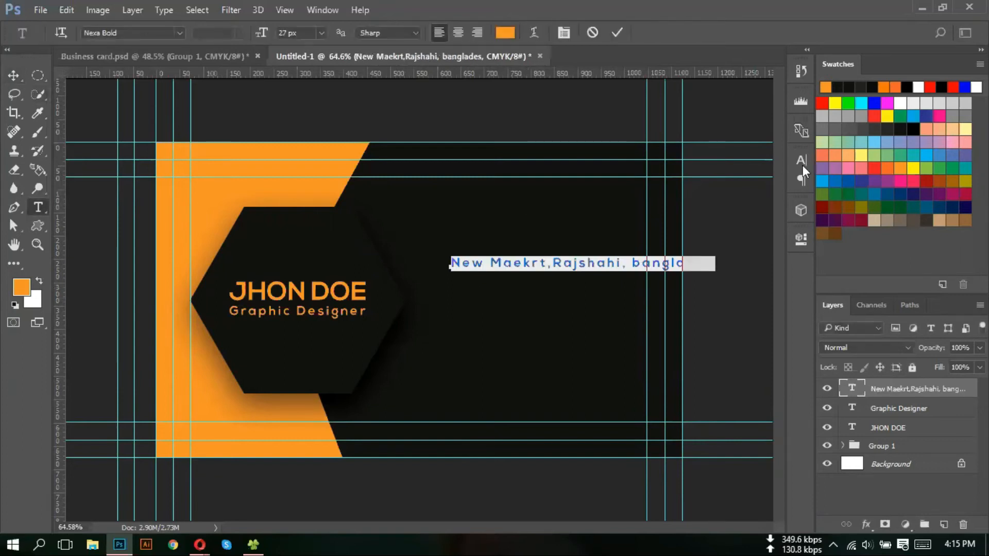
pyautogui.click(802, 164)
pyautogui.write('0')
pyautogui.press('Return')
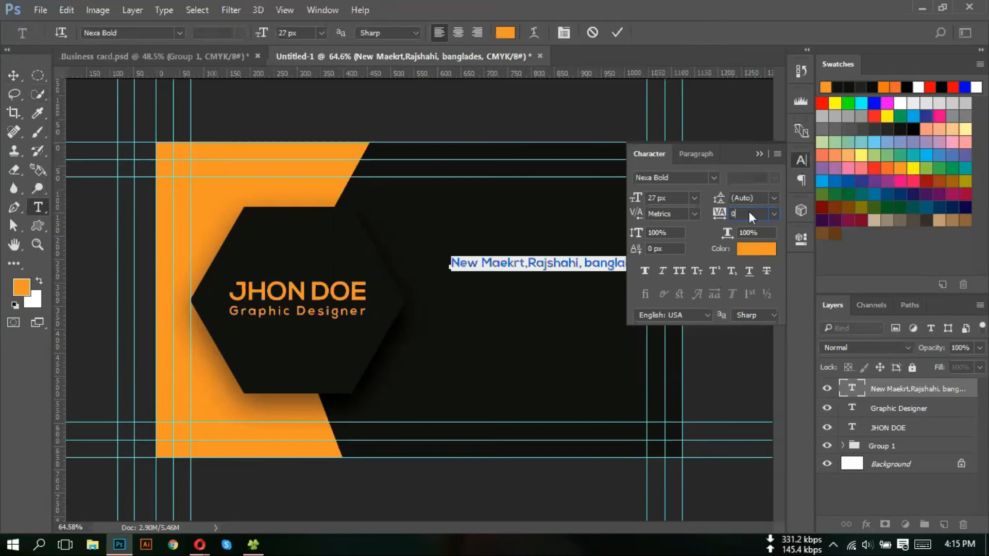
pyautogui.click(759, 154)
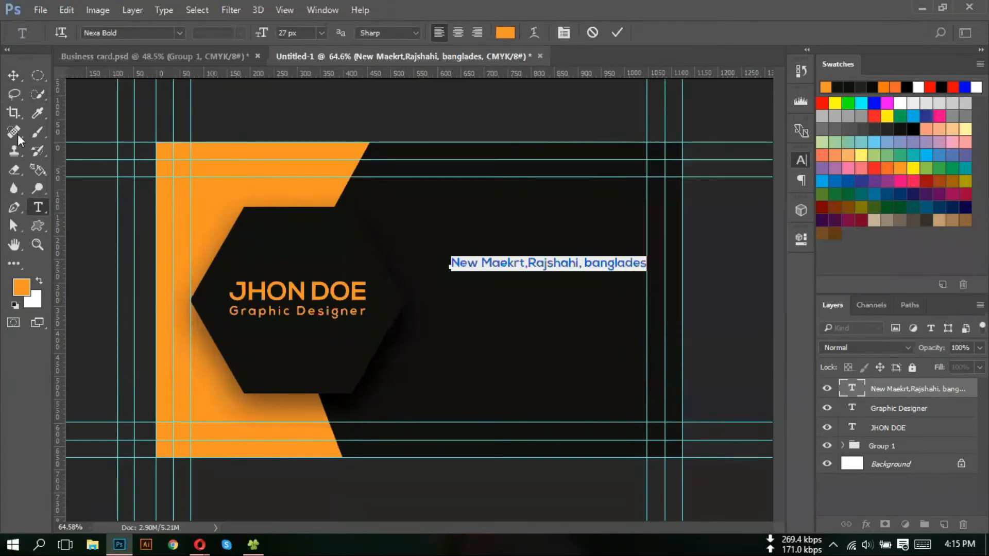
pyautogui.click(9, 78)
# - Fix the misspelled 'Market' word in the address line
pyautogui.scroll(3, 541, 267)
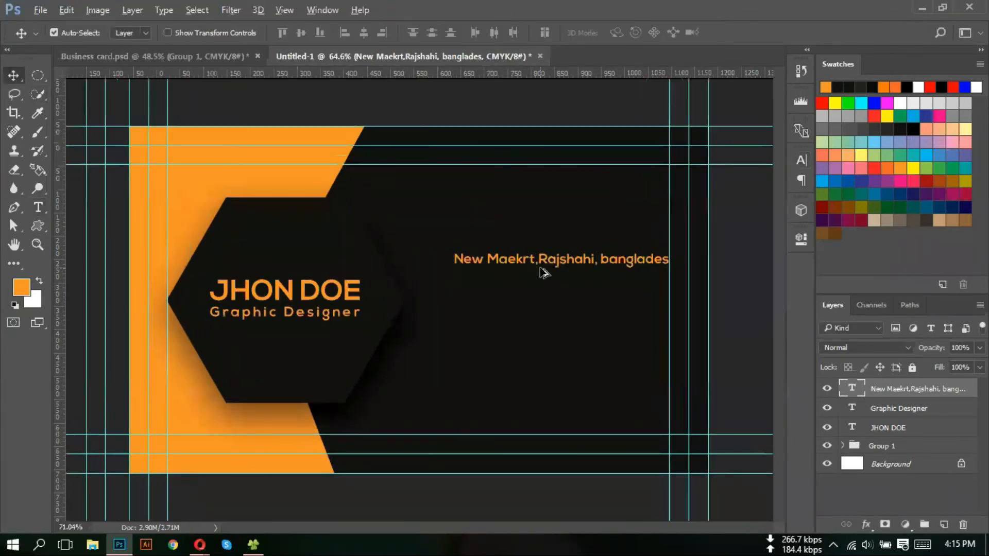
pyautogui.press('t')
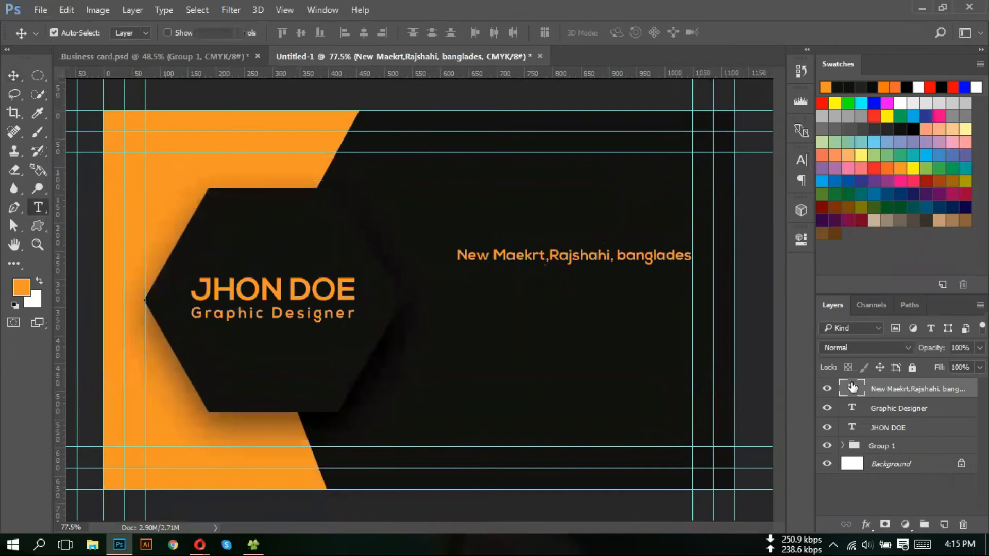
pyautogui.tripleClick(520, 255)
pyautogui.click(521, 255)
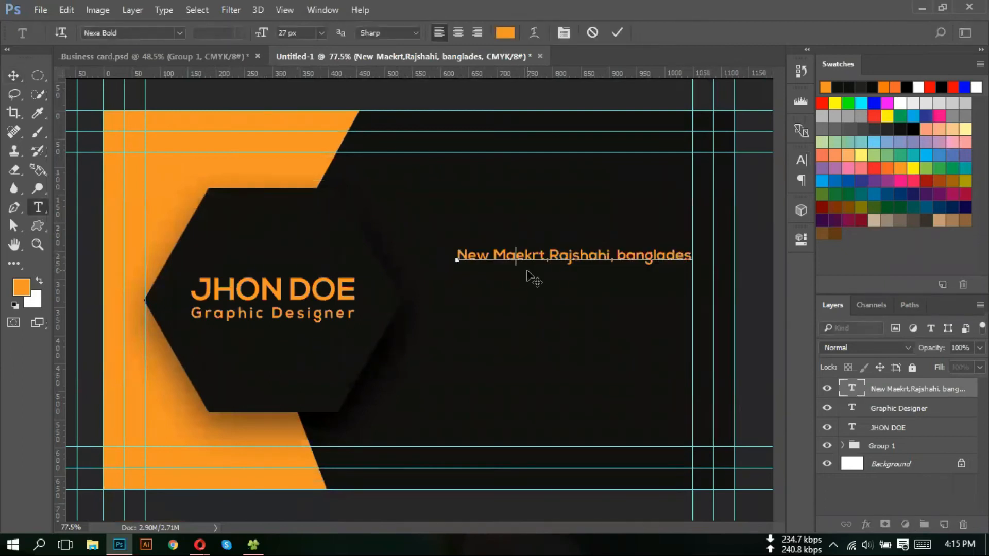
pyautogui.press('Delete')
pyautogui.press('Right')
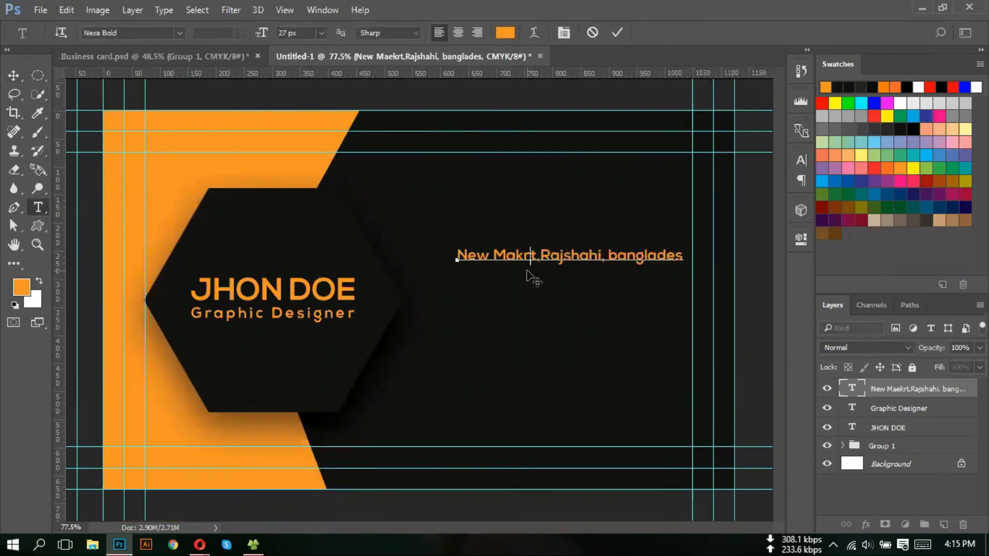
pyautogui.write('e')
pyautogui.write('\\\\')
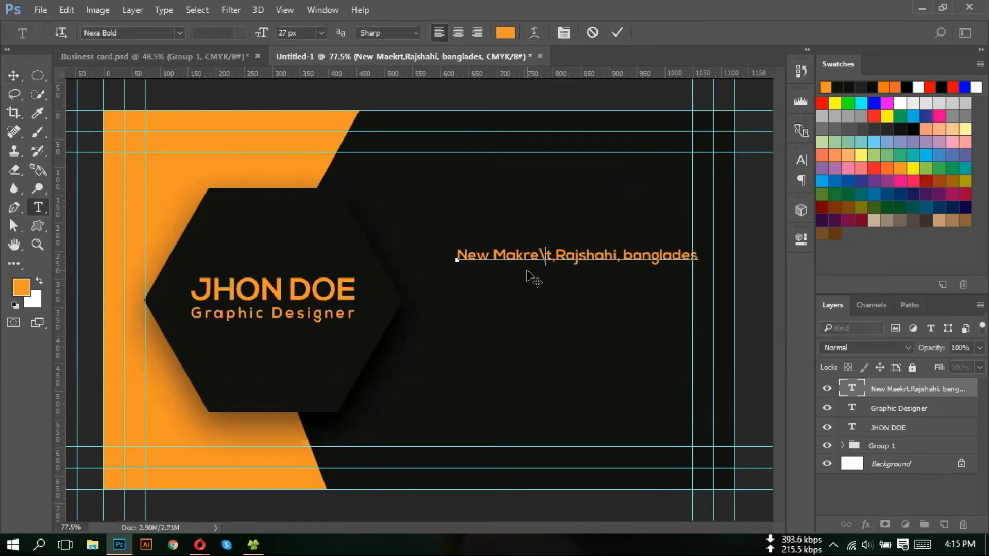
pyautogui.press('BackSpace')
pyautogui.press('BackSpace')
pyautogui.press('BackSpace')
pyautogui.press('BackSpace')
pyautogui.press('BackSpace')
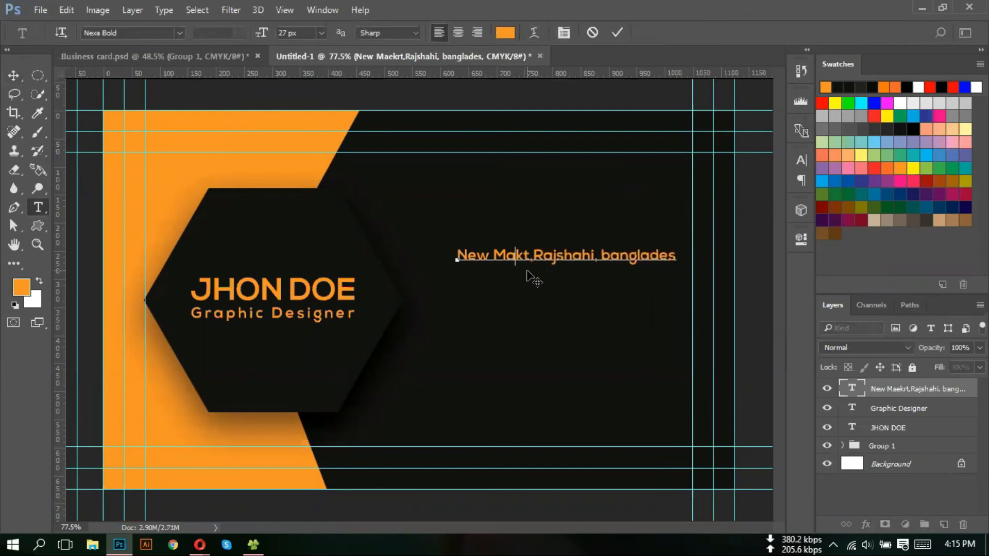
pyautogui.write('ew Marke')
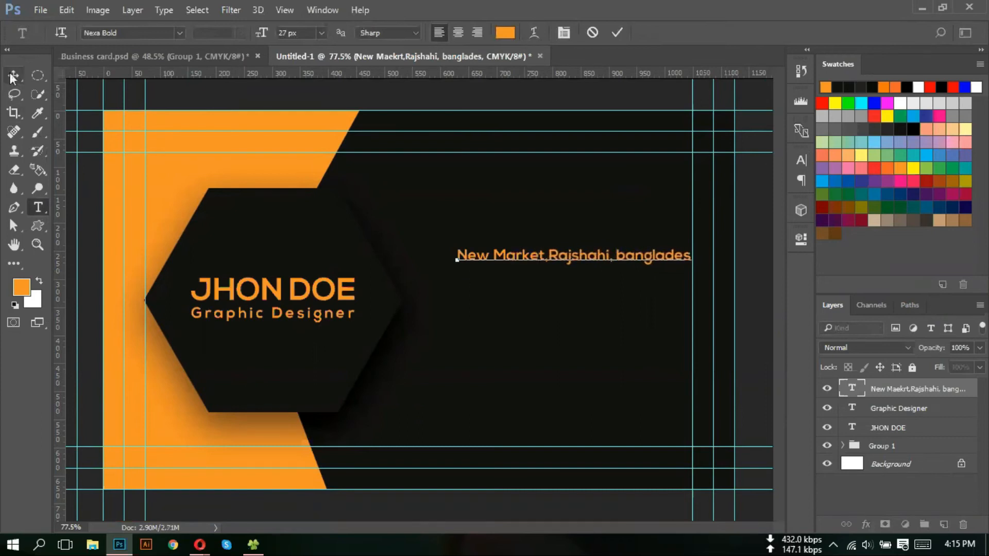
pyautogui.click(14, 76)
# - Add the missing final 'h' to the country name at the end of the address
pyautogui.scroll(2, 707, 251)
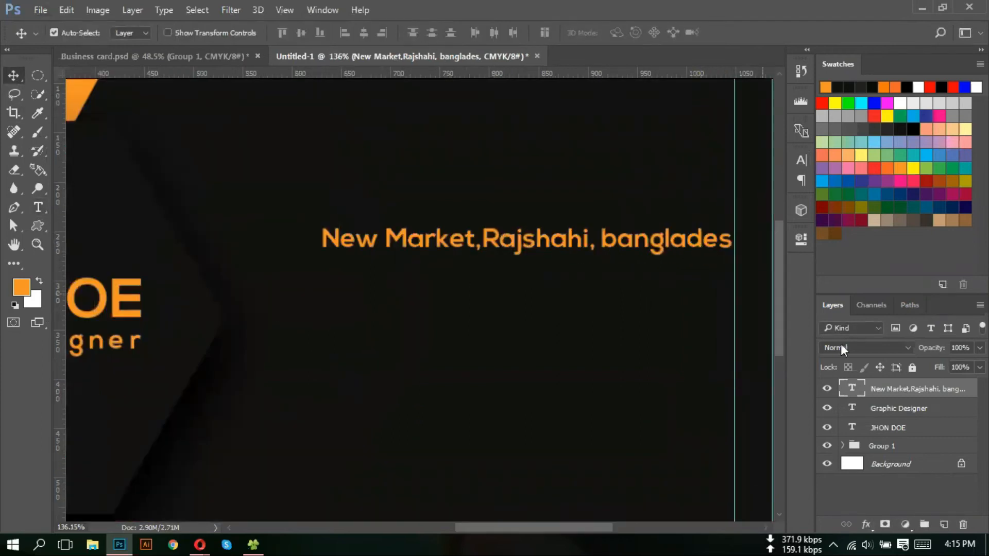
pyautogui.doubleClick(853, 389)
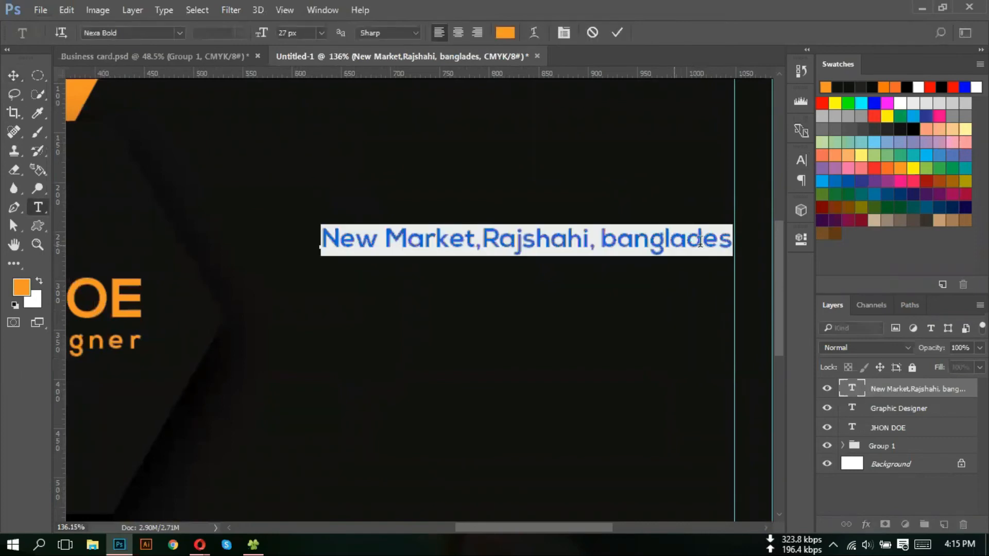
pyautogui.click(727, 244)
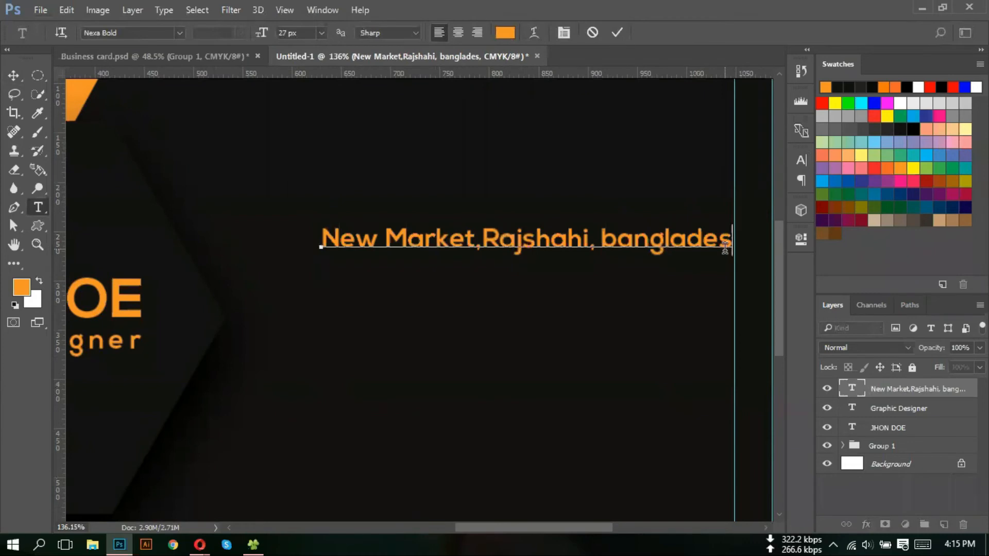
pyautogui.write('h')
pyautogui.hotkey('ctrl', 'Return')
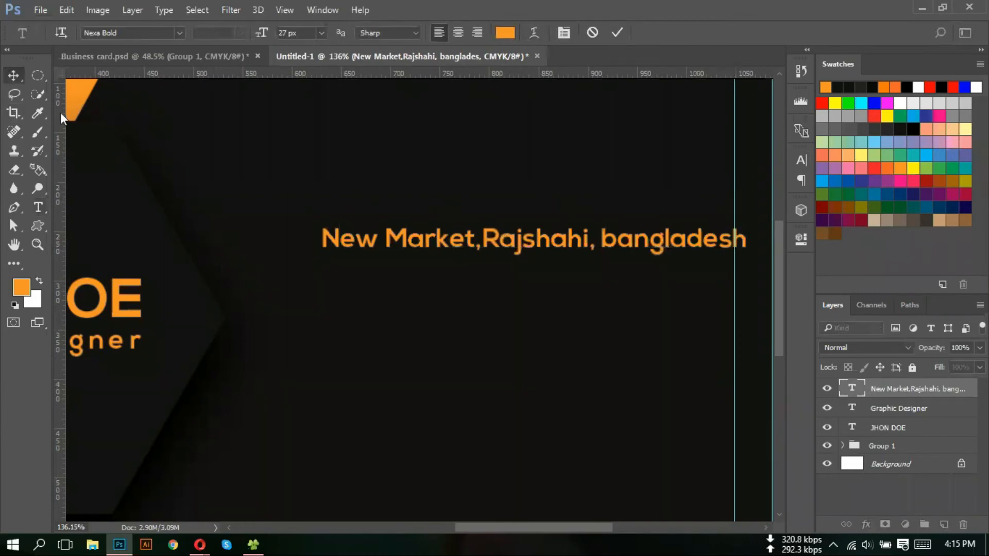
# - Reduce the address text from 27 px to 24 px
pyautogui.scroll(-1, 380, 234)
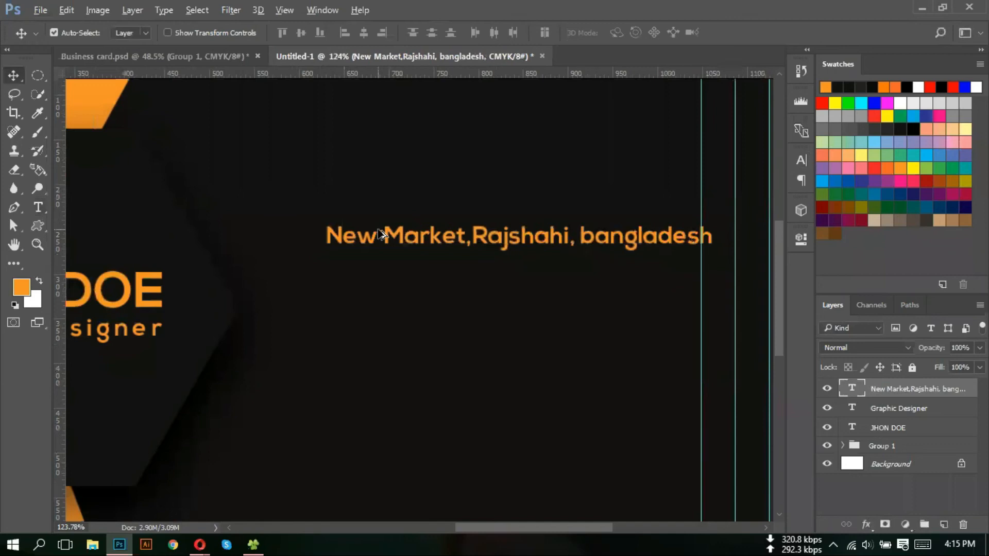
pyautogui.scroll(-2, 380, 235)
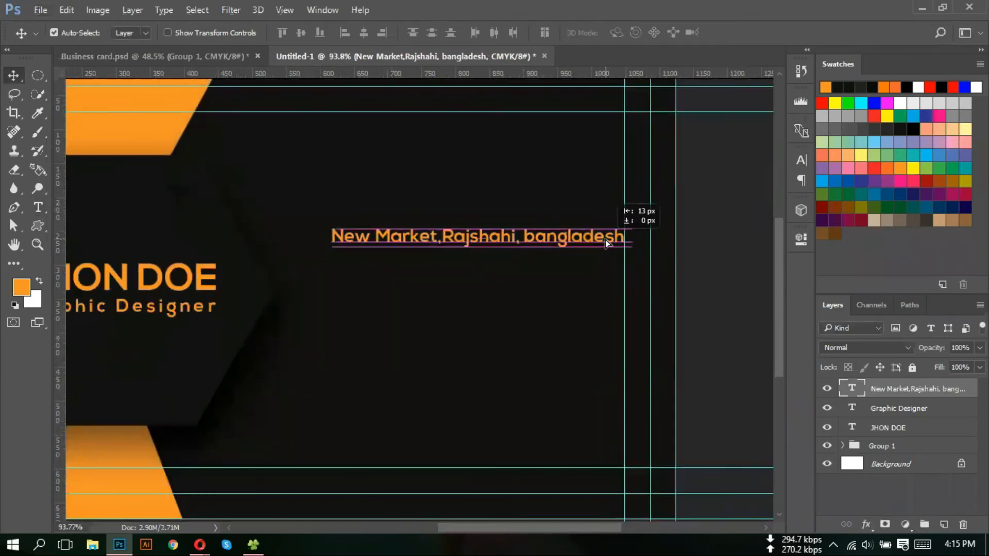
pyautogui.doubleClick(852, 392)
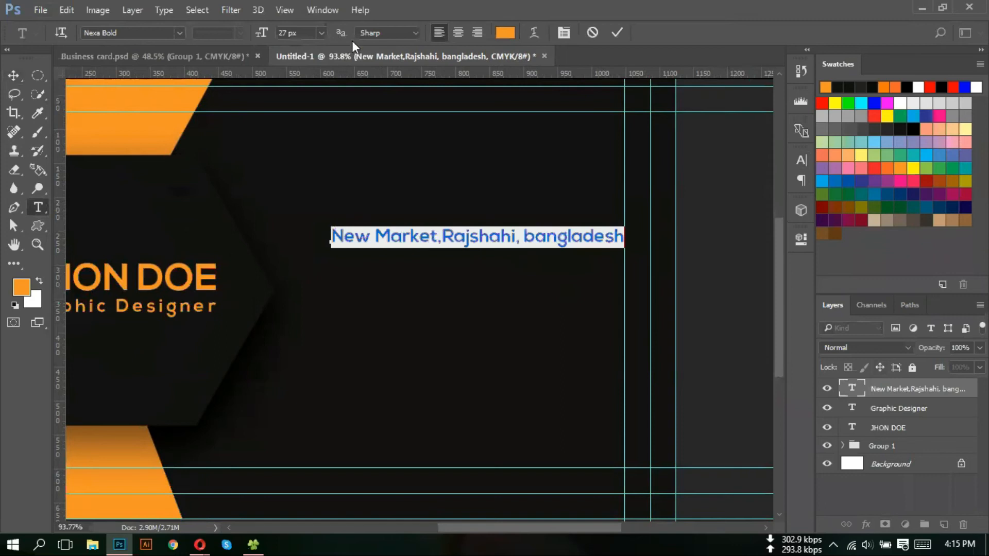
pyautogui.click(308, 35)
pyautogui.press('Down')
pyautogui.press('Down')
pyautogui.press('Down')
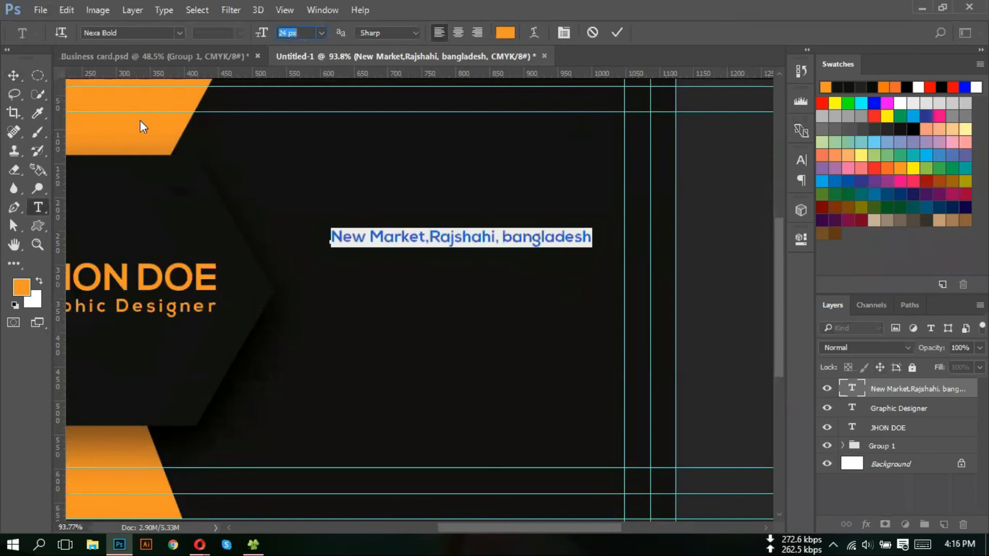
pyautogui.click(10, 77)
# - Duplicate the address line below itself and replace its text with the phone number
pyautogui.click(447, 273)
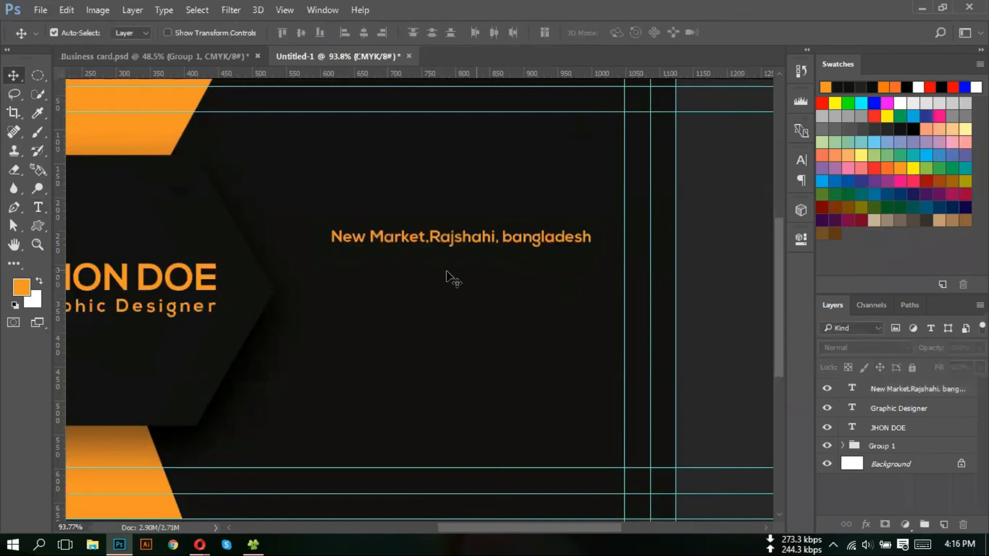
pyautogui.hotkey('ctrl', '0')
pyautogui.moveTo(558, 267); pyautogui.dragTo(574, 297)
pyautogui.hotkey('ctrl', 'z')
pyautogui.moveTo(595, 294); pyautogui.dragTo(595, 295)
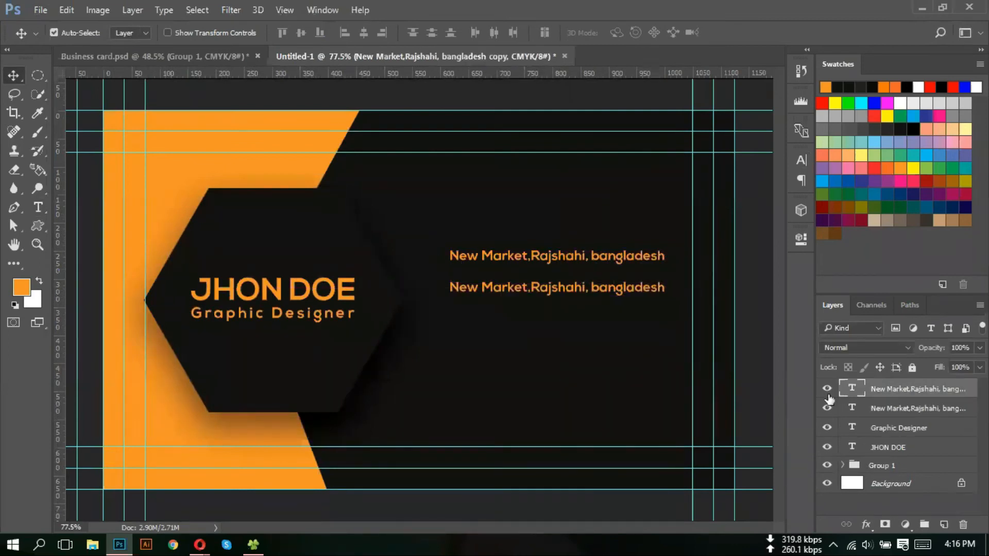
pyautogui.doubleClick(852, 388)
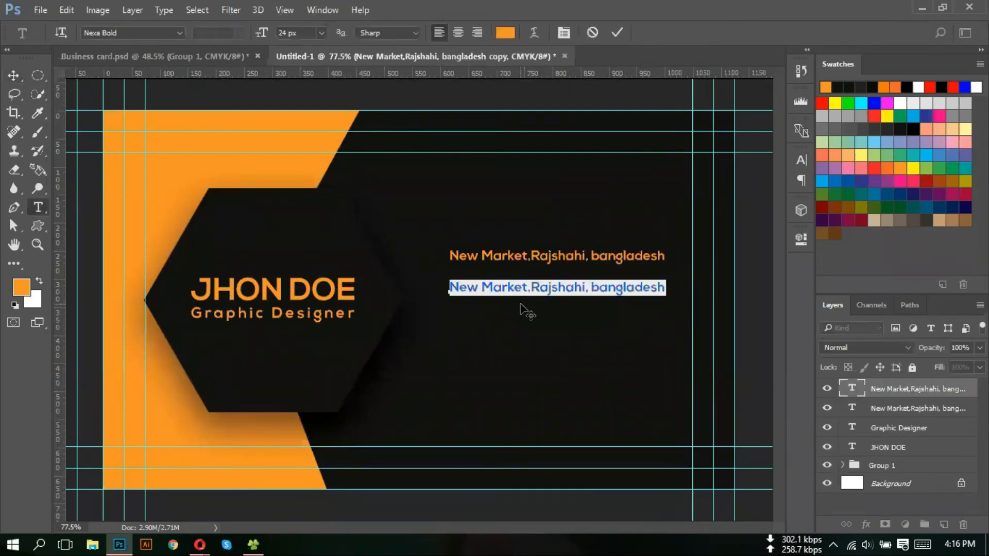
pyautogui.write('+00')
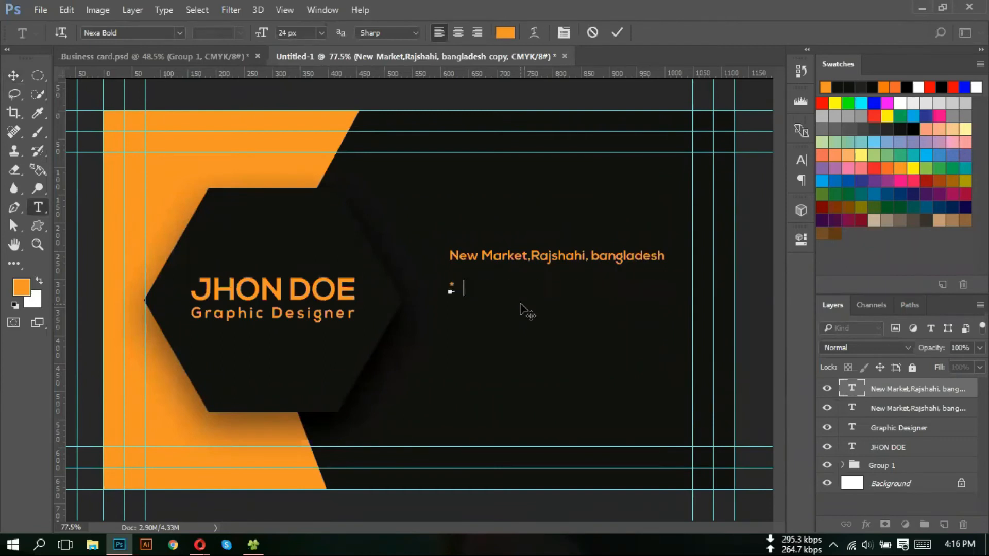
pyautogui.press('BackSpace')
pyautogui.press('BackSpace')
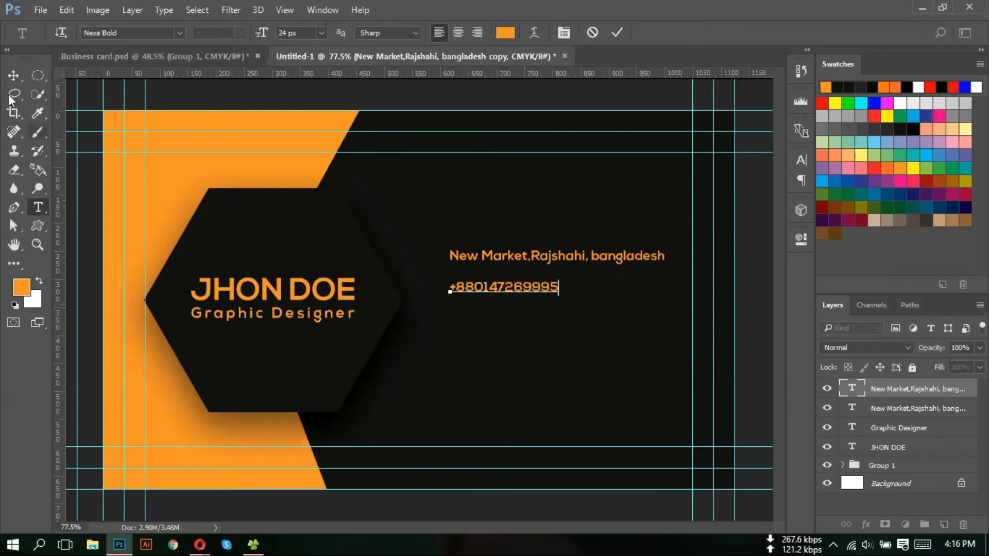
pyautogui.click(13, 77)
# - Move the phone line under the address, then duplicate it below as a placeholder e-mail line
pyautogui.scroll(2, 480, 304)
pyautogui.moveTo(484, 291); pyautogui.dragTo(484, 279)
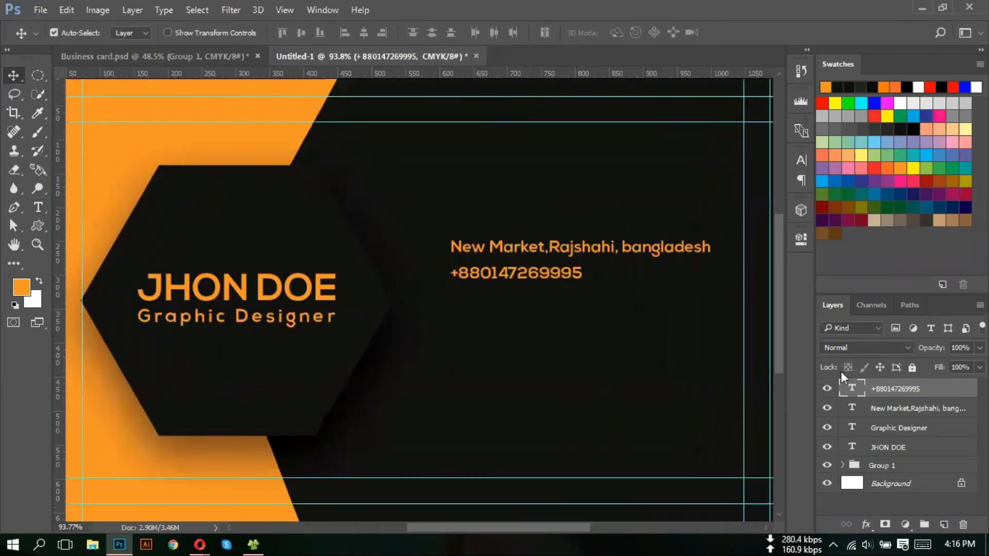
pyautogui.hotkey('ctrl', 'j')
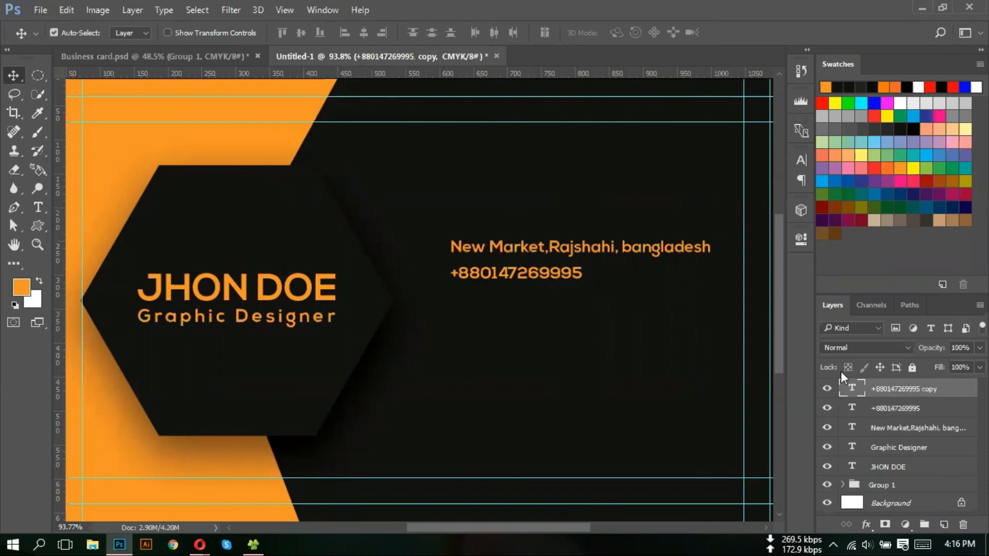
pyautogui.hotkey('shift', 'Down')
pyautogui.hotkey('shift', 'Down')
pyautogui.hotkey('shift', 'Down')
pyautogui.hotkey('shift', 'Down')
pyautogui.hotkey('shift', 'Down')
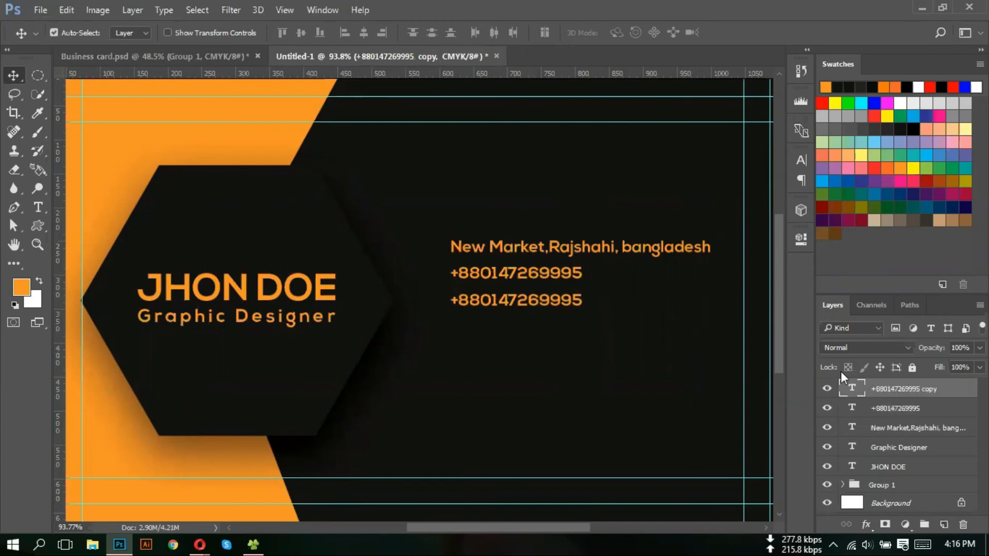
pyautogui.doubleClick(857, 392)
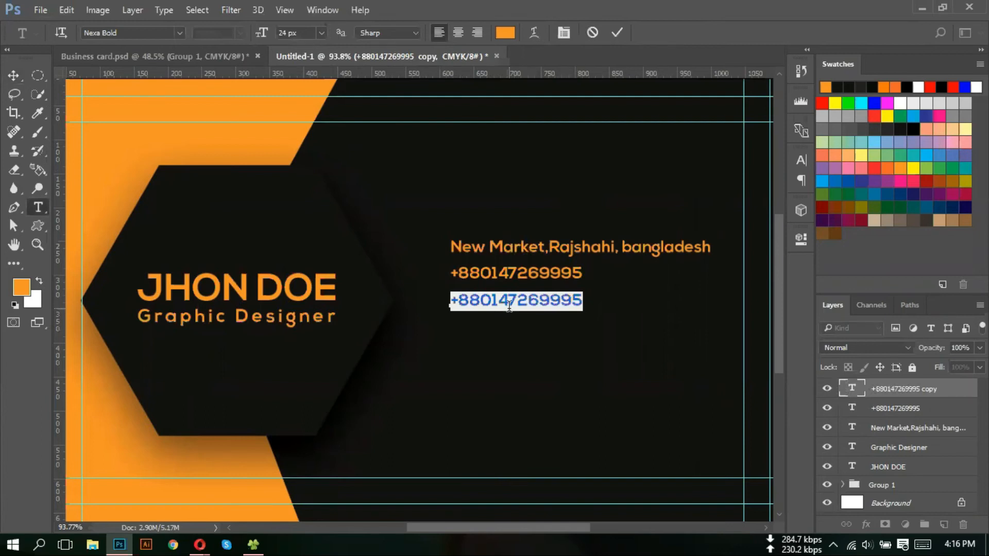
pyautogui.write('yourmail@gm')
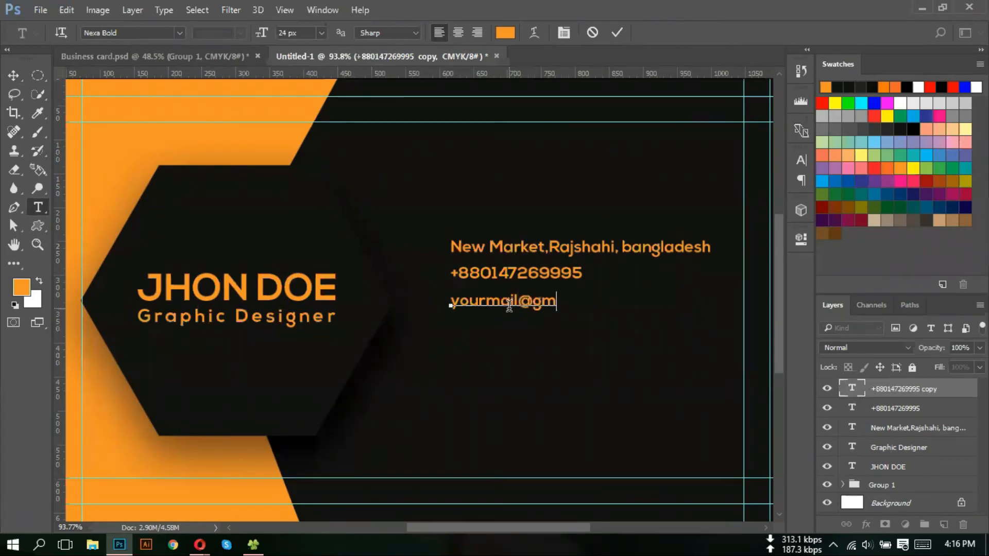
pyautogui.write('ail.com')
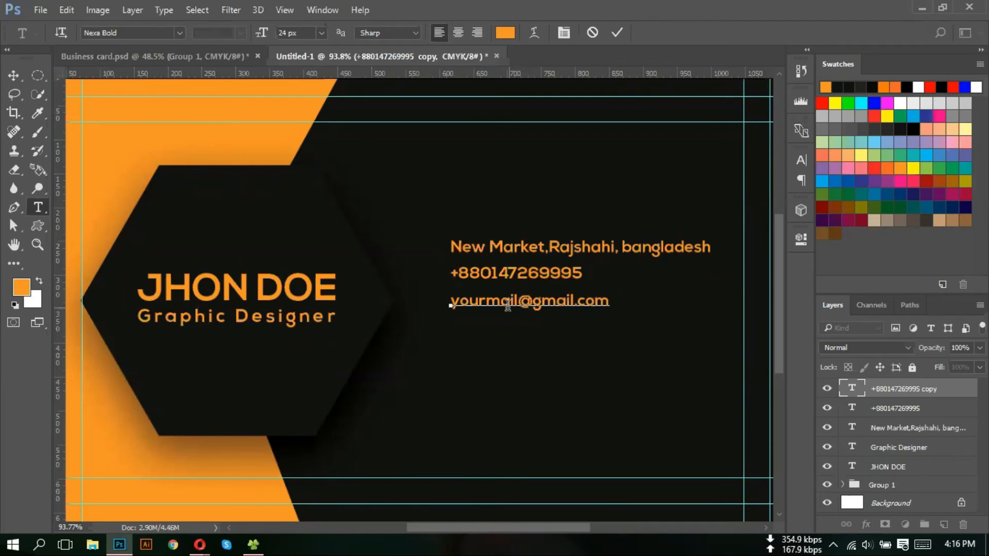
# - Commit the e-mail text and reposition the phone number line just below the address
pyautogui.hotkey('ctrl', 'Return')
pyautogui.scroll(3, 549, 312)
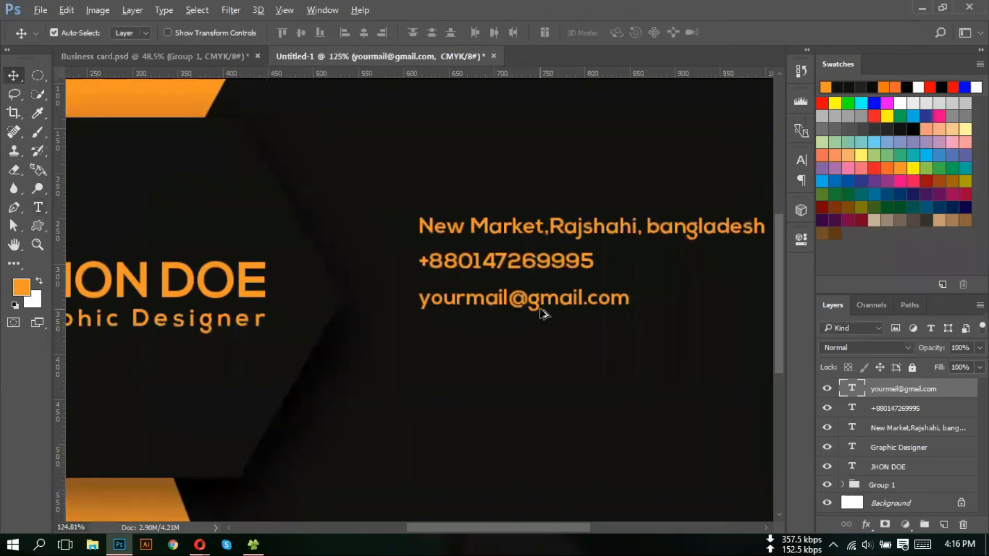
pyautogui.moveTo(501, 269); pyautogui.dragTo(501, 276)
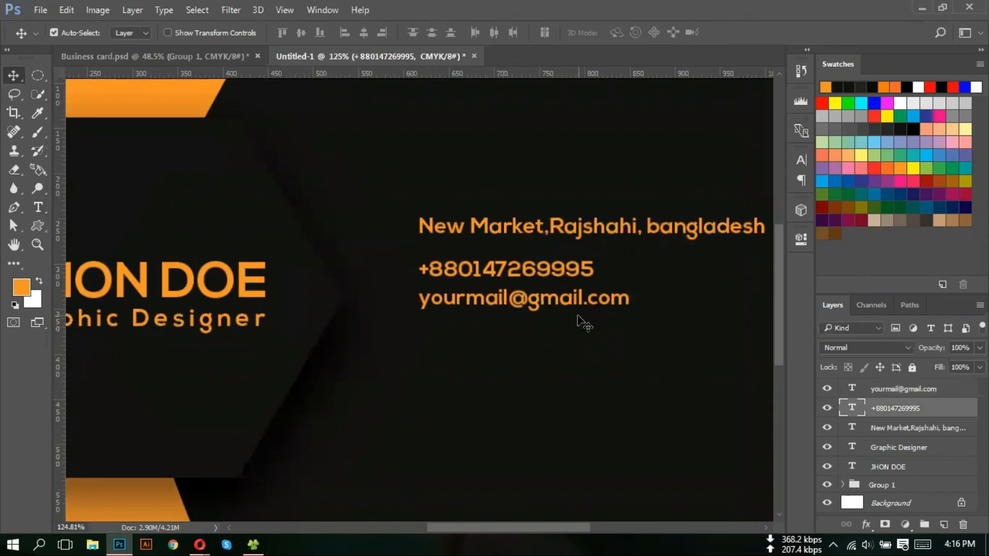
pyautogui.scroll(3, 500, 255)
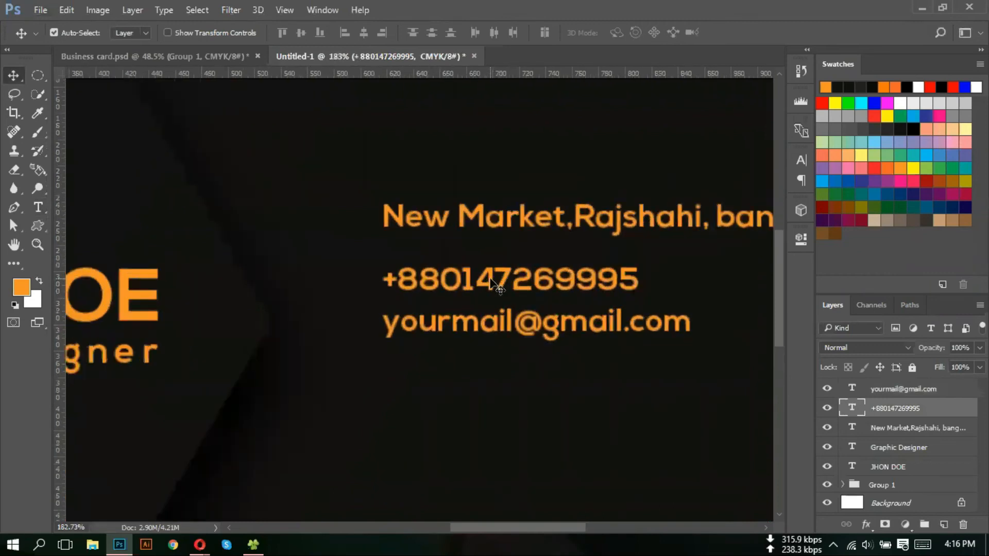
pyautogui.moveTo(489, 278); pyautogui.dragTo(487, 241)
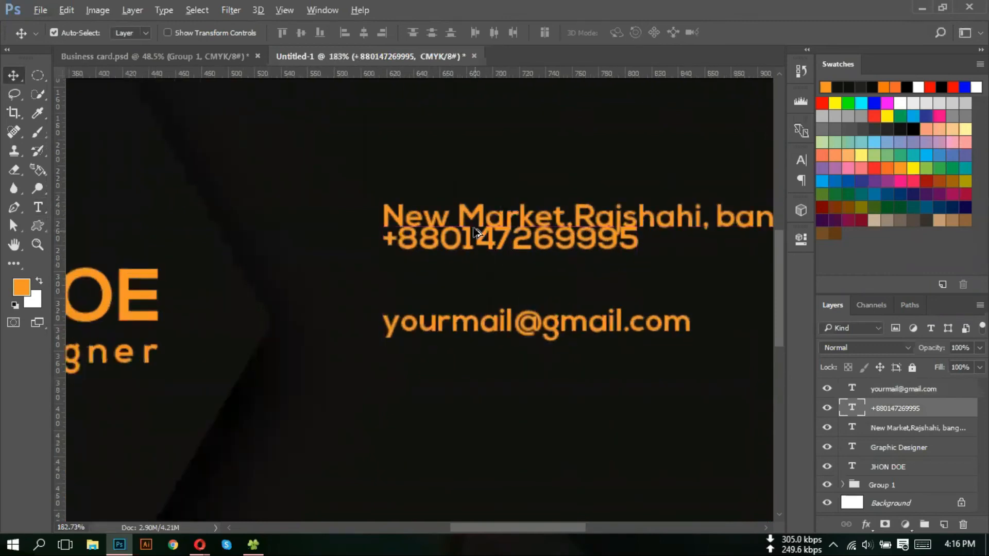
pyautogui.scroll(2, 454, 232)
pyautogui.scroll(-2, 446, 228)
pyautogui.moveTo(446, 213); pyautogui.dragTo(452, 259)
pyautogui.scroll(-2, 461, 222)
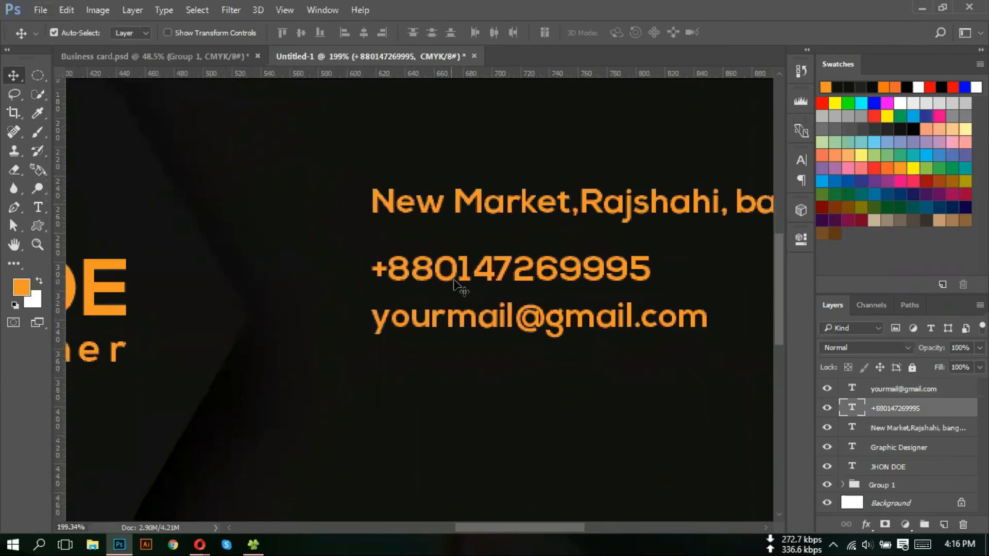
# - Place the e-mail line under the phone number with even spacing
pyautogui.click(467, 325)
pyautogui.moveTo(510, 321); pyautogui.dragTo(489, 309)
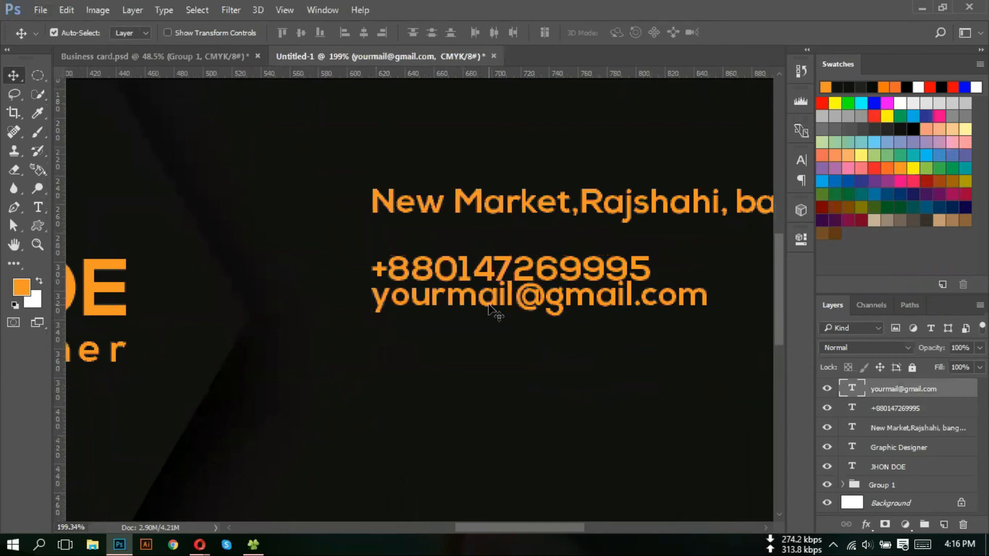
pyautogui.hotkey('shift', 'Down')
pyautogui.hotkey('shift', 'Down')
pyautogui.hotkey('shift', 'Down')
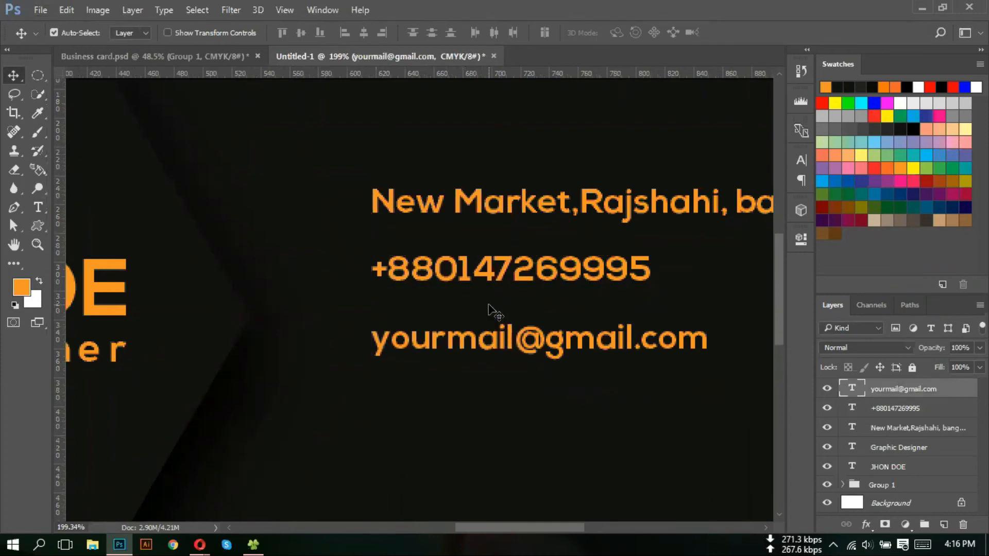
pyautogui.scroll(-2, 486, 244)
pyautogui.scroll(-3, 486, 245)
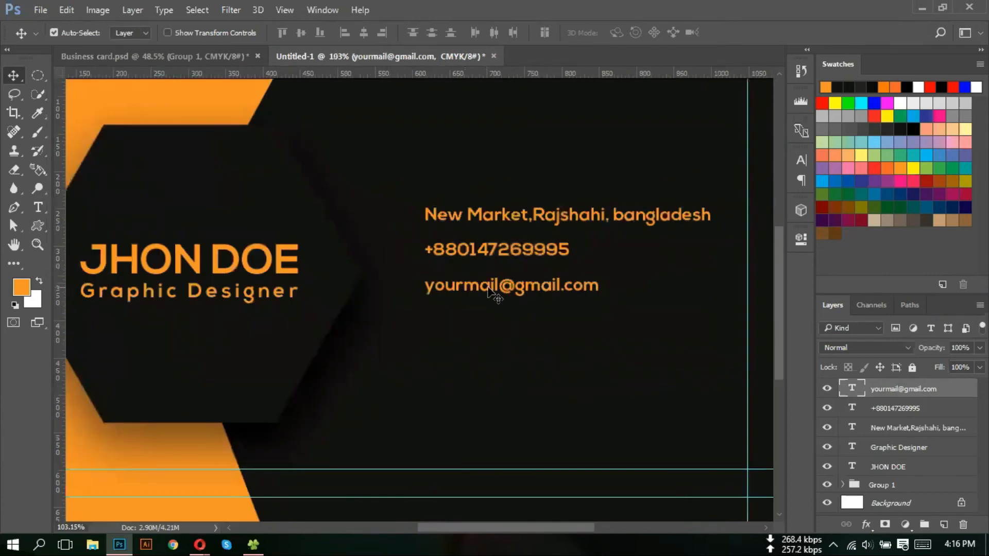
# - Duplicate the e-mail line and nudge the copy down three steps below it
pyautogui.keyDown('alt'); pyautogui.click(583, 291); pyautogui.keyUp('alt')
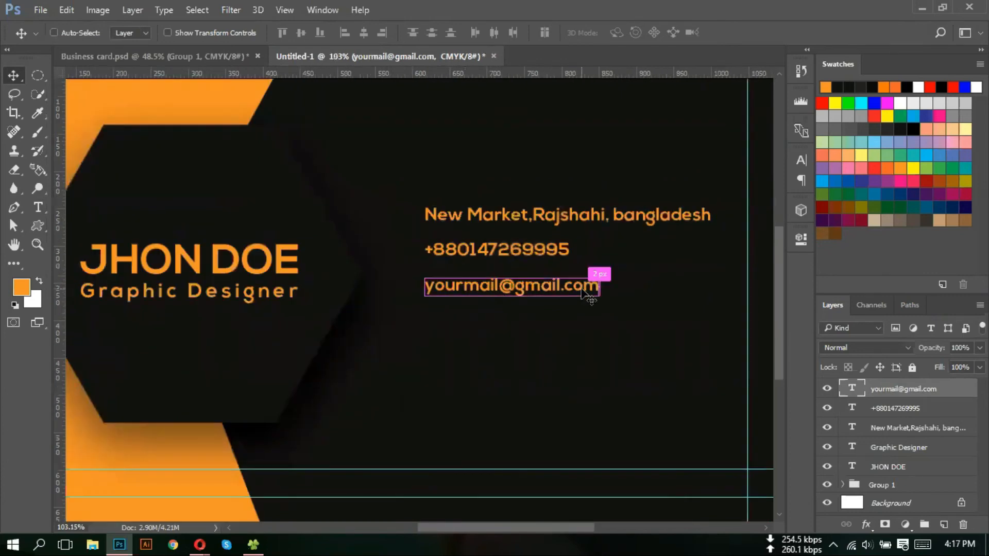
pyautogui.hotkey('shift', 'Down')
pyautogui.hotkey('shift', 'Down')
pyautogui.hotkey('shift', 'Down')
pyautogui.hotkey('shift', 'Down')
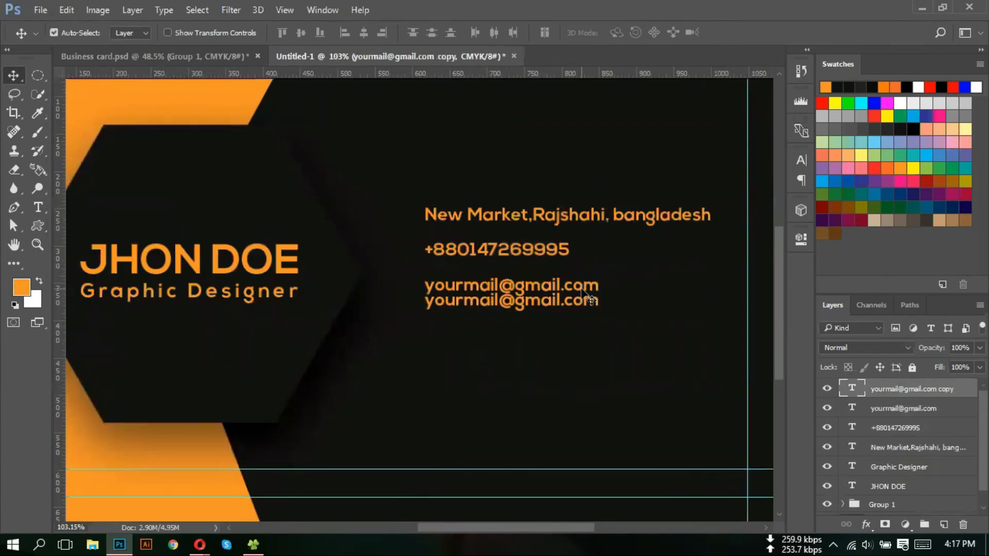
pyautogui.hotkey('shift', 'Down')
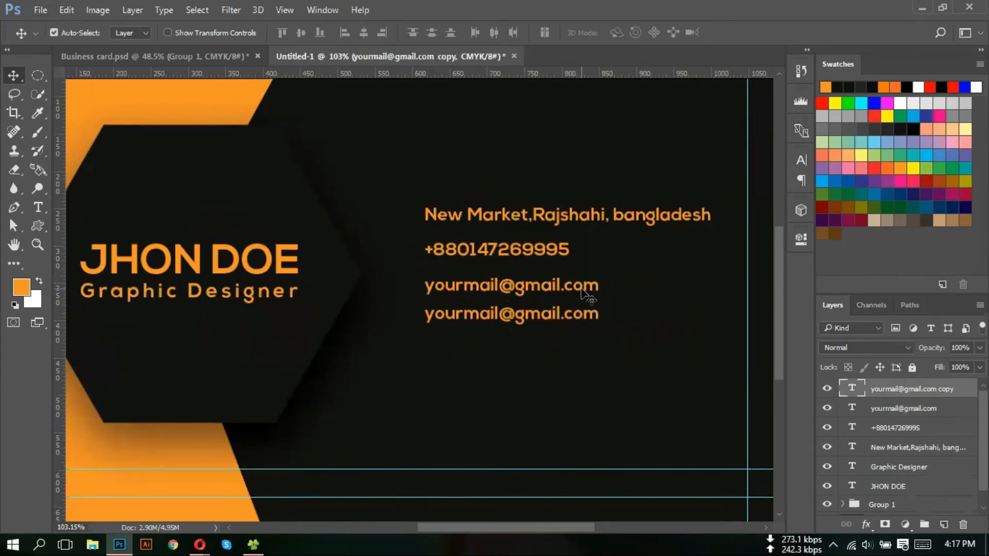
pyautogui.hotkey('shift', 'Down')
pyautogui.hotkey('shift', 'Down')
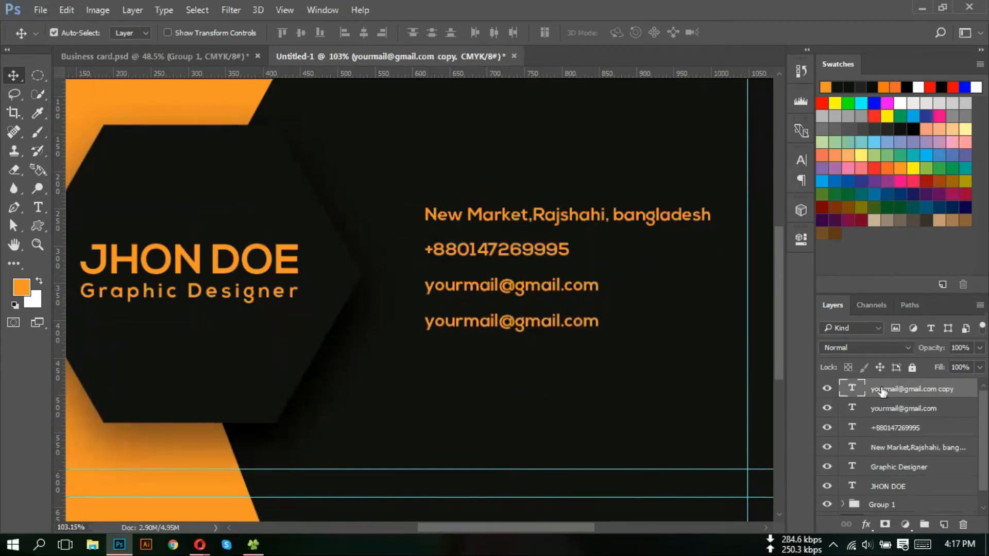
pyautogui.doubleClick(850, 389)
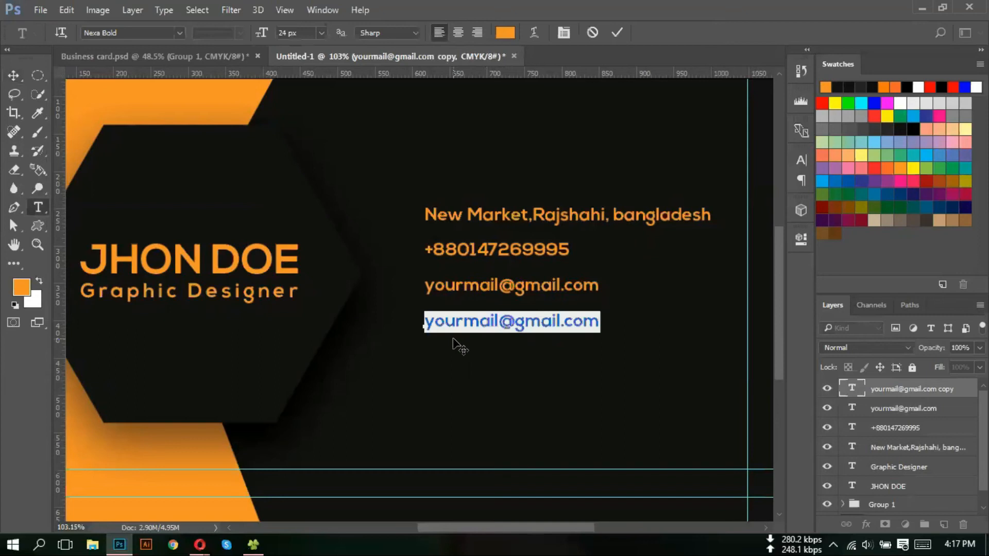
pyautogui.write('www.you')
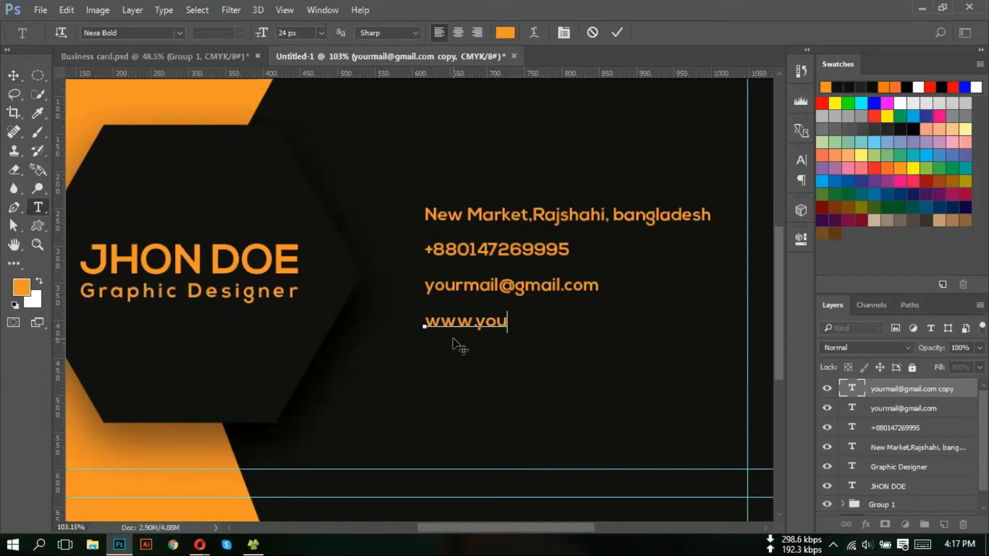
pyautogui.write('rsite.com')
pyautogui.click(13, 75)
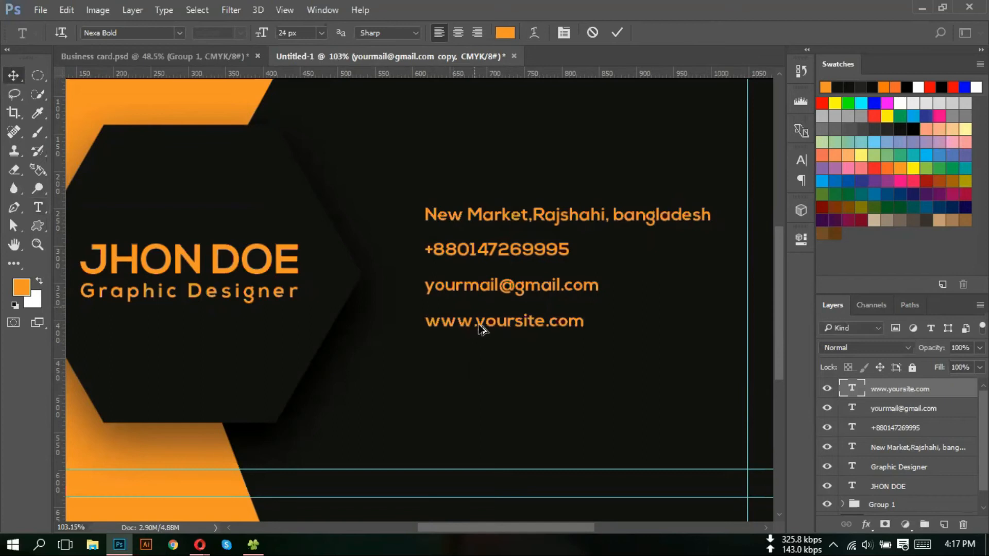
pyautogui.scroll(-3, 481, 330)
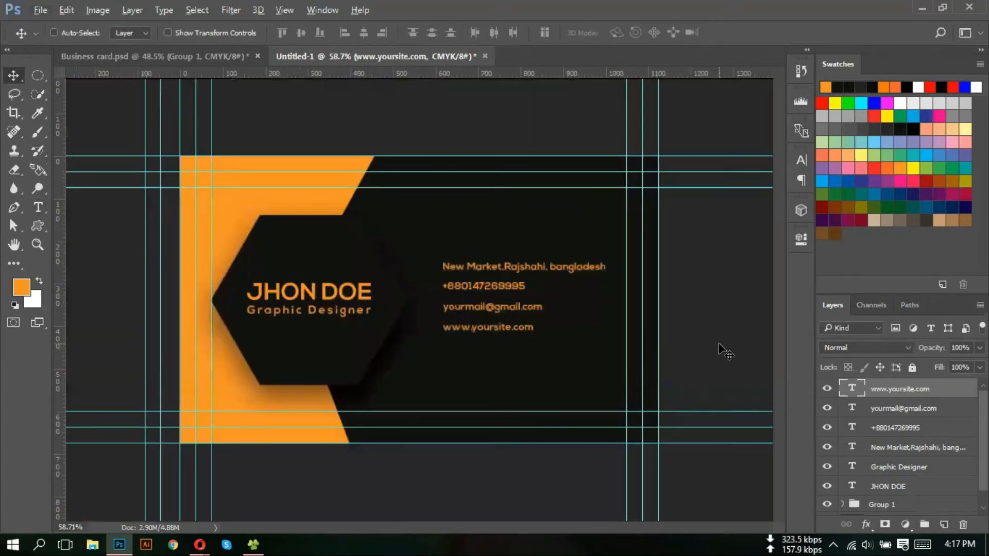
pyautogui.scroll(2, 719, 350)
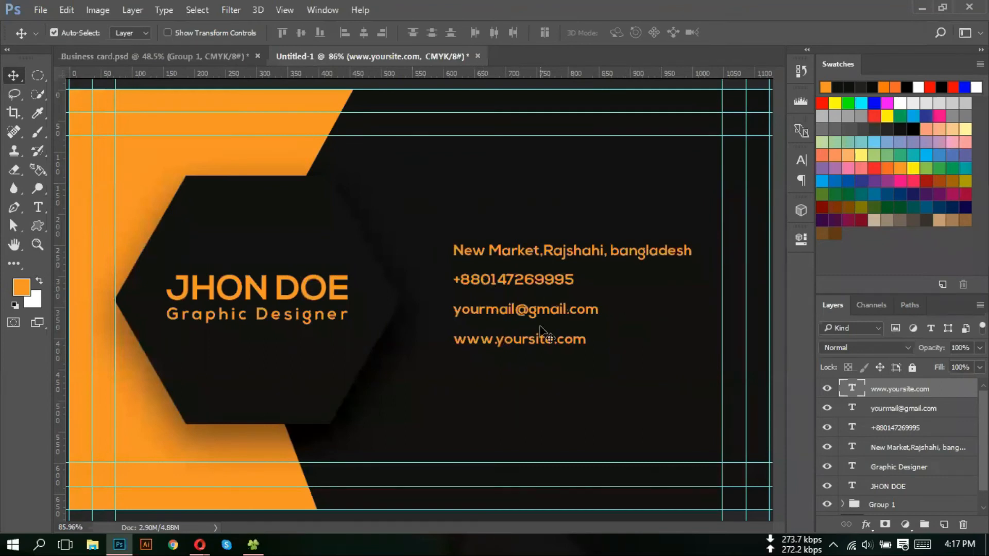
# - Group the website, e-mail, phone and address lines into Group 2
pyautogui.keyDown('ctrl'); pyautogui.click(922, 412); pyautogui.keyUp('ctrl')
pyautogui.keyDown('ctrl'); pyautogui.click(919, 430); pyautogui.keyUp('ctrl')
pyautogui.keyDown('ctrl'); pyautogui.click(911, 449); pyautogui.keyUp('ctrl')
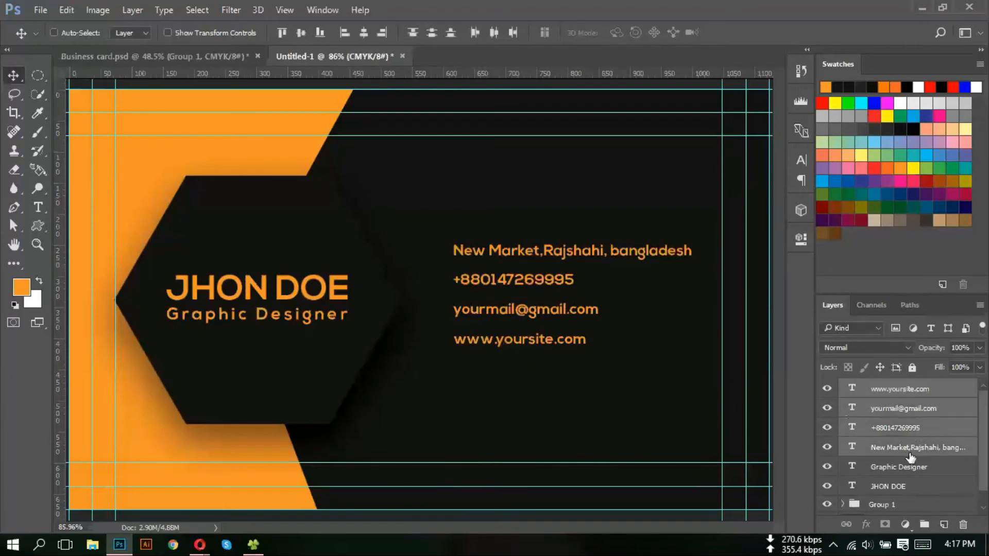
pyautogui.hotkey('ctrl', 'g')
pyautogui.click(826, 388)
pyautogui.click(827, 388)
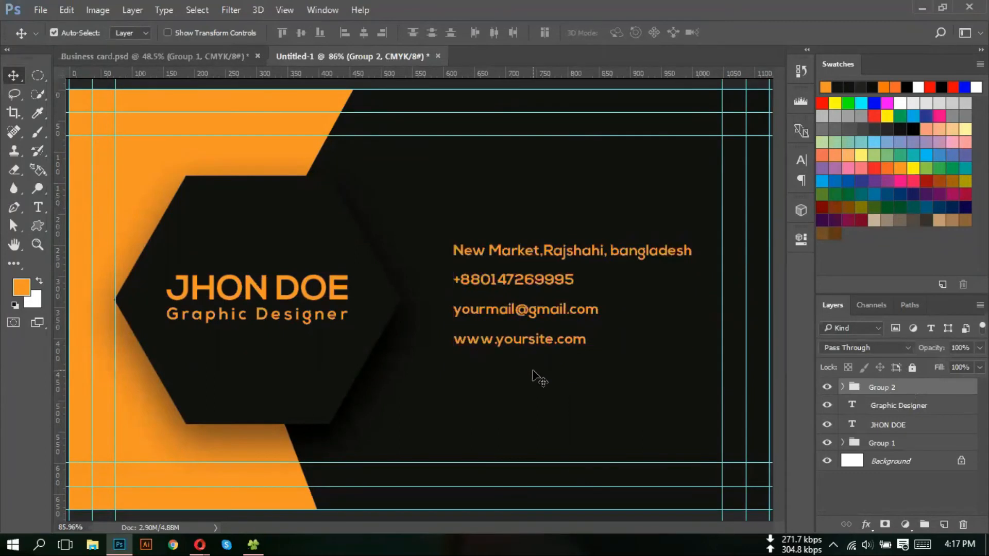
pyautogui.scroll(-3, 463, 370)
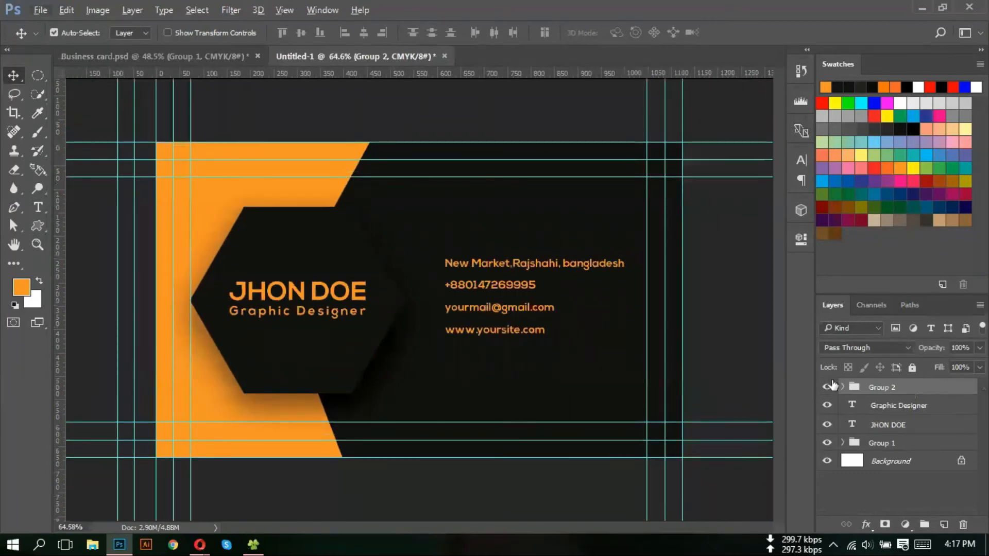
# - Scale the contact group slightly larger and nudge it left with Free Transform
pyautogui.hotkey('ctrl', 't')
pyautogui.moveTo(627, 337); pyautogui.dragTo(645, 353)
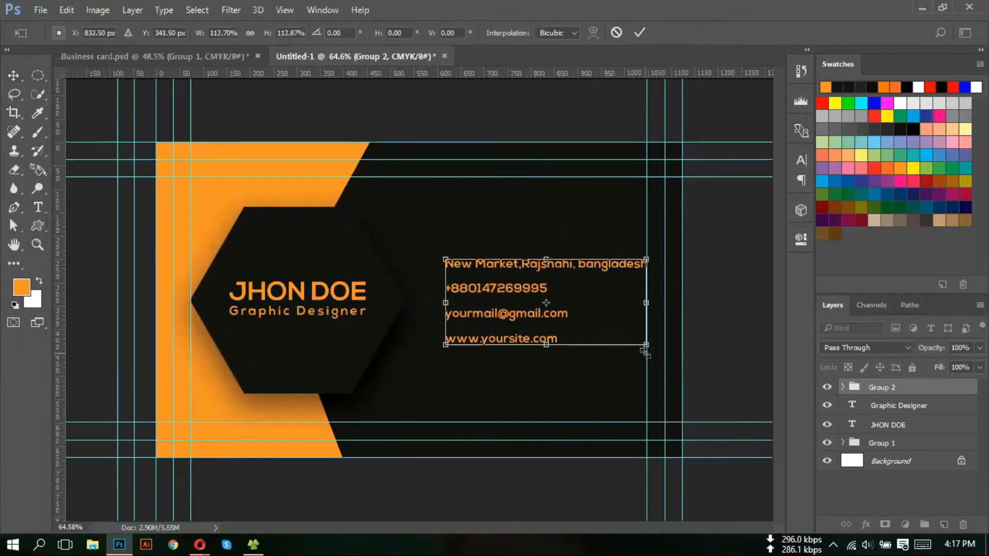
pyautogui.press('Left')
pyautogui.press('Left')
pyautogui.press('Left')
pyautogui.press('Left')
pyautogui.press('Left')
pyautogui.press('Left')
pyautogui.press('Left')
pyautogui.press('Left')
pyautogui.press('Left')
pyautogui.press('Left')
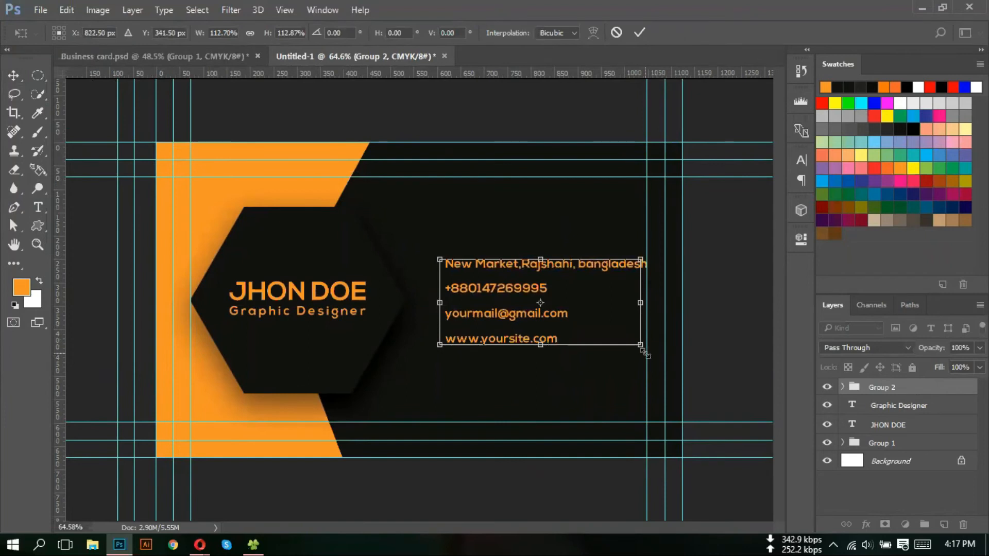
pyautogui.press('Return')
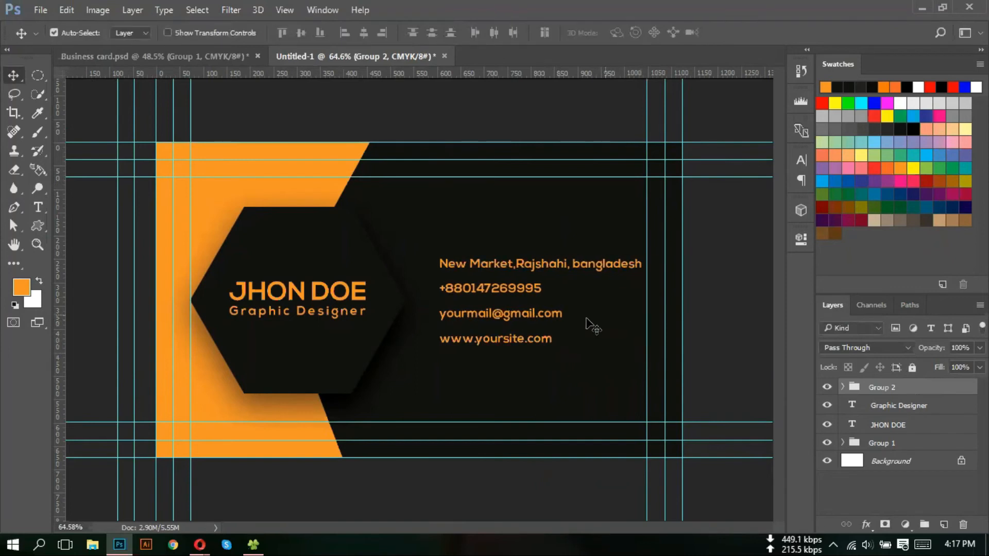
# - Add a vertical guide and move a vertical guide further right on the card
pyautogui.moveTo(56, 174); pyautogui.dragTo(462, 192)
pyautogui.scroll(5, 455, 183)
pyautogui.scroll(-1, 496, 284)
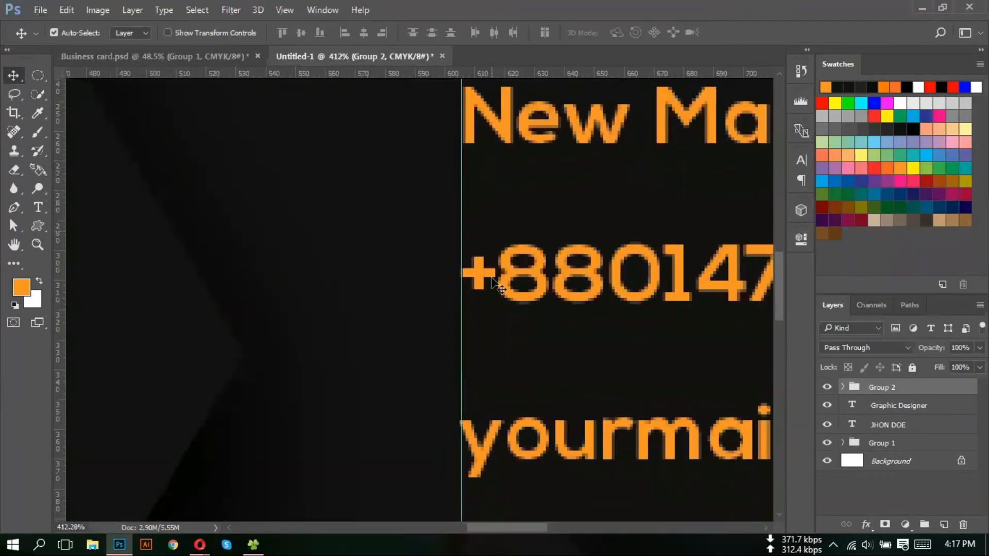
pyautogui.scroll(-5, 497, 283)
pyautogui.scroll(-5, 441, 376)
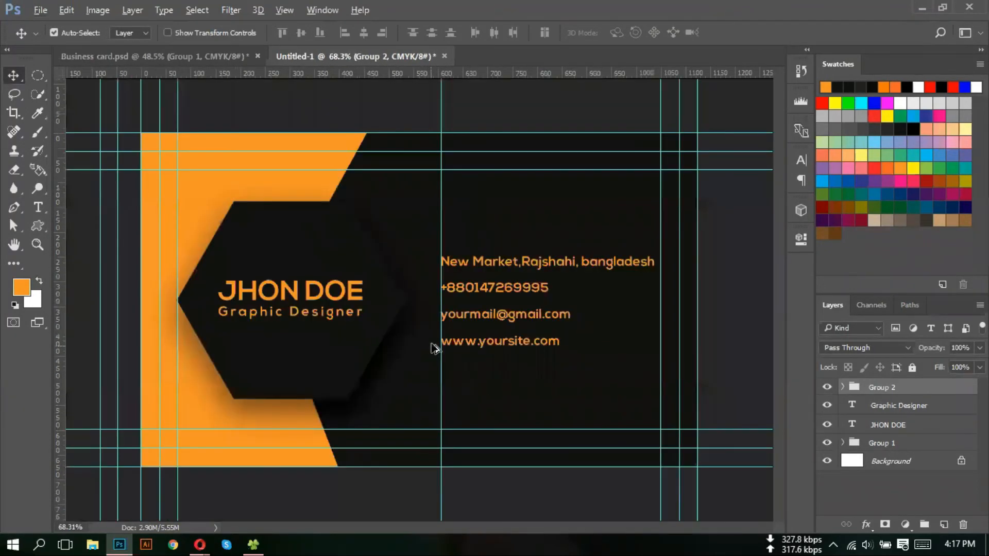
pyautogui.moveTo(442, 122); pyautogui.dragTo(731, 178)
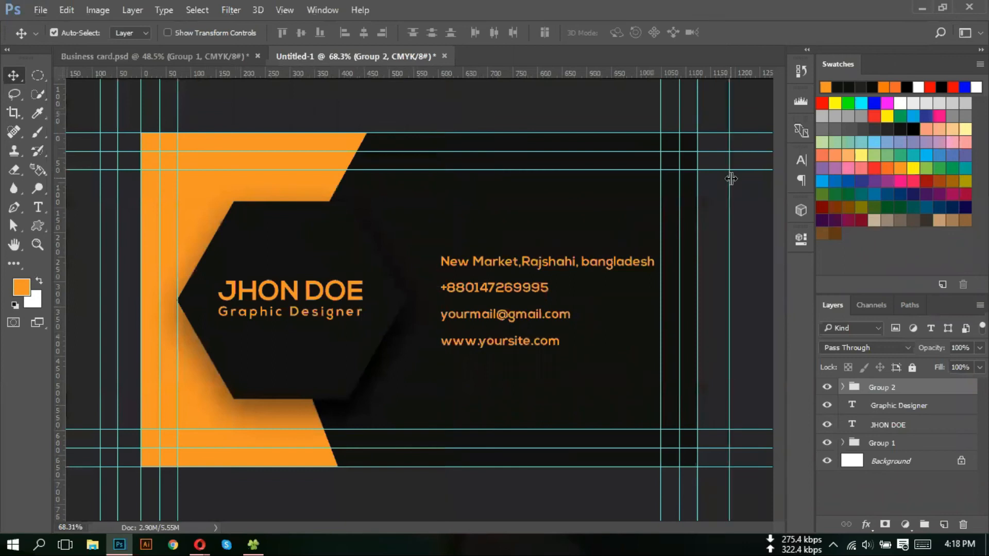
pyautogui.scroll(2, 731, 178)
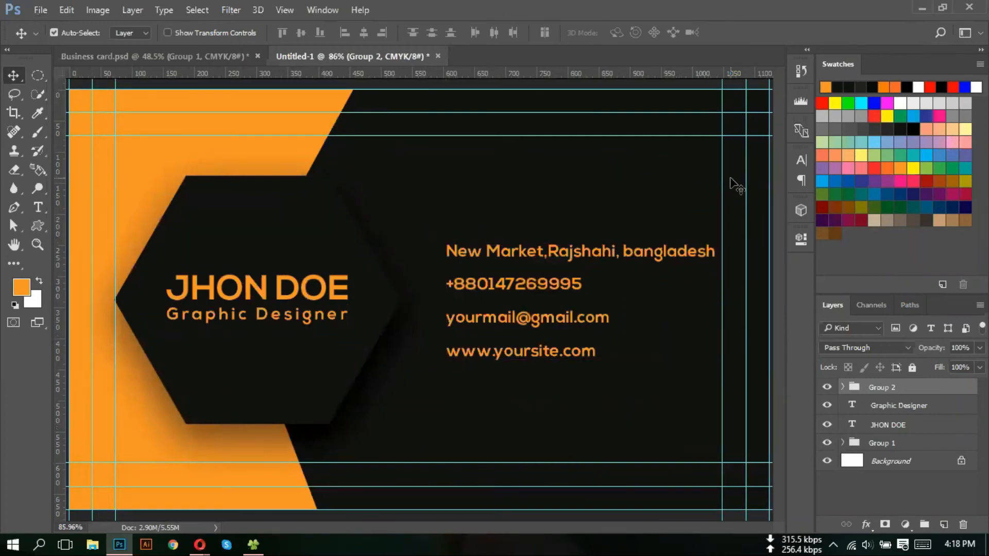
pyautogui.scroll(-1, 487, 281)
pyautogui.scroll(-3, 487, 281)
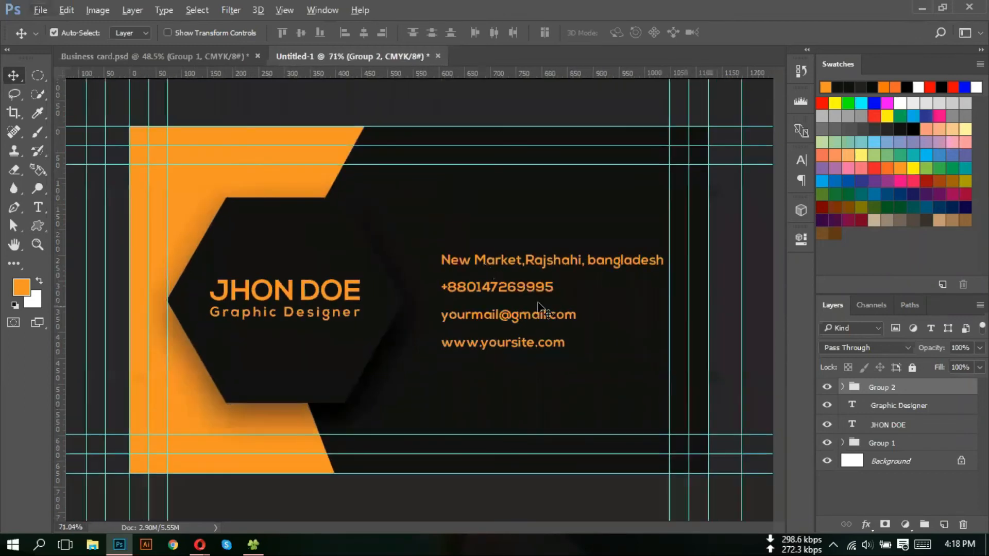
# - Switch to Opera's Google Images 'business card' search results
pyautogui.click(199, 546)
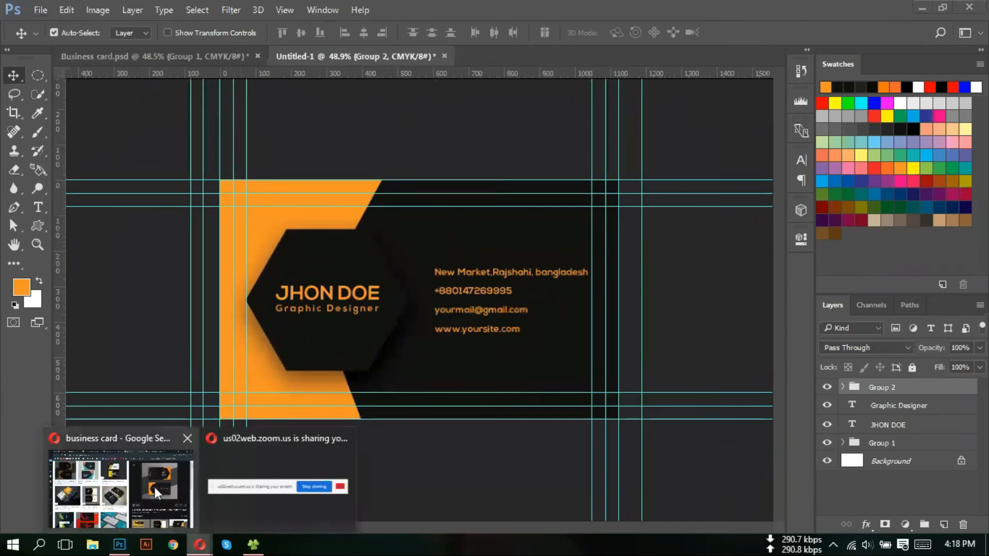
pyautogui.click(154, 487)
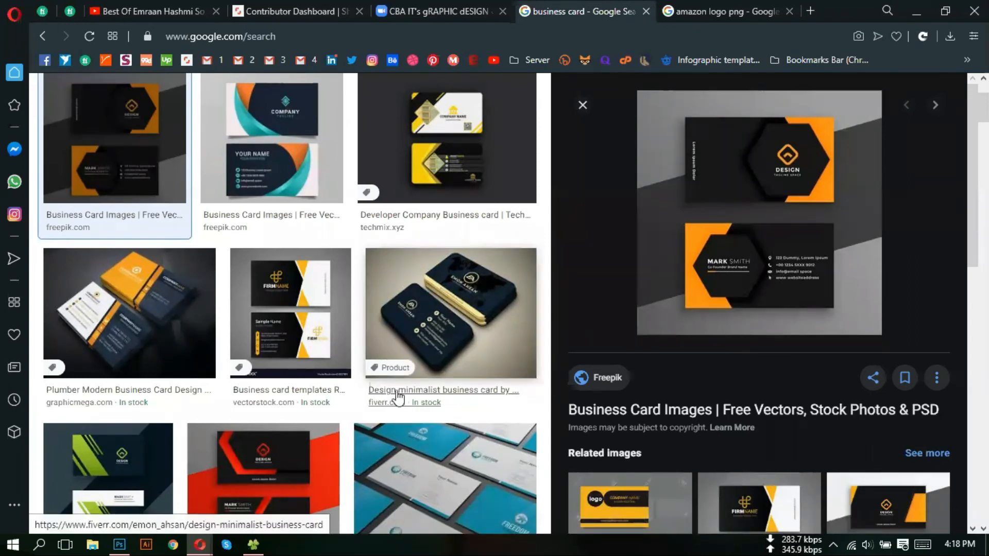
pyautogui.click(119, 544)
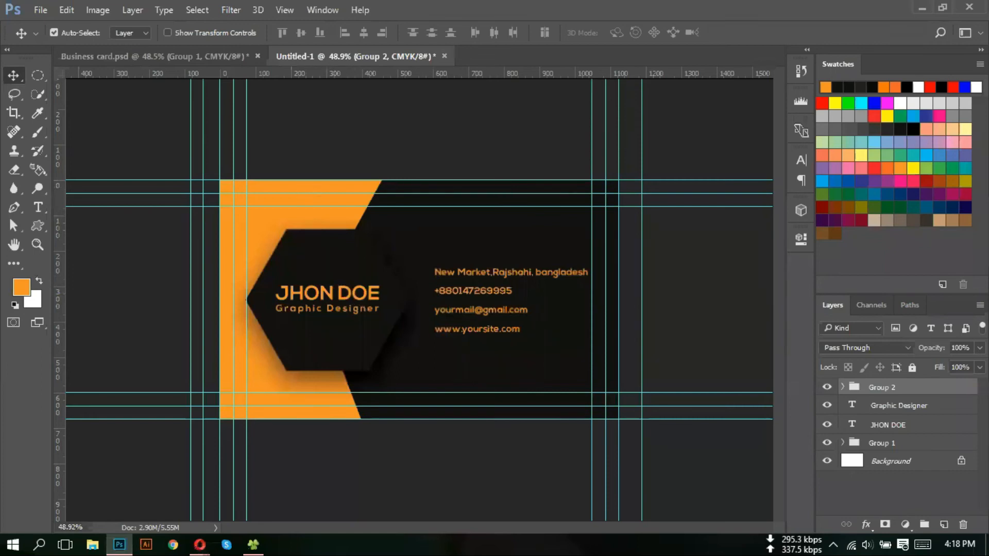
pyautogui.moveTo(201, 548)
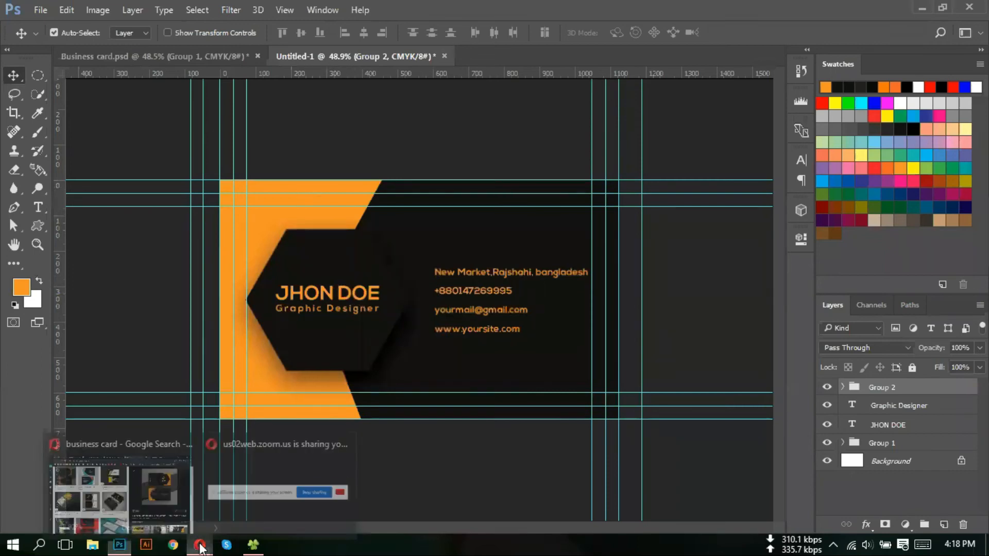
pyautogui.click(150, 515)
# - Browse the results and view a related VectorStock black-and-yellow card template preview
pyautogui.scroll(-3, 175, 219)
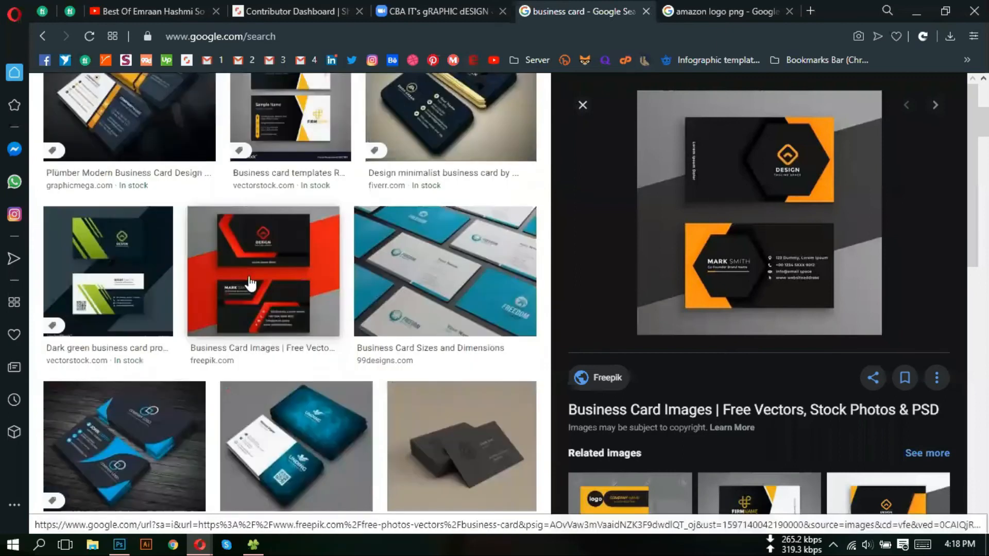
pyautogui.scroll(-3, 133, 290)
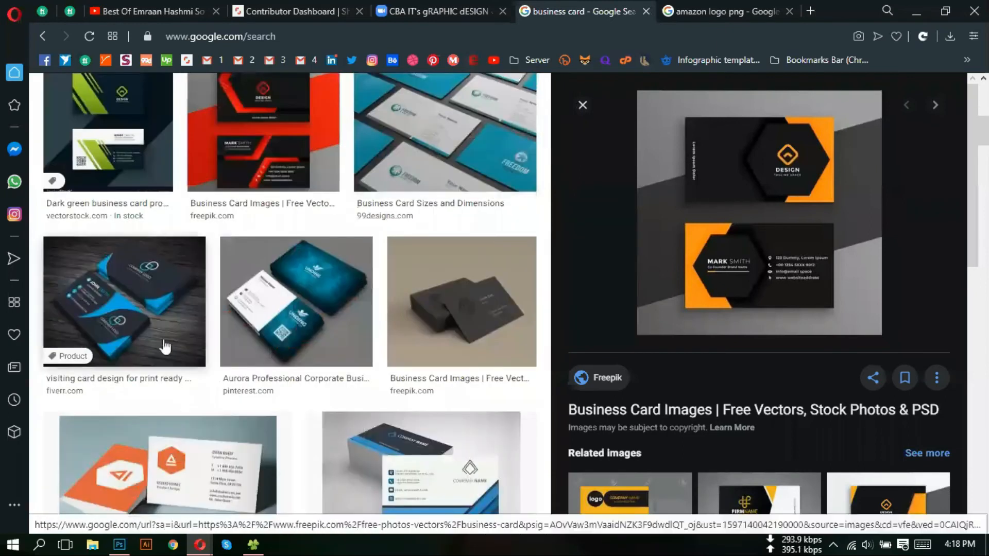
pyautogui.scroll(-4, 232, 393)
pyautogui.scroll(-5, 245, 314)
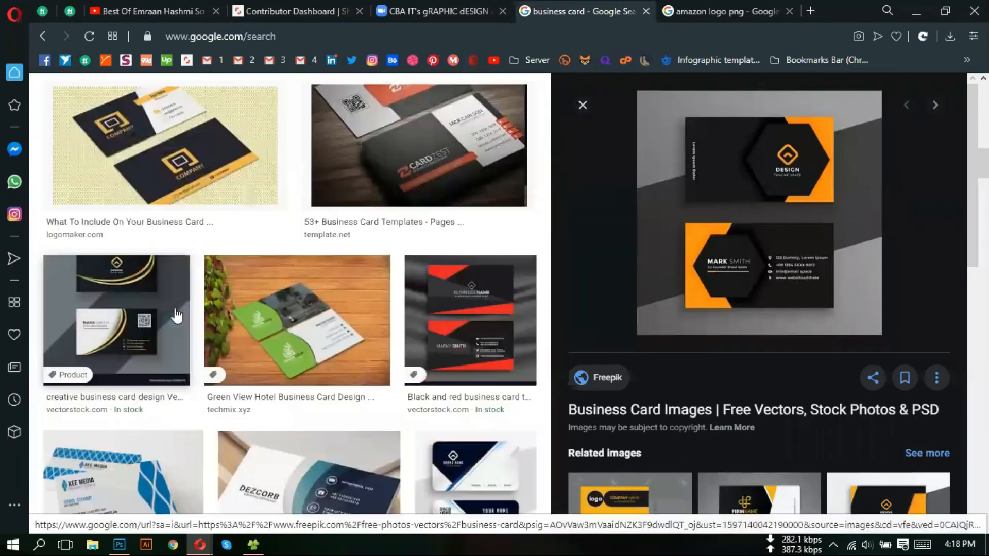
pyautogui.scroll(-1, 489, 352)
pyautogui.scroll(-12, 489, 352)
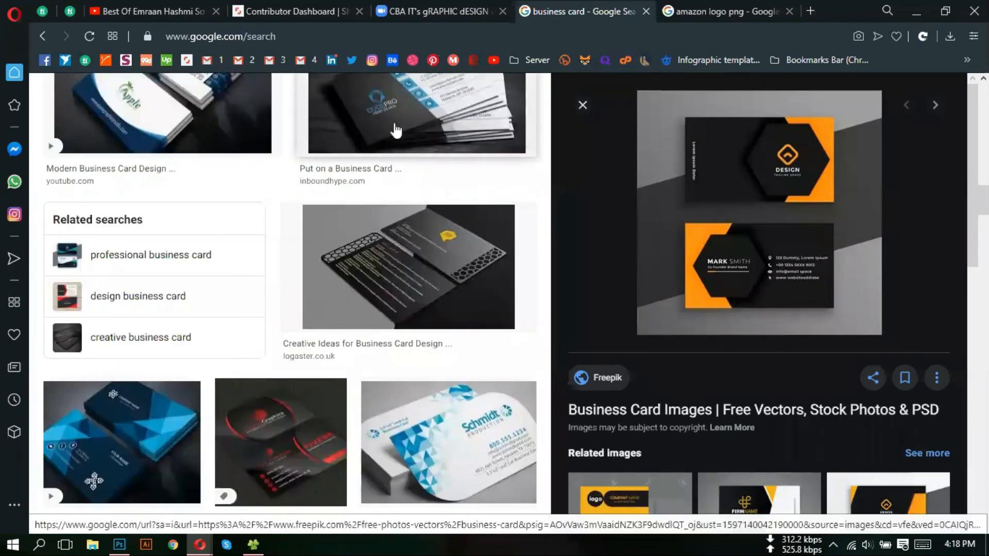
pyautogui.scroll(-3, 315, 327)
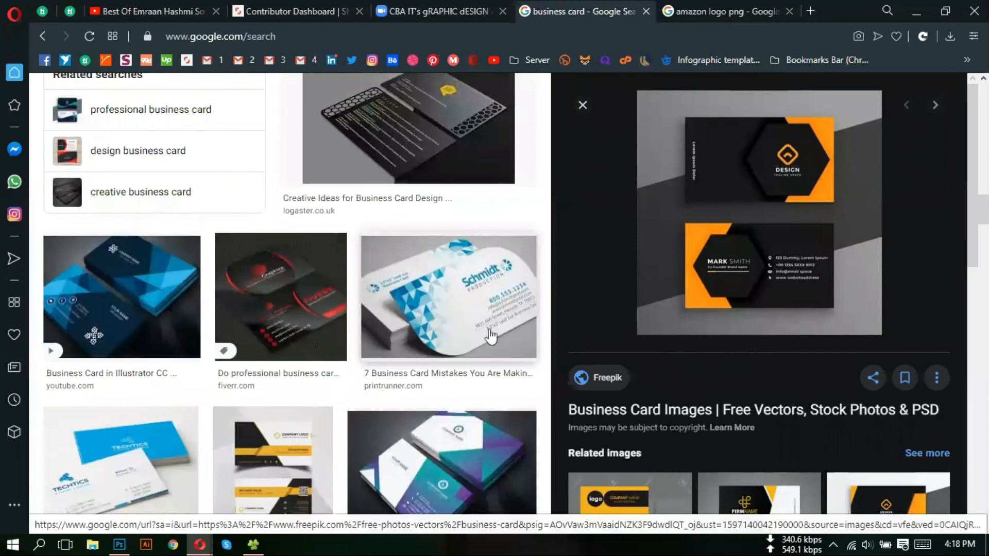
pyautogui.scroll(-5, 490, 336)
pyautogui.scroll(-7, 177, 371)
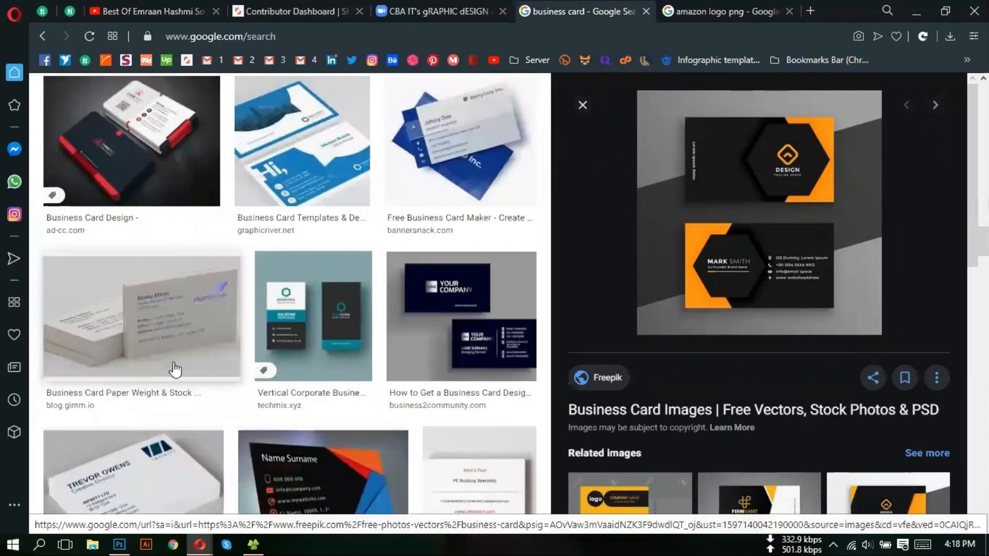
pyautogui.scroll(-5, 426, 336)
pyautogui.scroll(-5, 861, 435)
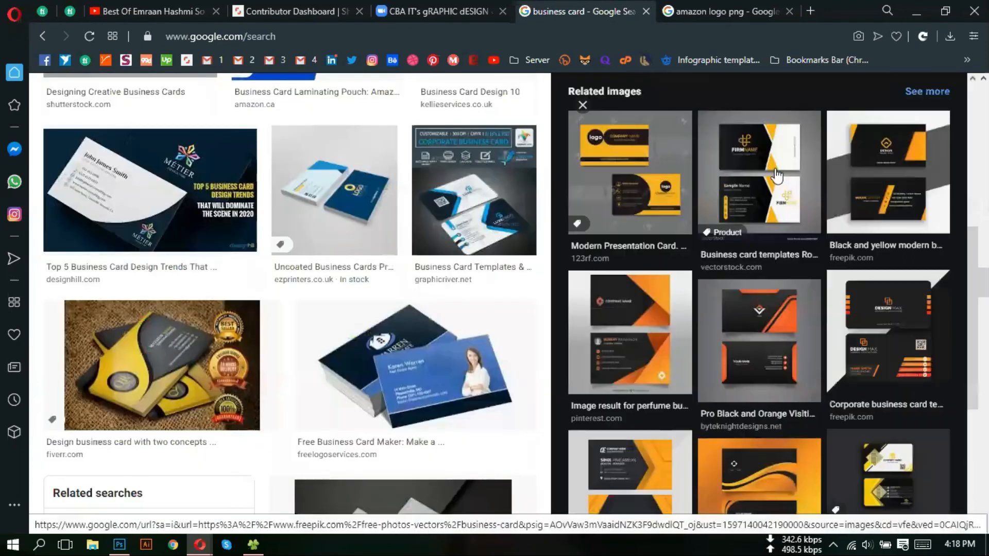
pyautogui.click(731, 206)
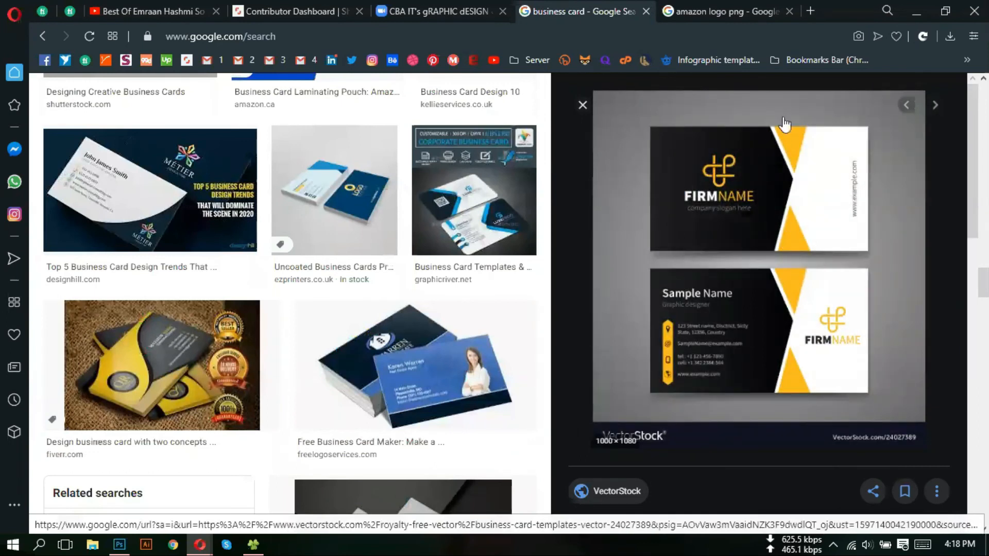
pyautogui.scroll(-3, 714, 373)
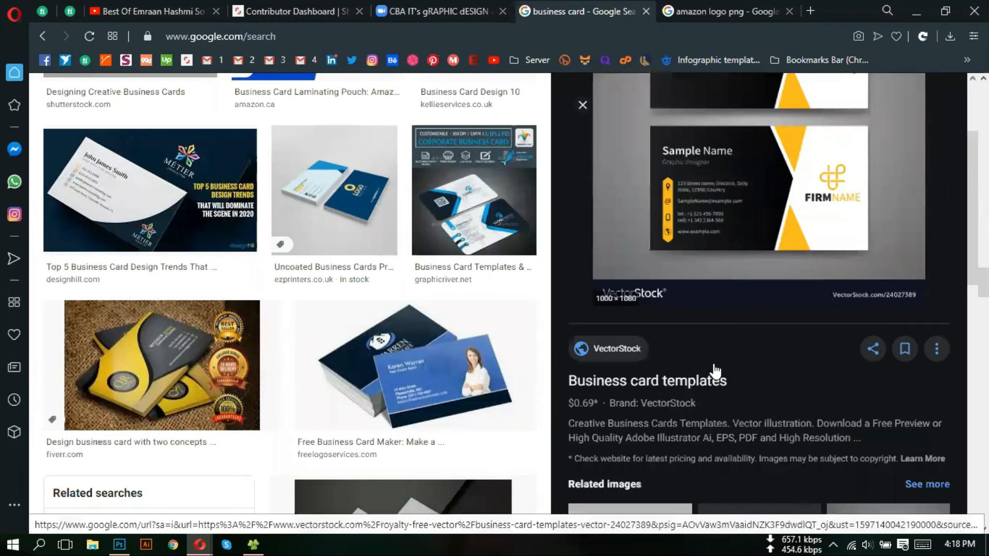
pyautogui.scroll(-9, 715, 356)
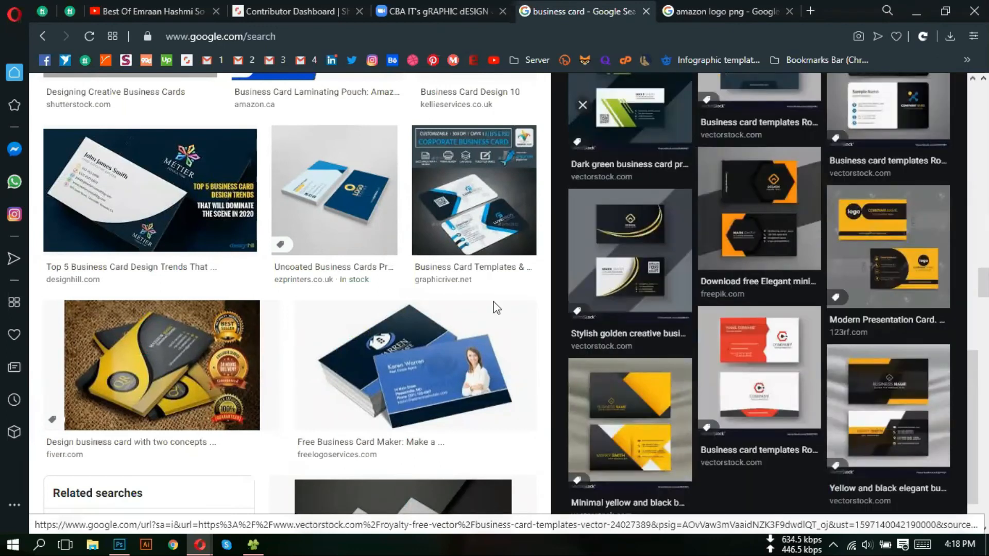
pyautogui.click(120, 548)
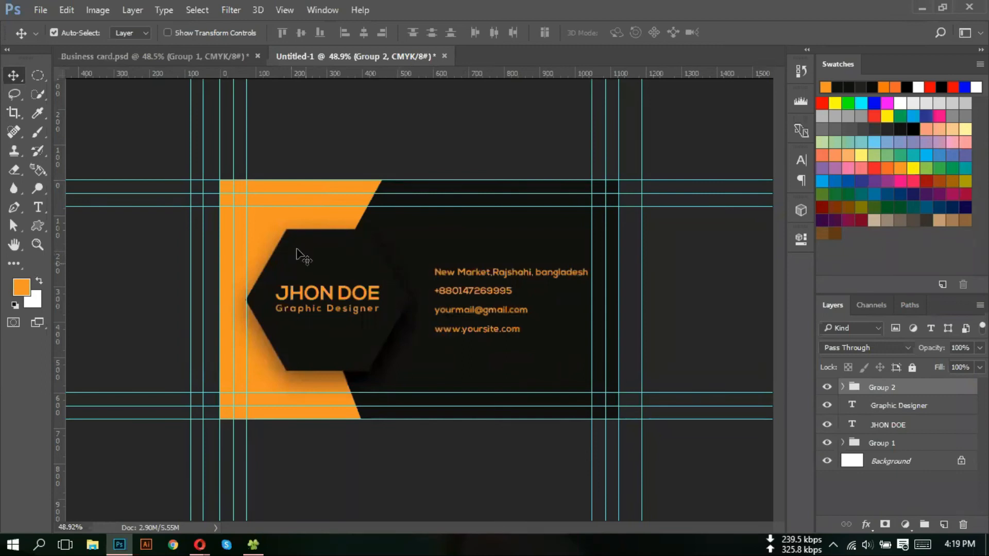
# - Export Untitled-1 via Save for Web as a maximum-quality JPEG named 'back part' on the Desktop
pyautogui.click(183, 57)
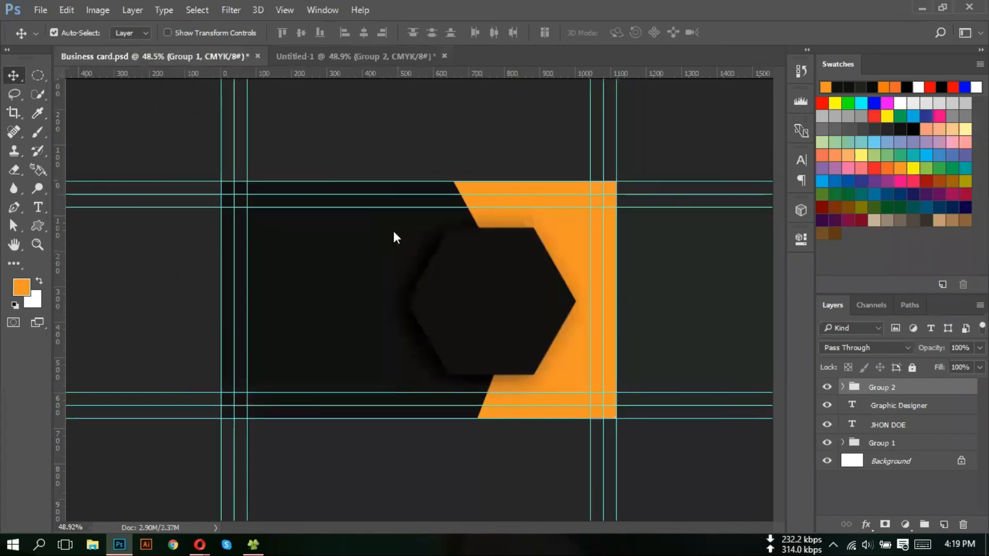
pyautogui.click(339, 56)
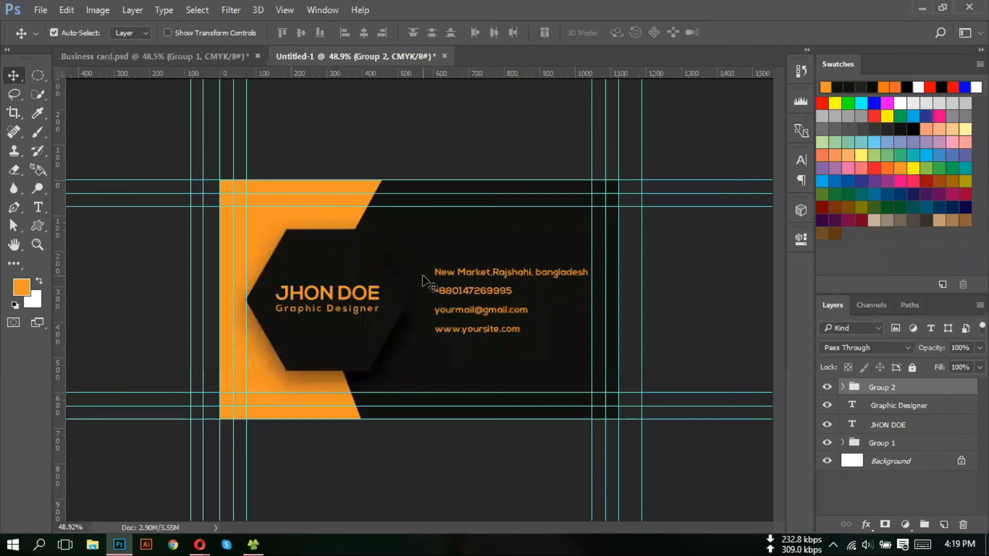
pyautogui.click(42, 9)
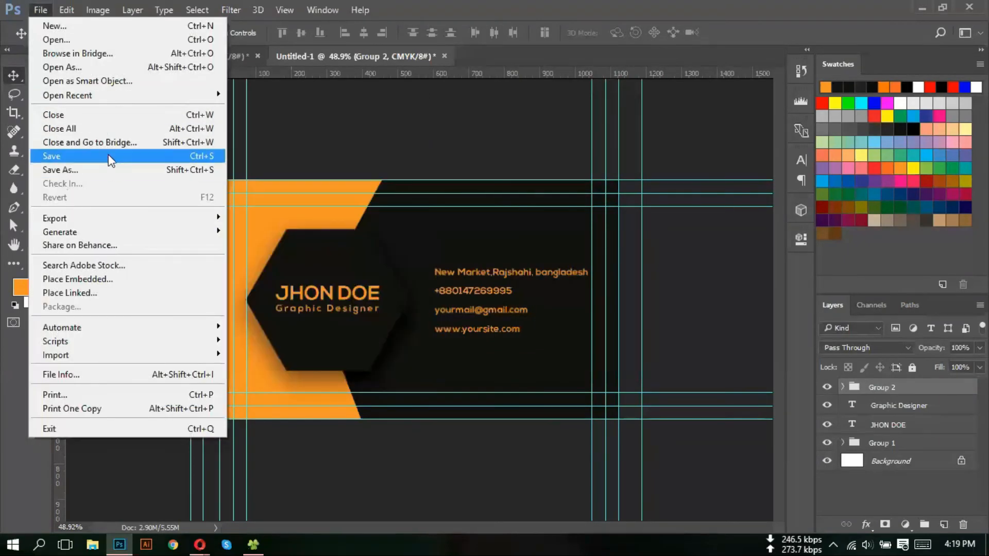
pyautogui.moveTo(118, 225)
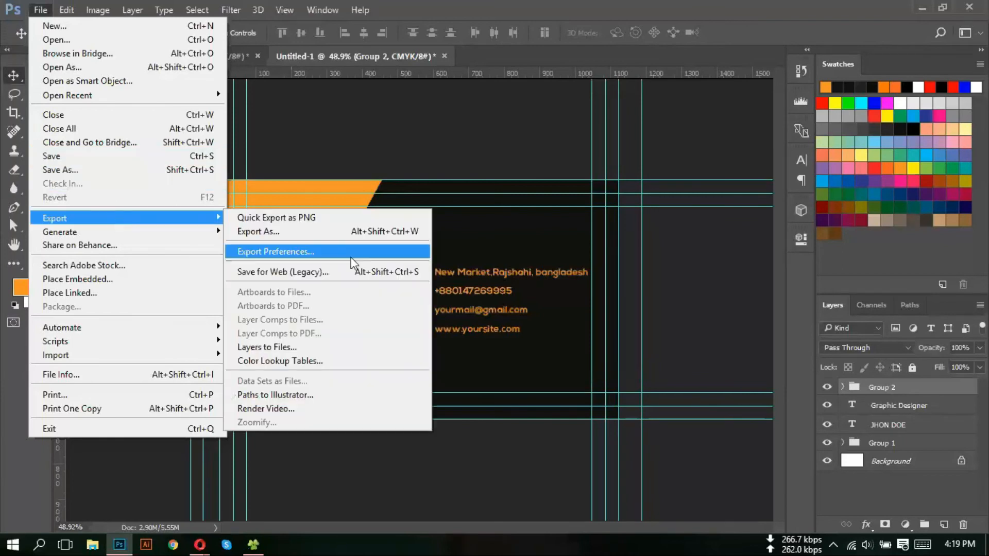
pyautogui.click(344, 269)
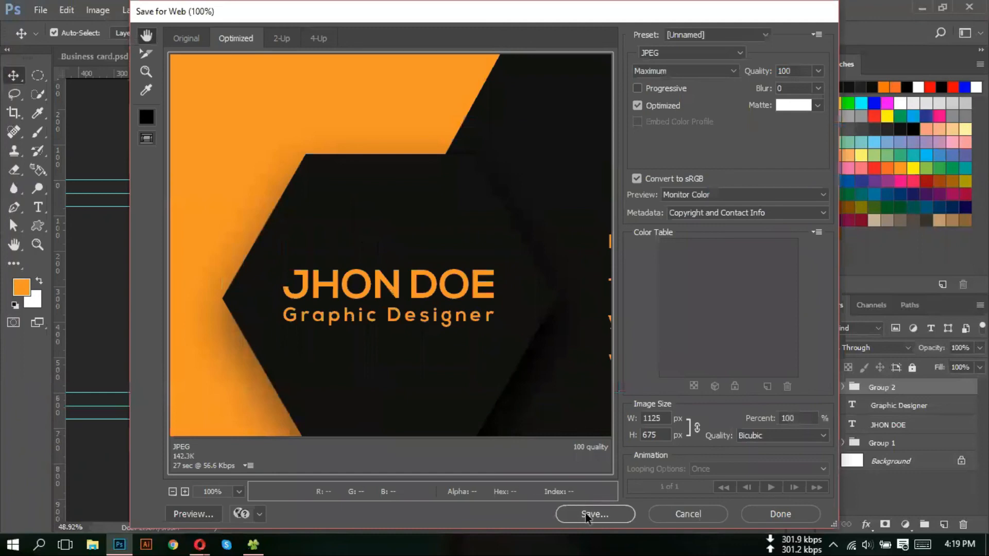
pyautogui.click(585, 513)
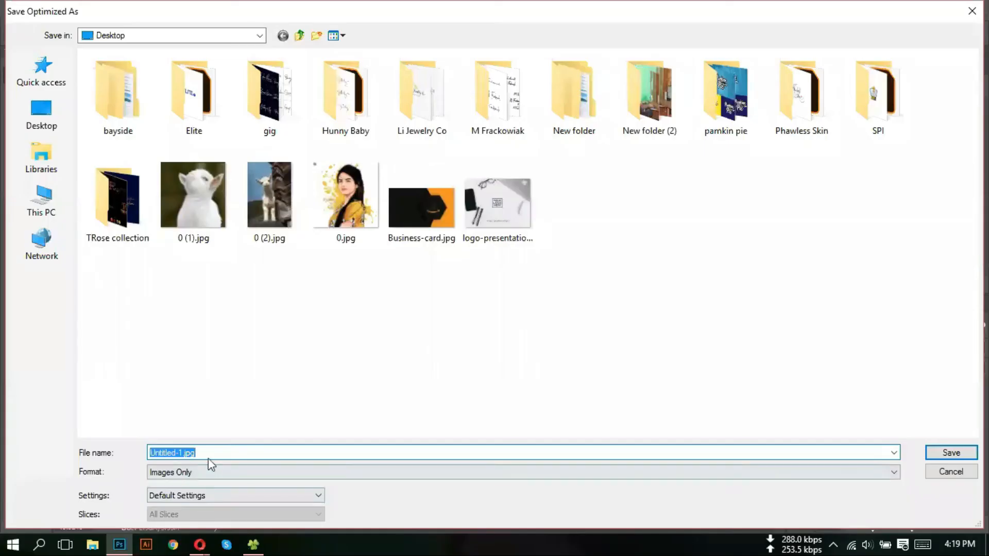
pyautogui.write('back part')
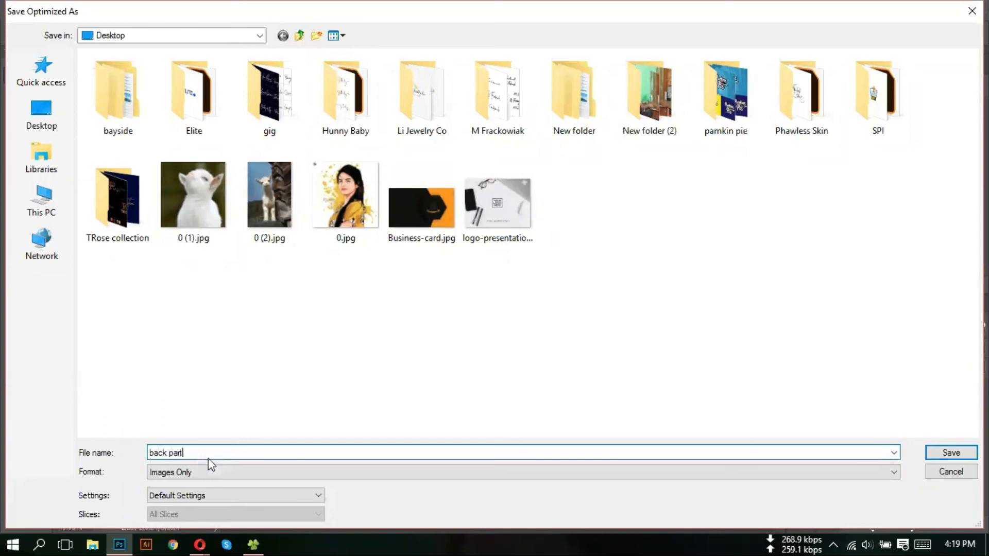
pyautogui.press('Return')
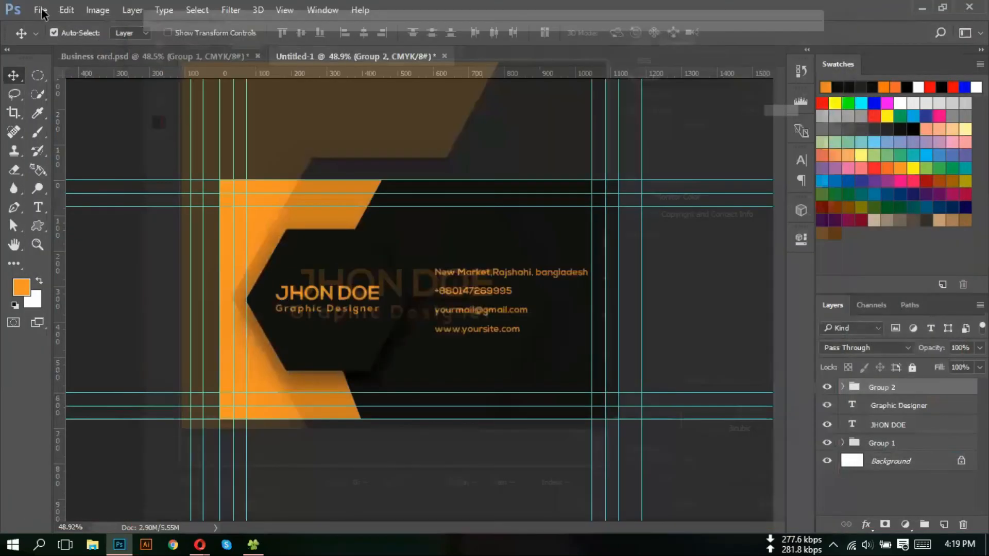
# - Start a Save As for the design, then cancel it
pyautogui.click(42, 11)
pyautogui.click(69, 168)
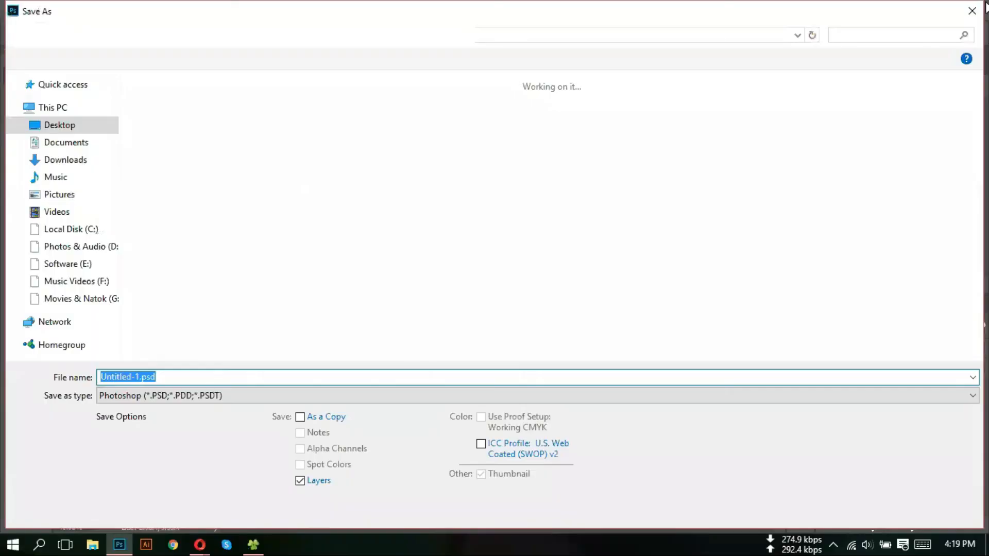
pyautogui.press('Escape')
pyautogui.click(42, 9)
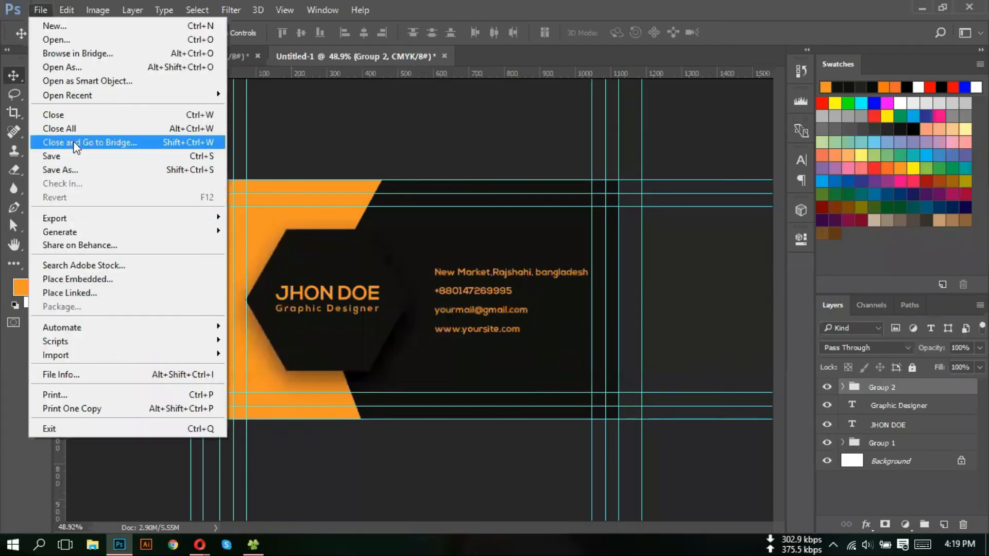
# - Save the card as Untitled-1.psd on the Desktop, accepting the Photoshop format options
pyautogui.click(78, 160)
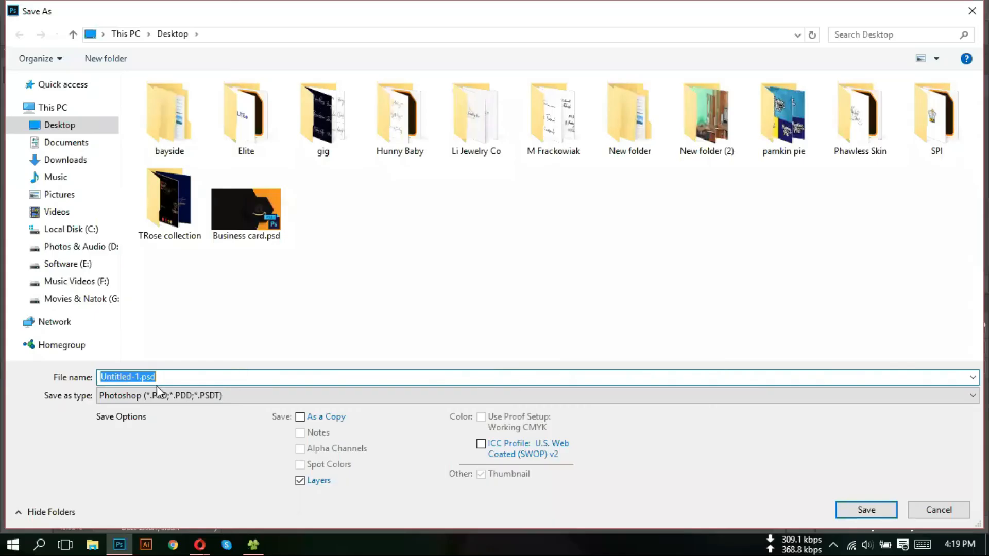
pyautogui.click(866, 511)
pyautogui.click(661, 159)
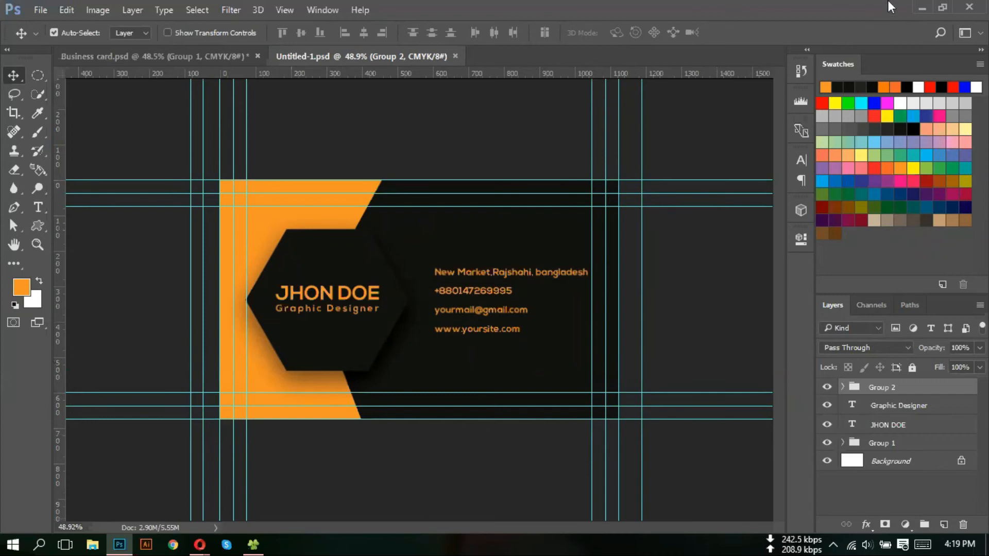
# - Minimise Photoshop and Opera and move Untitled-1 and Business-card.jpg to the top centre of the desktop
pyautogui.click(919, 7)
pyautogui.click(917, 11)
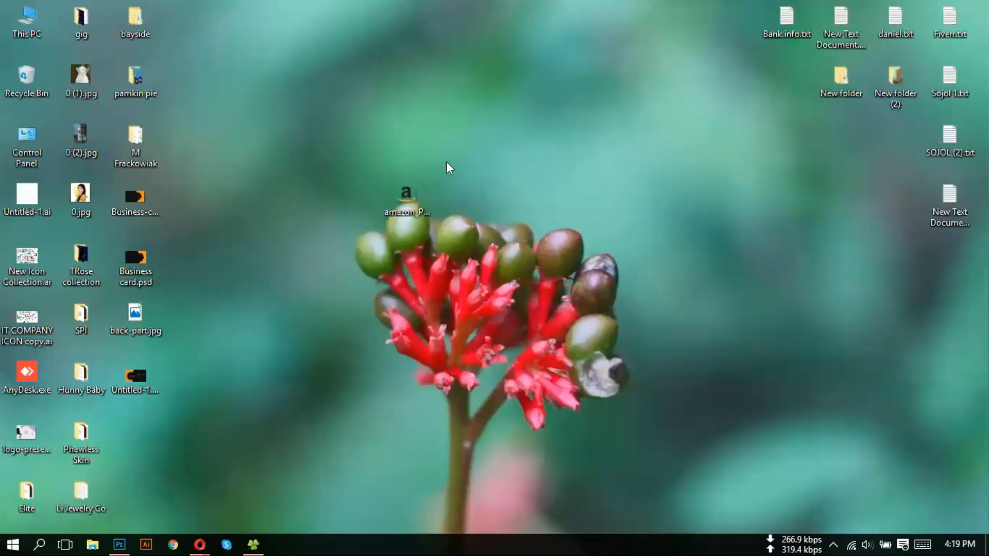
pyautogui.moveTo(135, 393); pyautogui.dragTo(268, 163)
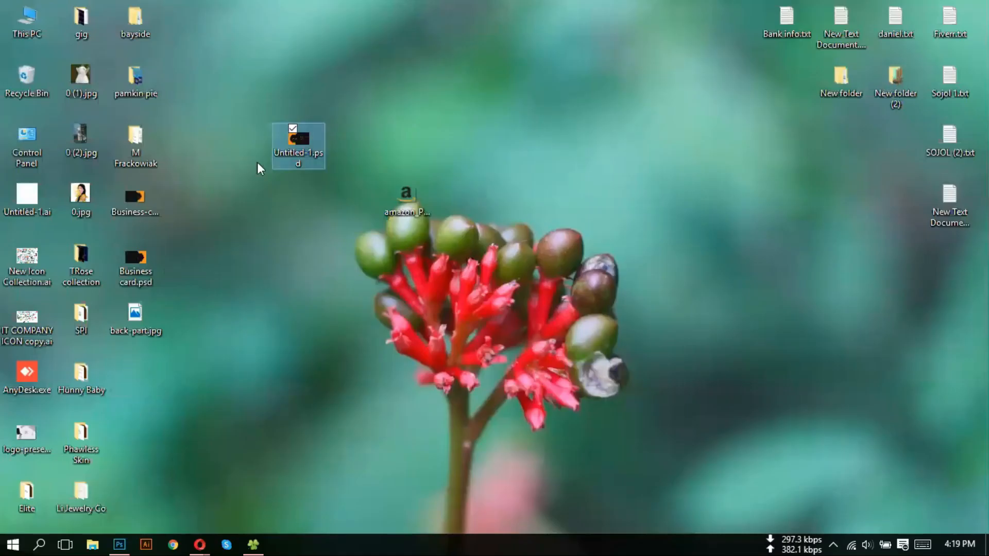
pyautogui.click(135, 198)
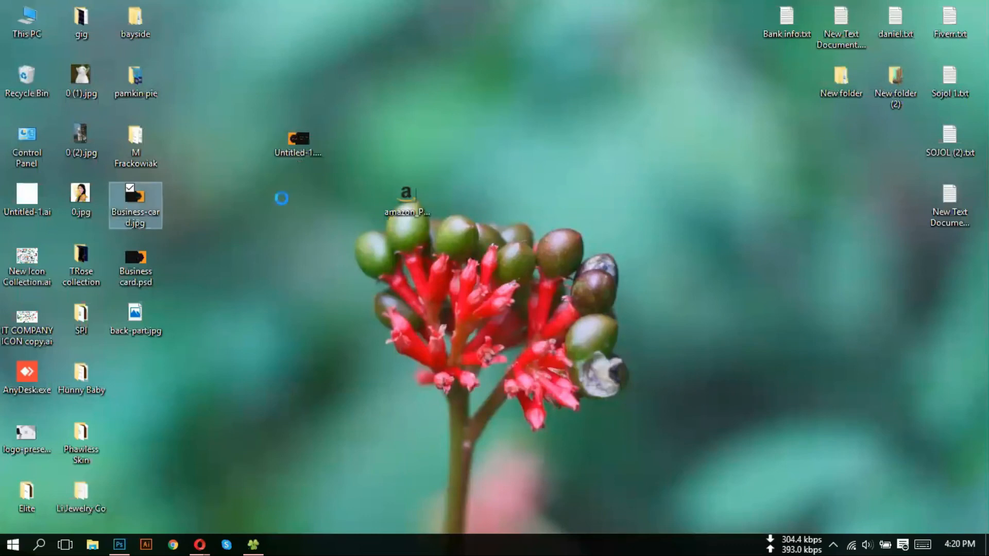
pyautogui.rightClick(271, 217)
pyautogui.click(294, 262)
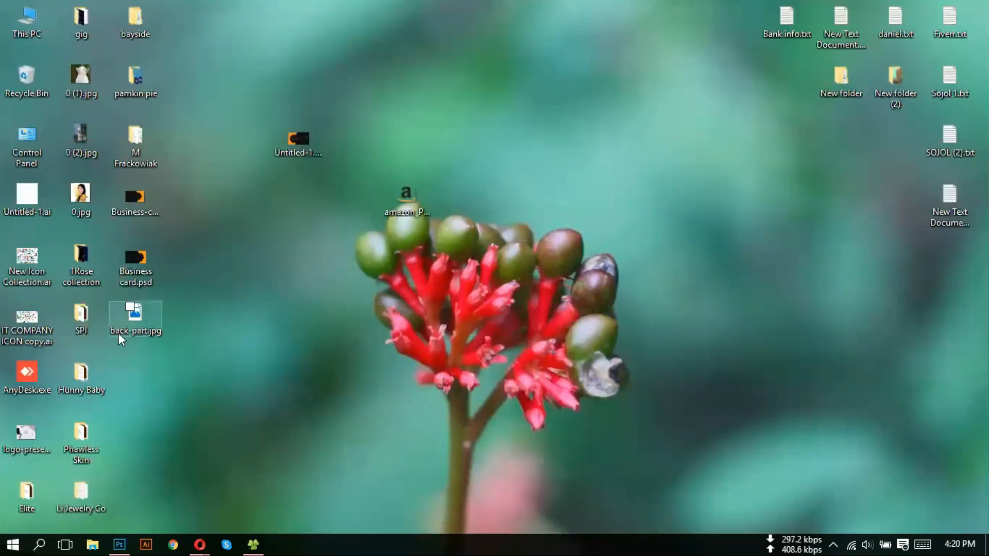
pyautogui.moveTo(135, 201); pyautogui.dragTo(387, 100)
pyautogui.click(407, 170)
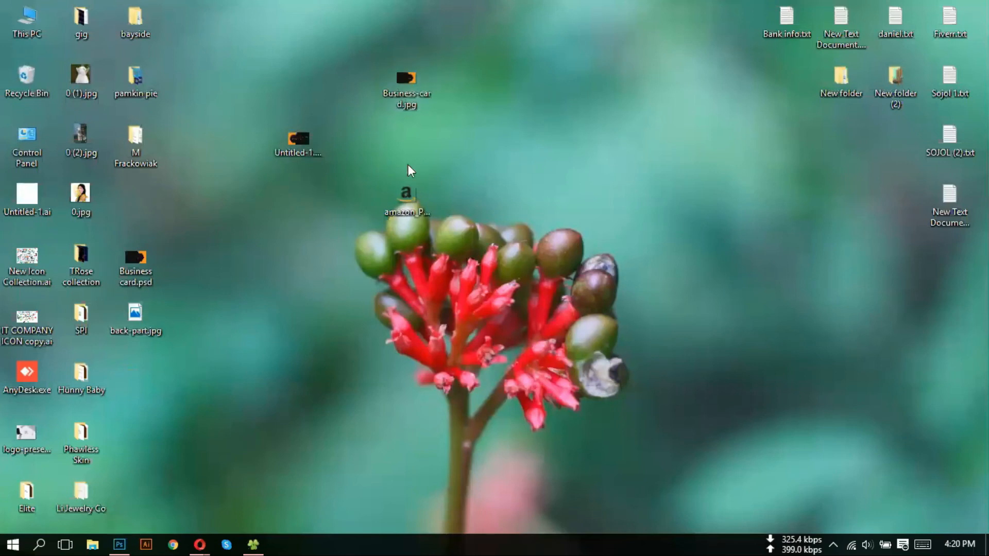
# - Open Business-card.jpg in Photos, flip through the desktop images, and close it
pyautogui.click(409, 103)
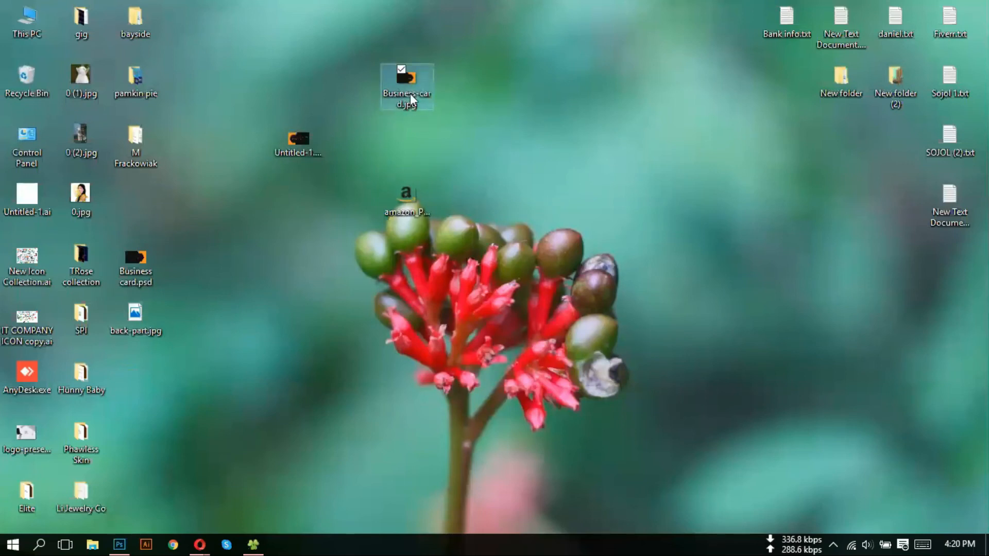
pyautogui.doubleClick(411, 95)
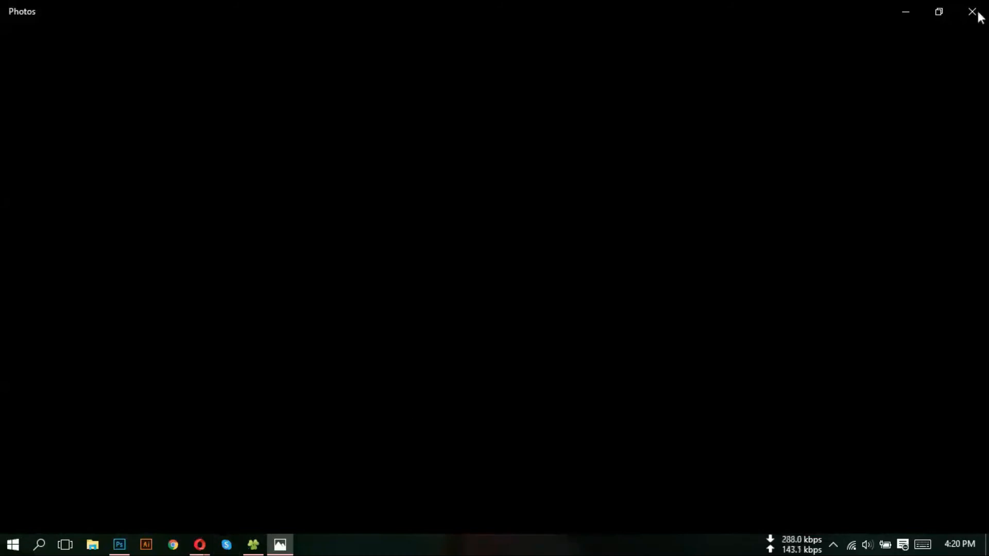
pyautogui.press('Right')
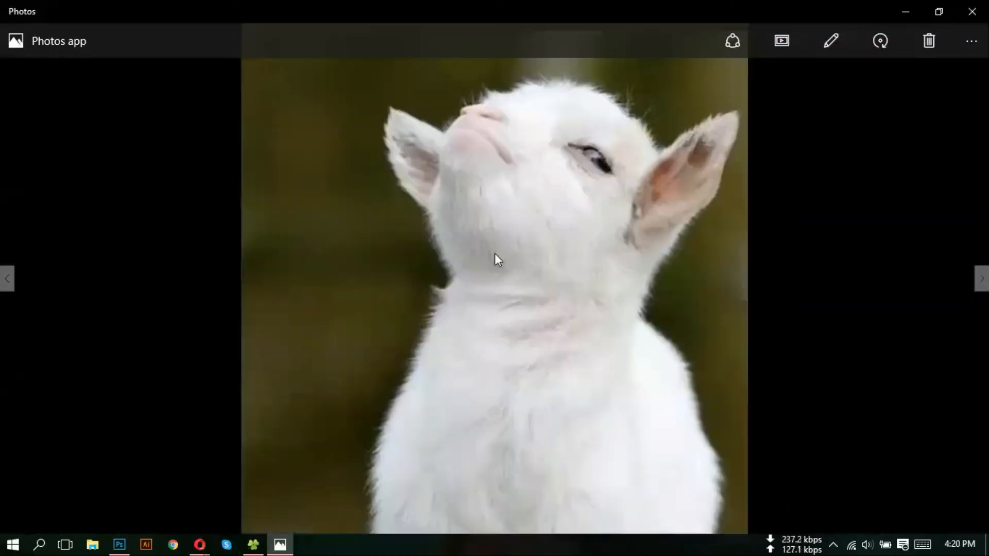
pyautogui.press('Left')
pyautogui.press('Left')
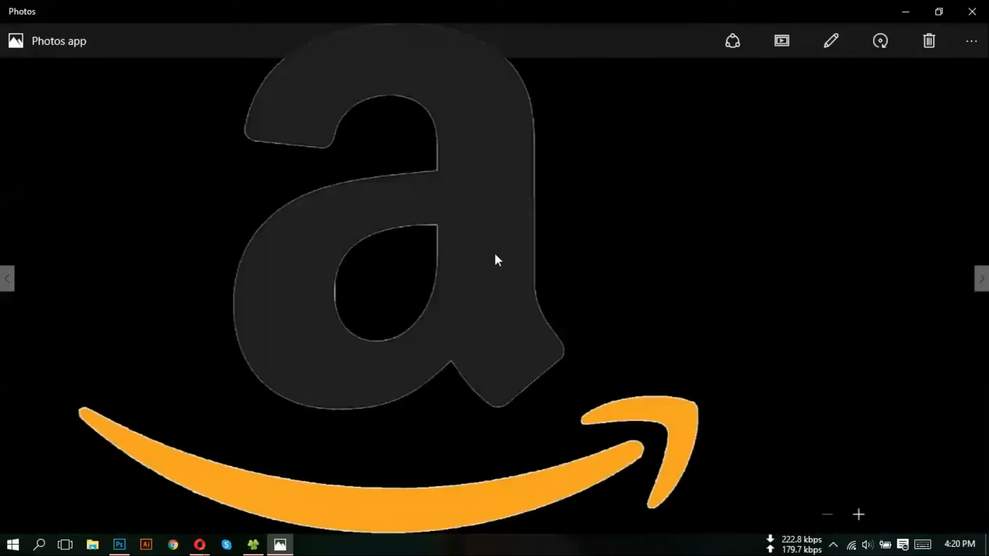
pyautogui.press('Left')
pyautogui.press('Left')
pyautogui.press('Left')
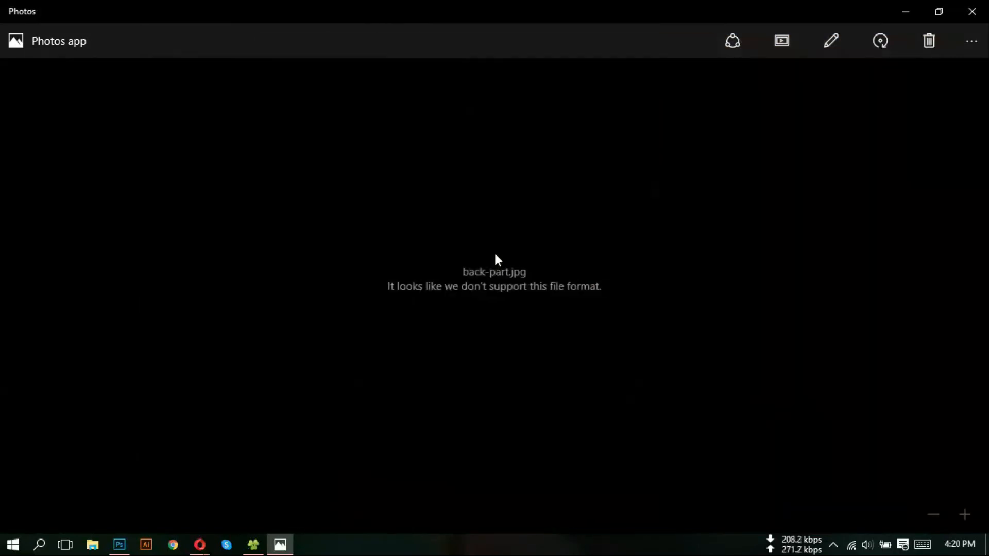
pyautogui.click(972, 12)
# - Refresh the desktop and drag back-part.jpg to the Recycle Bin
pyautogui.rightClick(260, 223)
pyautogui.click(296, 266)
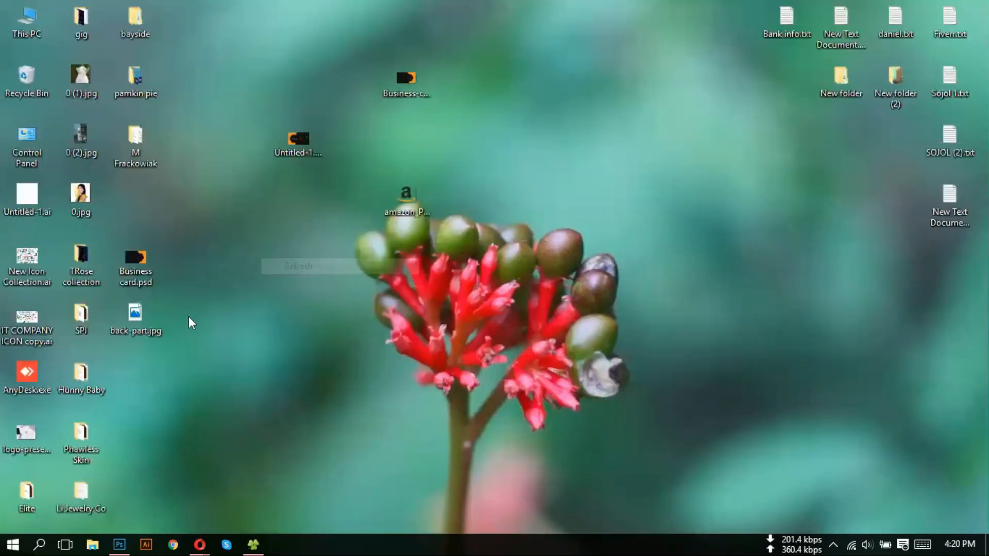
pyautogui.moveTo(150, 323); pyautogui.dragTo(28, 77)
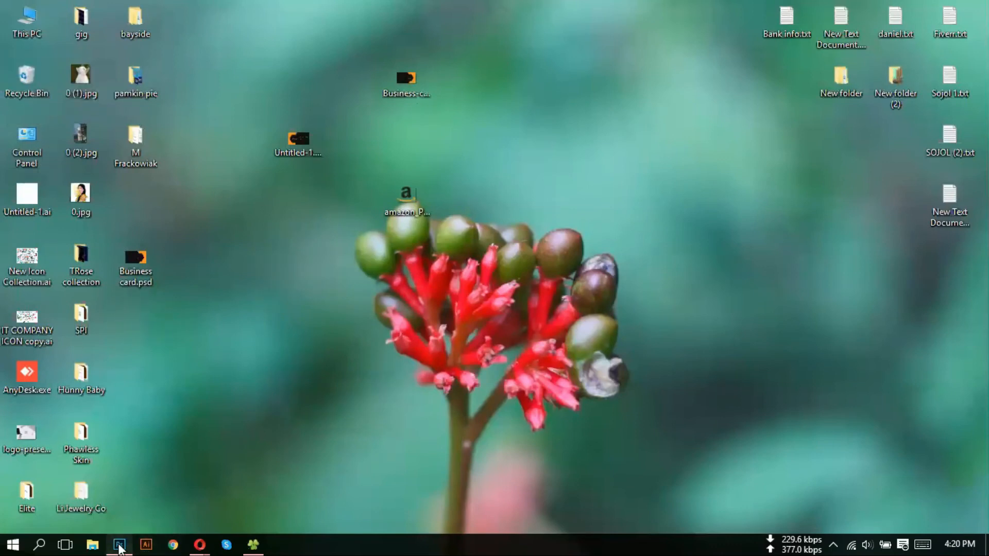
pyautogui.click(120, 546)
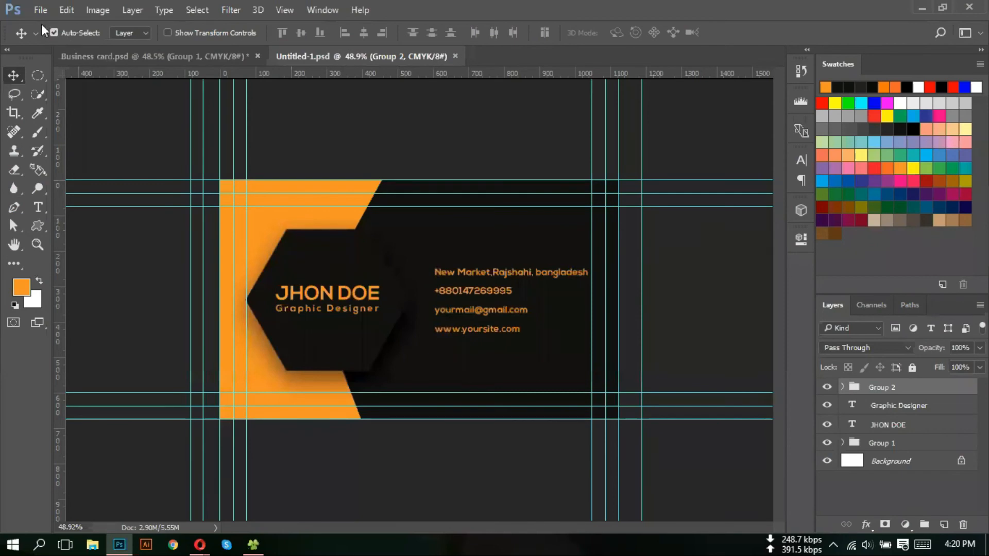
# - Save the card from Save for Web as Untitled-1.jpg on the Desktop, then minimise Photoshop
pyautogui.hotkey('ctrl', 'alt', 'shift', 's')
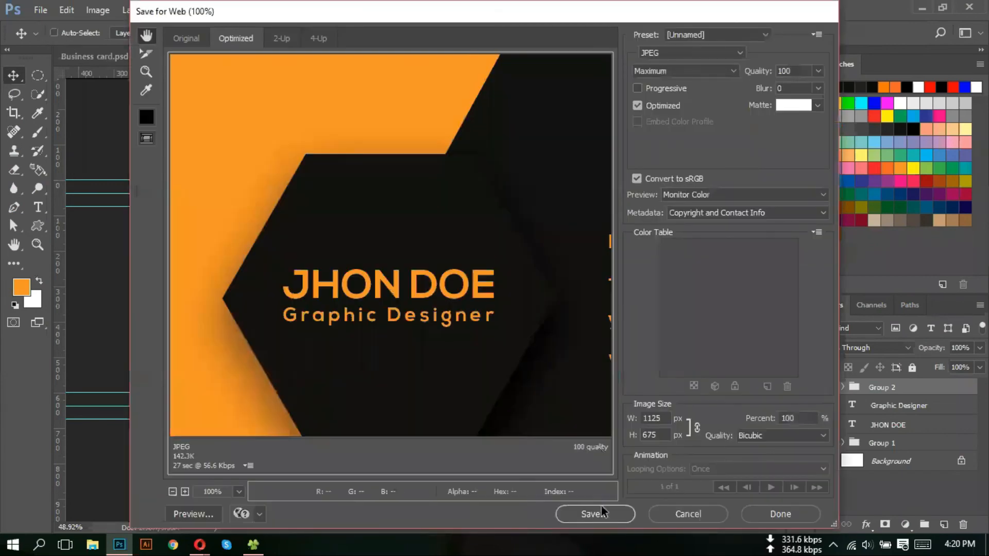
pyautogui.click(601, 513)
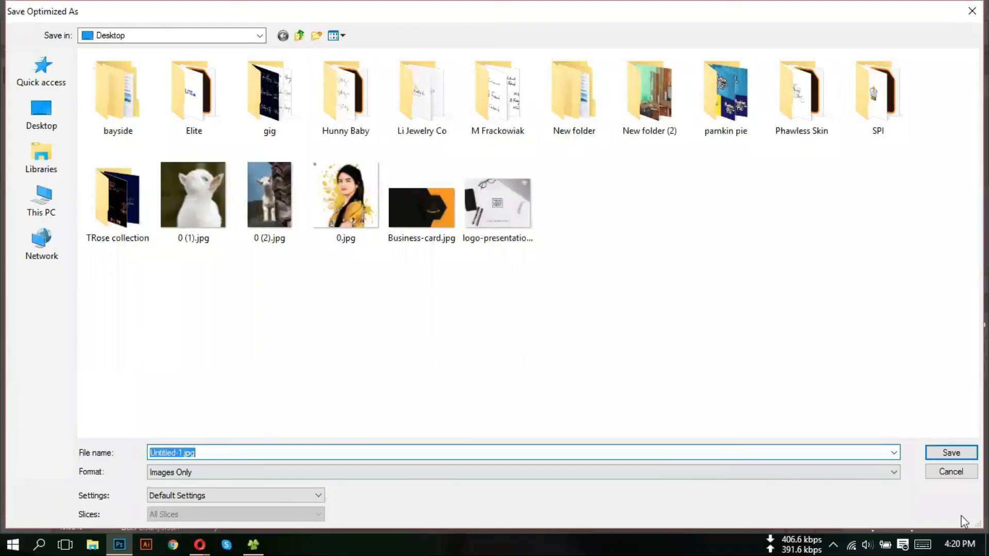
pyautogui.click(951, 471)
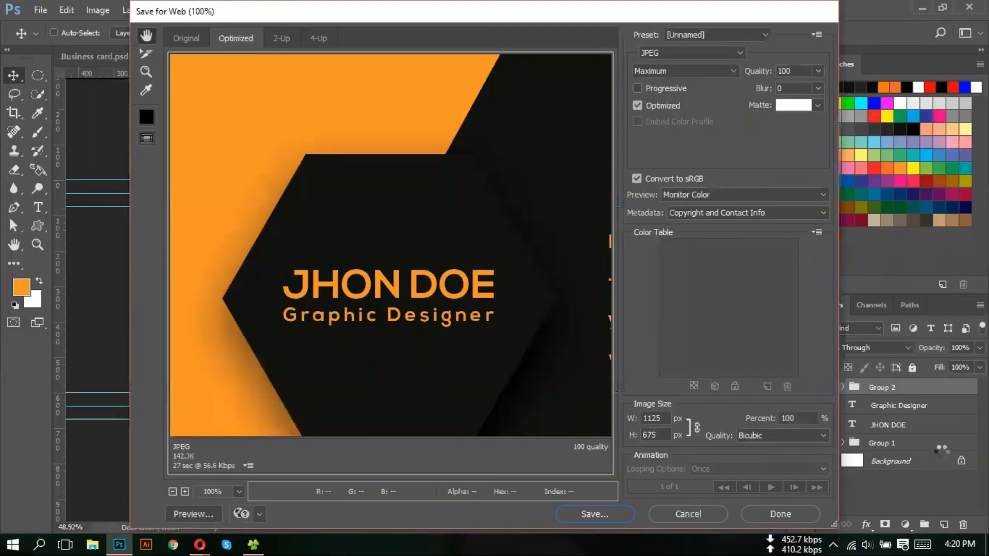
pyautogui.click(922, 8)
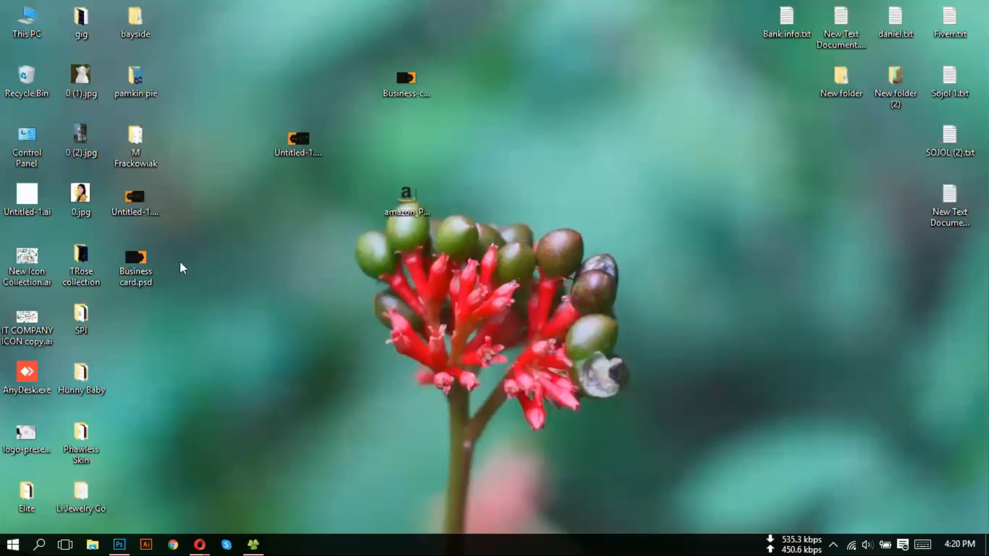
pyautogui.doubleClick(133, 198)
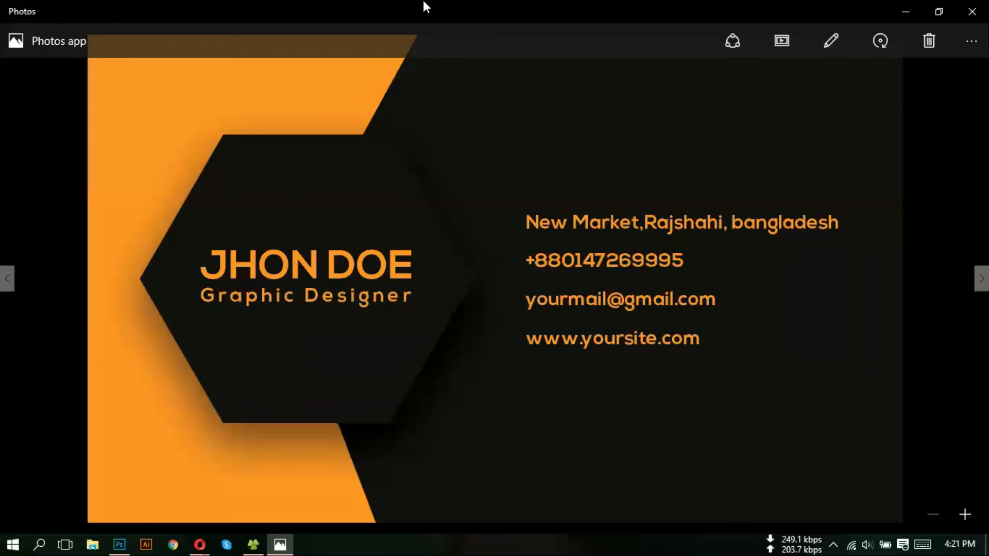
pyautogui.click(974, 10)
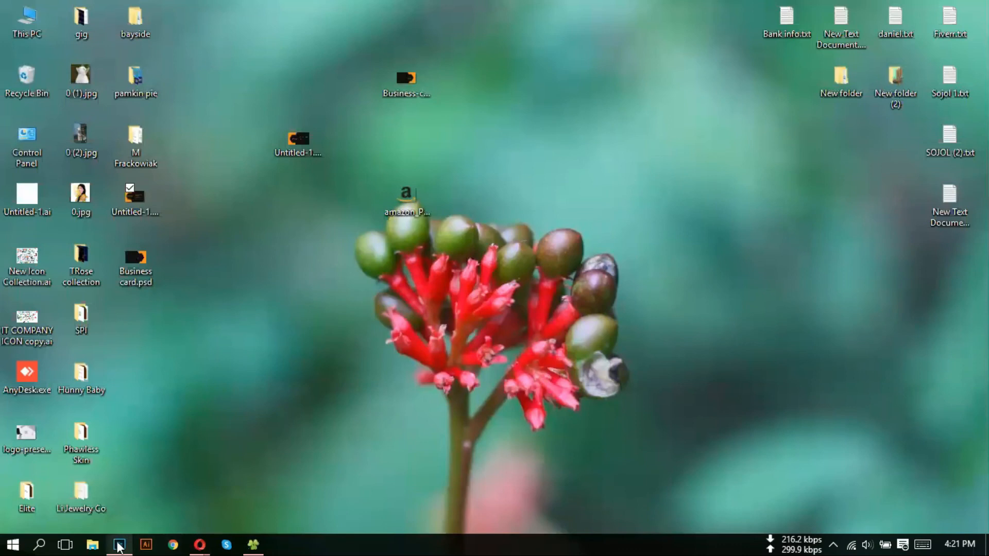
# - Switch to Opera and select the CBA IT Zoom meeting tab
pyautogui.click(119, 547)
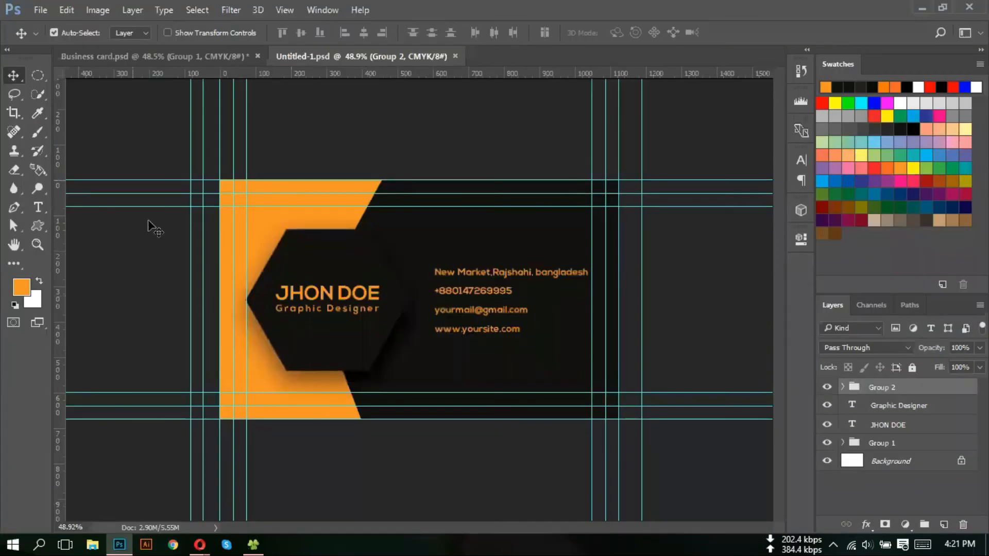
pyautogui.moveTo(201, 546)
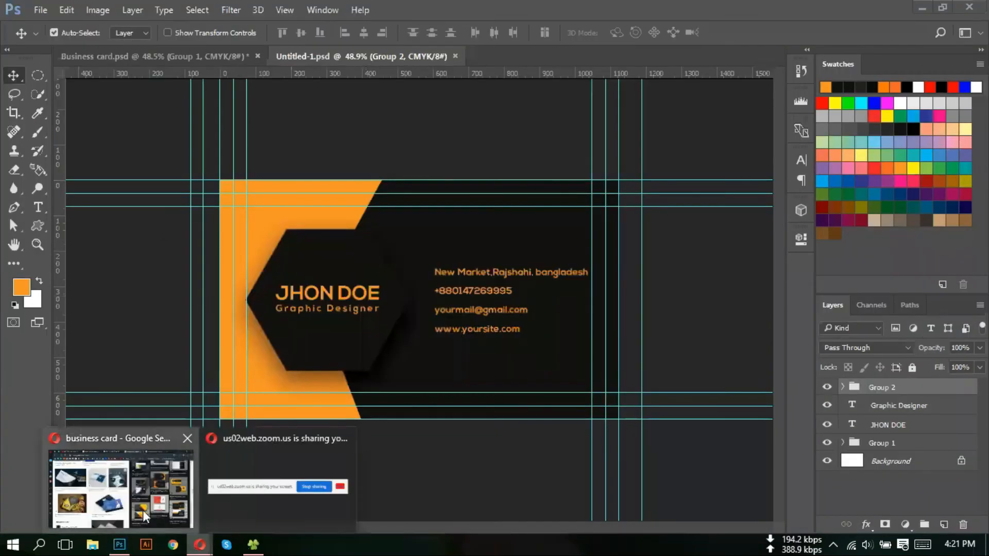
pyautogui.click(144, 515)
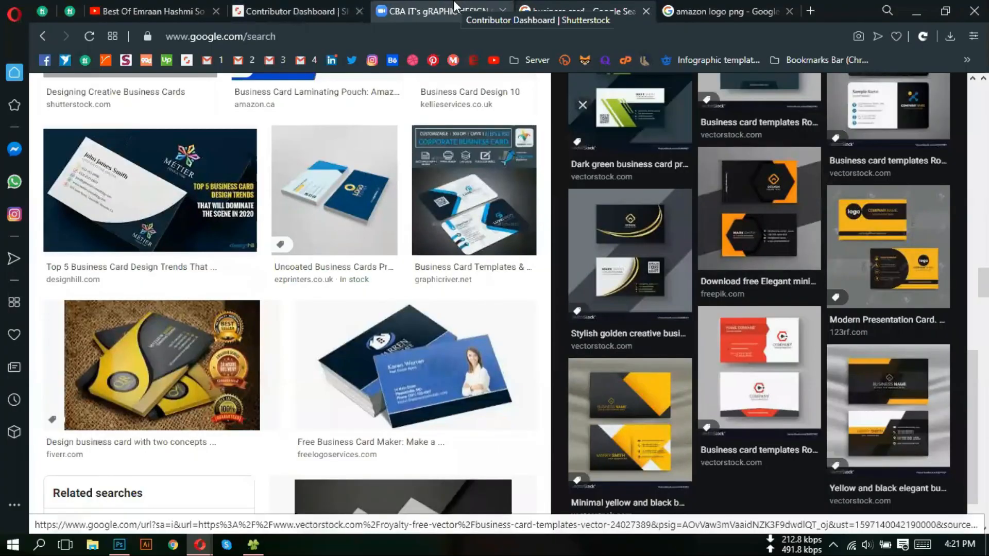
pyautogui.click(438, 11)
pyautogui.moveTo(889, 291)
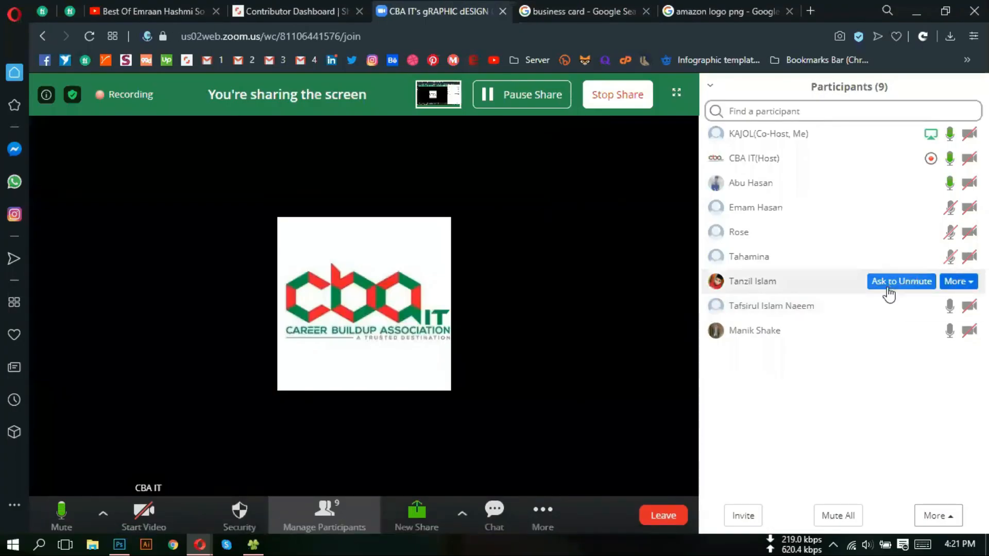